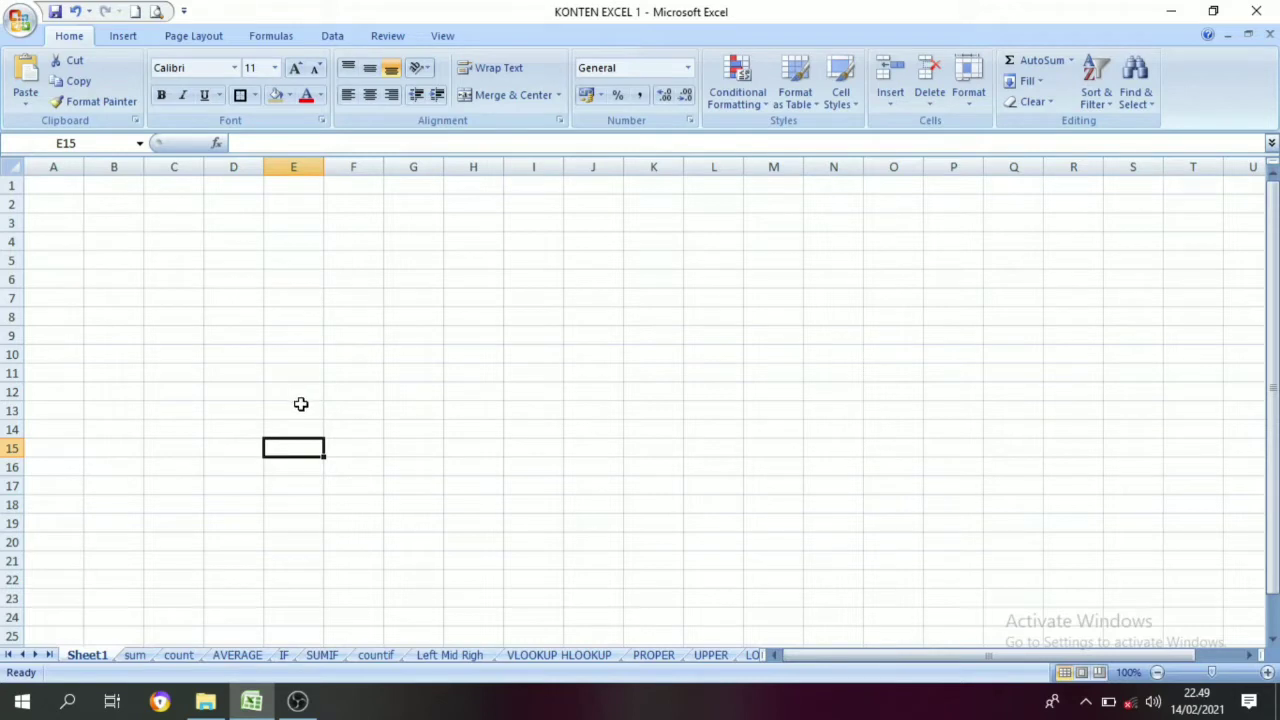
On the sum sheet, total the student scores in D14 with the formula =SUM(D4:D13)
click(136, 655)
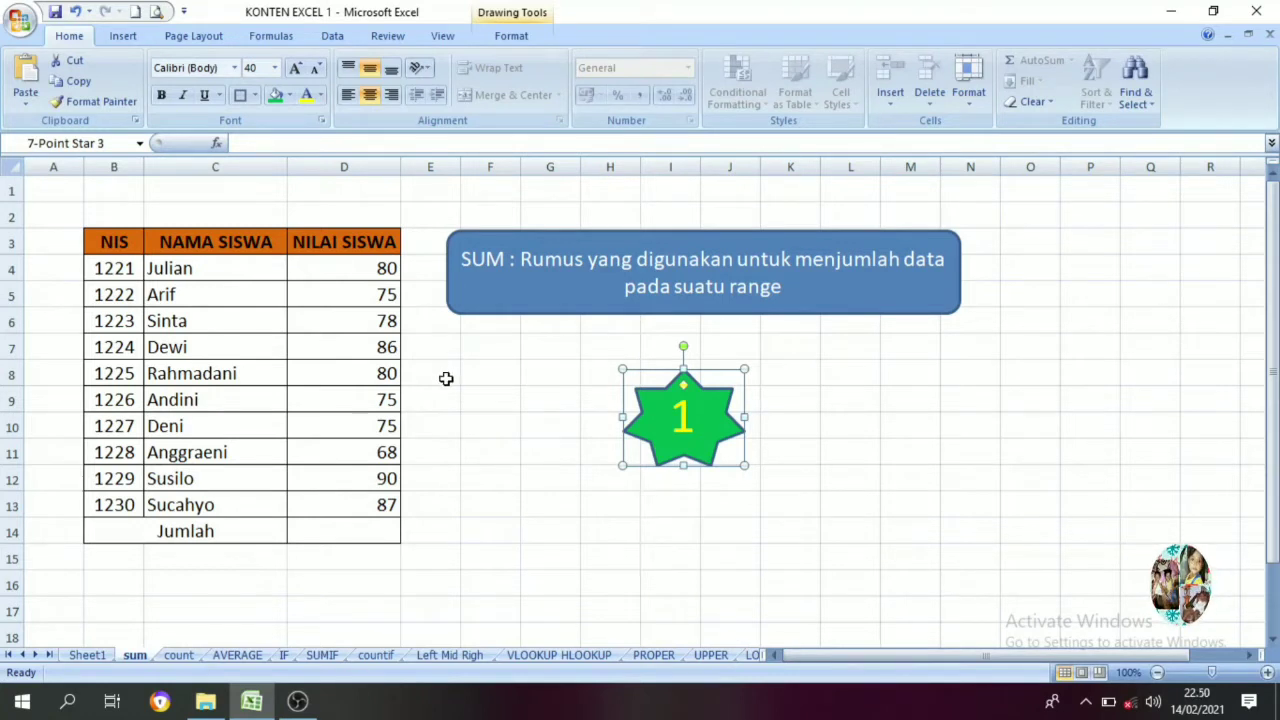
click(323, 518)
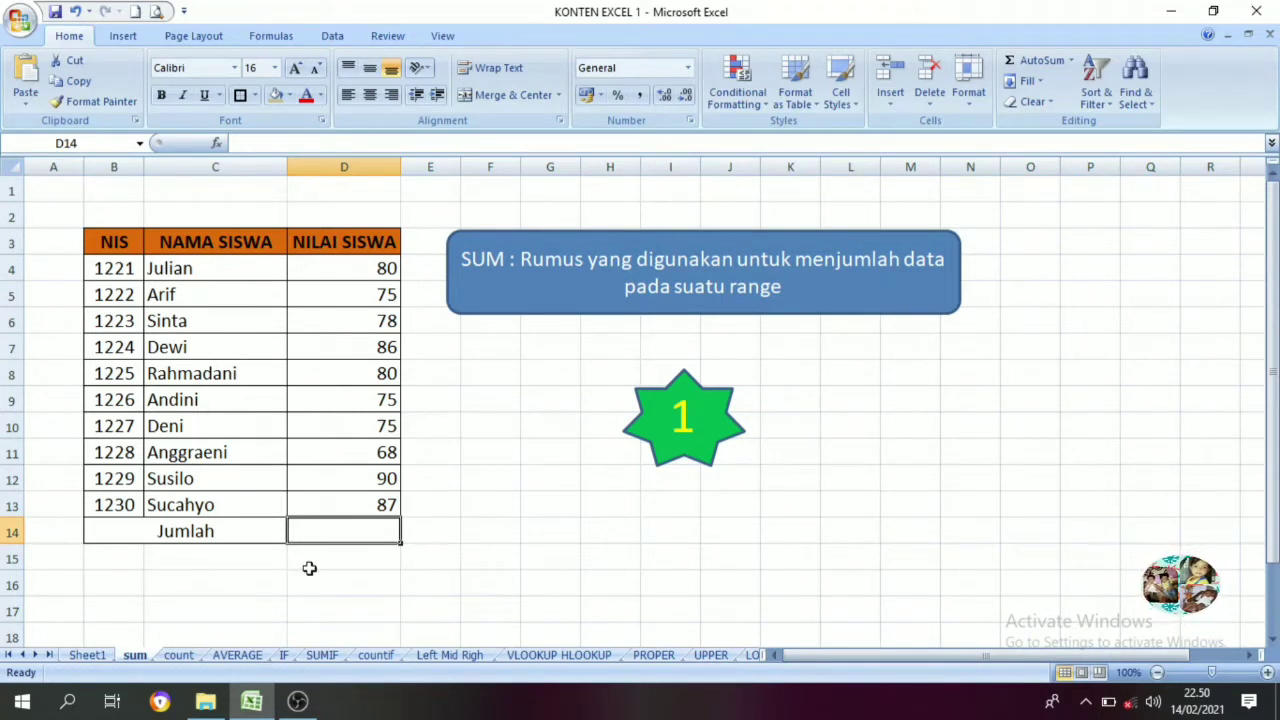
text(=)
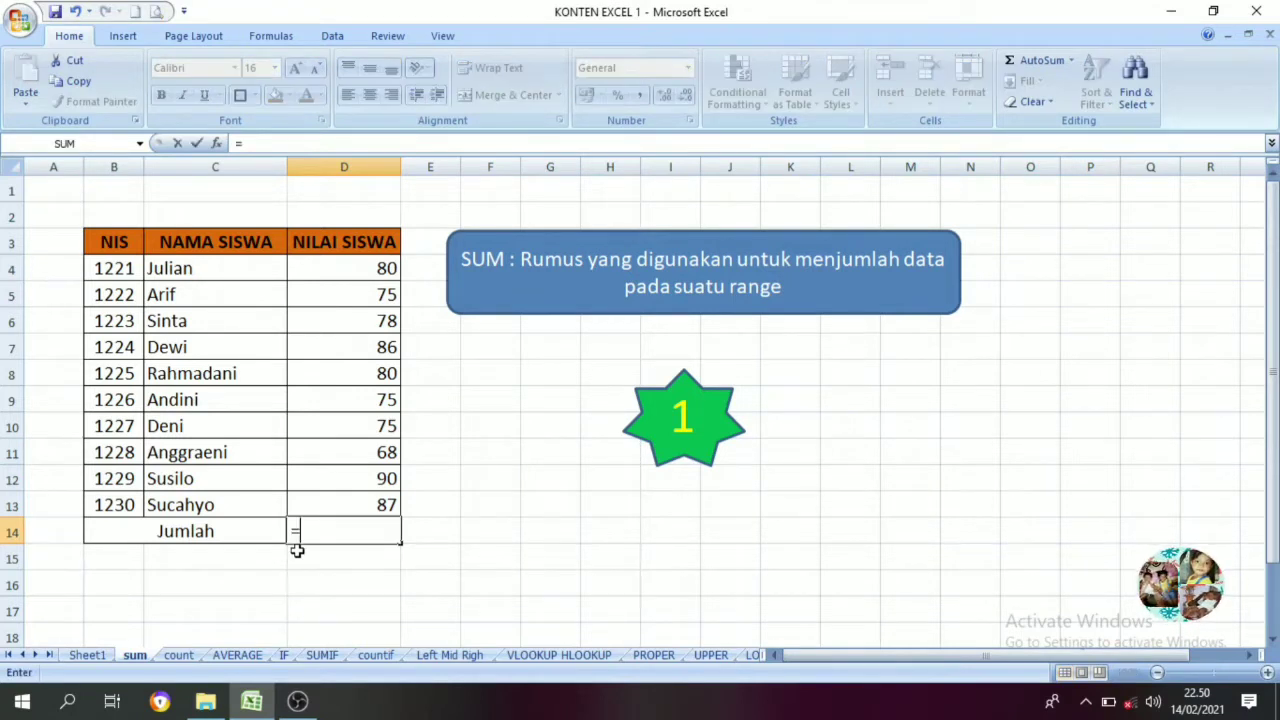
text(sum)
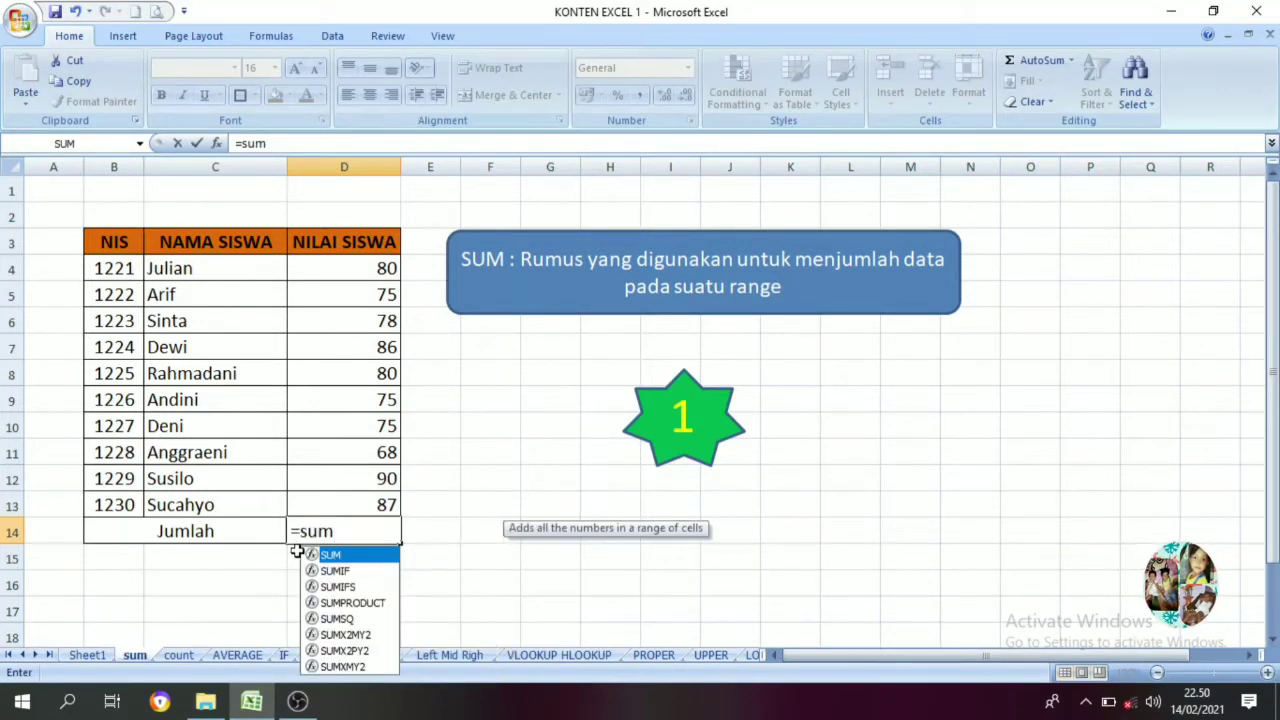
text(()
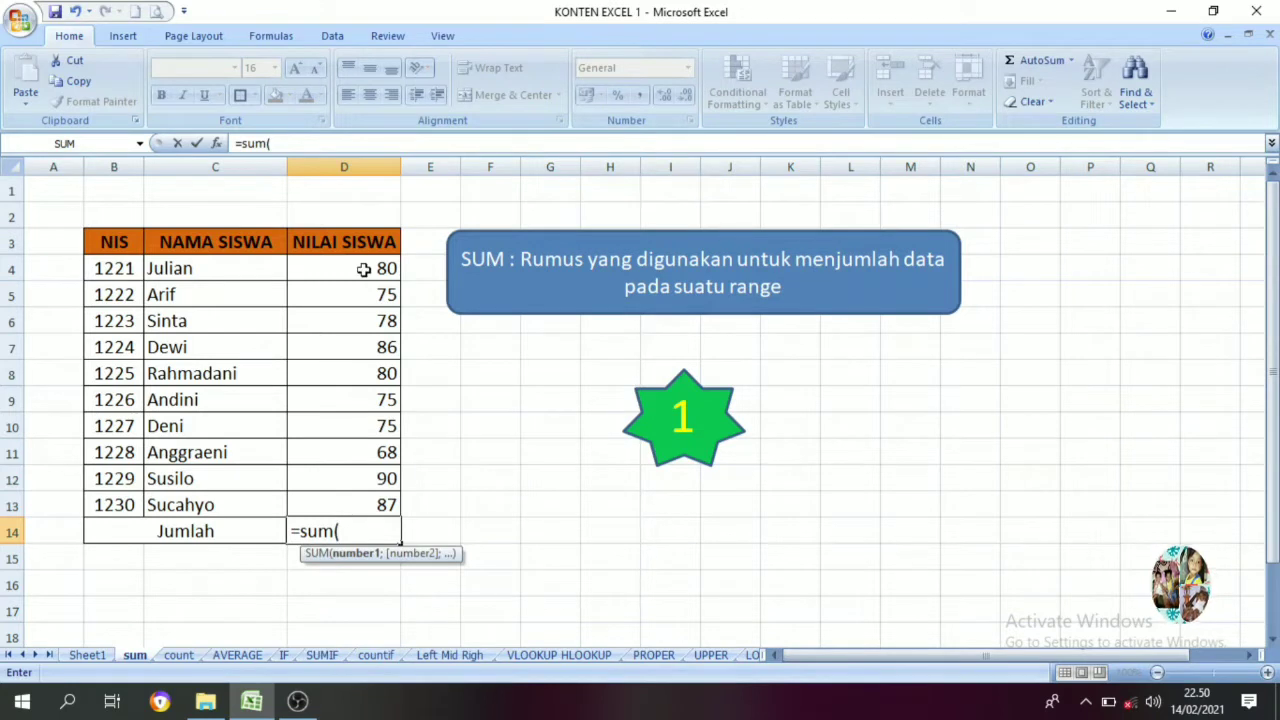
drag(362, 268, 348, 505)
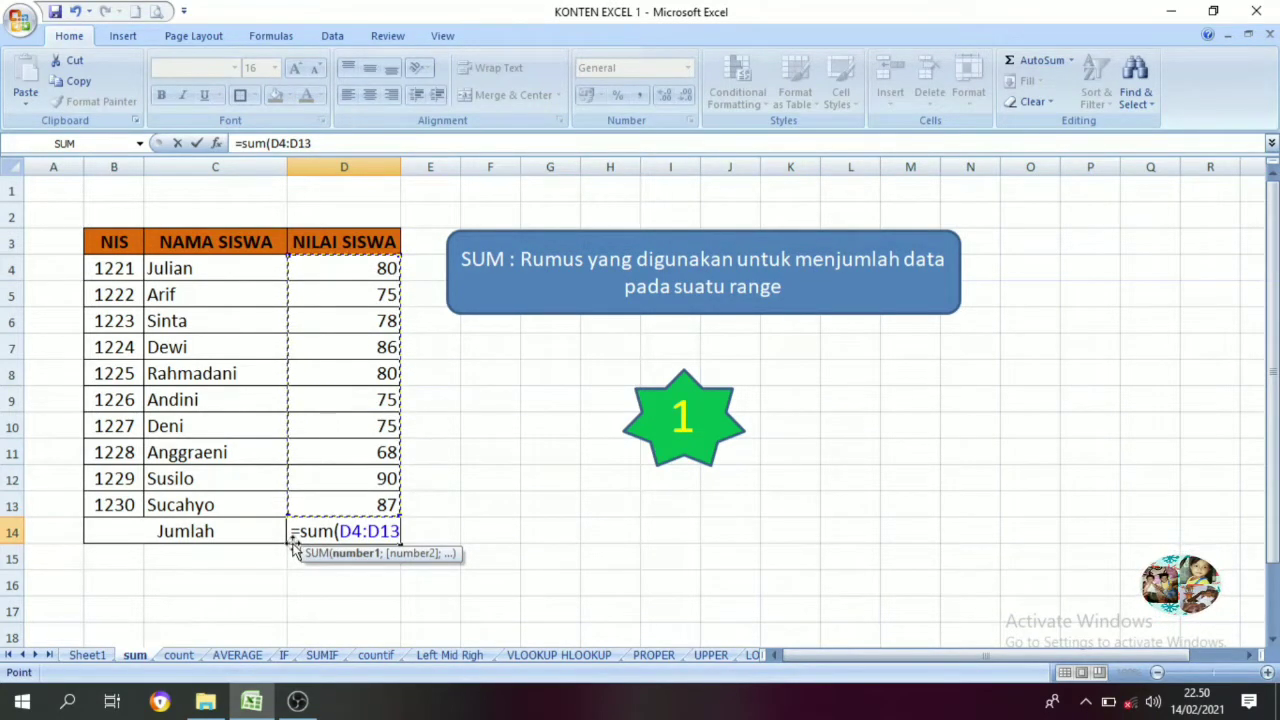
text())
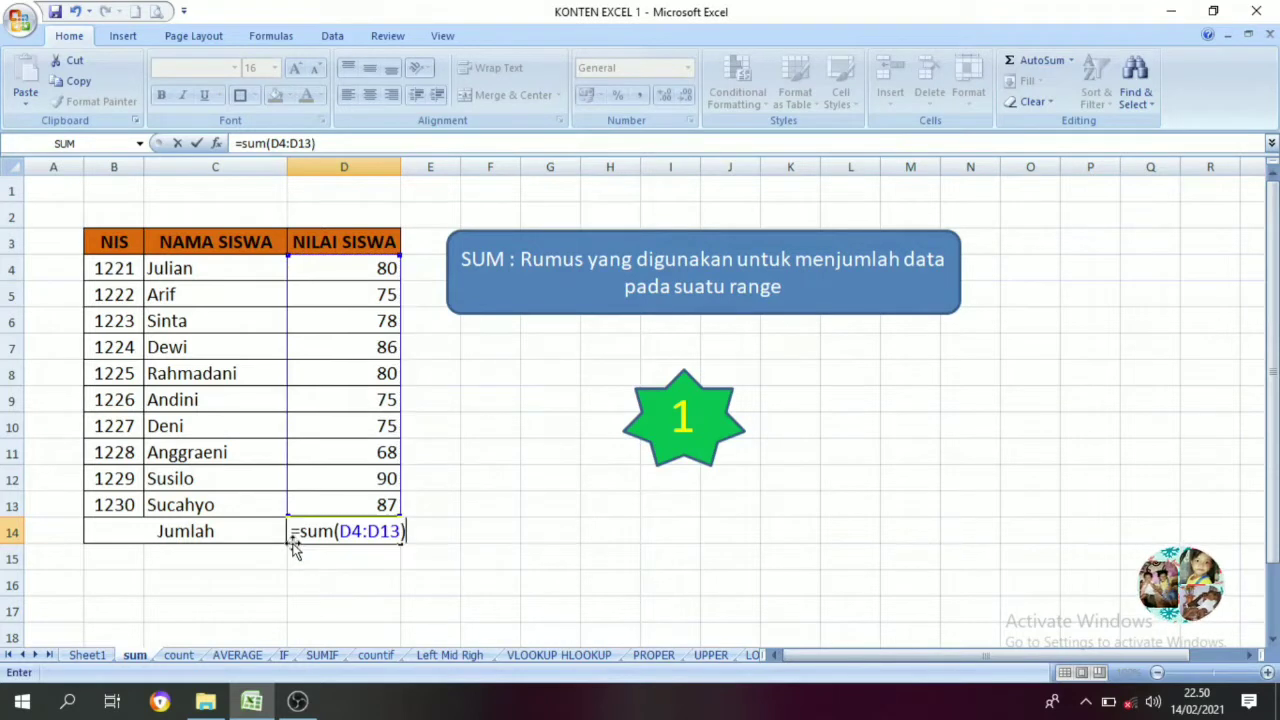
key(Return)
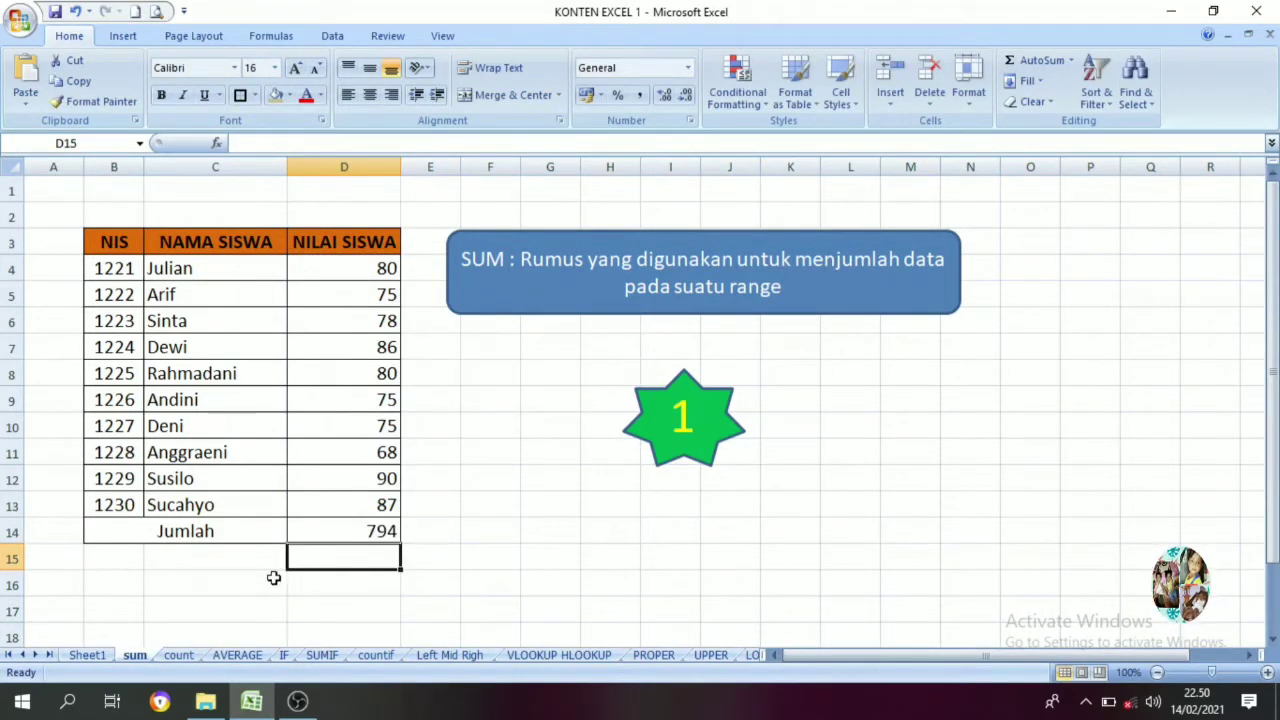
On the count sheet, count the student NIS entries in J9 with the formula =COUNT(B3:B12)
click(178, 655)
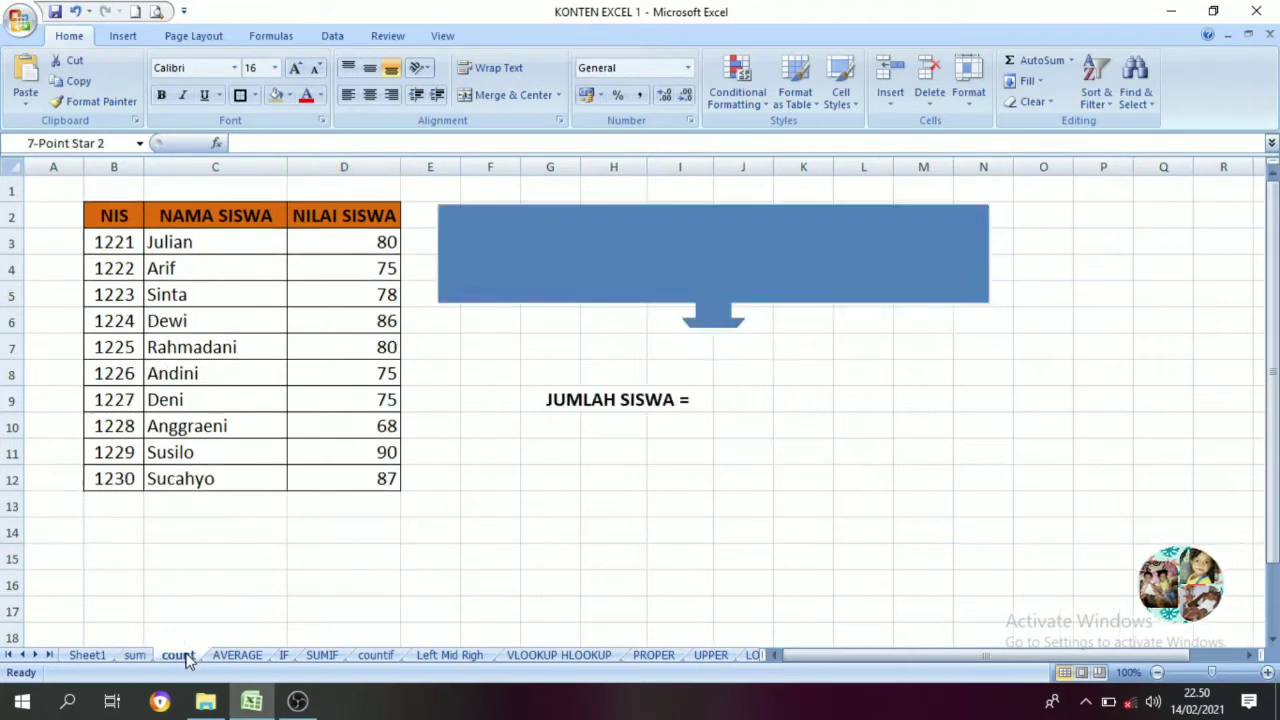
click(492, 528)
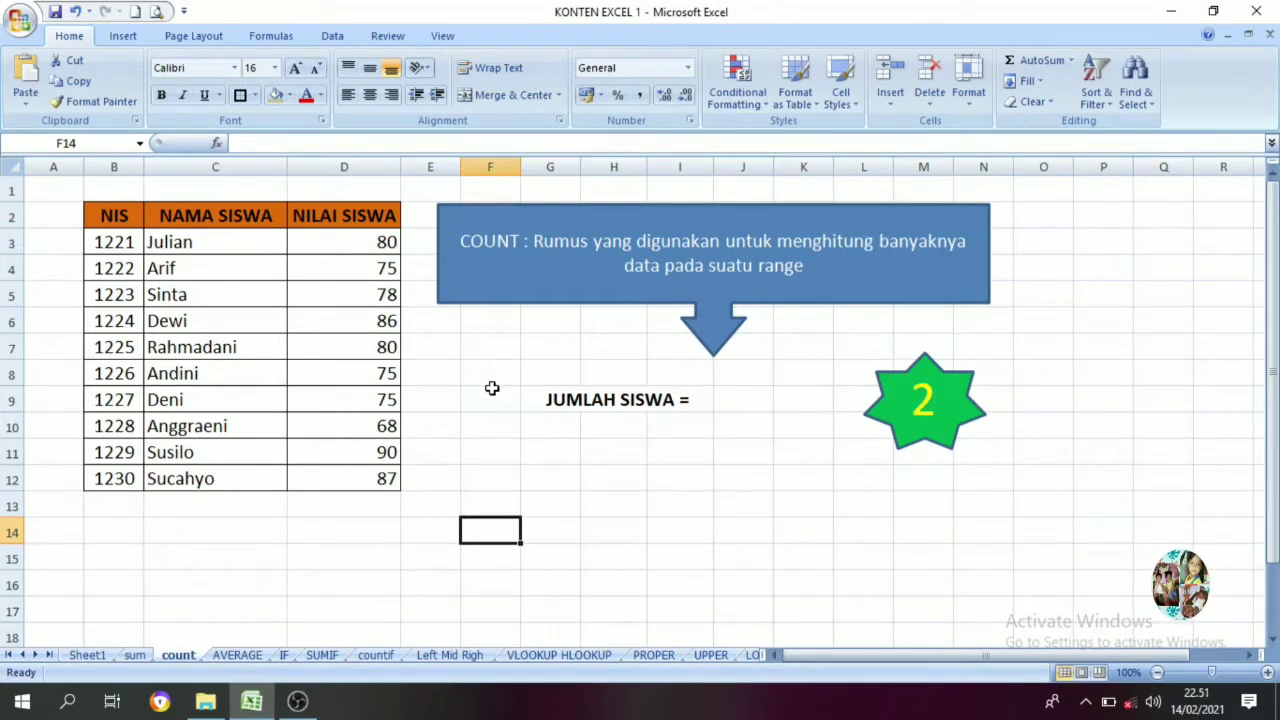
click(720, 401)
text(=)
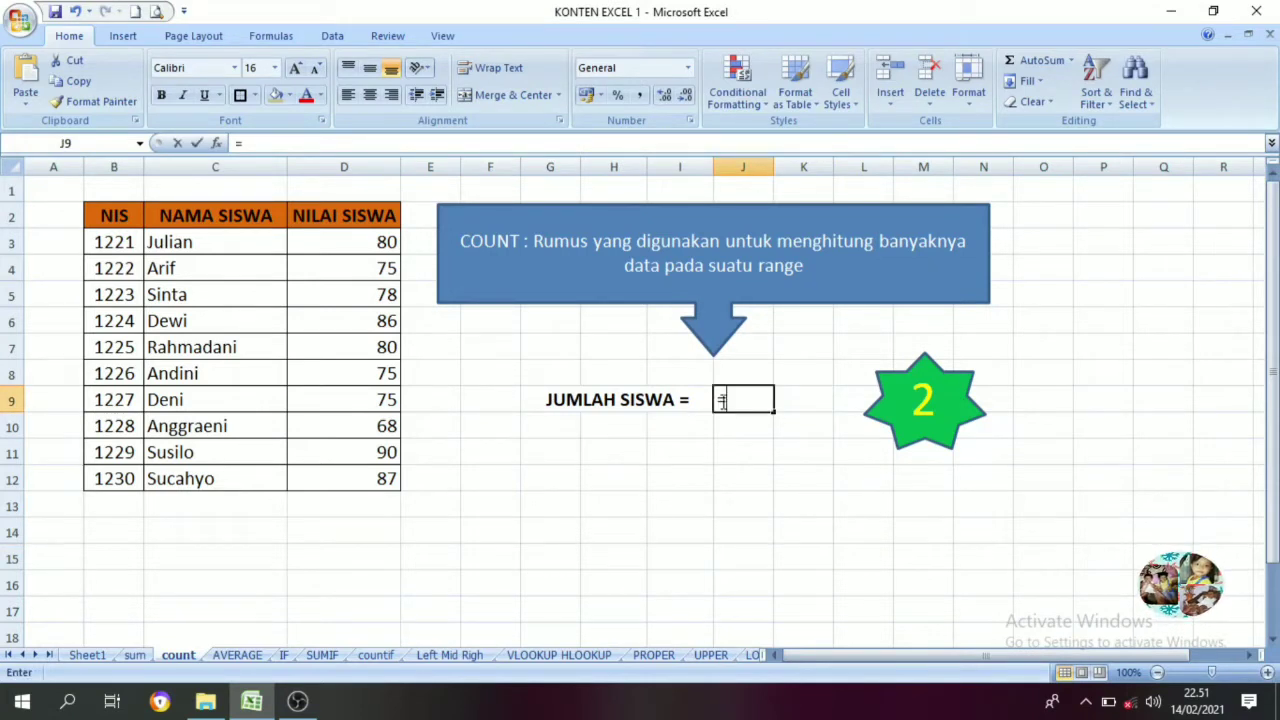
text(count)
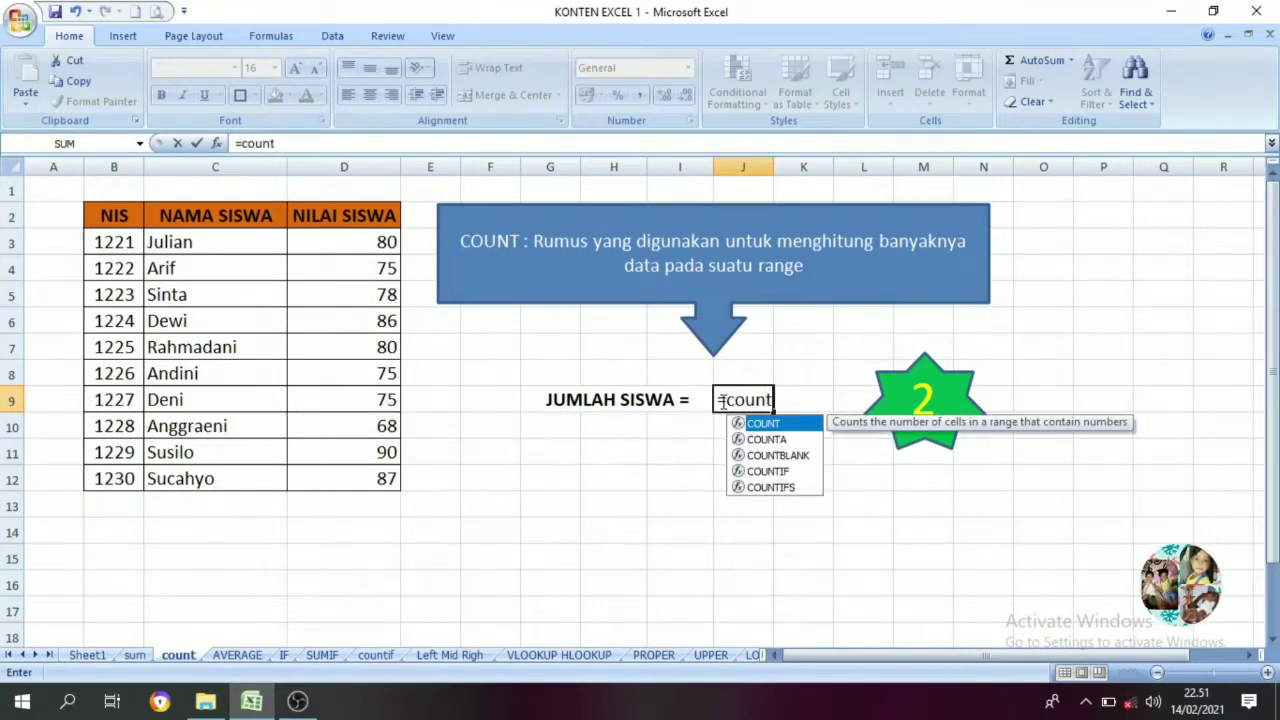
text(()
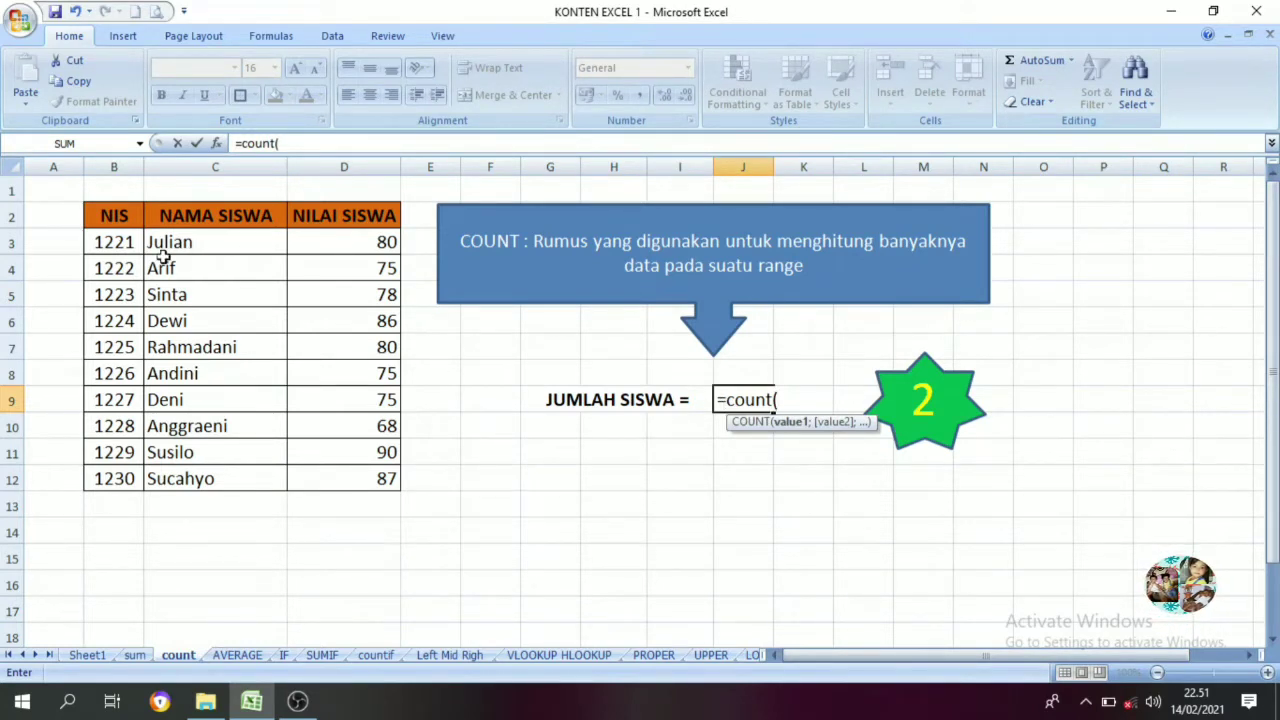
drag(118, 242, 116, 480)
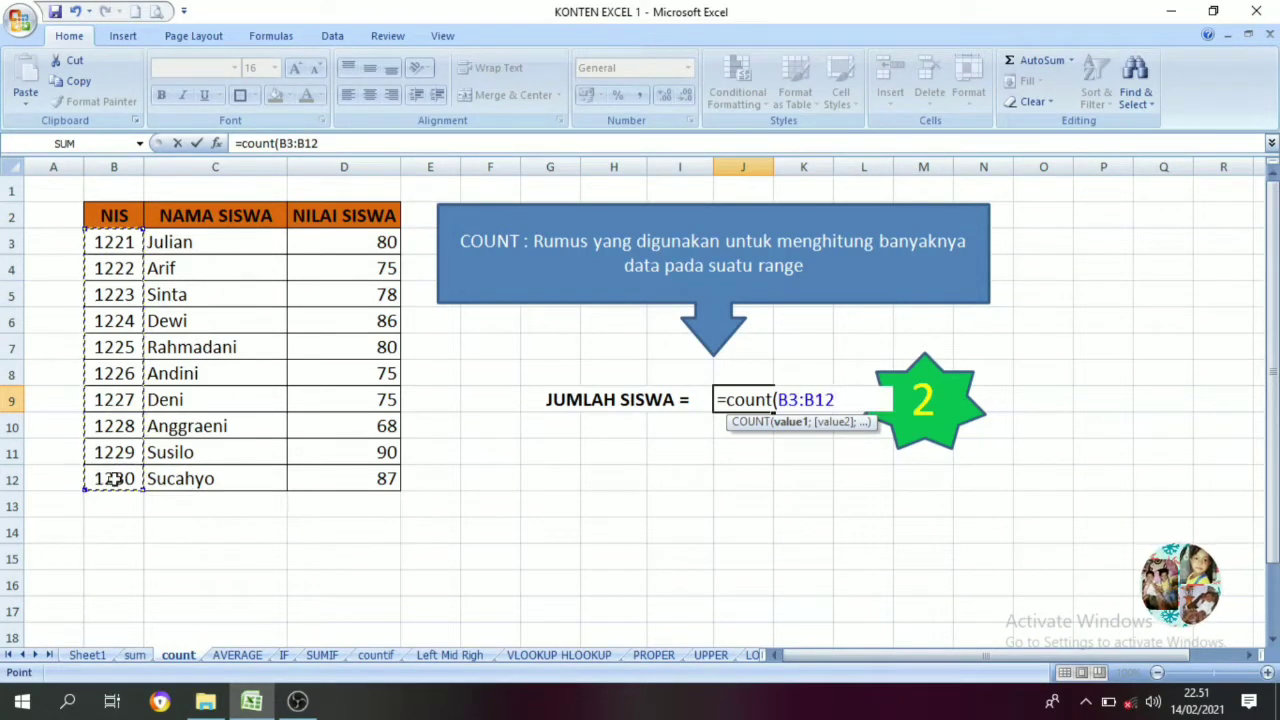
text())
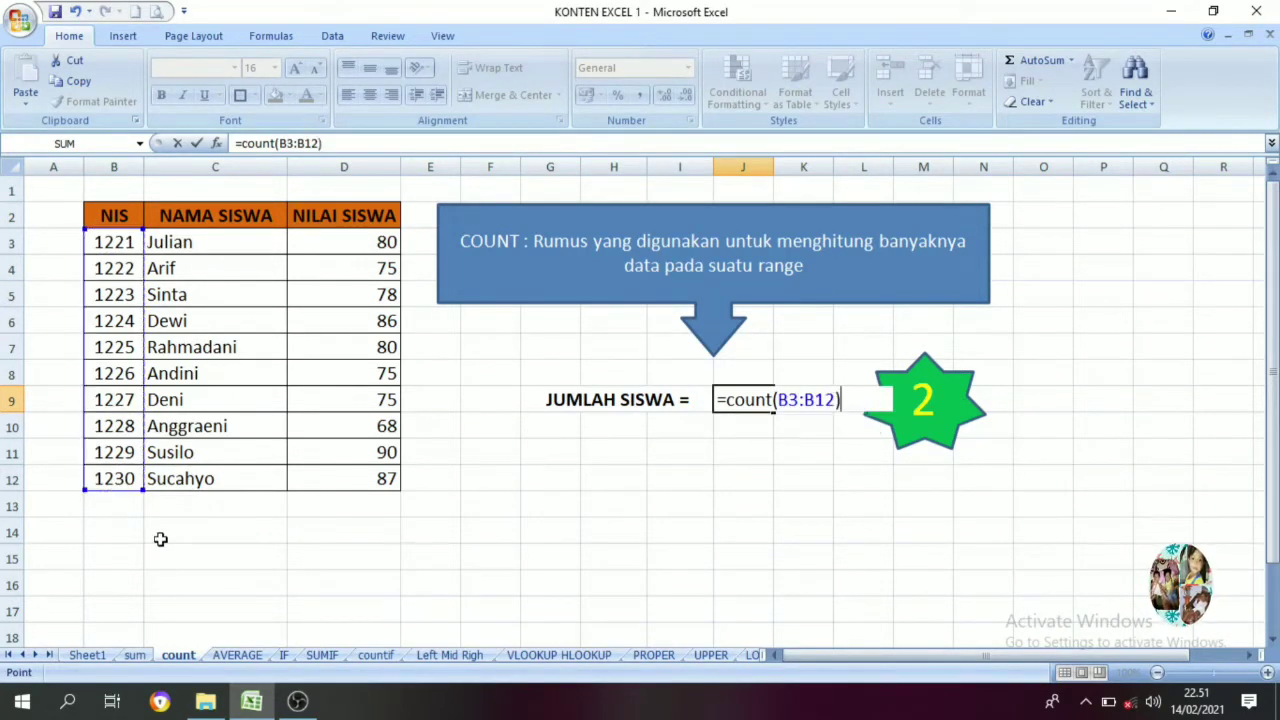
key(Return)
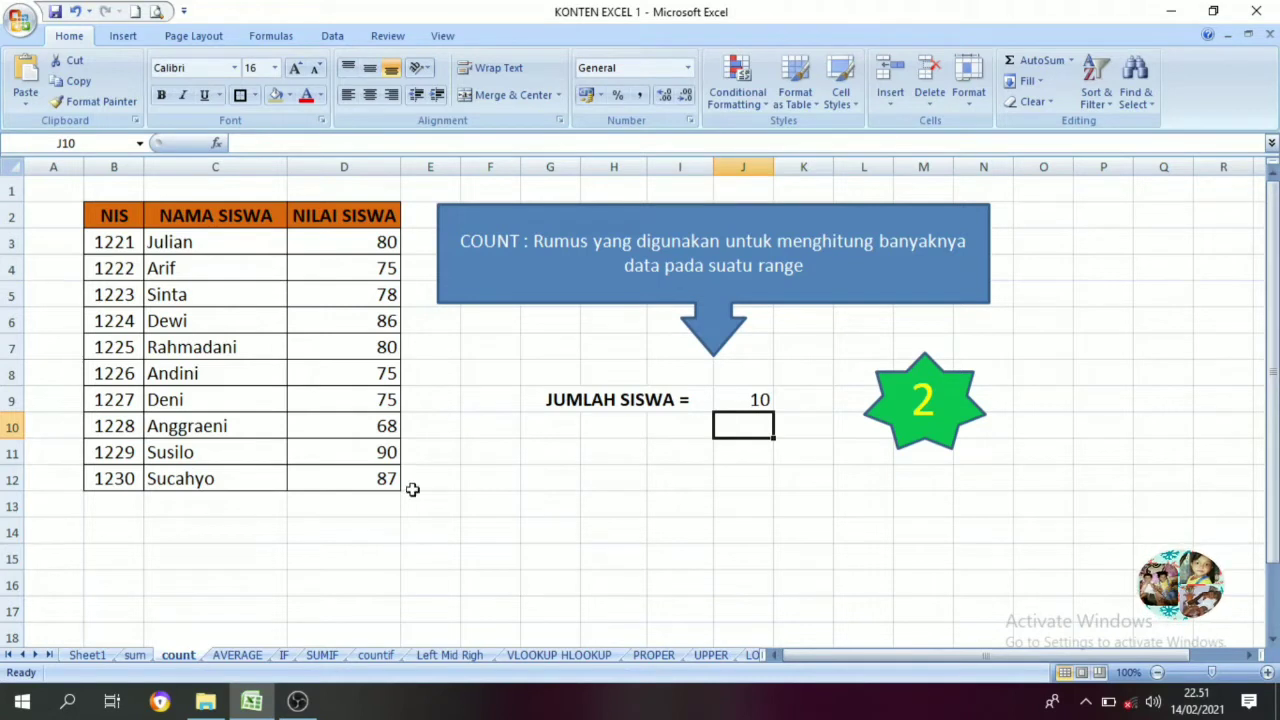
On the AVERAGE sheet, calculate the mean student score in D13 with the formula =AVERAGE(D3:D12)
click(256, 655)
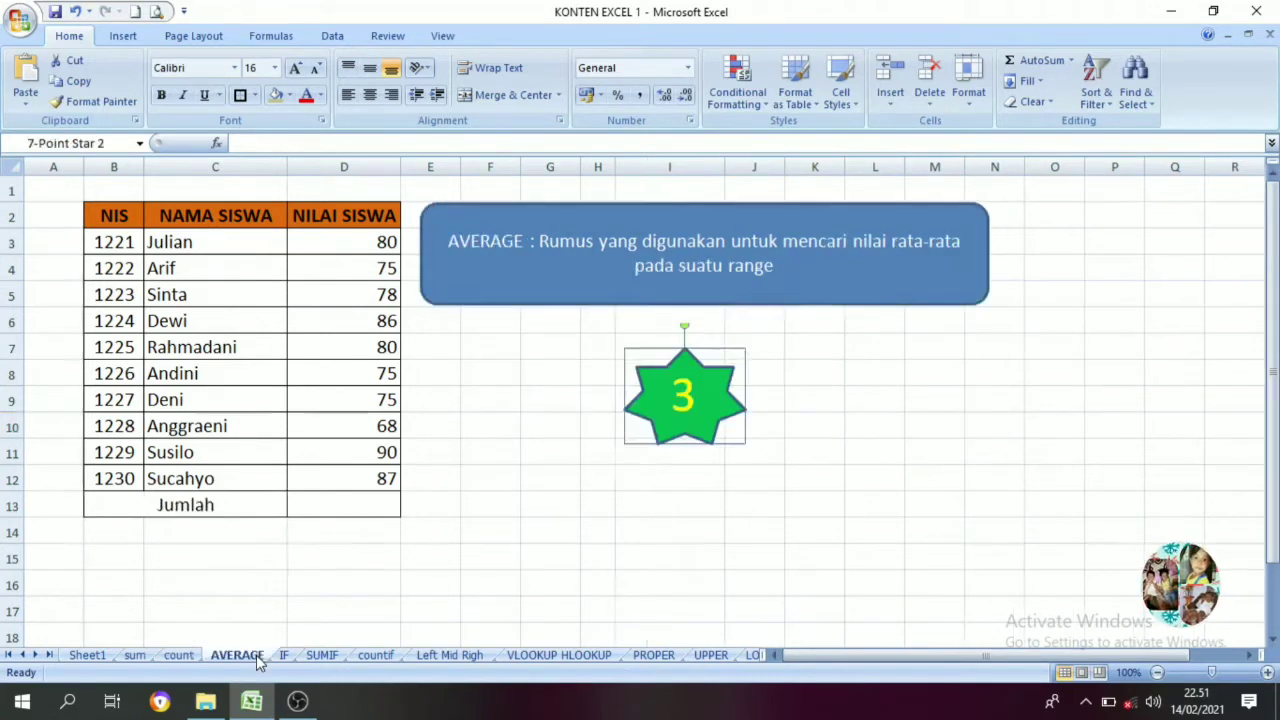
click(570, 430)
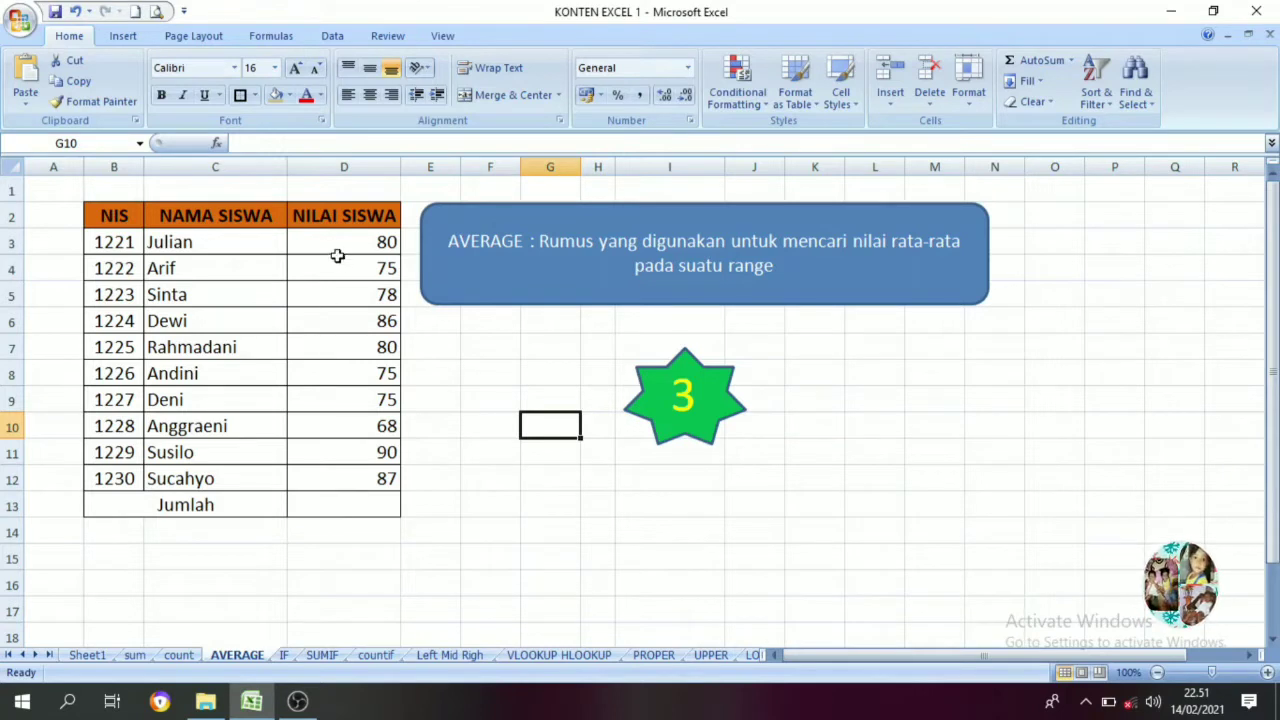
click(314, 505)
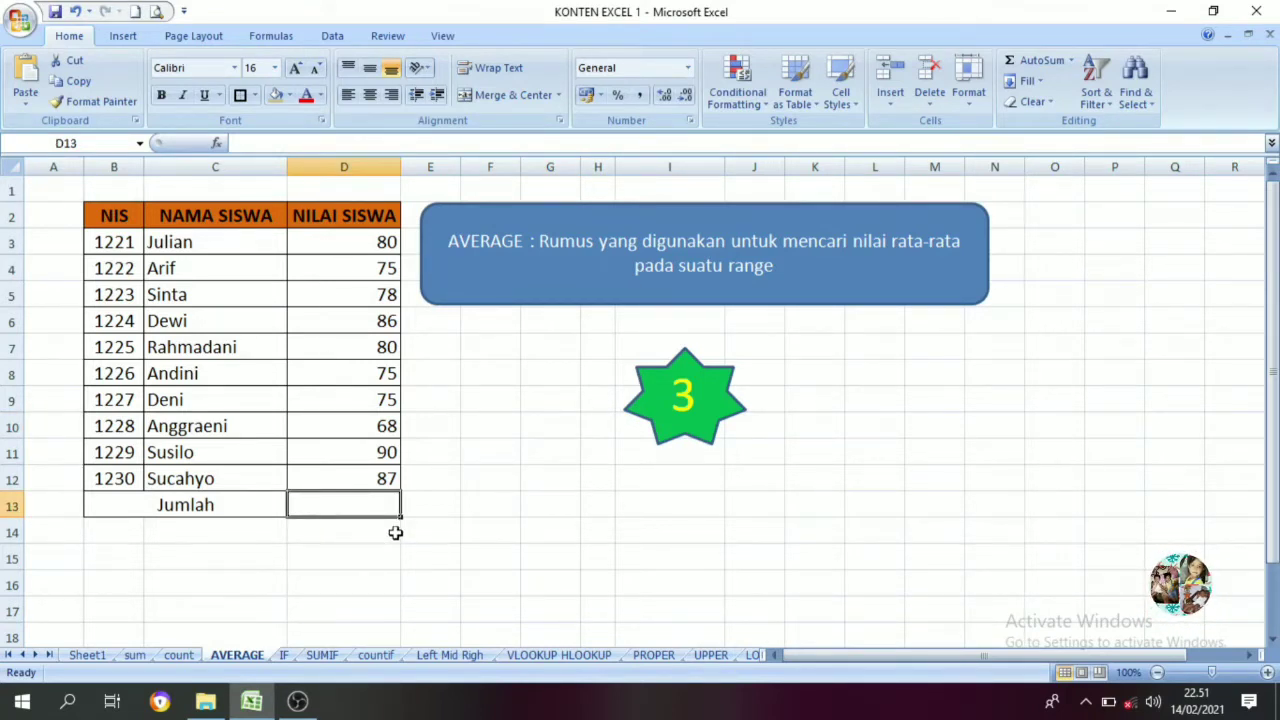
text(=average)
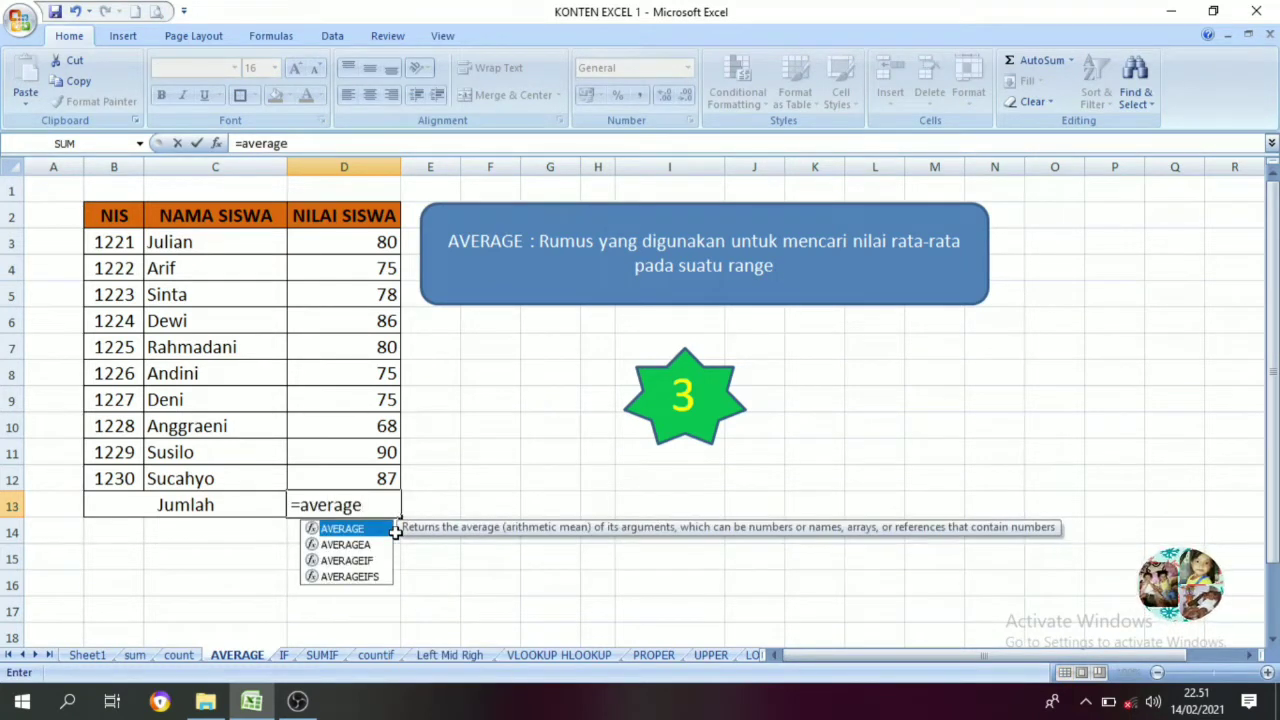
text(()
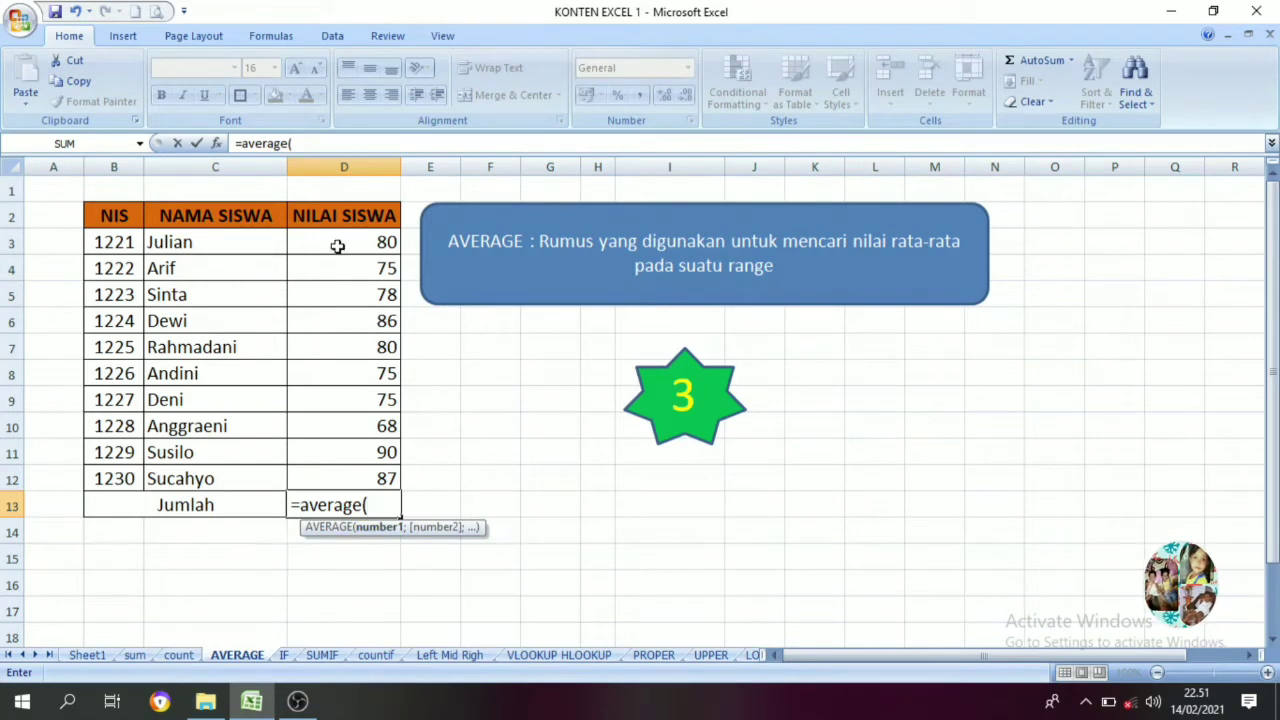
drag(338, 245, 334, 486)
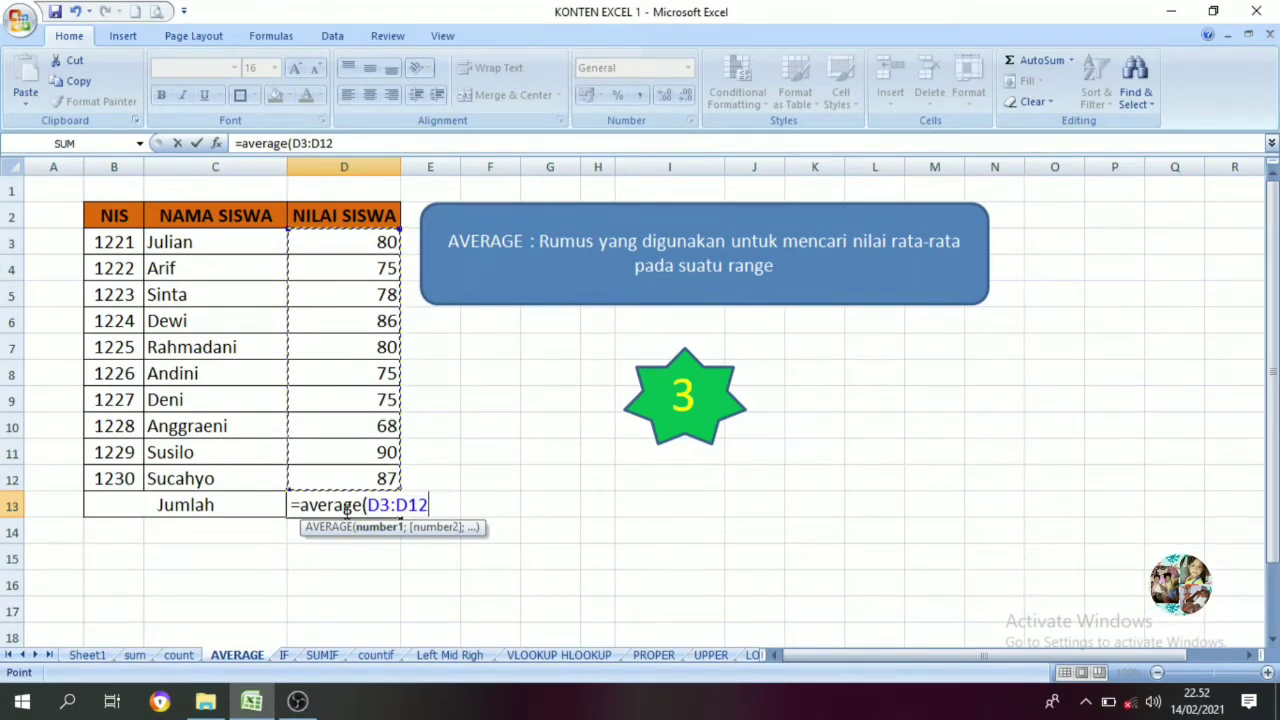
text())
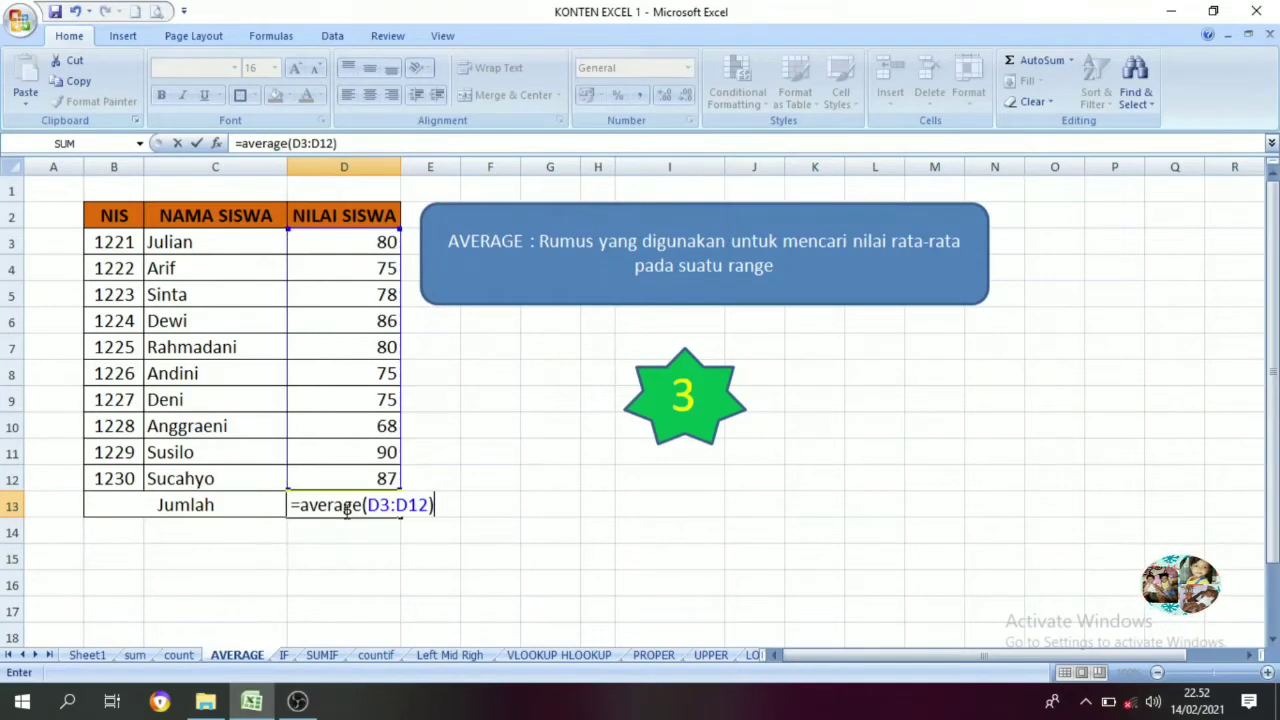
key(Return)
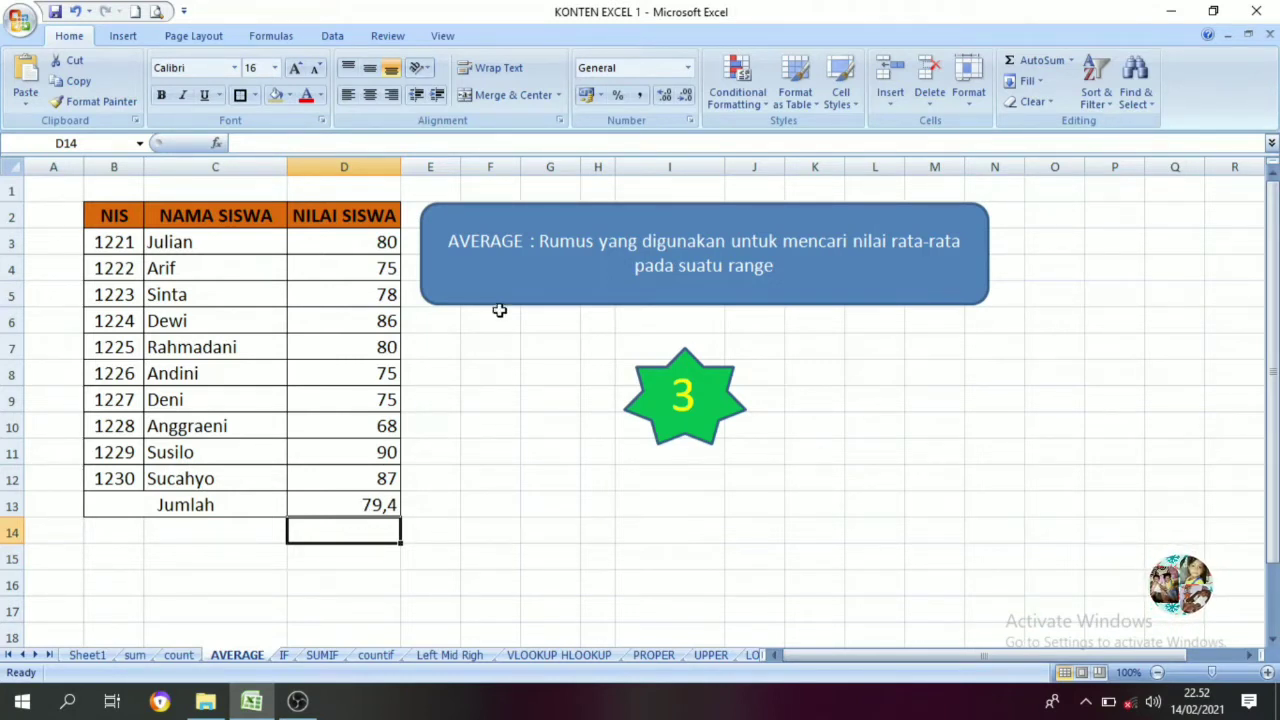
Format the average score in D13 to display no decimal places
click(683, 96)
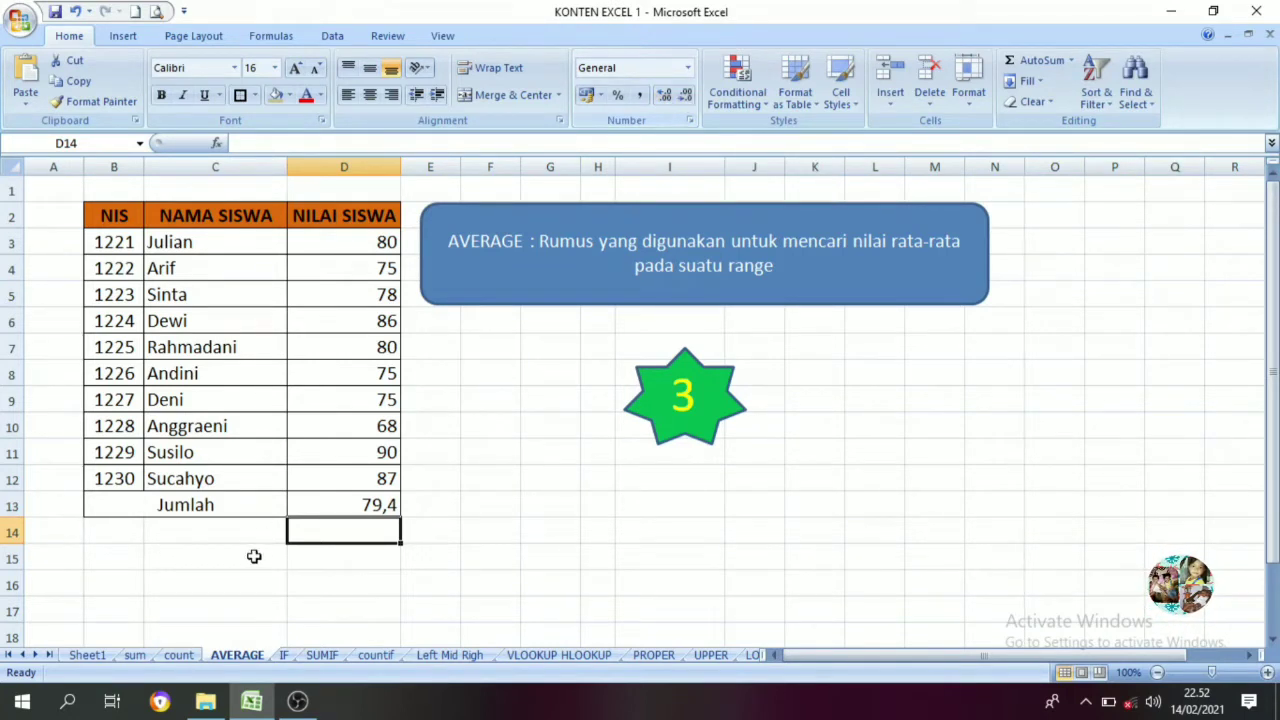
click(370, 507)
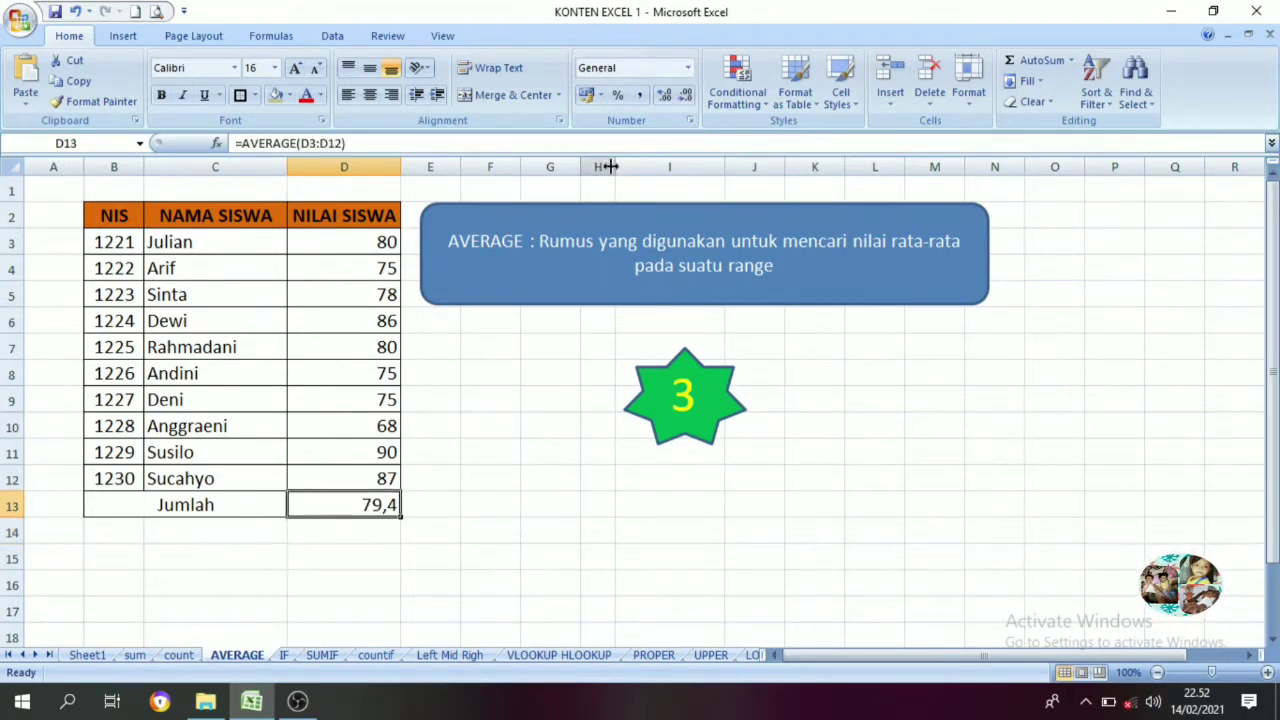
click(663, 95)
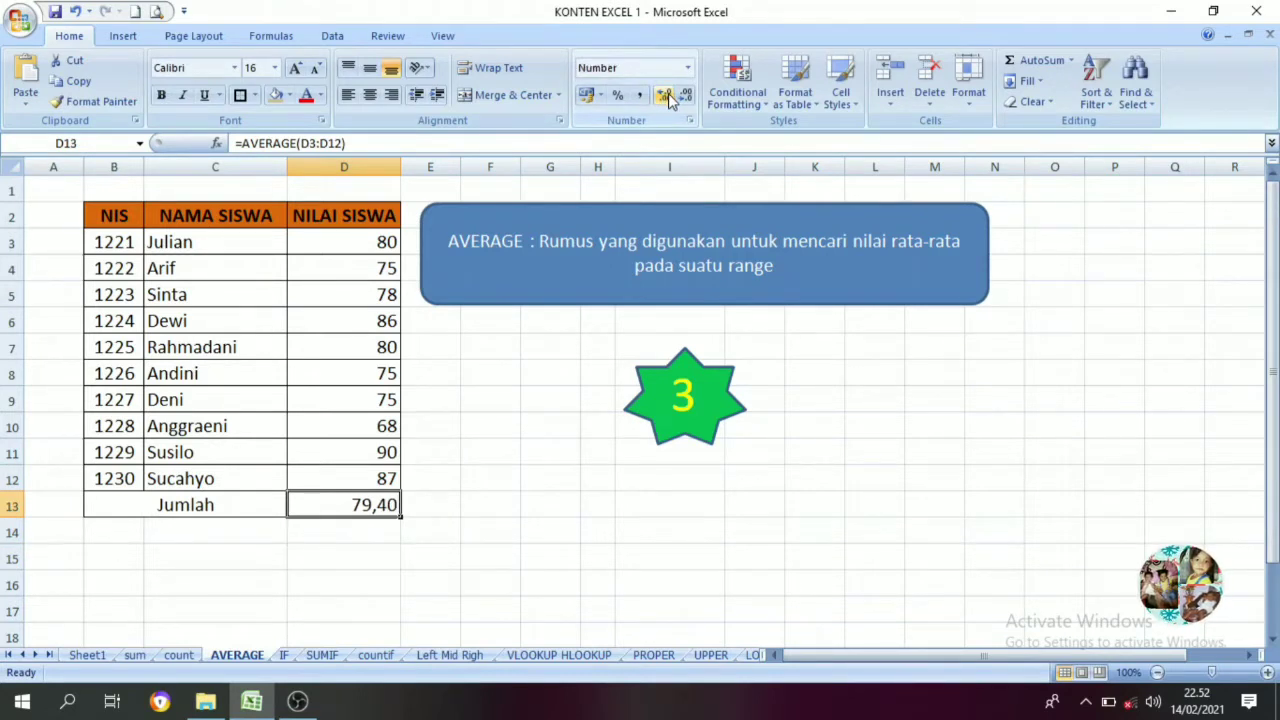
click(684, 96)
click(684, 96)
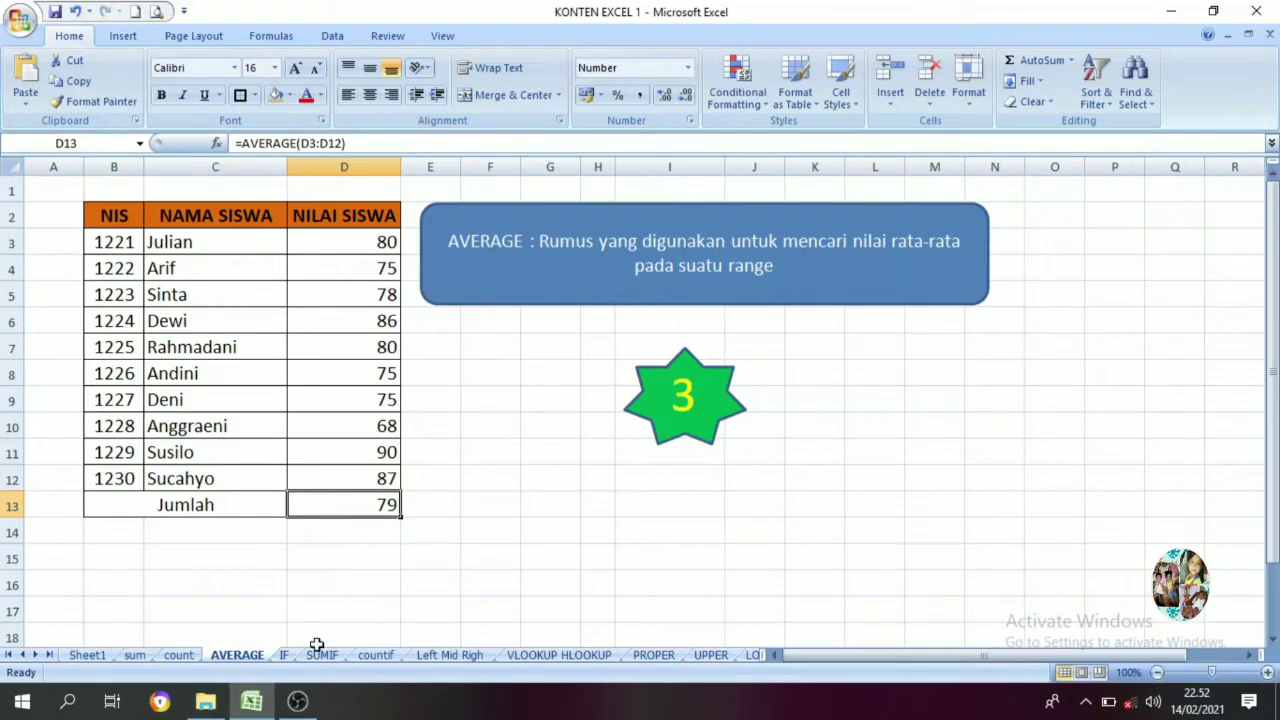
On the IF sheet, begin a grade formula in F3 with =IF(E3>=90;"A"; to return A for scores of 90 or more
click(284, 655)
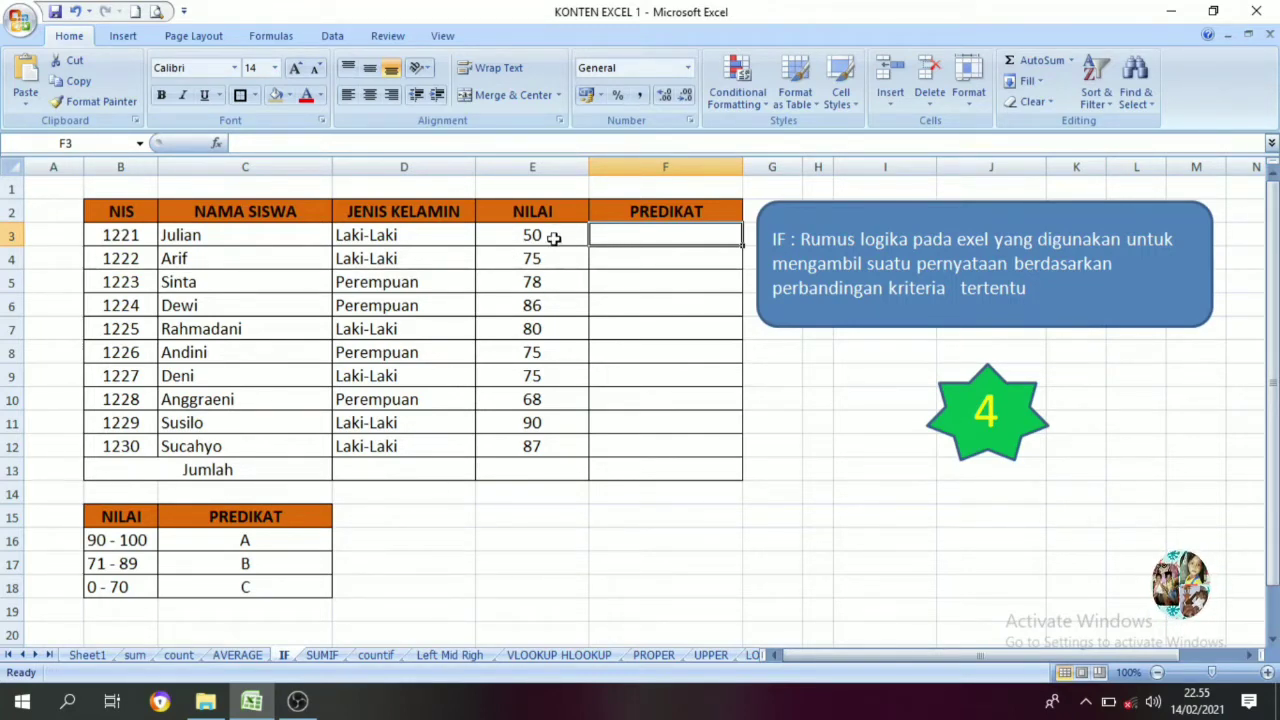
drag(540, 237, 531, 443)
click(636, 240)
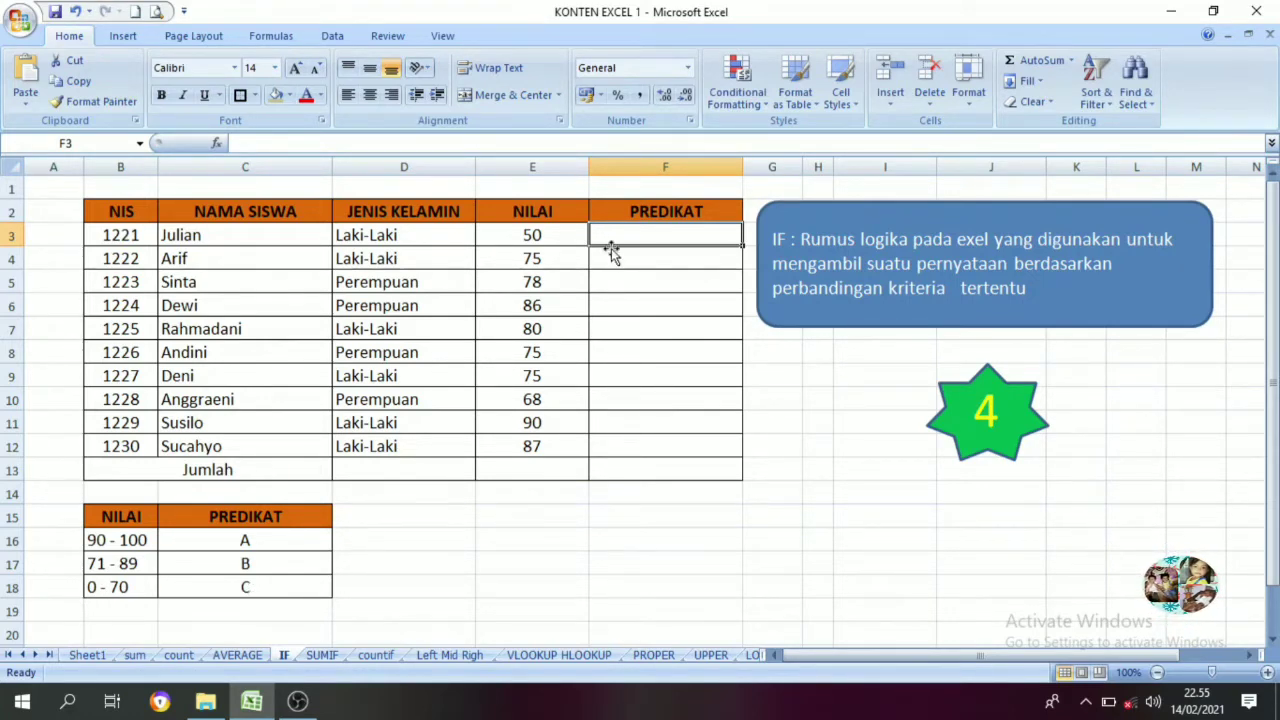
text(=if()
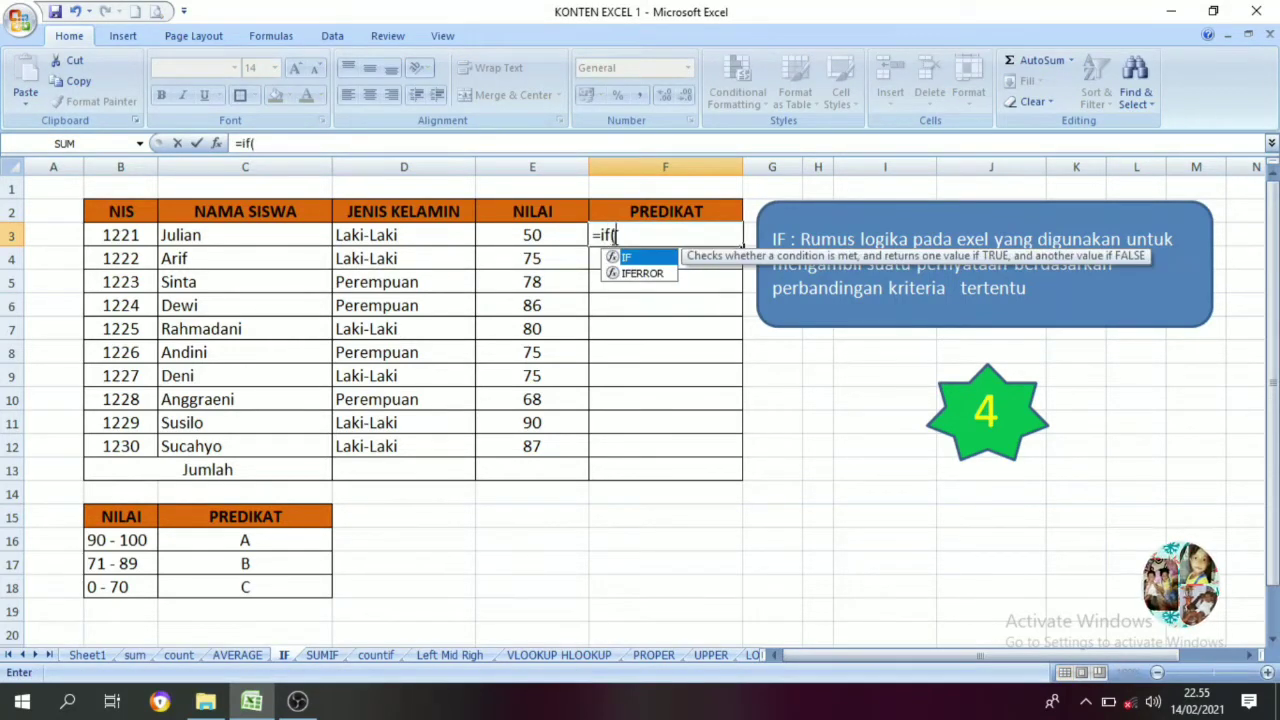
click(546, 241)
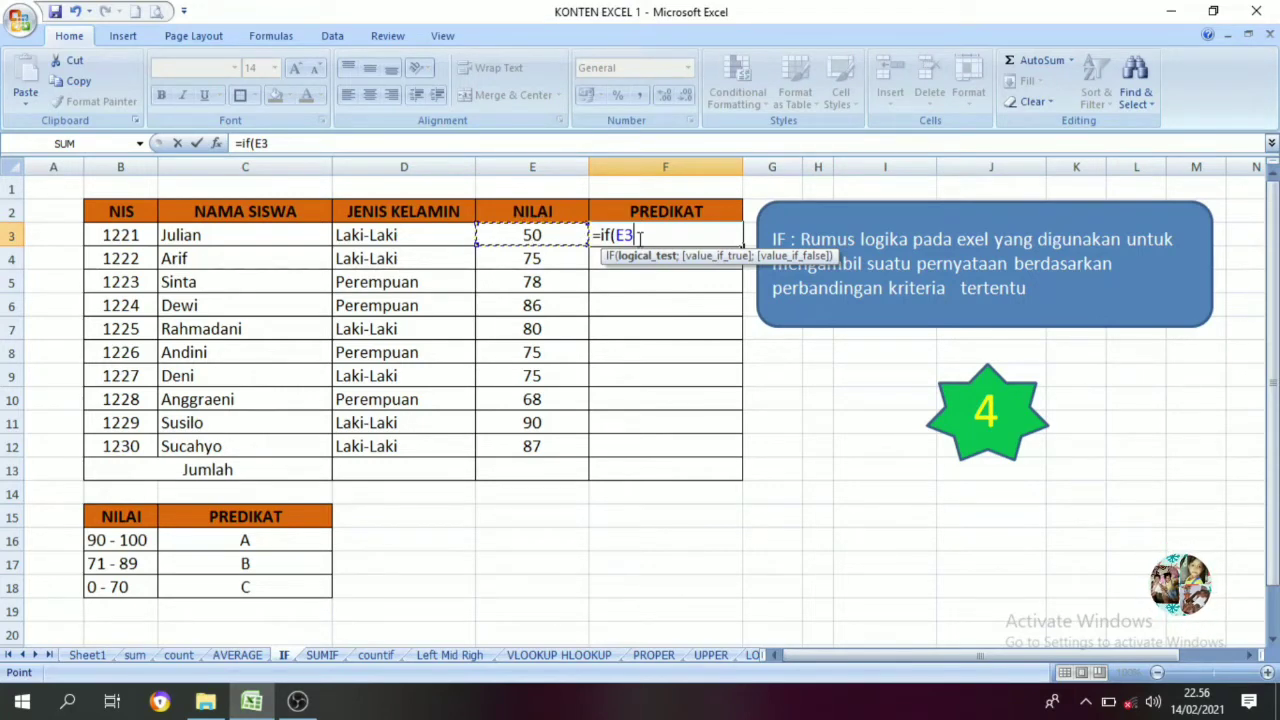
text(>)
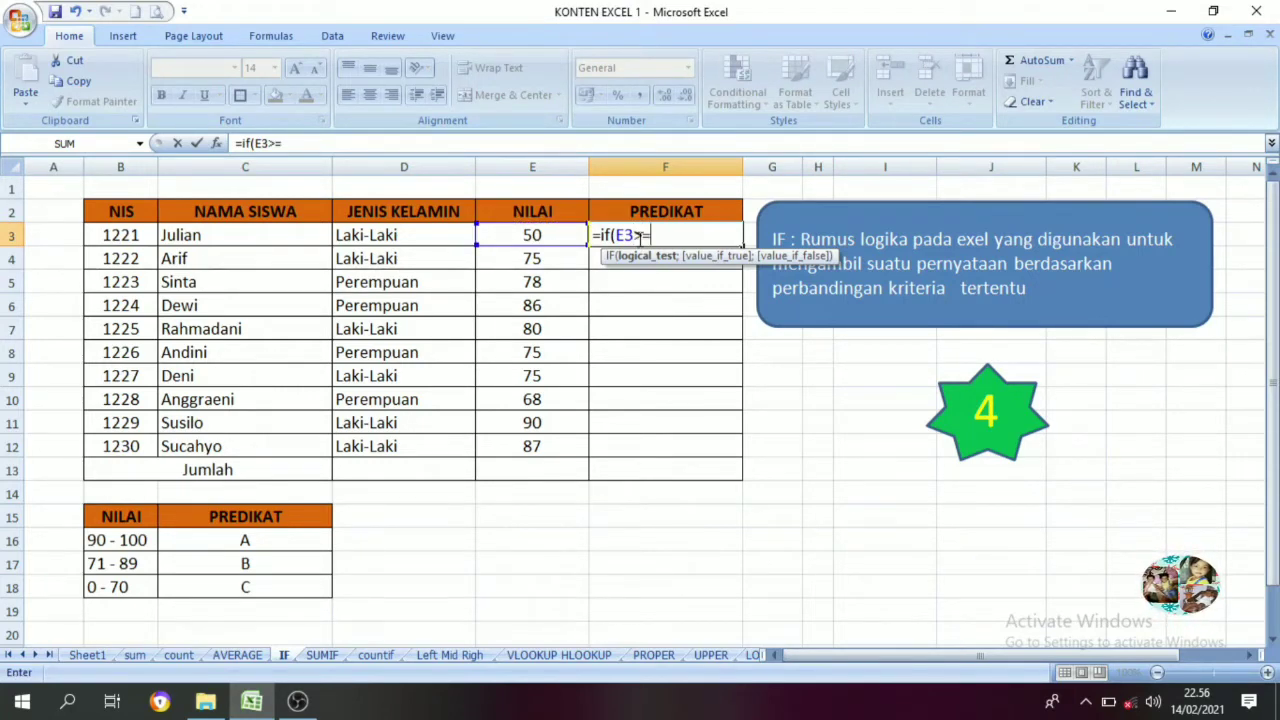
text(=90)
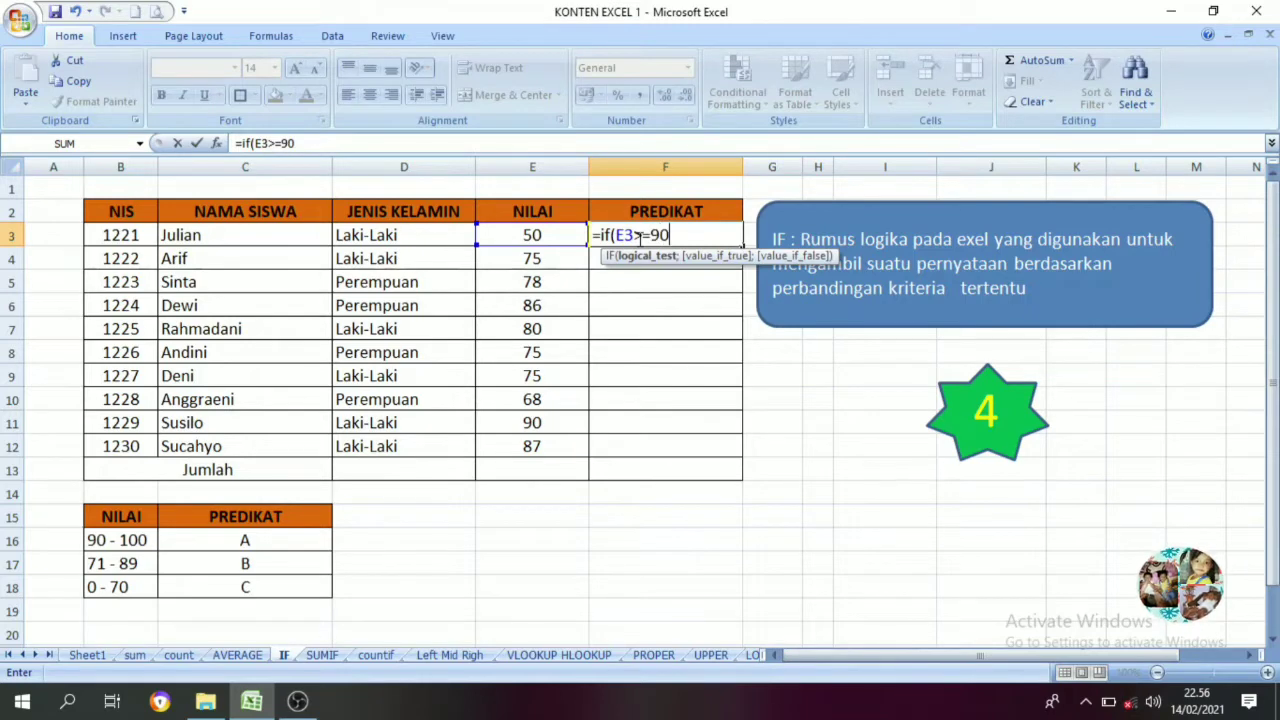
text(;)
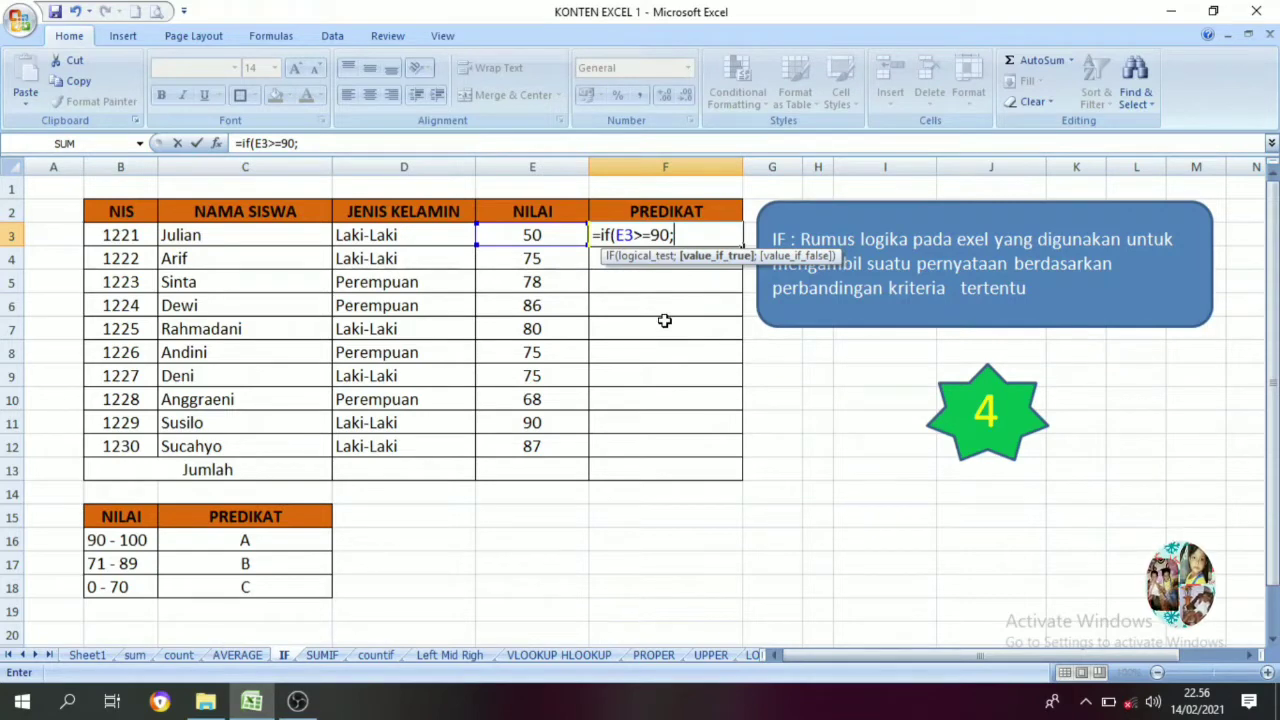
text("A")
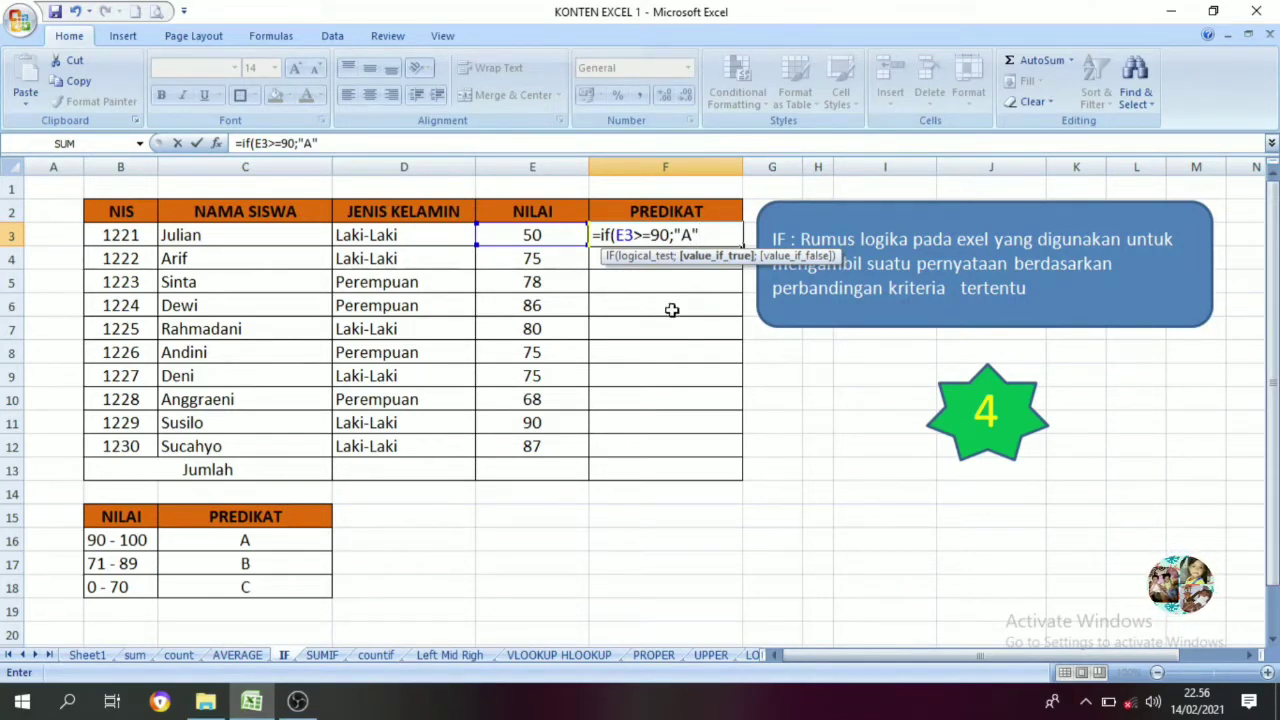
text(;)
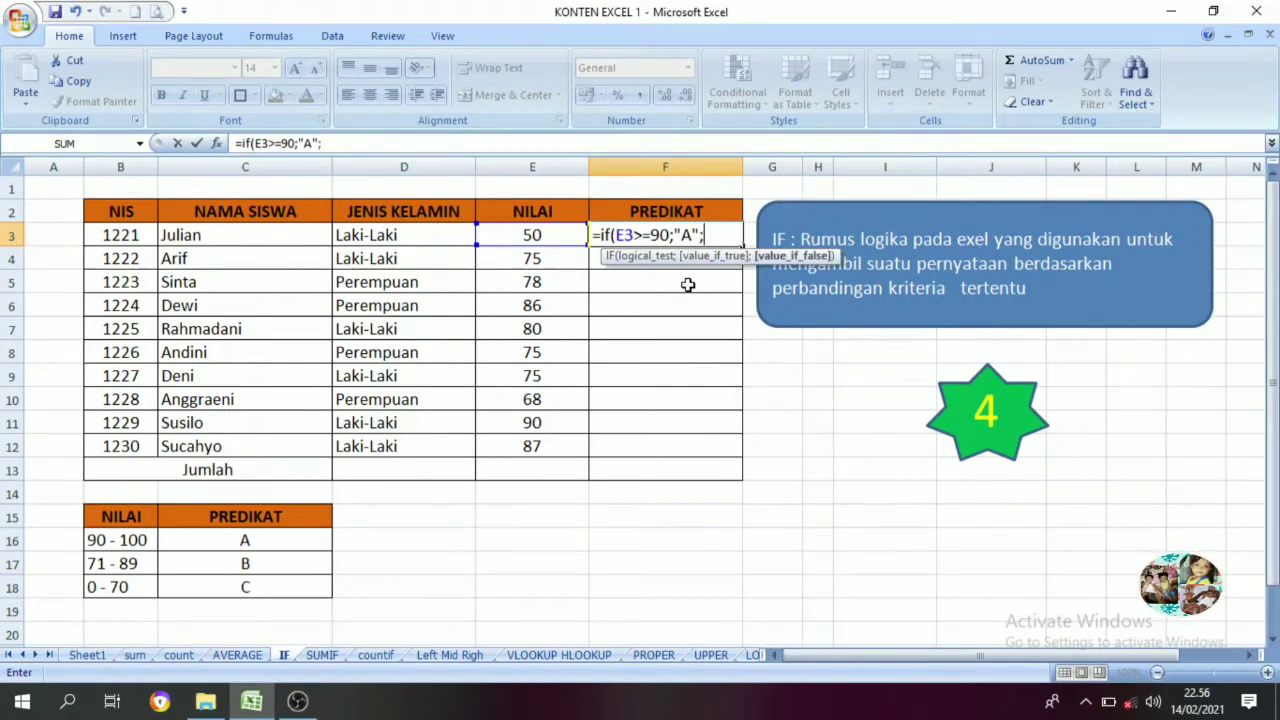
Complete the F3 grade formula with the nested IF(E3>=71;"B";"C")) and fill it down through F12
text(if)
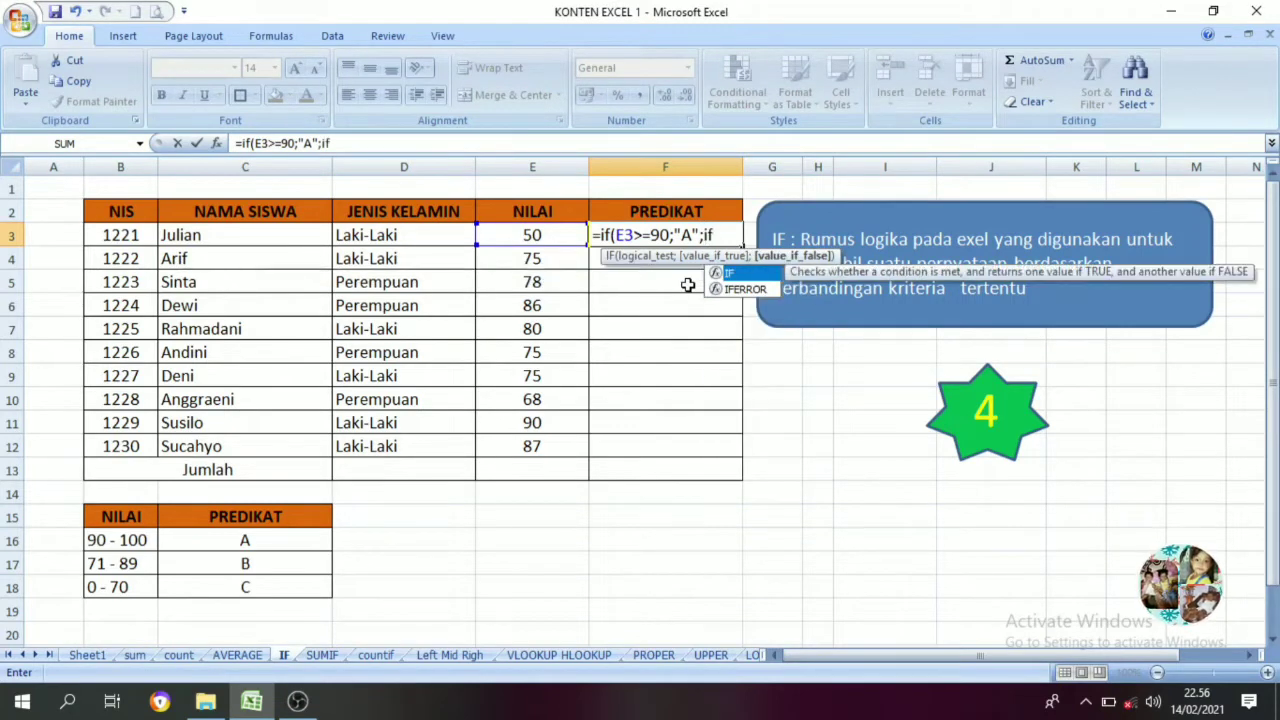
text(()
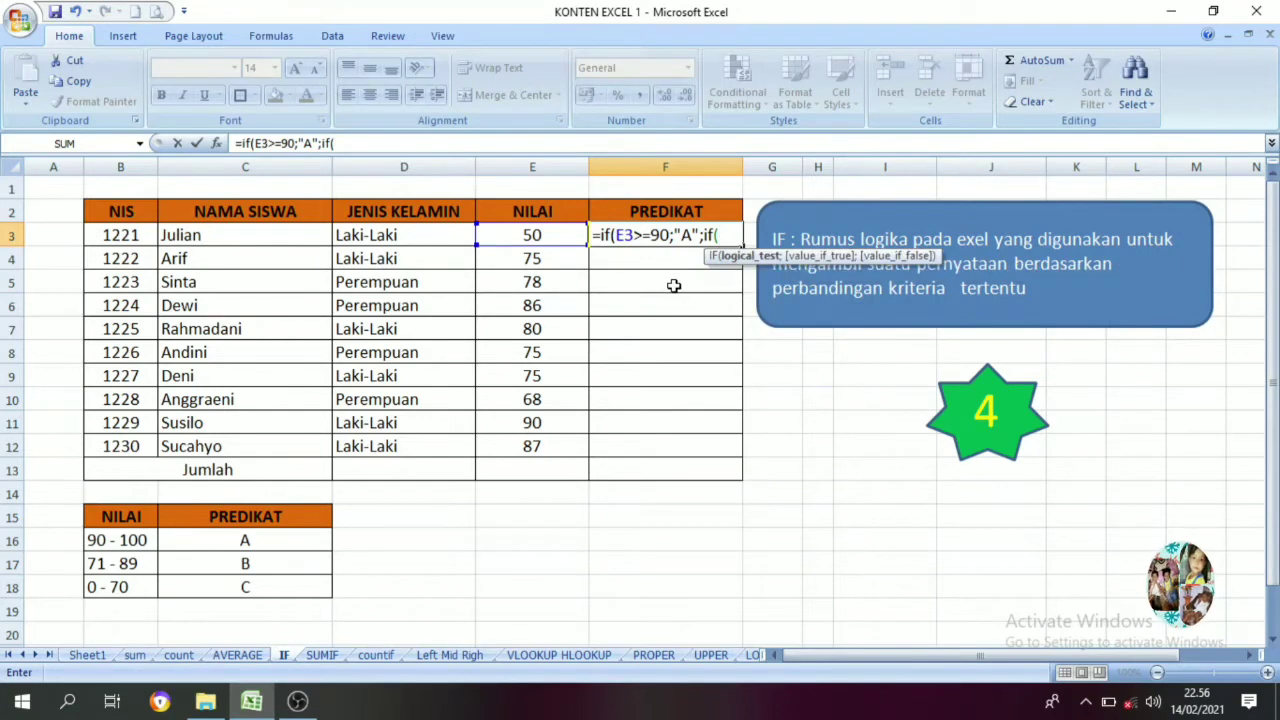
click(540, 240)
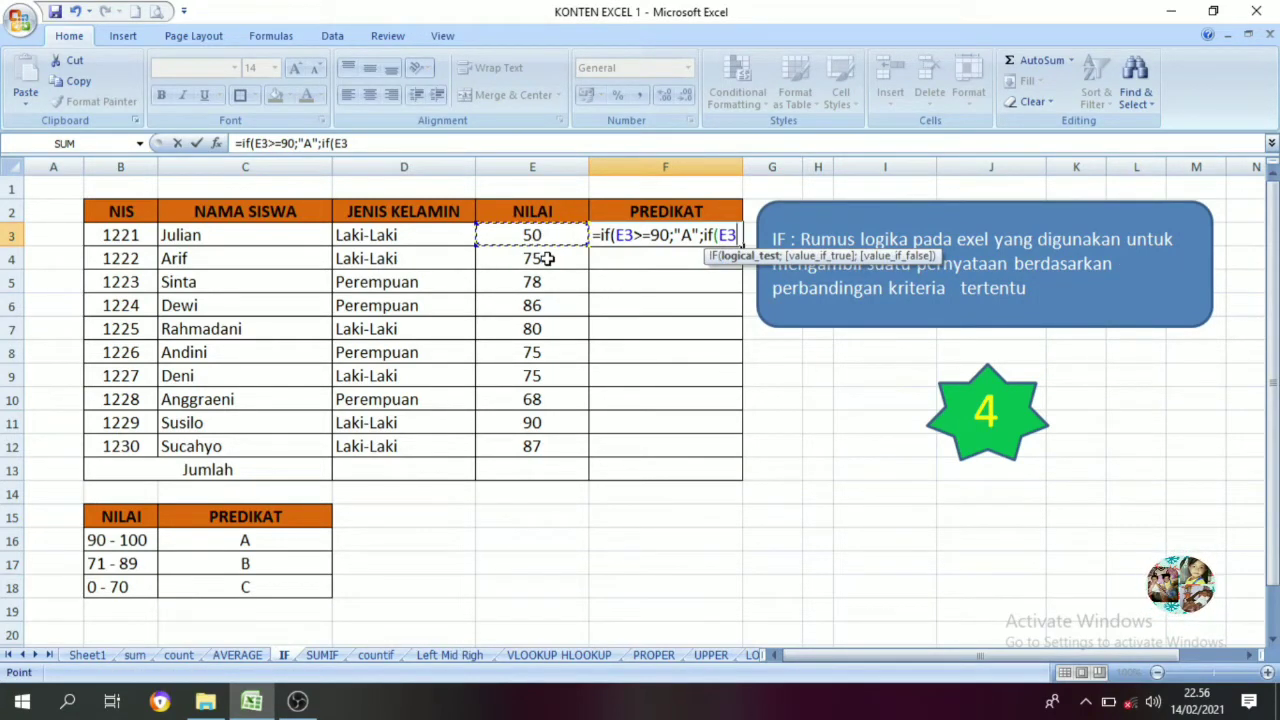
text(>=)
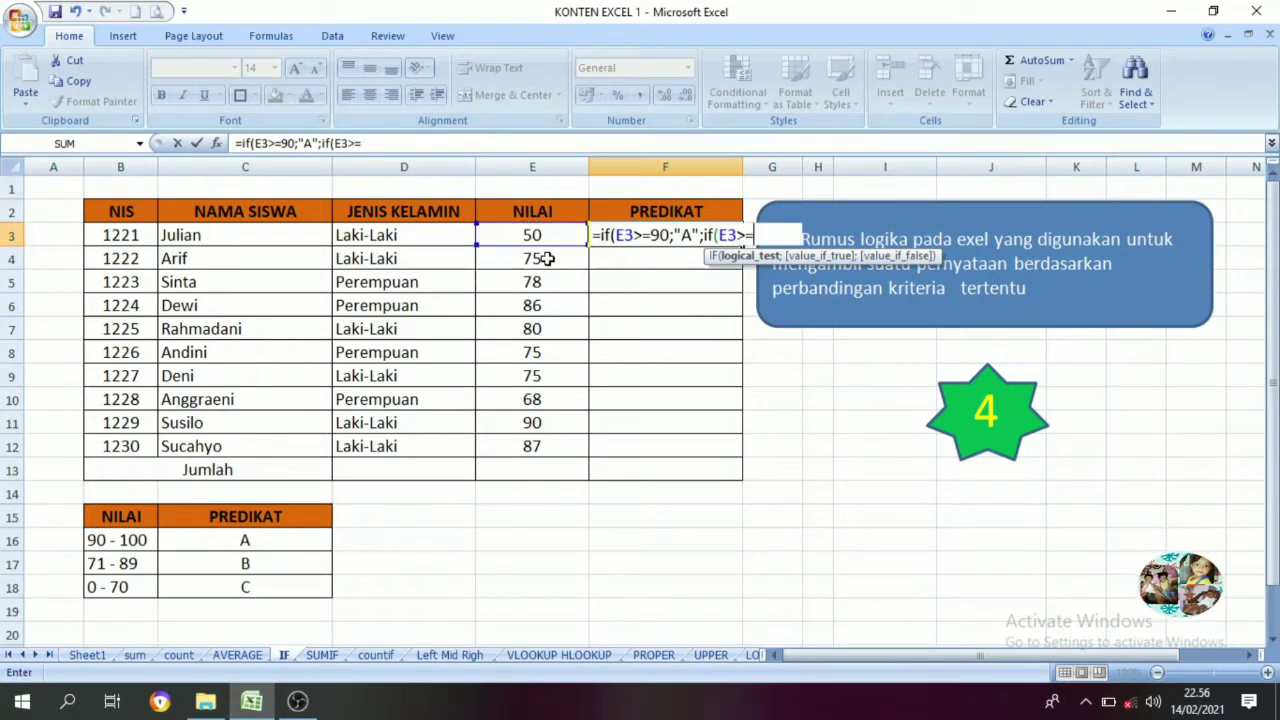
text(71)
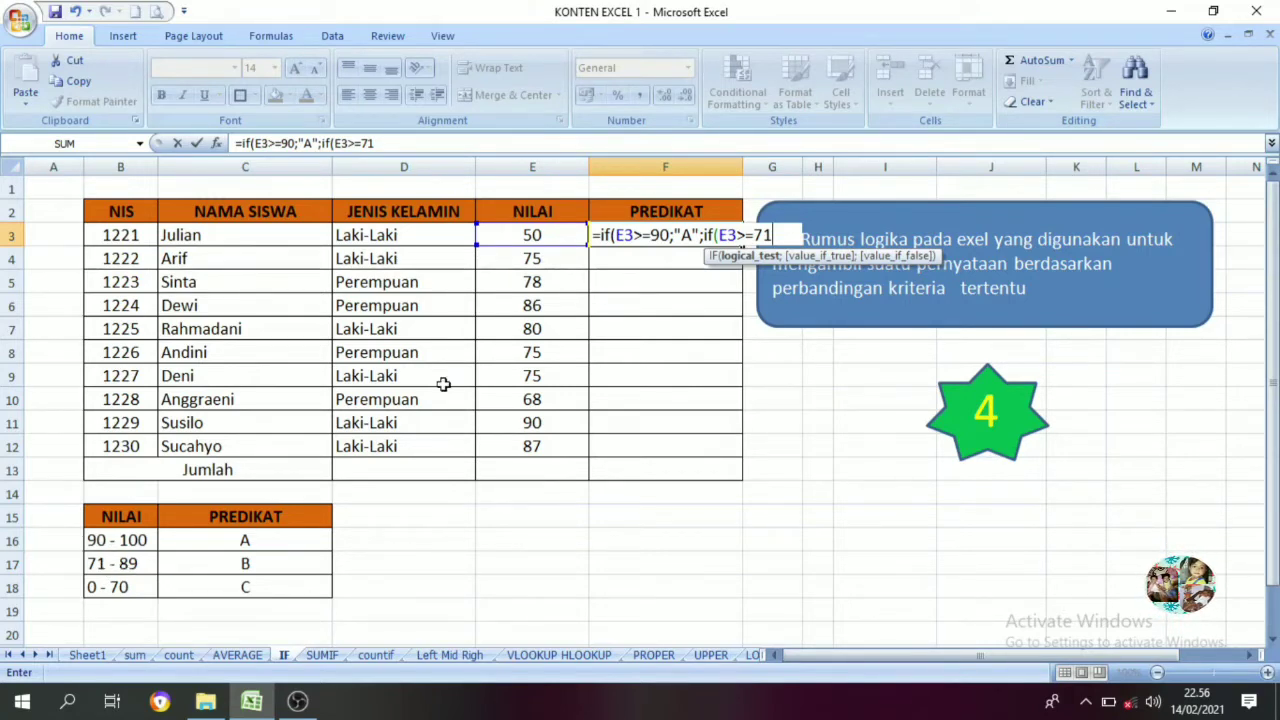
text(;)
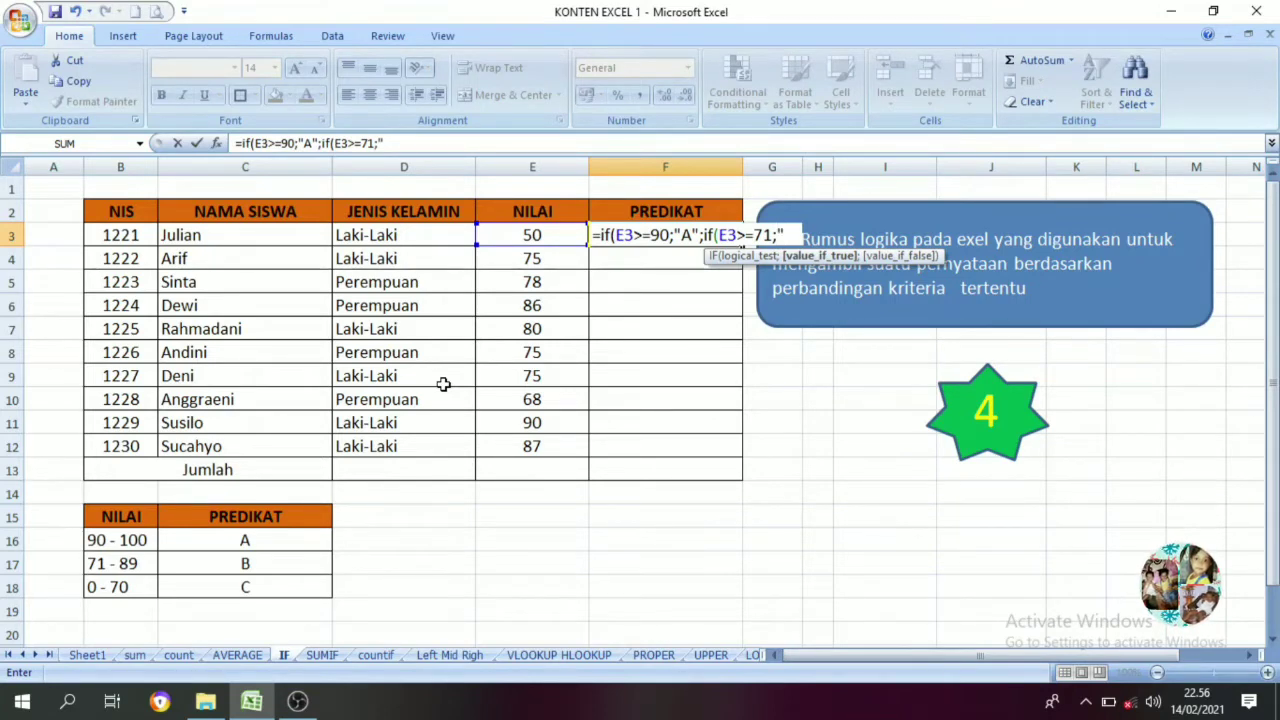
text("B)
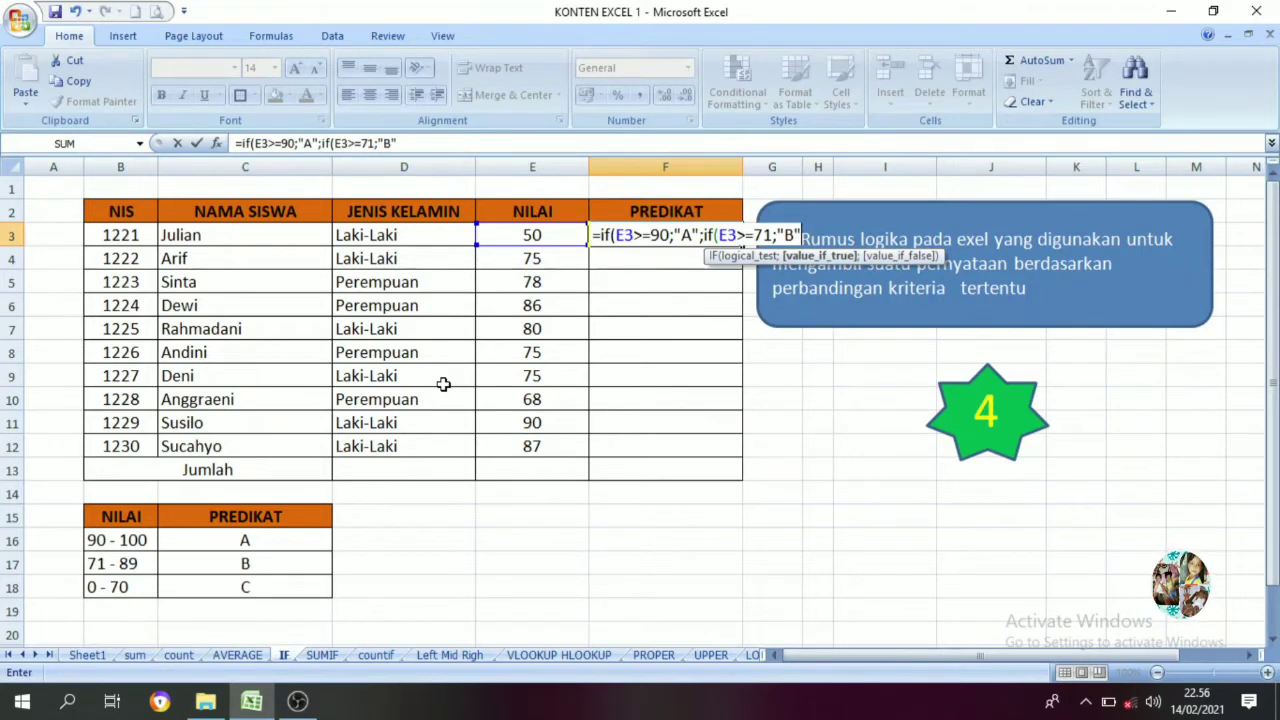
text(";"C)
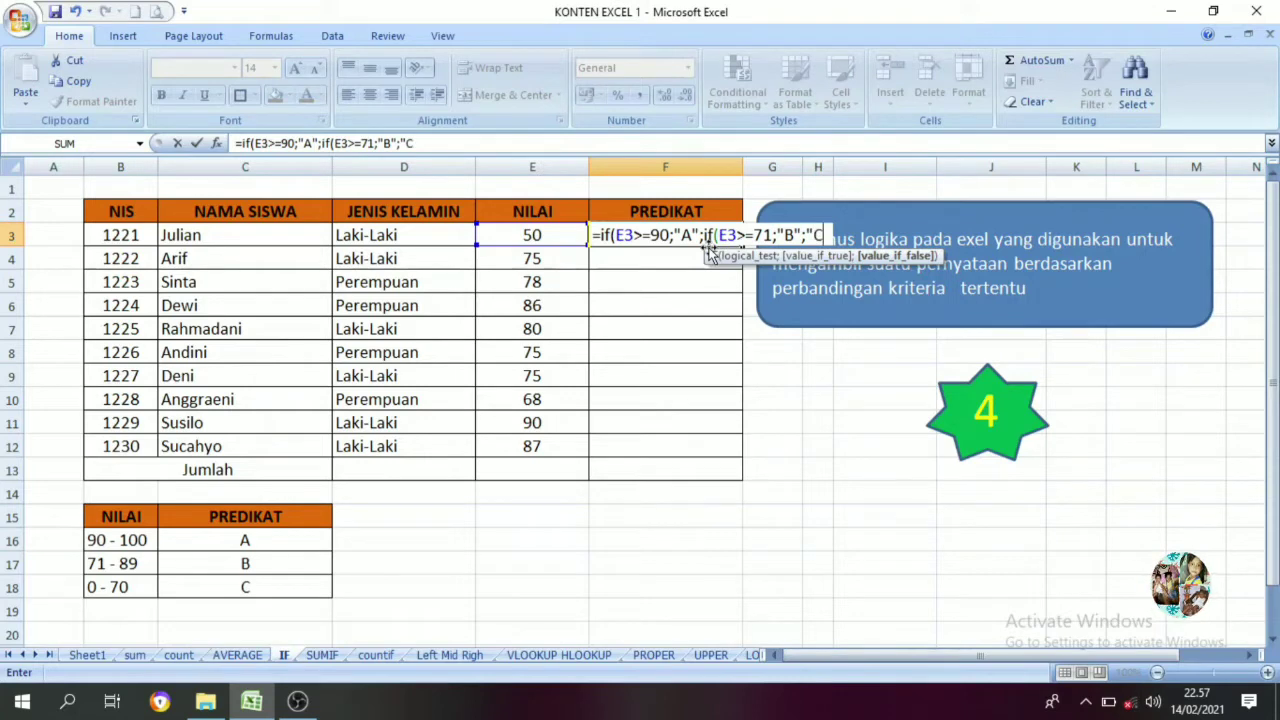
text()))
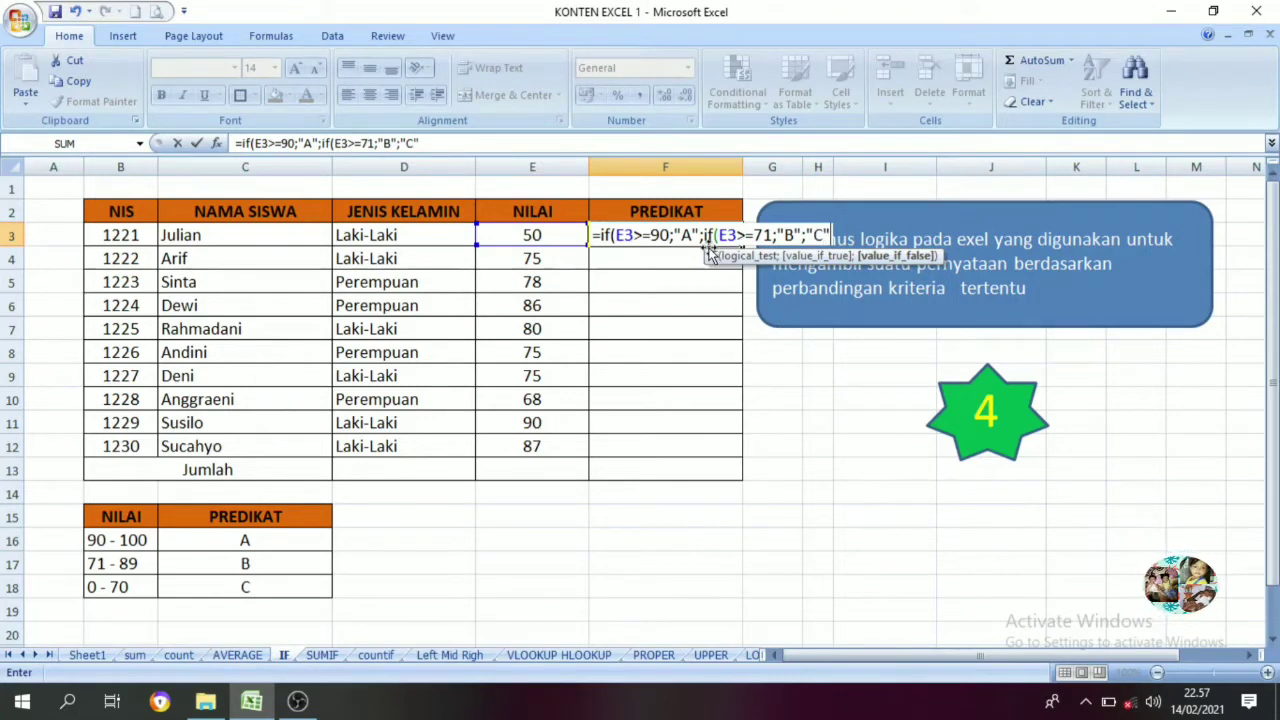
key(Return)
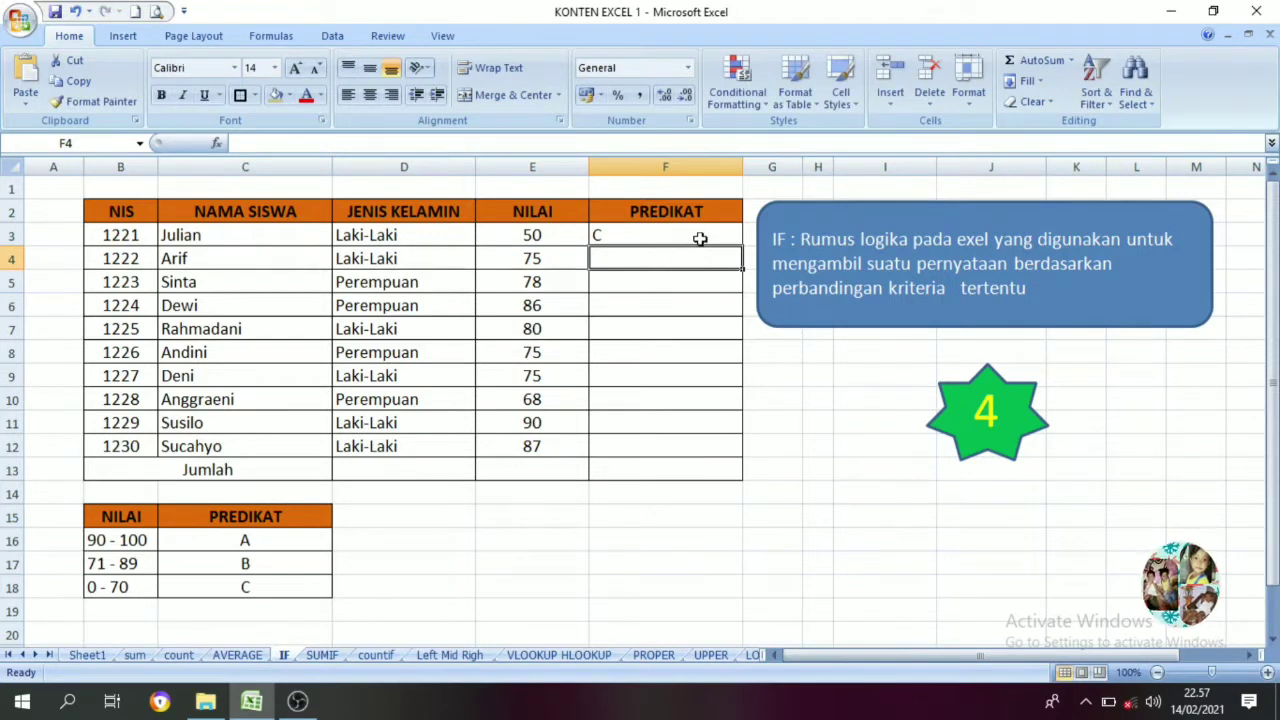
click(697, 240)
drag(742, 246, 727, 455)
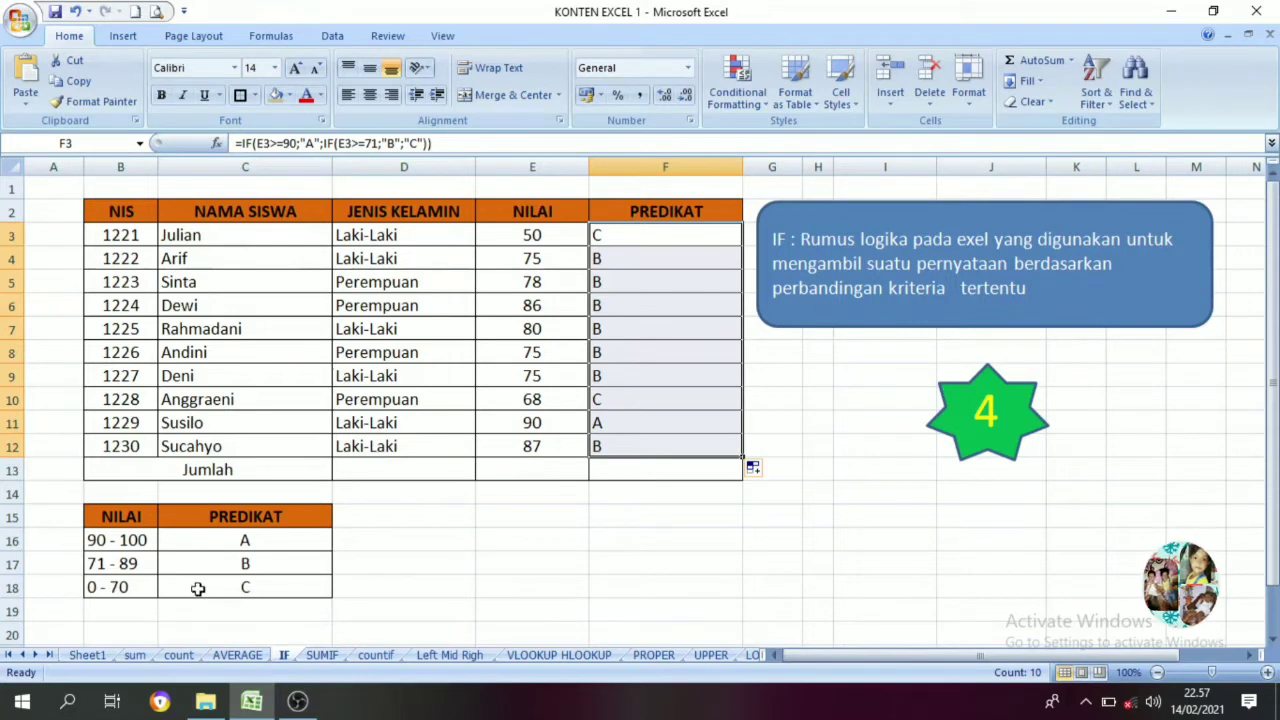
Set the first student's score in E3 to 80 to test the grade formula
click(510, 236)
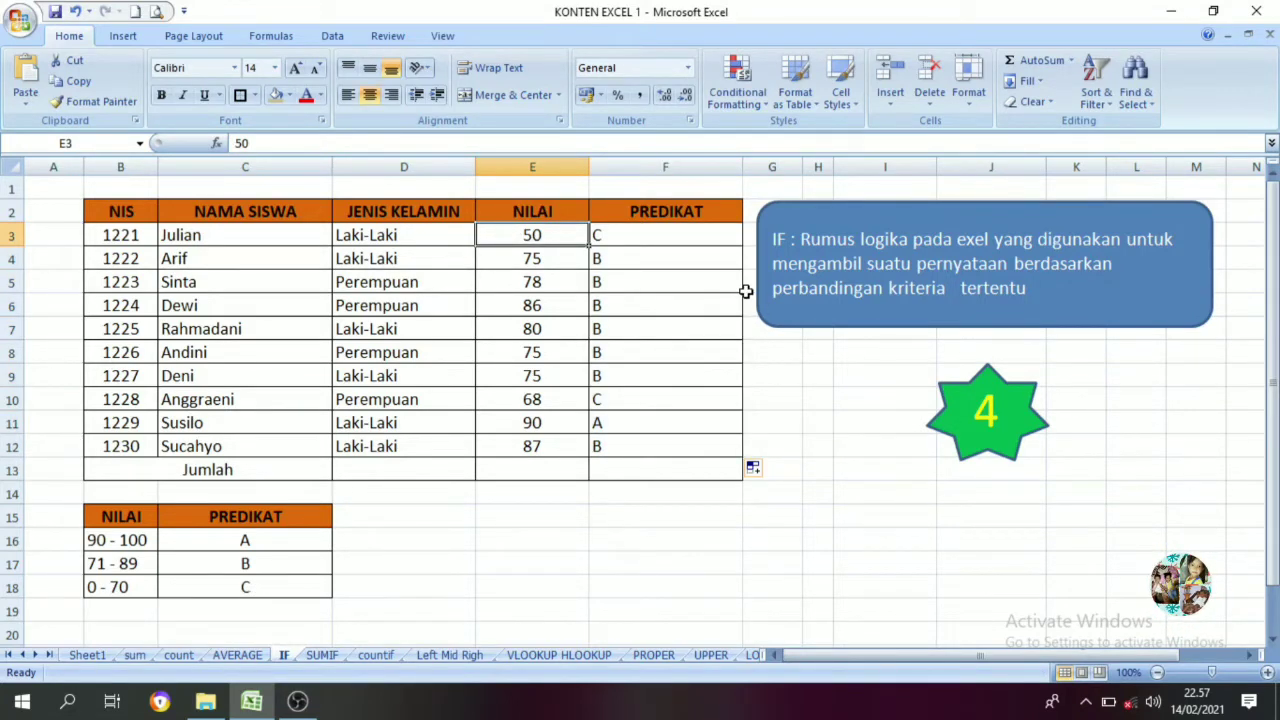
text(80)
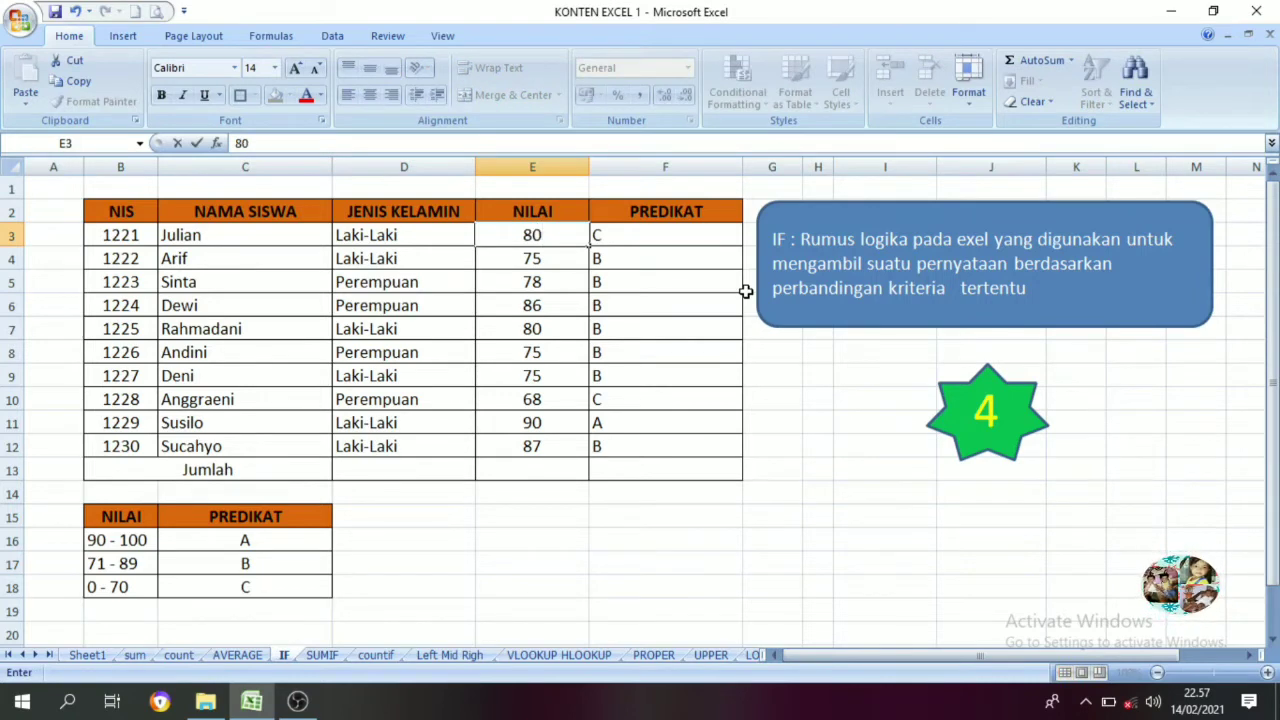
key(Return)
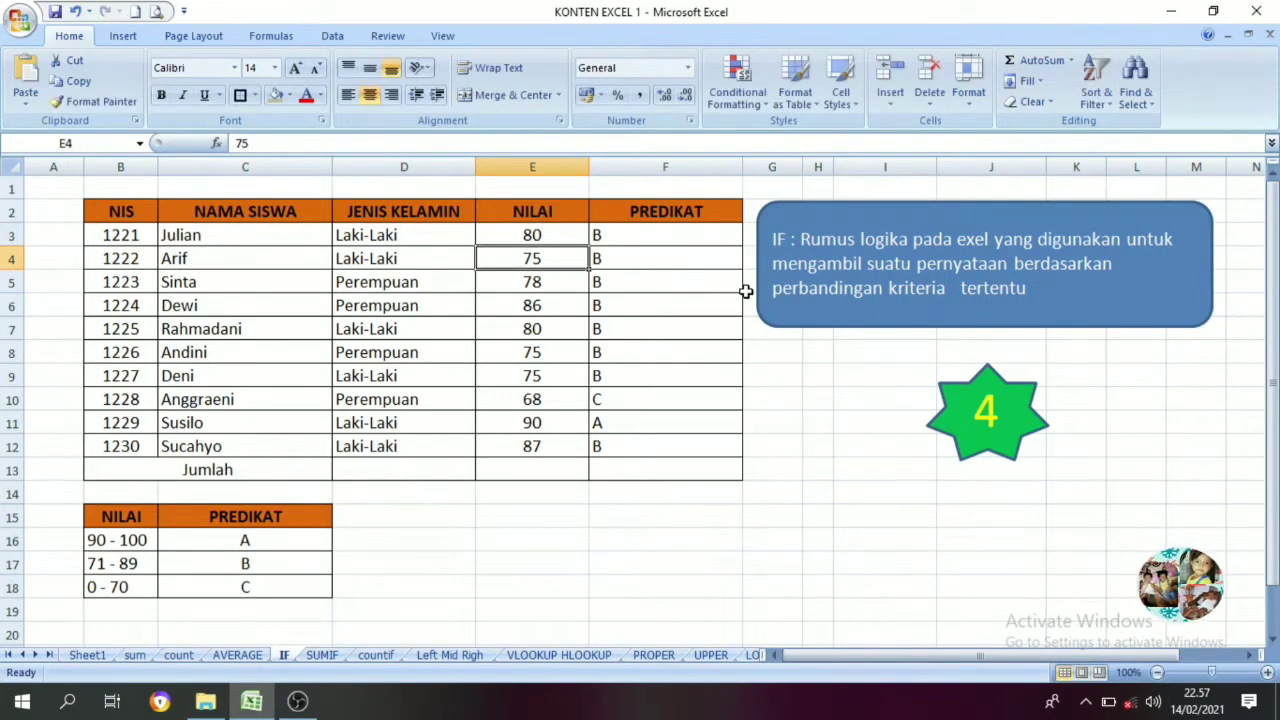
Change the first student's score in E3 to 95 to test the A grade
click(548, 236)
text(95)
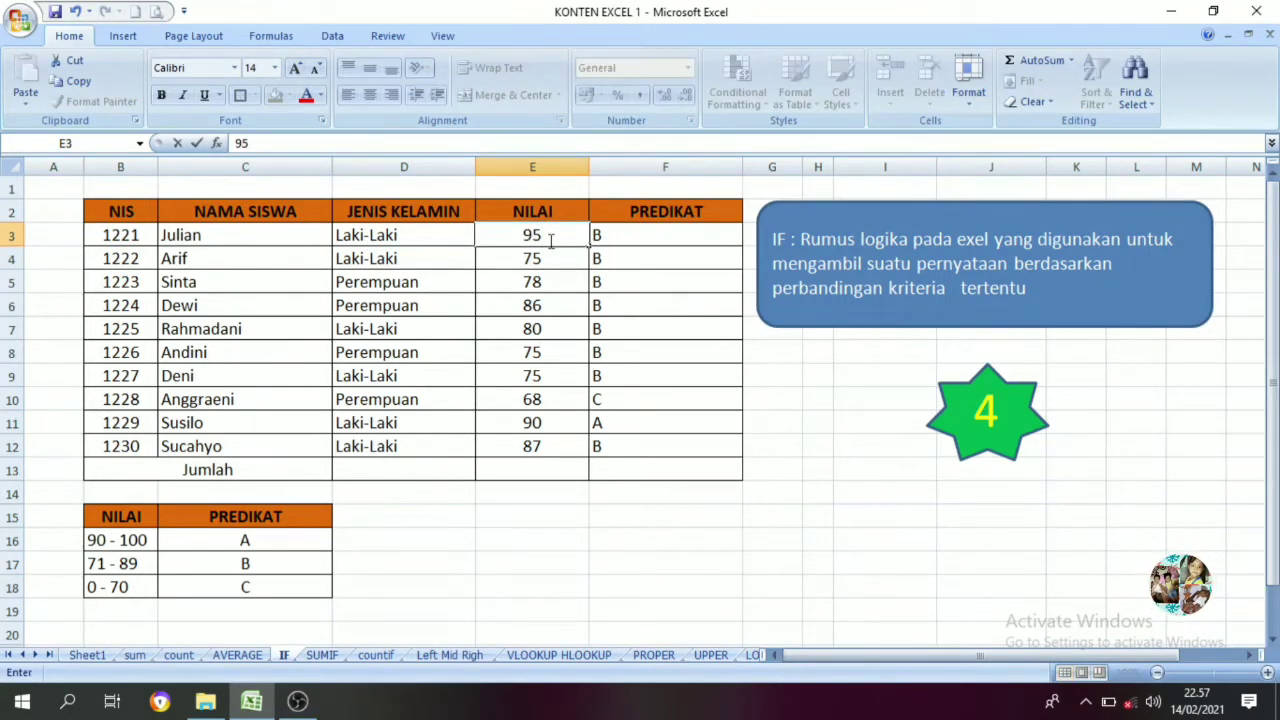
key(Return)
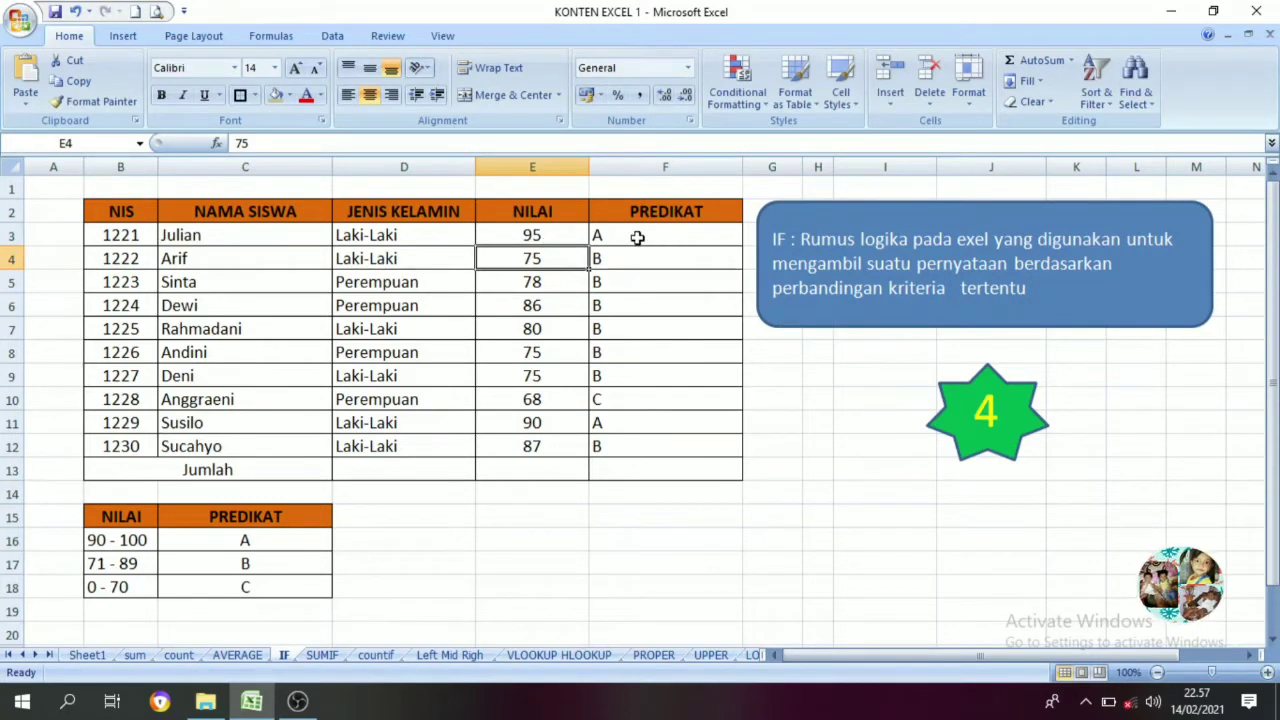
On the SUMIF sheet, begin the male score total in E15 with =SUMIF(D3:D12; using the gender column as the range
click(322, 654)
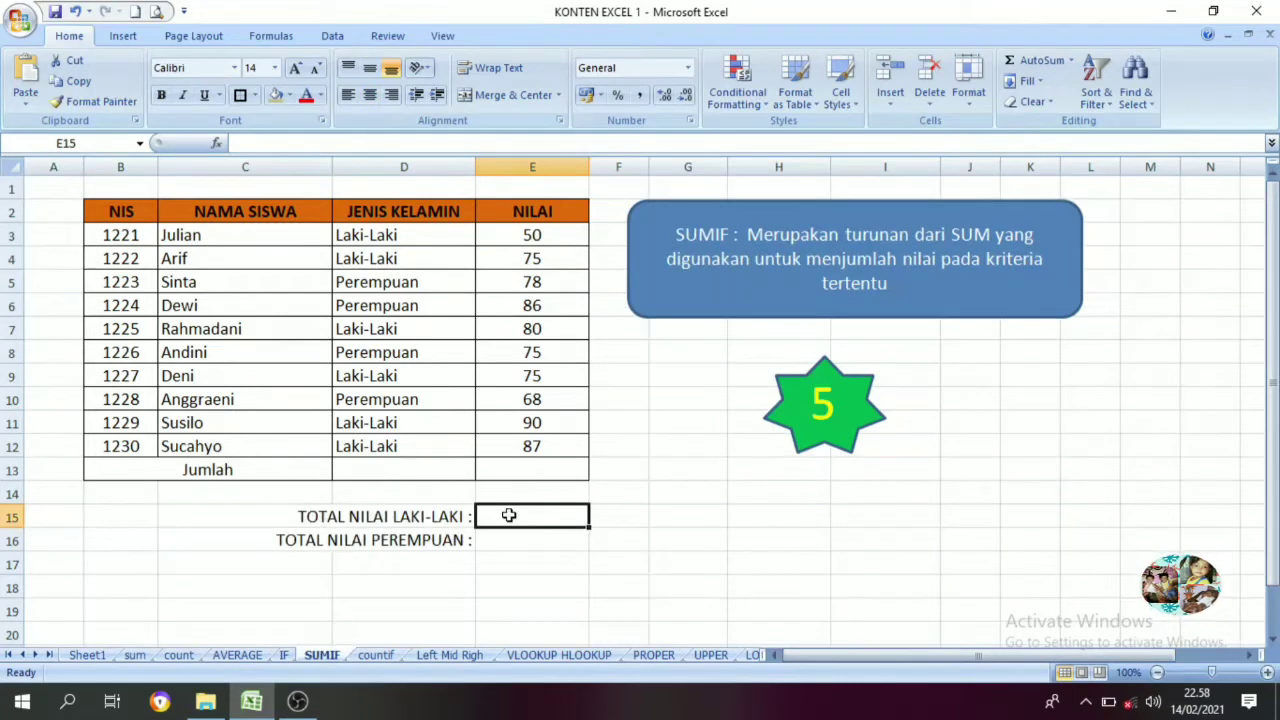
click(604, 469)
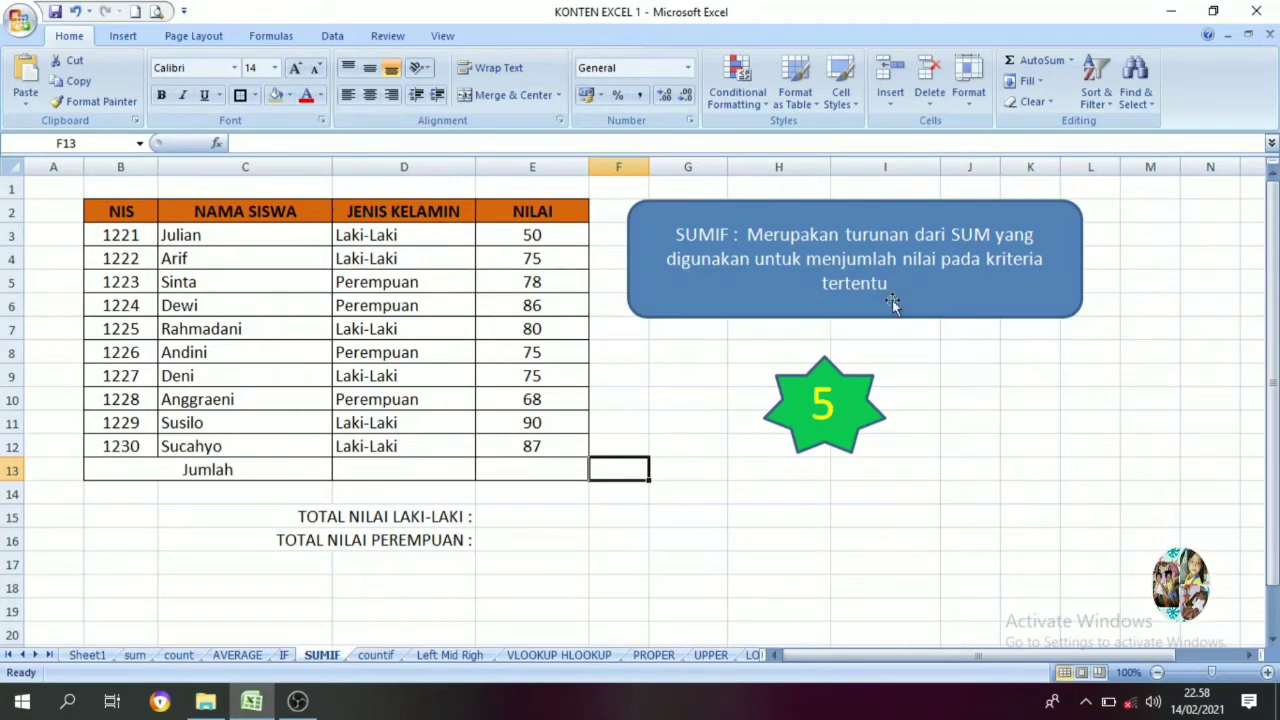
click(314, 518)
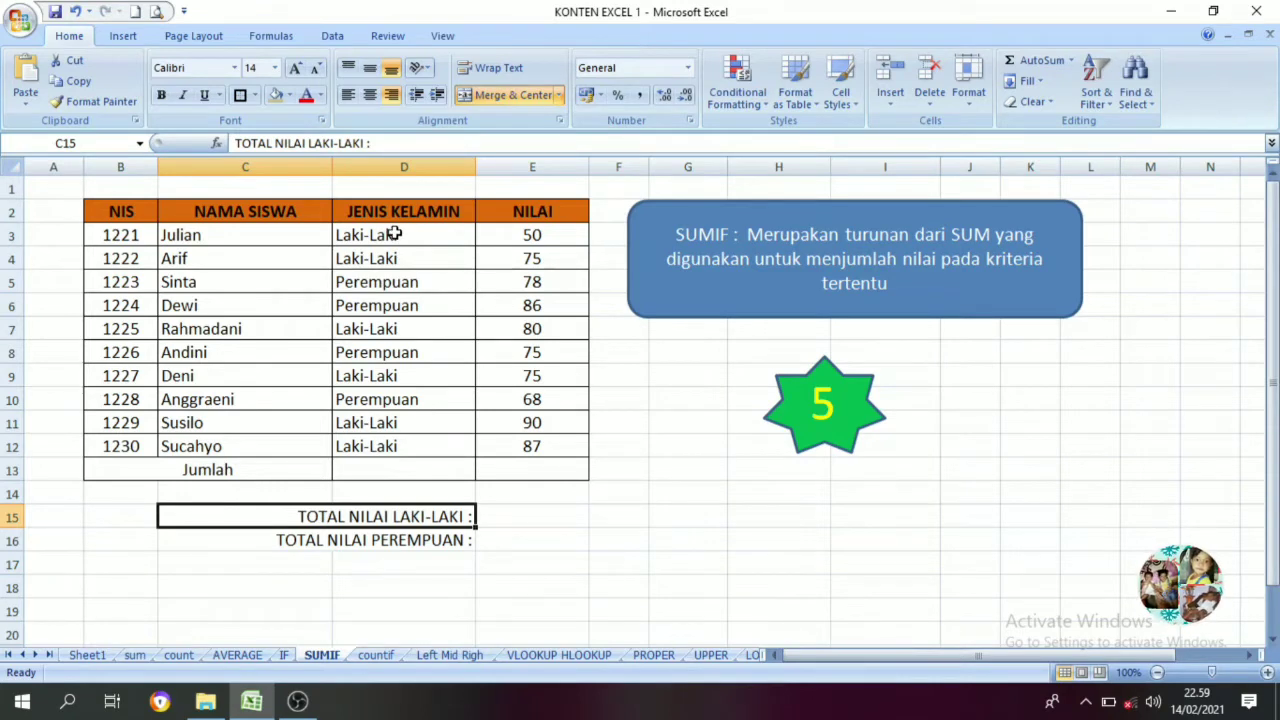
click(506, 516)
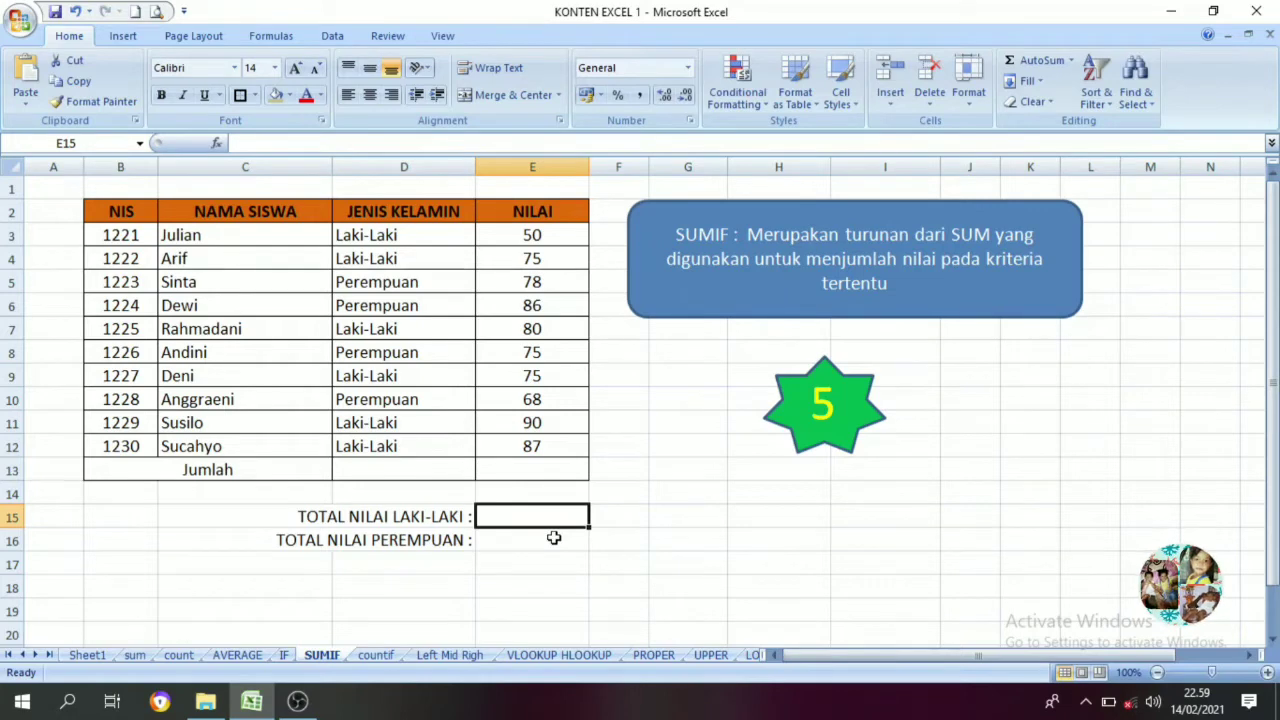
text(=SUMIF)
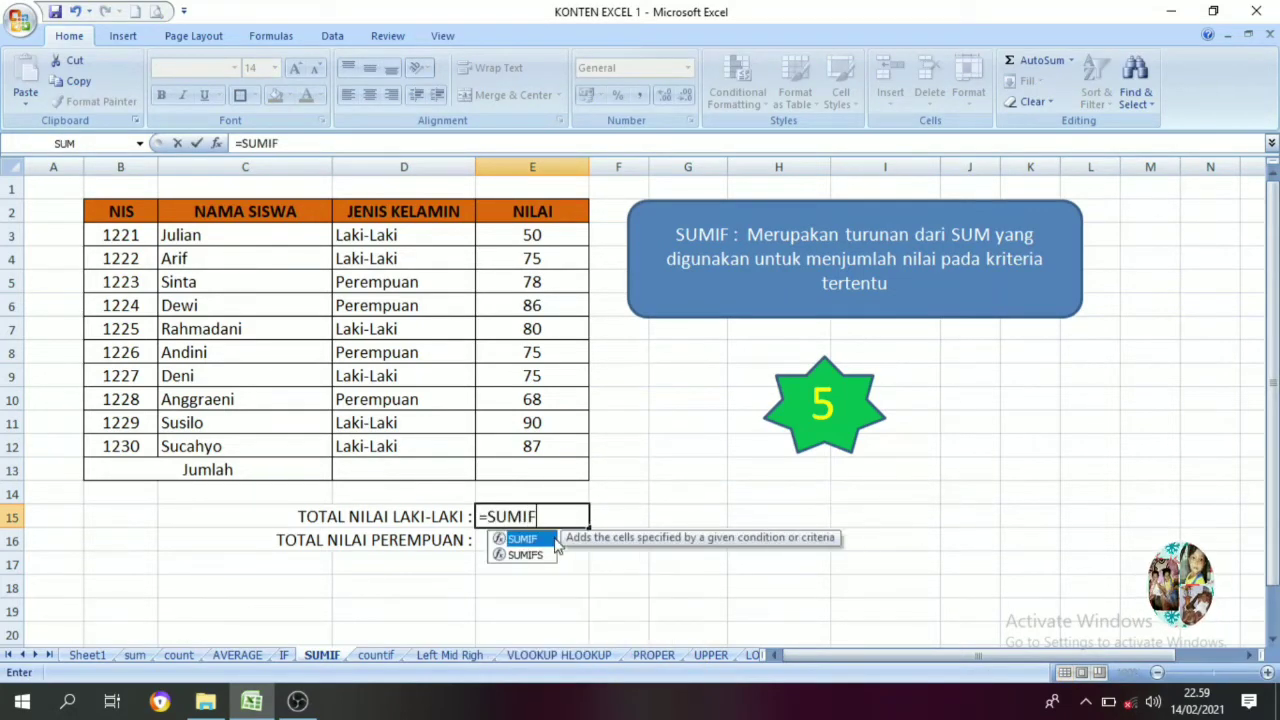
text(()
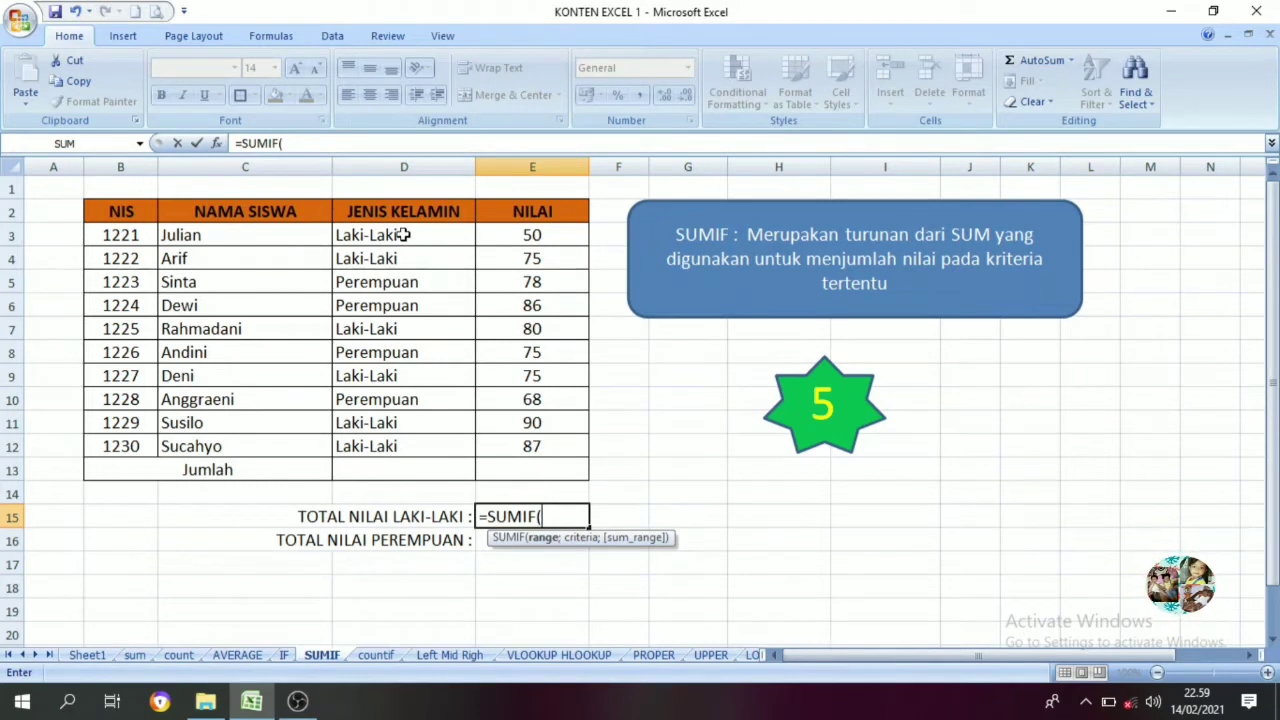
drag(403, 234, 403, 443)
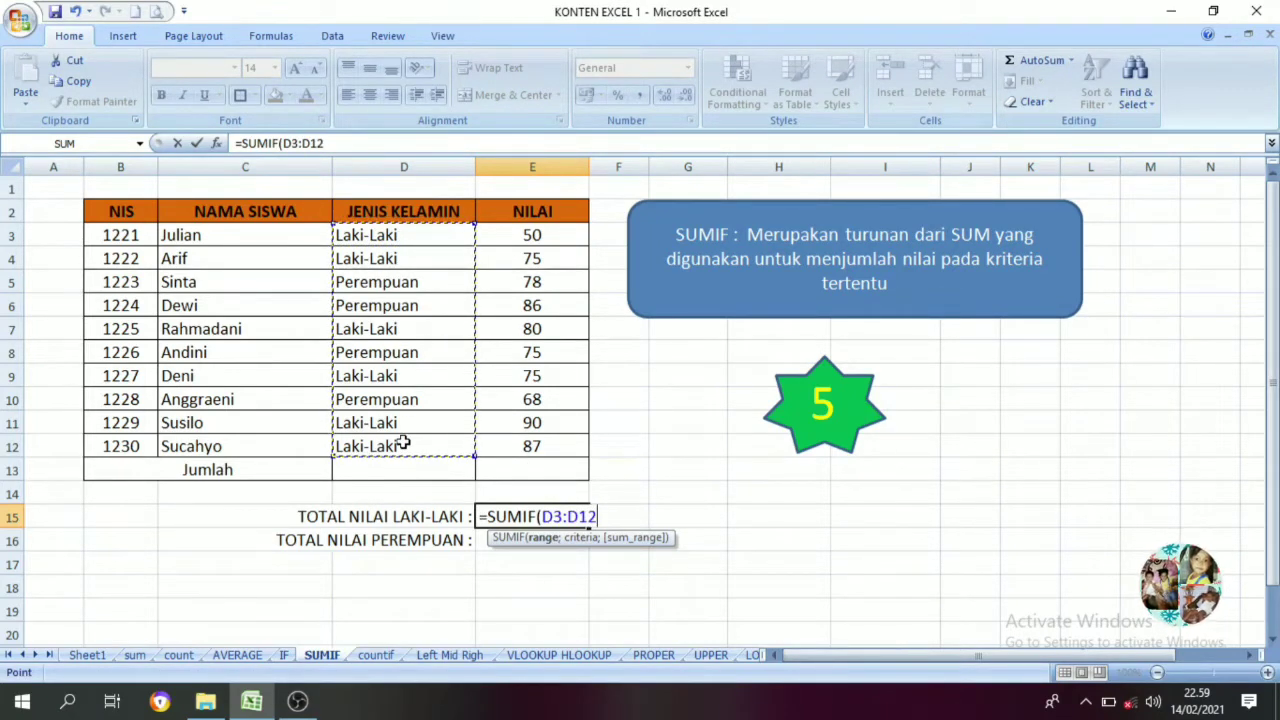
text(;)
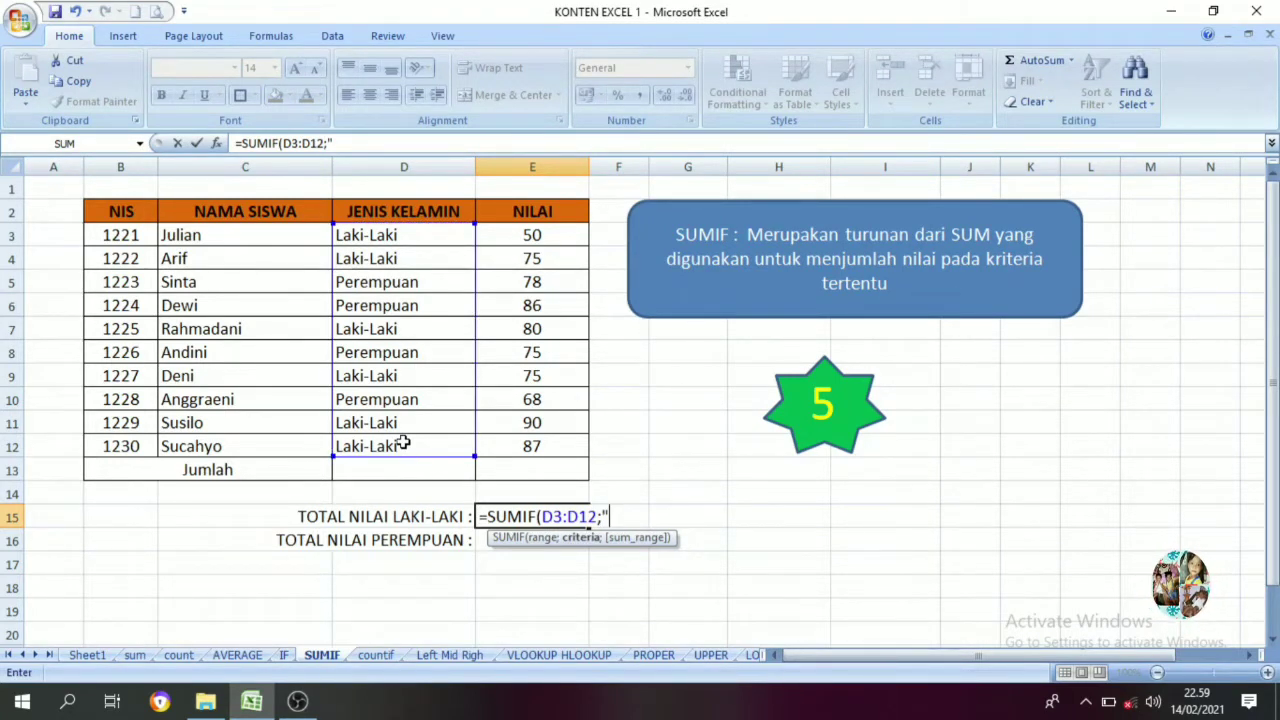
Complete the E15 SUMIF formula with the criterion "Laki-Laki" and the sum range E3:E12
text(AKI)
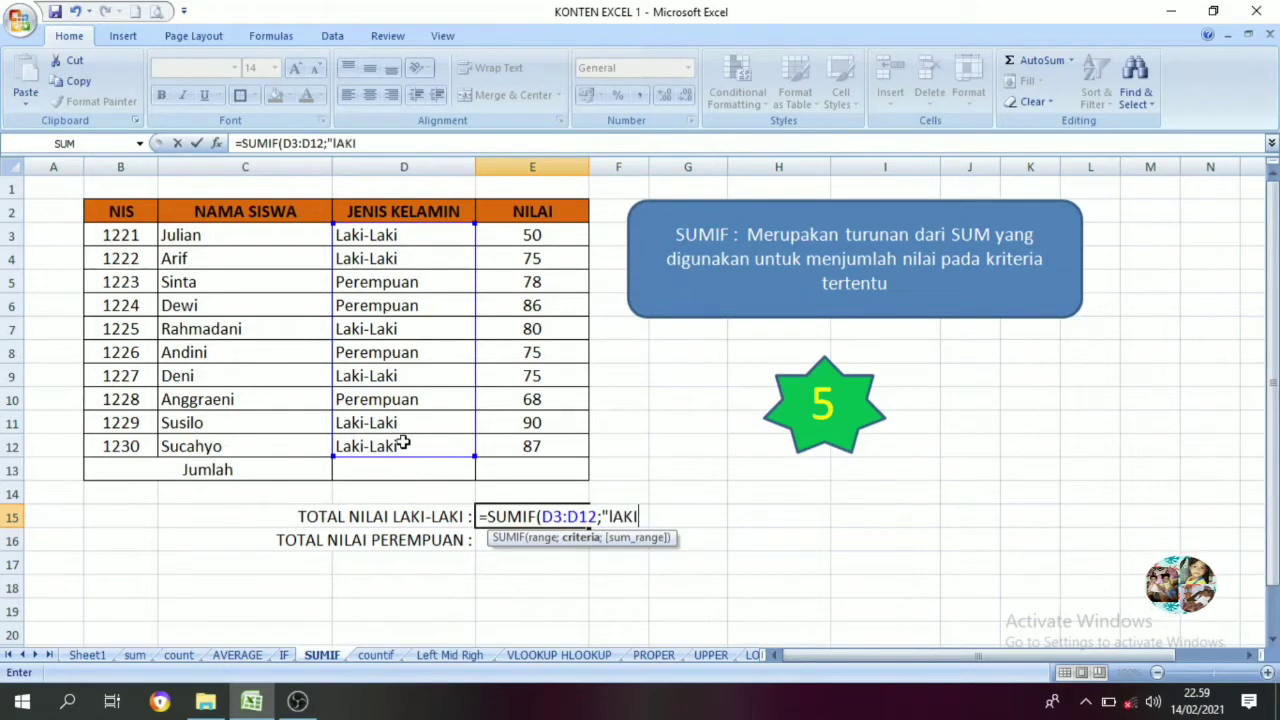
key(BackSpace)
key(BackSpace)
key(BackSpace)
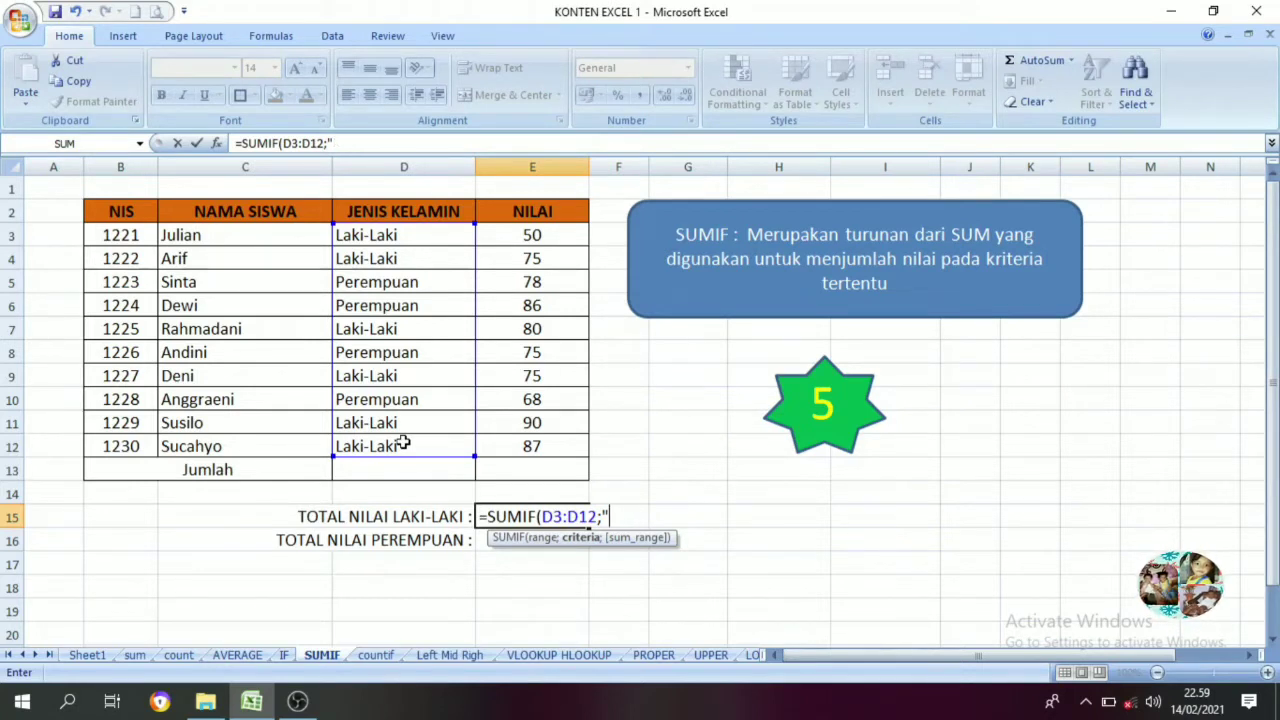
text(aki)
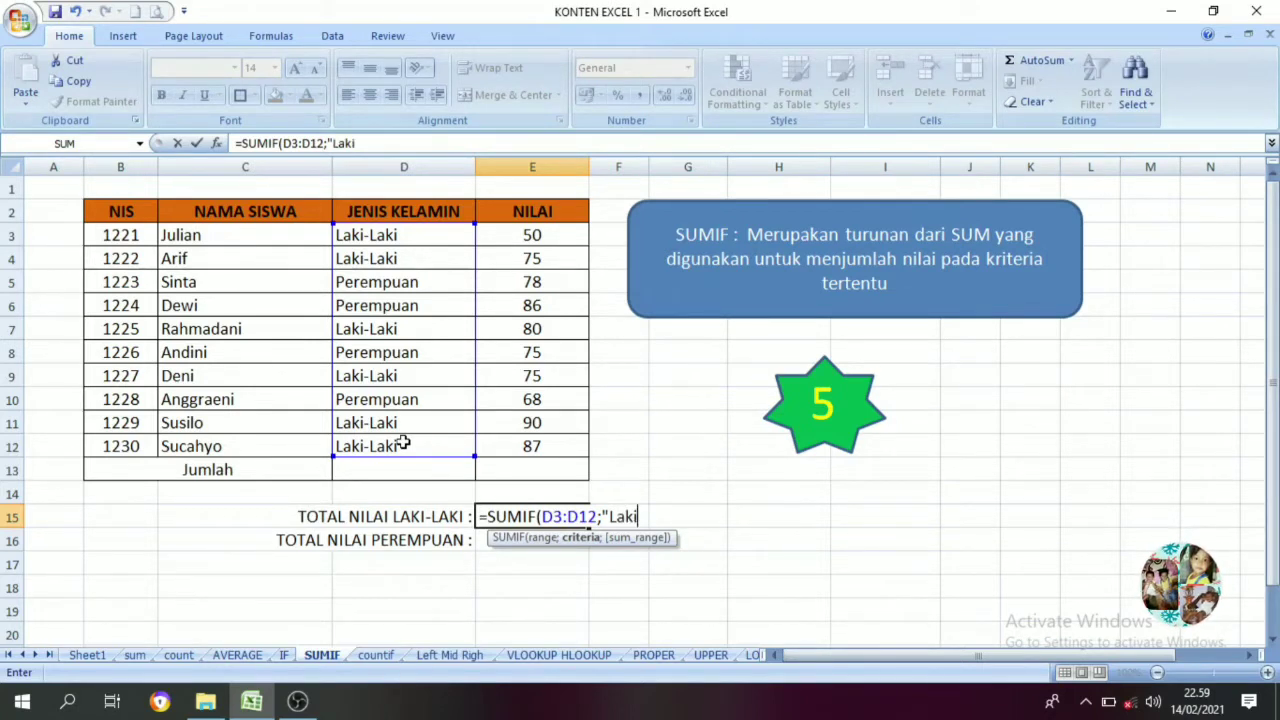
text(-Laki";)
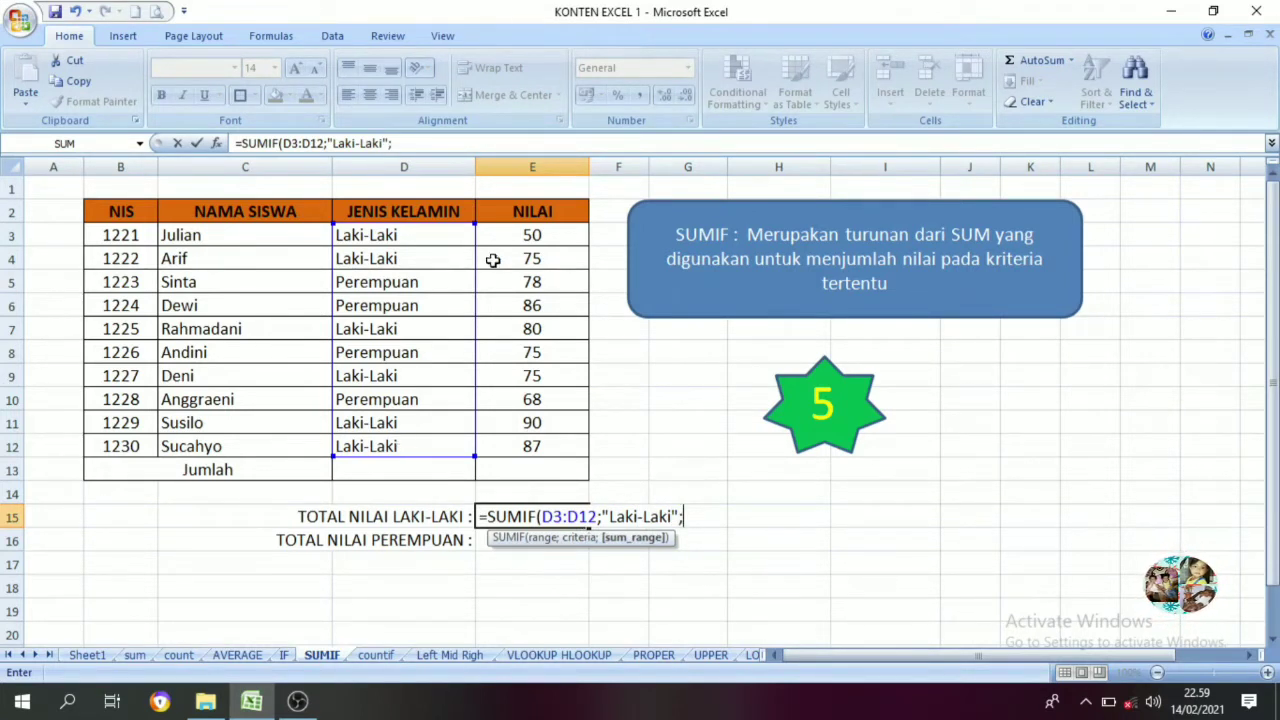
drag(511, 240, 520, 441)
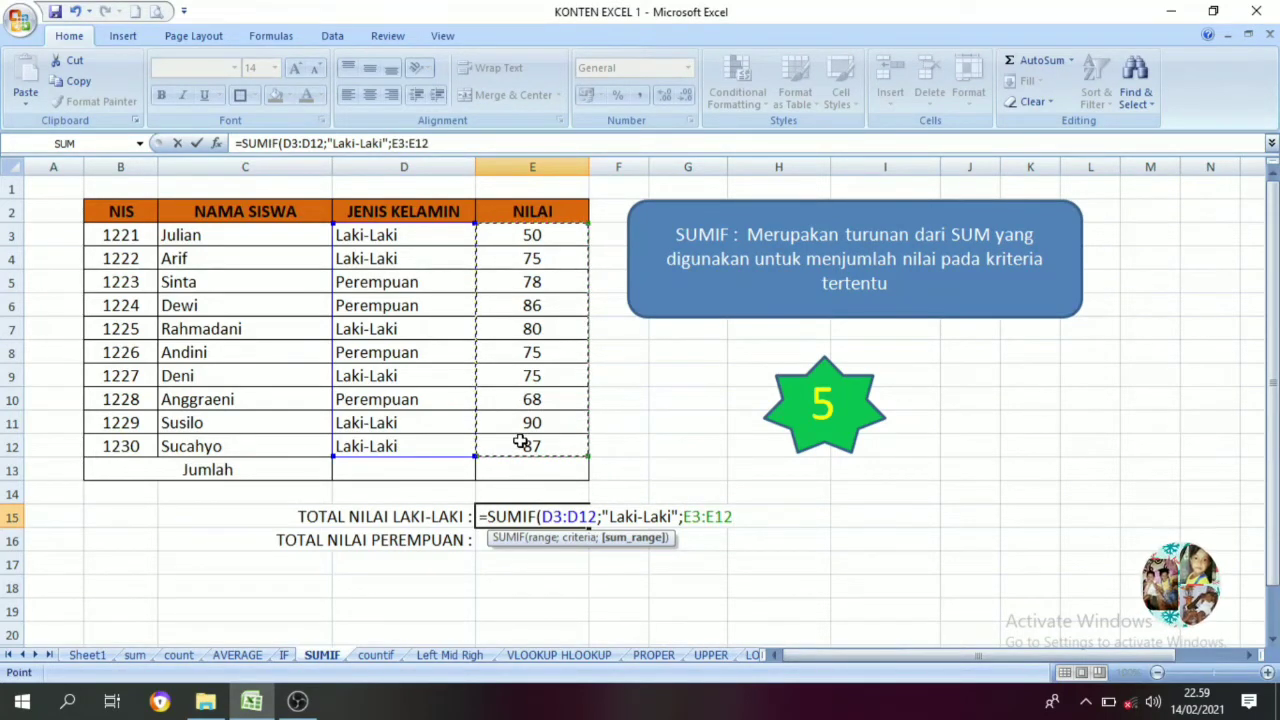
text())
key(Return)
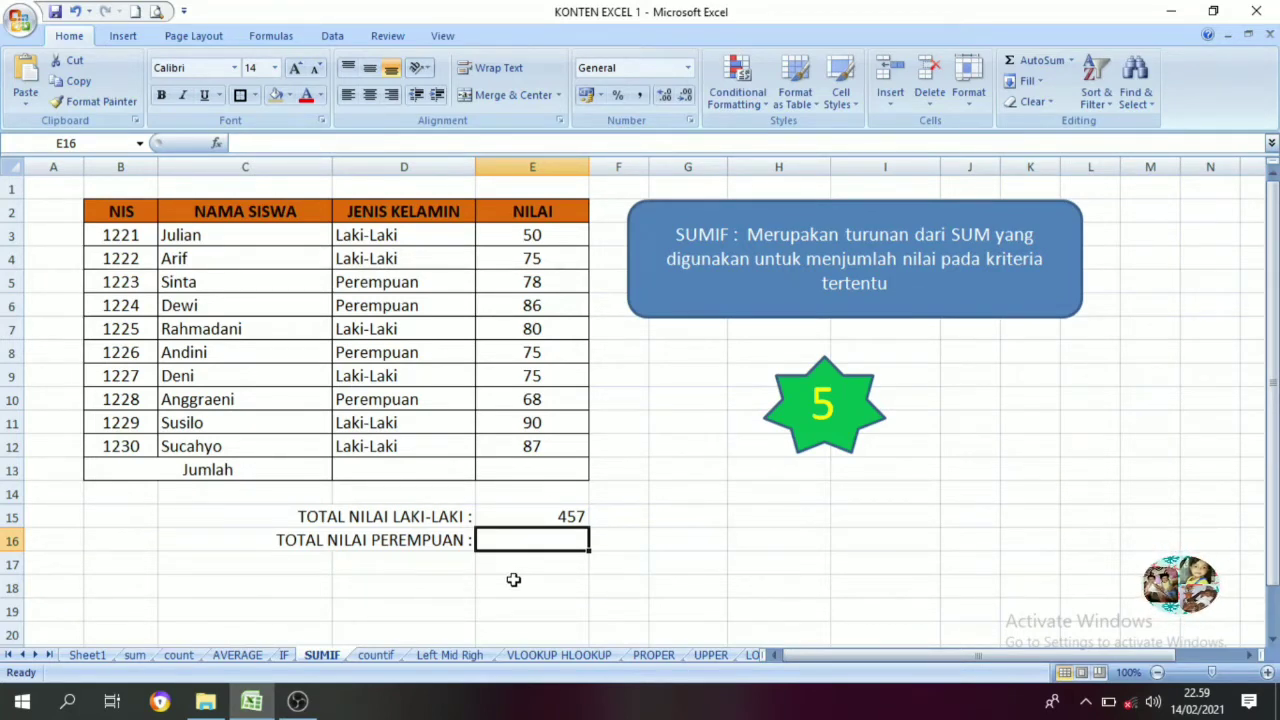
Begin the female score total in E16 with =sumif(D3:D12; using the gender column as the range
text(=su)
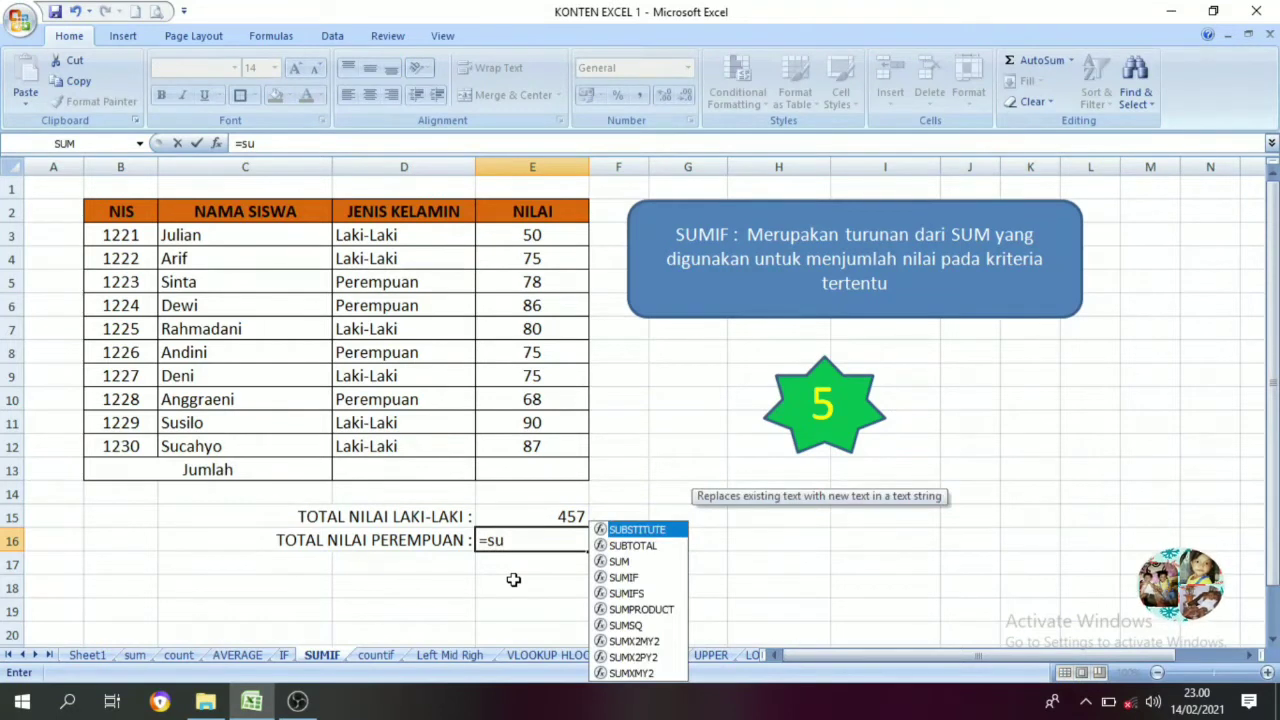
text(mfi)
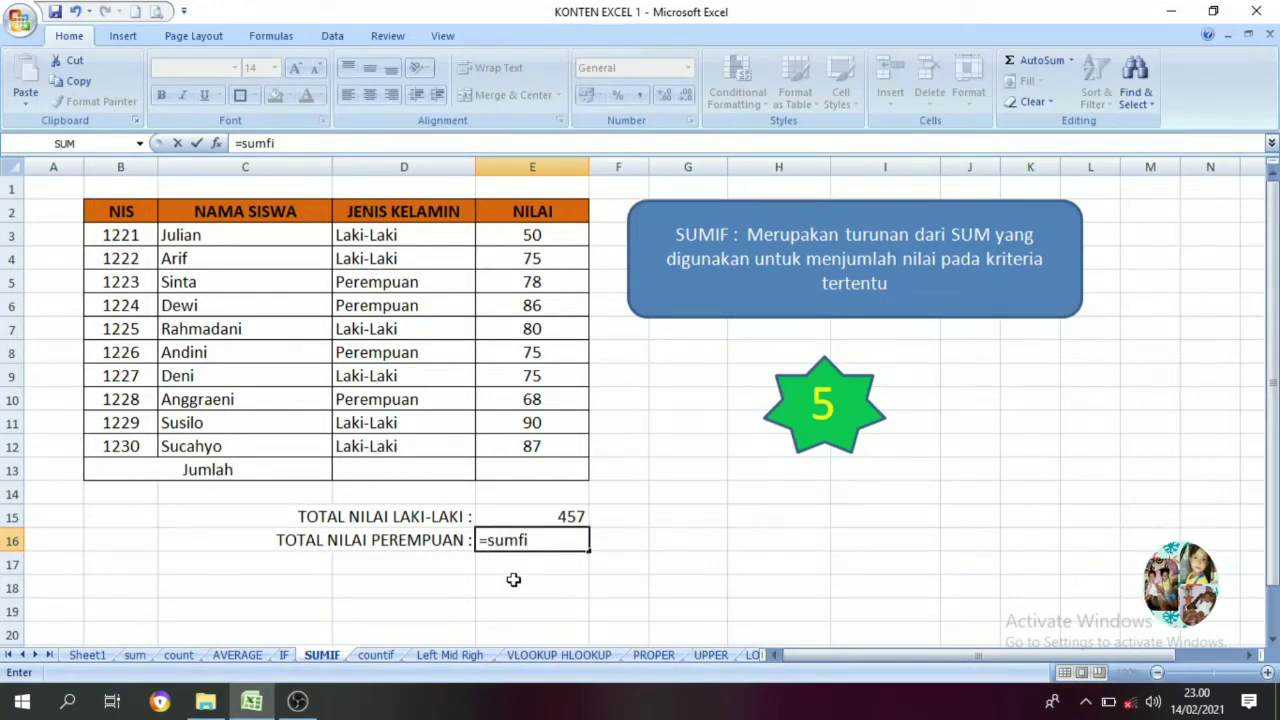
key(BackSpace)
key(BackSpace)
text(if()
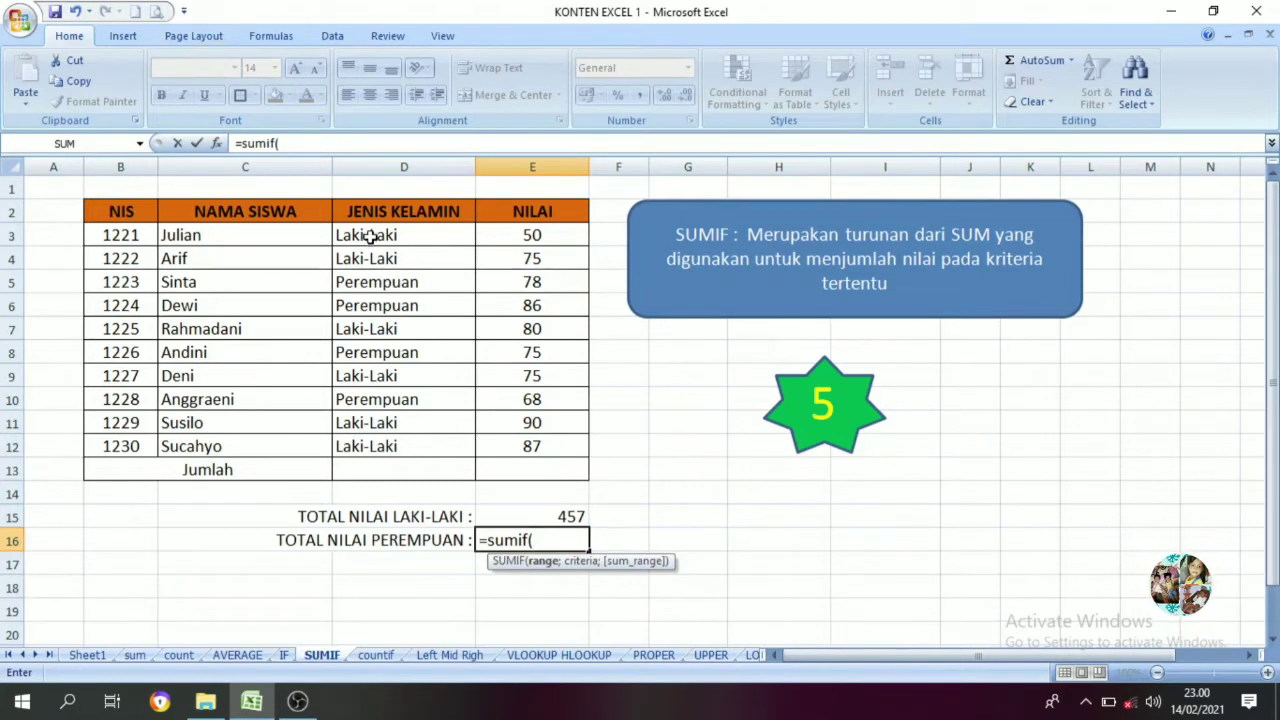
drag(370, 235, 378, 440)
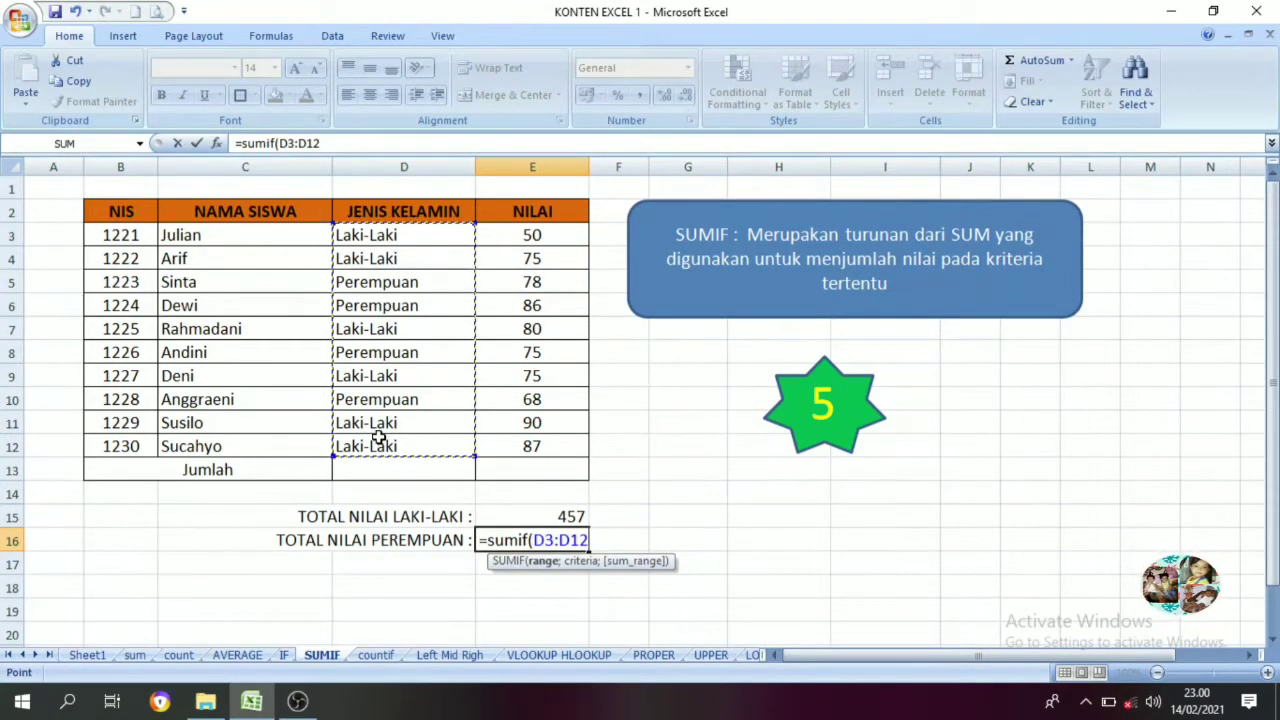
text(;)
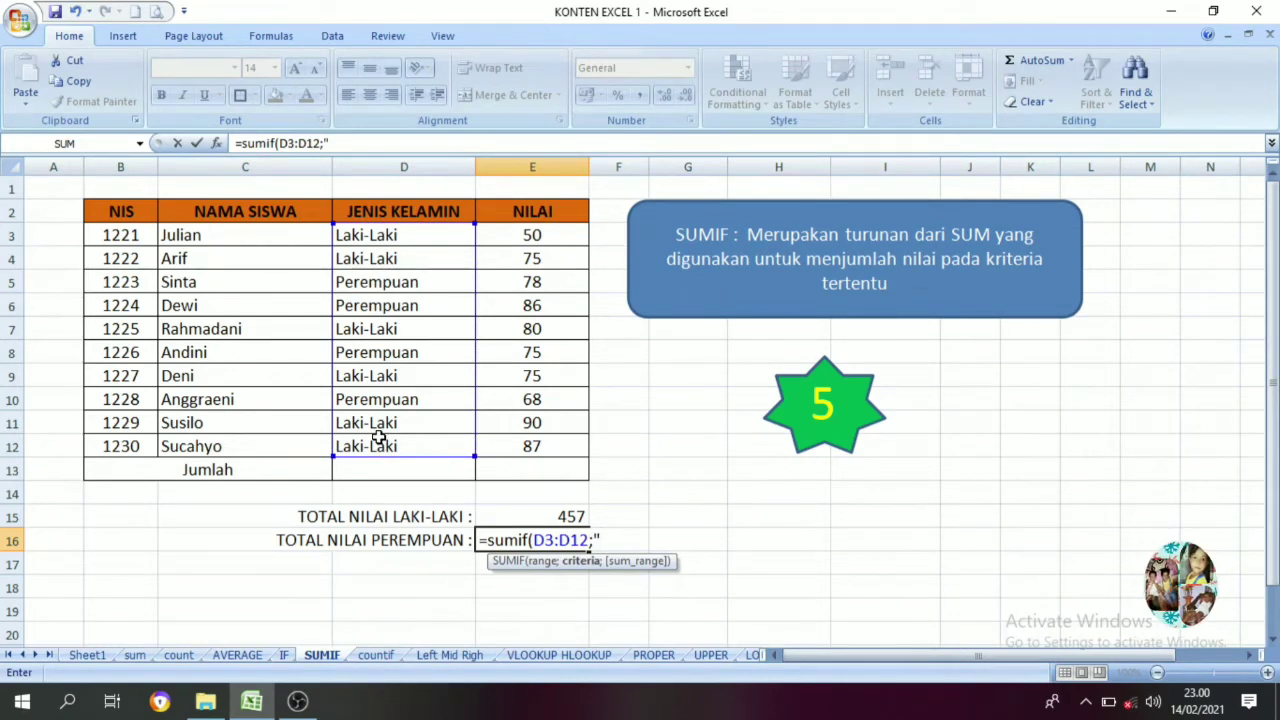
Complete the E16 SUMIF formula with the criterion "Perempuan" and the sum range E3:E12
text("P)
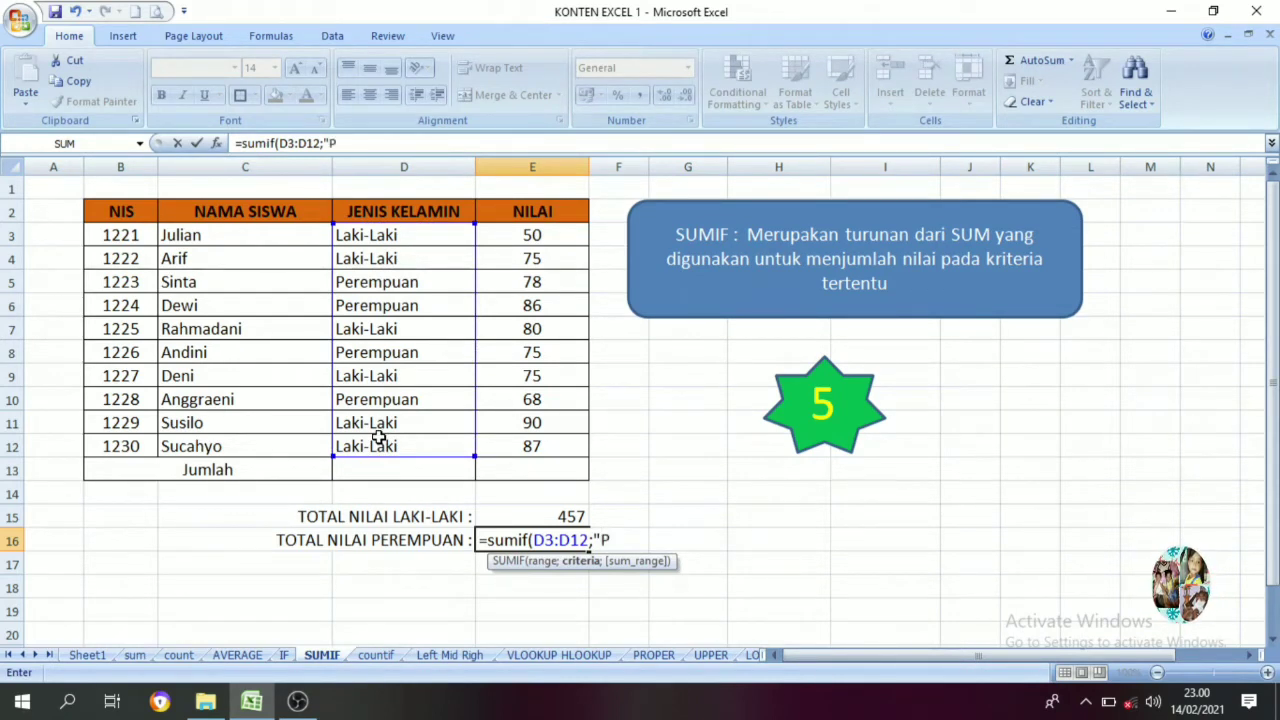
text(erempuan)
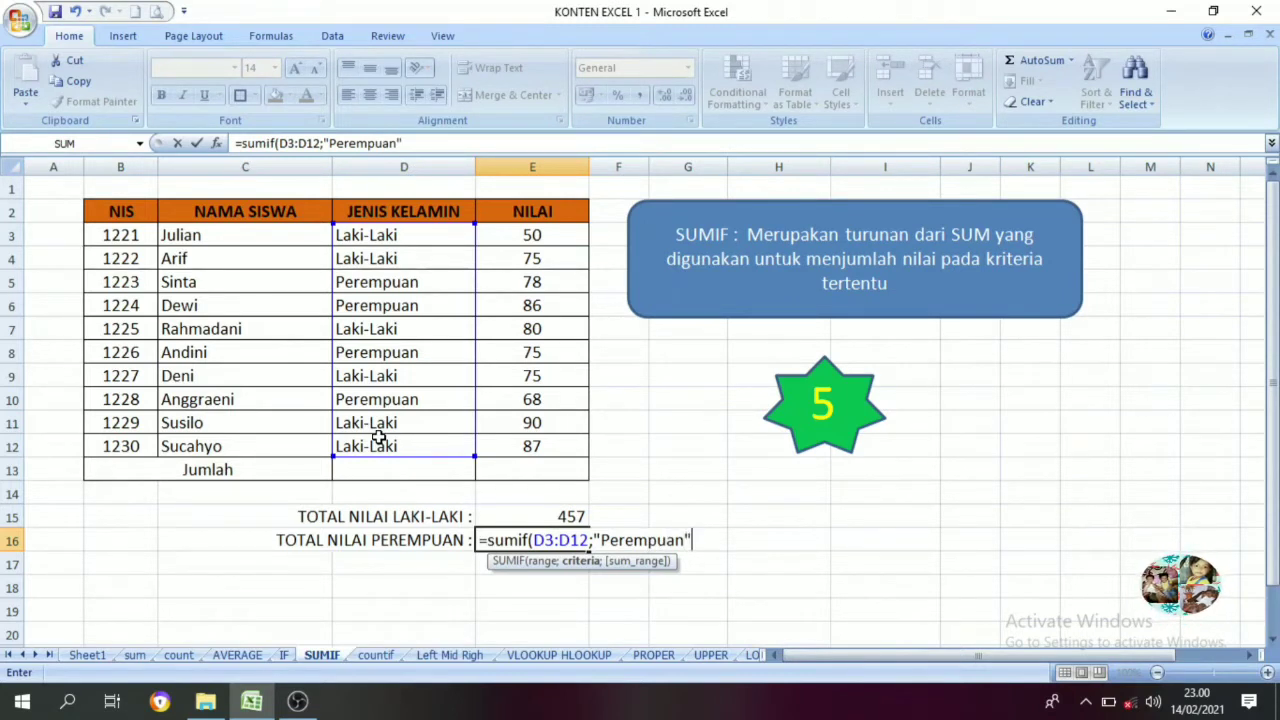
text(";)
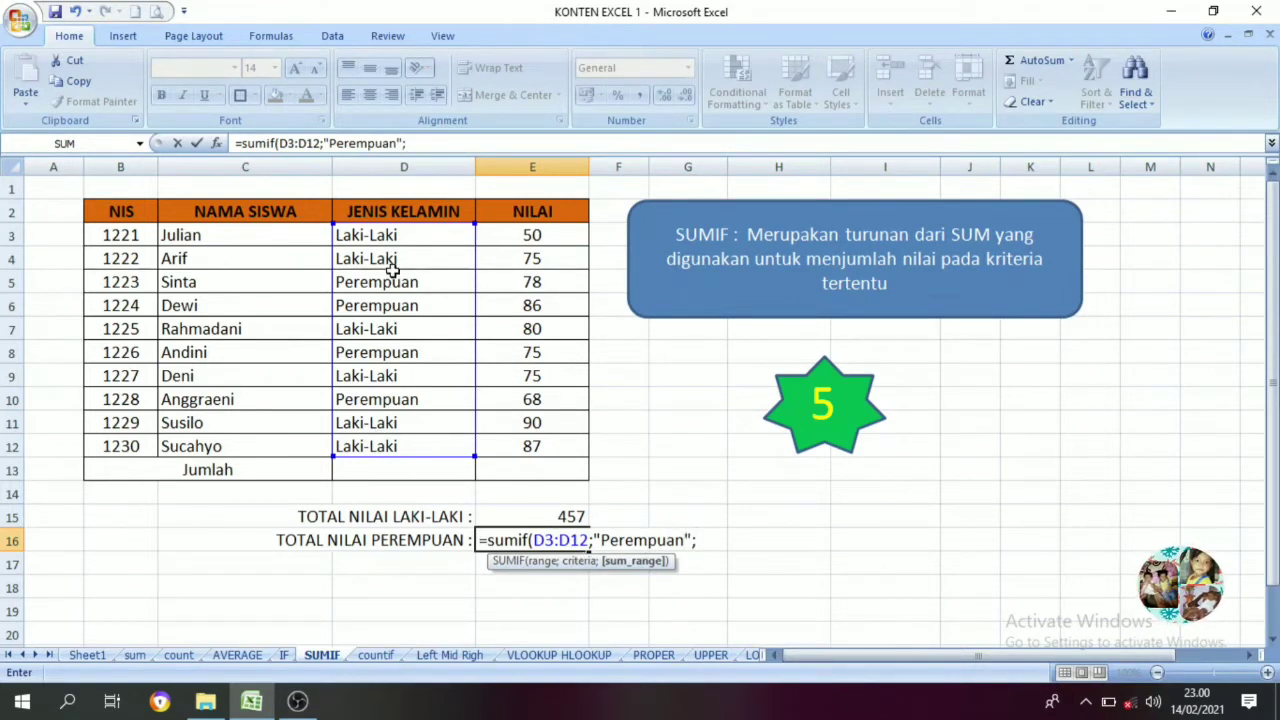
drag(499, 232, 509, 443)
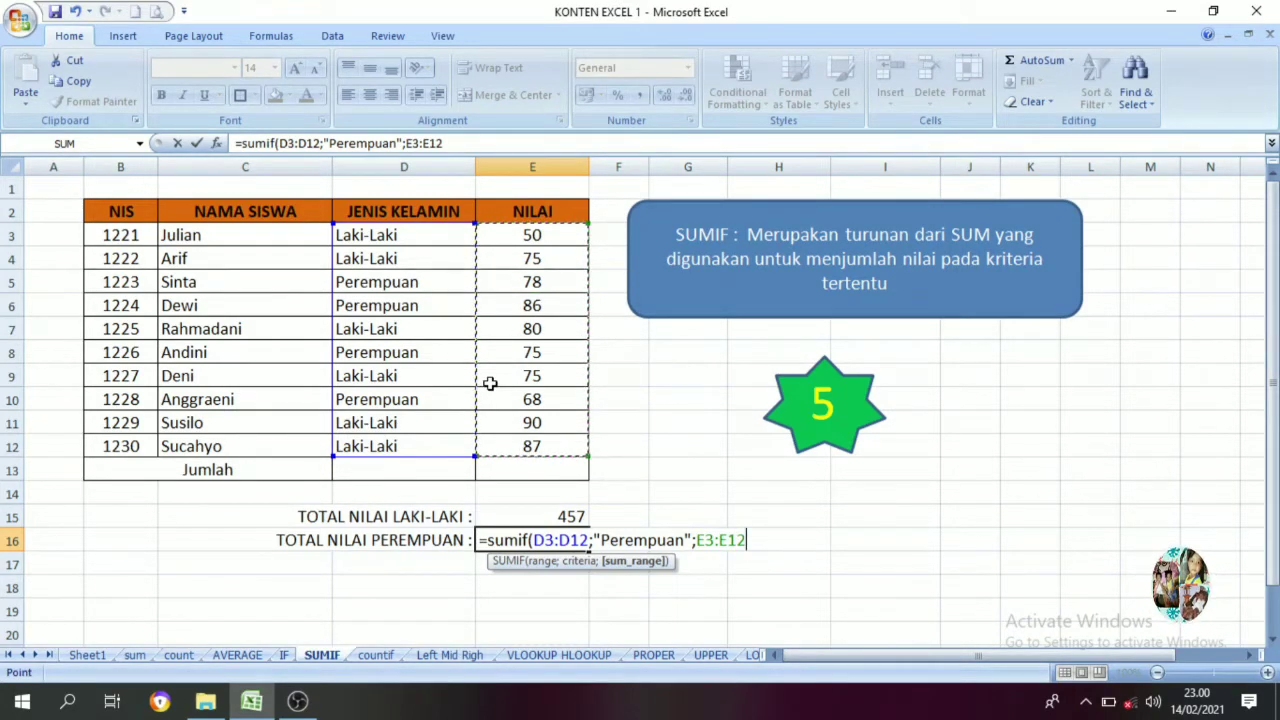
text())
key(Return)
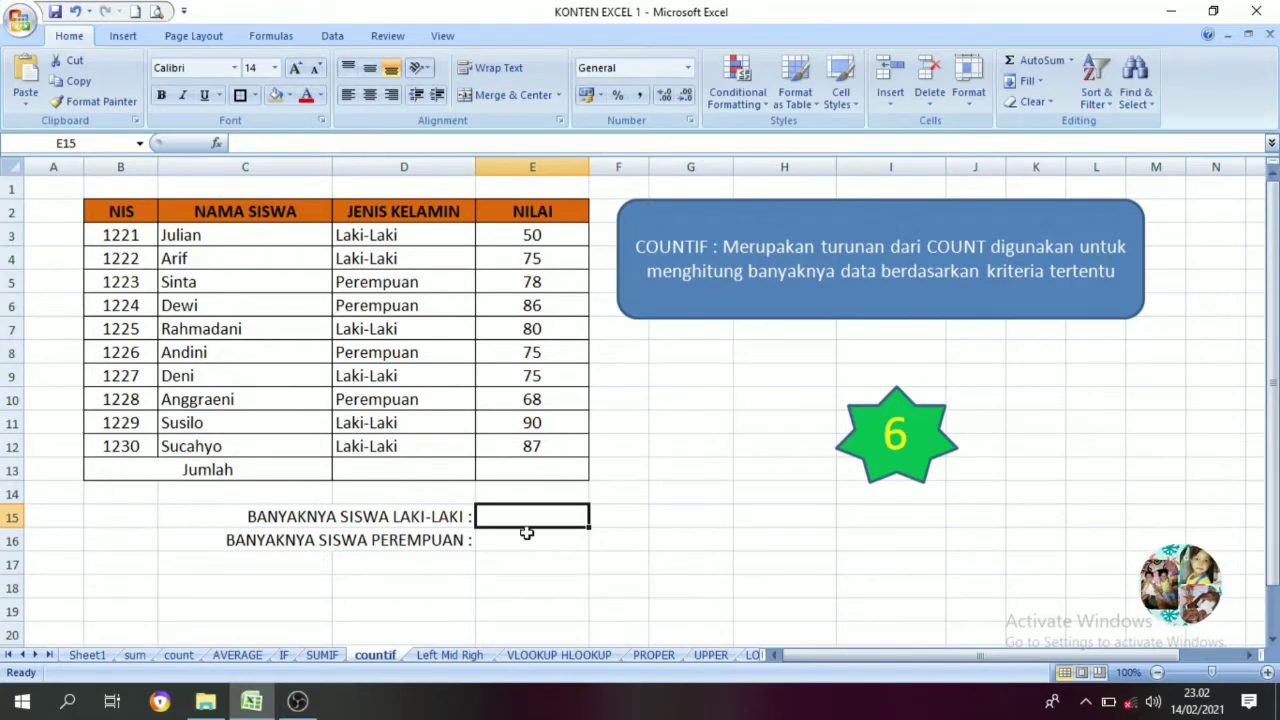
On the countif sheet, count the male students in E15 with =countif(D3:D12;"Laki-Laki")
text(=countif)
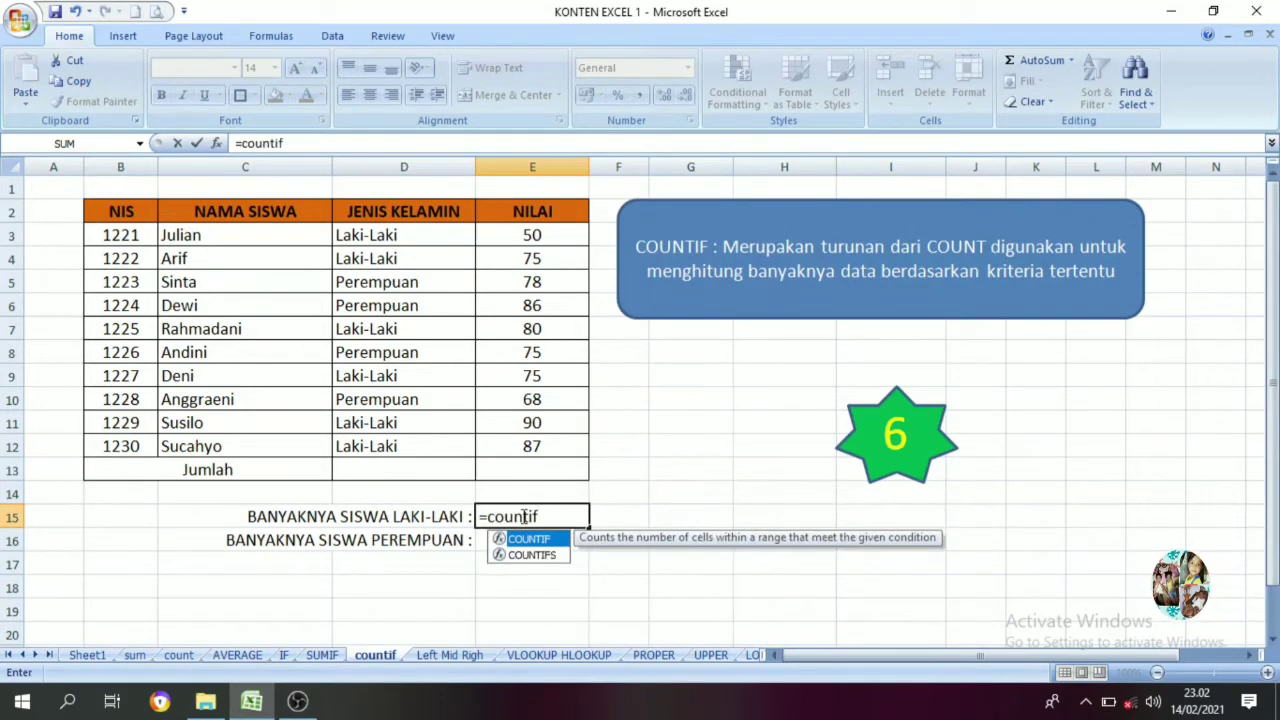
text(()
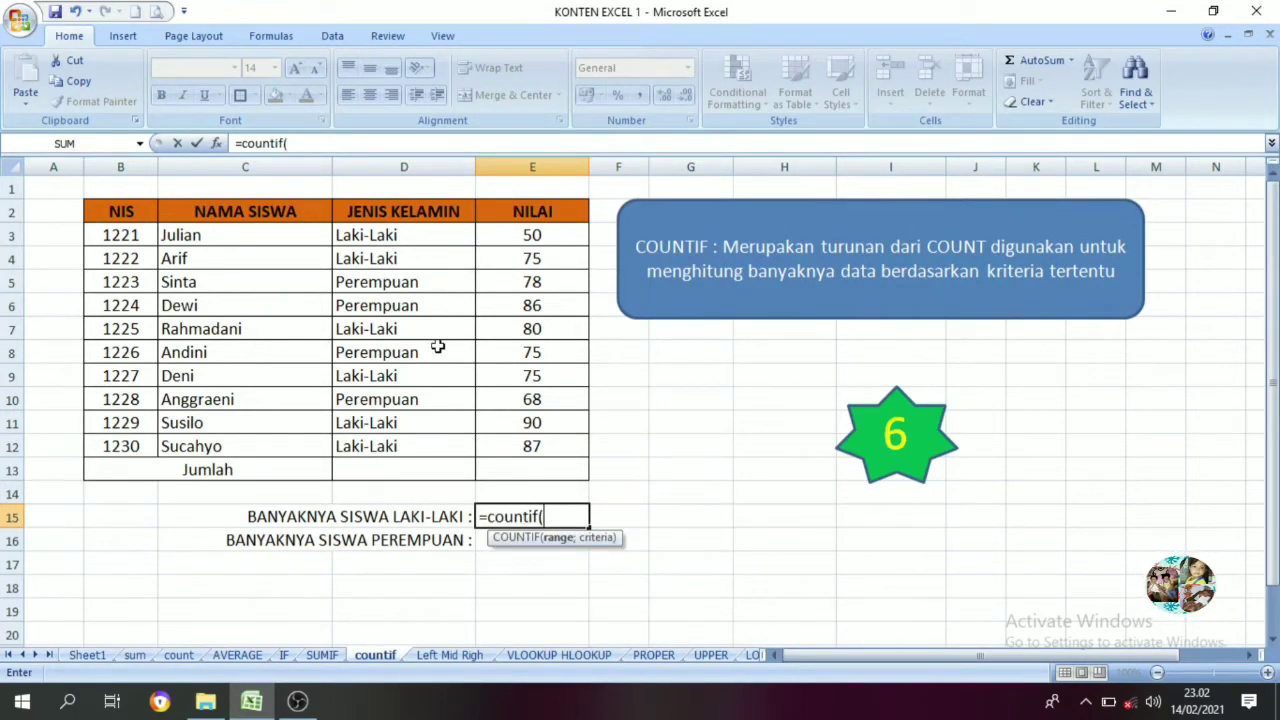
drag(394, 240, 400, 462)
text(;)
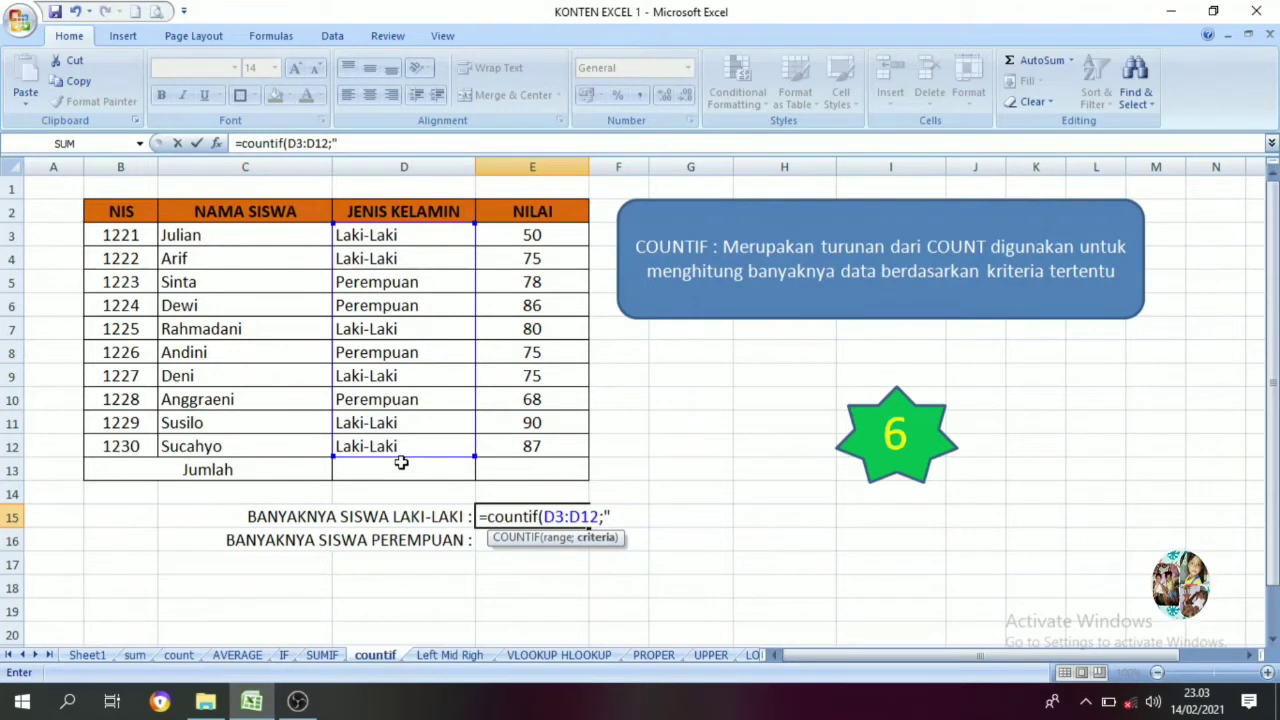
text(Laki)
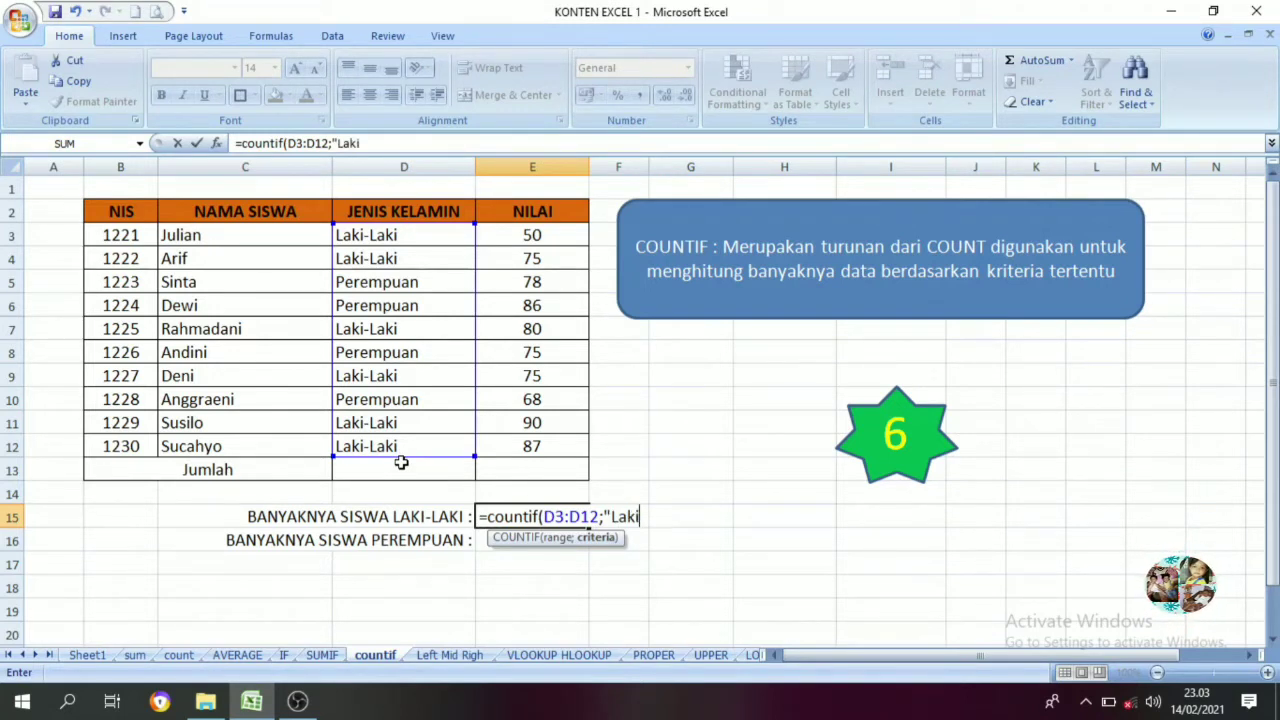
text(-Laki)
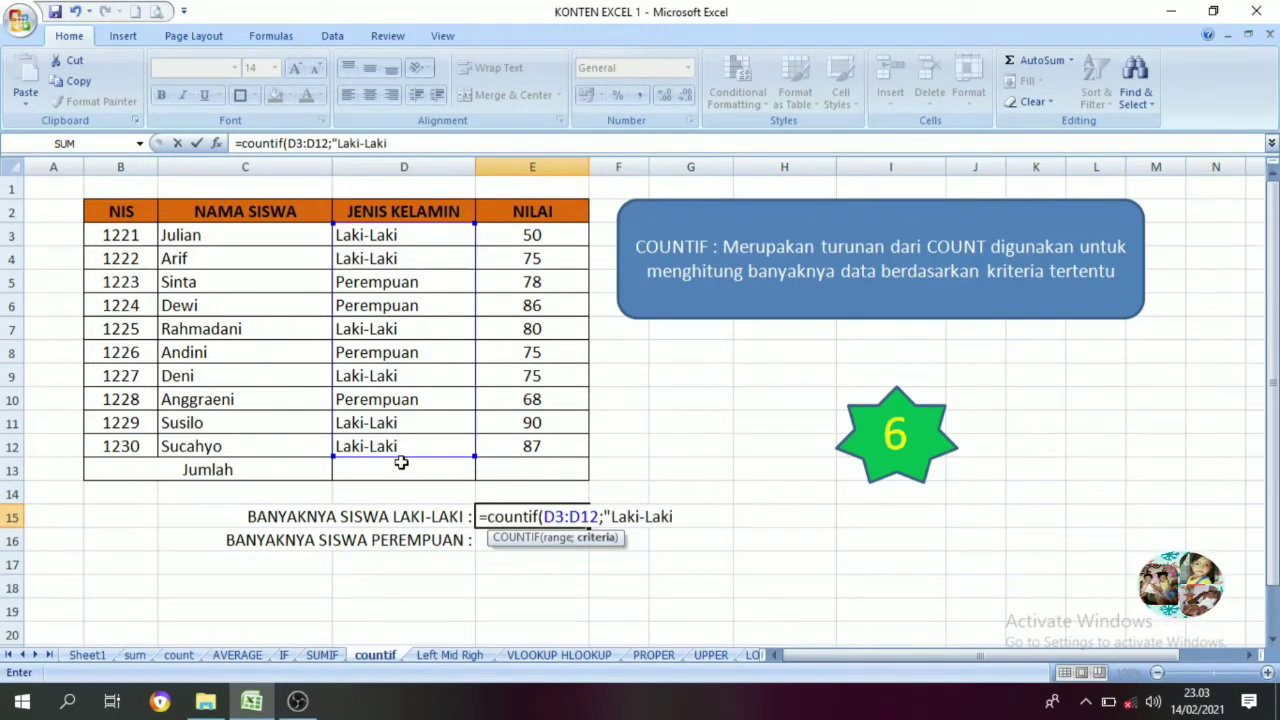
text(")
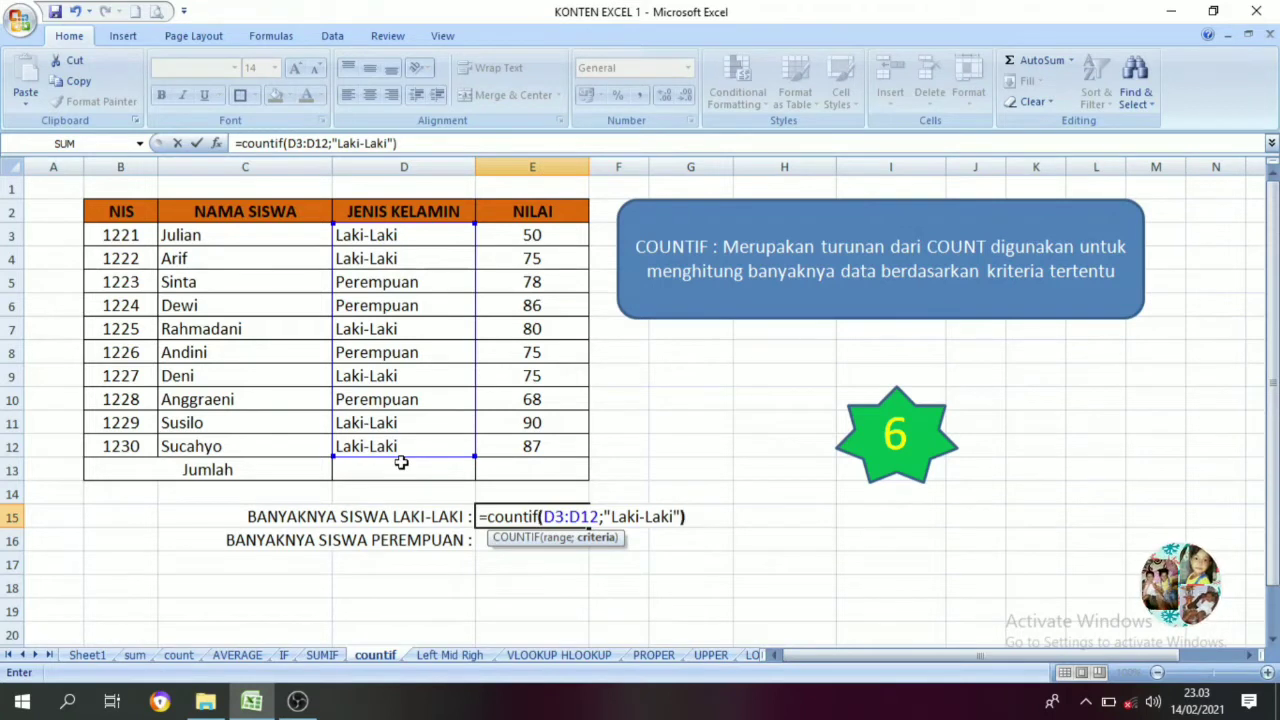
text())
key(Return)
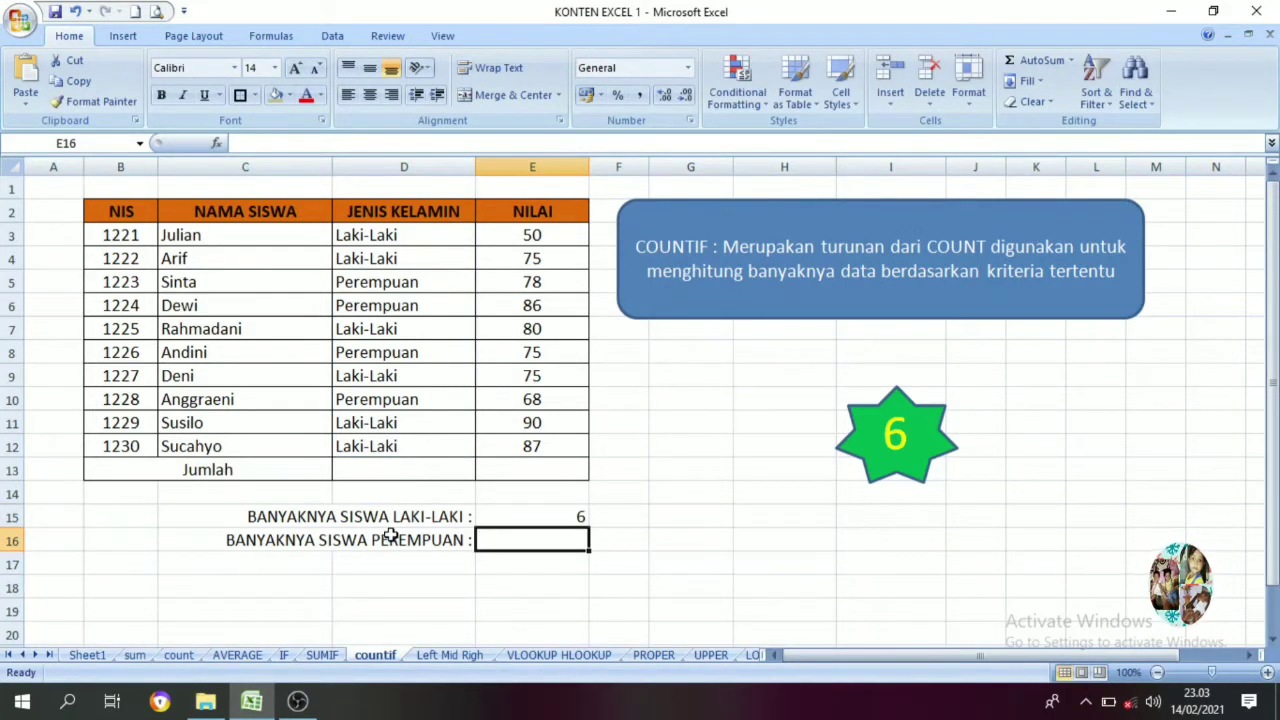
Check the E15 count against each Laki-Laki entry in the JENIS KELAMIN column
click(515, 518)
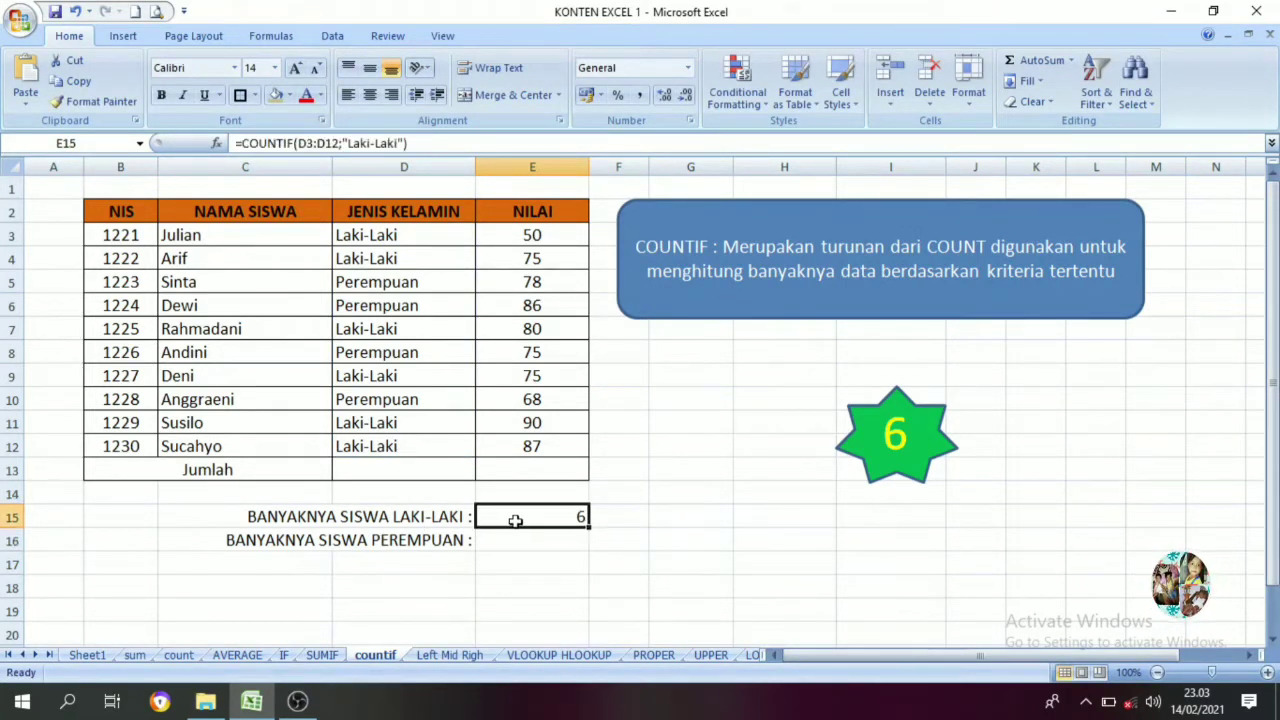
click(406, 240)
click(416, 258)
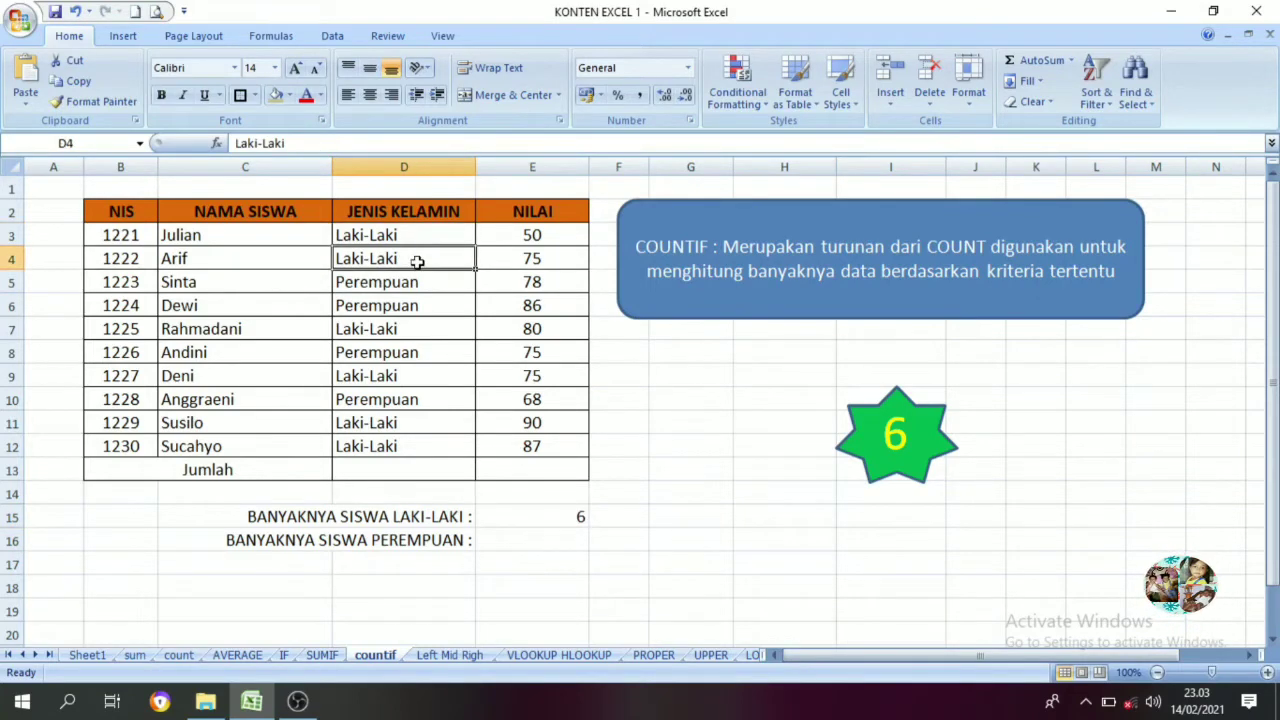
click(423, 335)
click(421, 378)
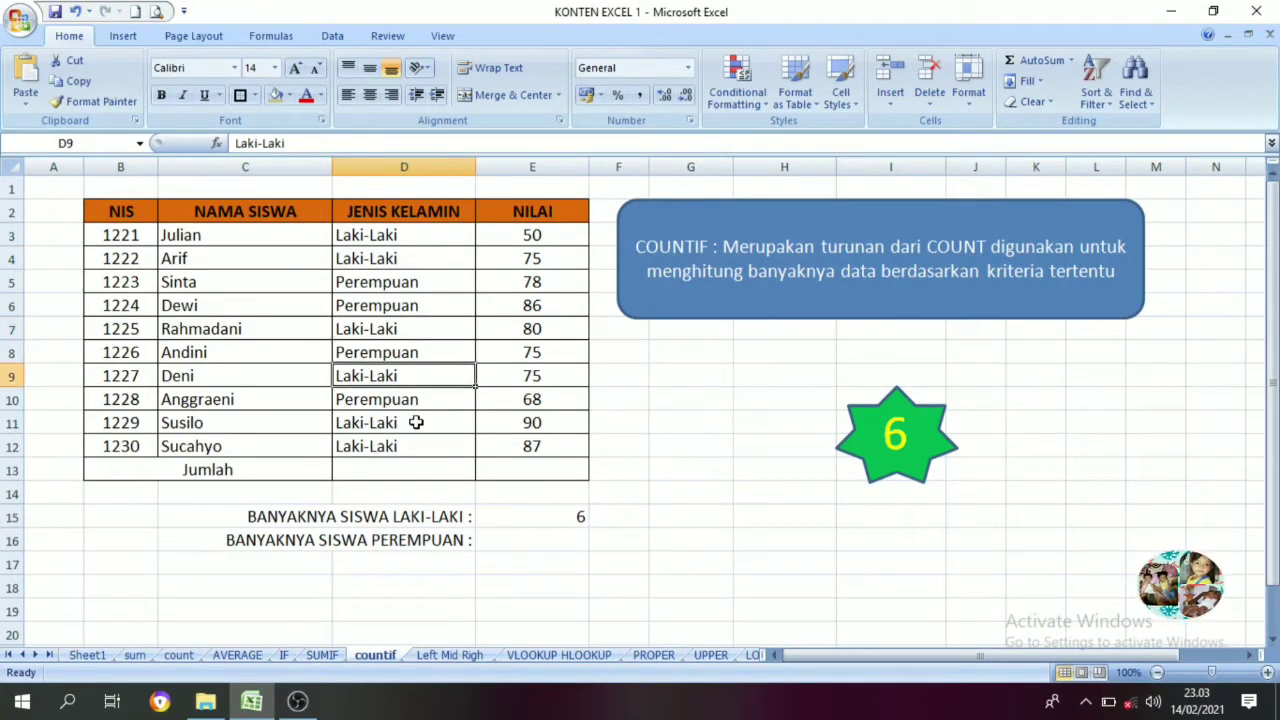
click(415, 422)
click(416, 449)
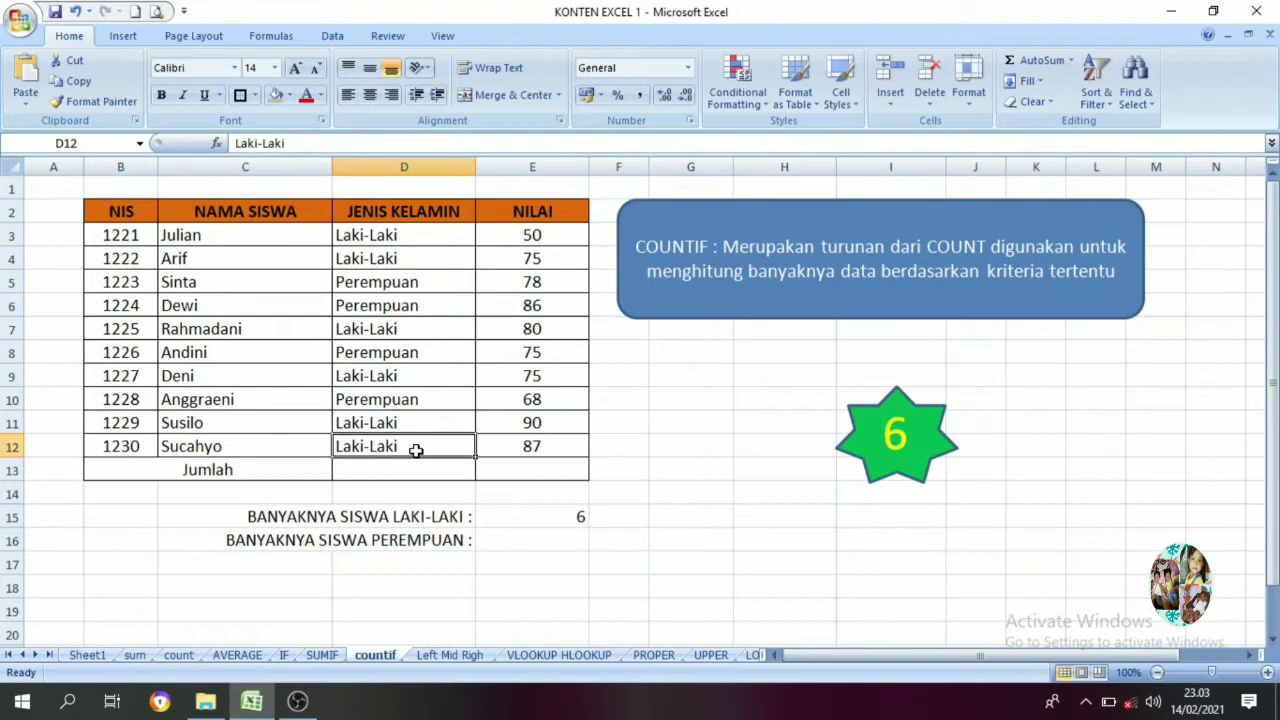
Count the female students in E16 with =countif(D3:D12;"Perempuan")
click(533, 546)
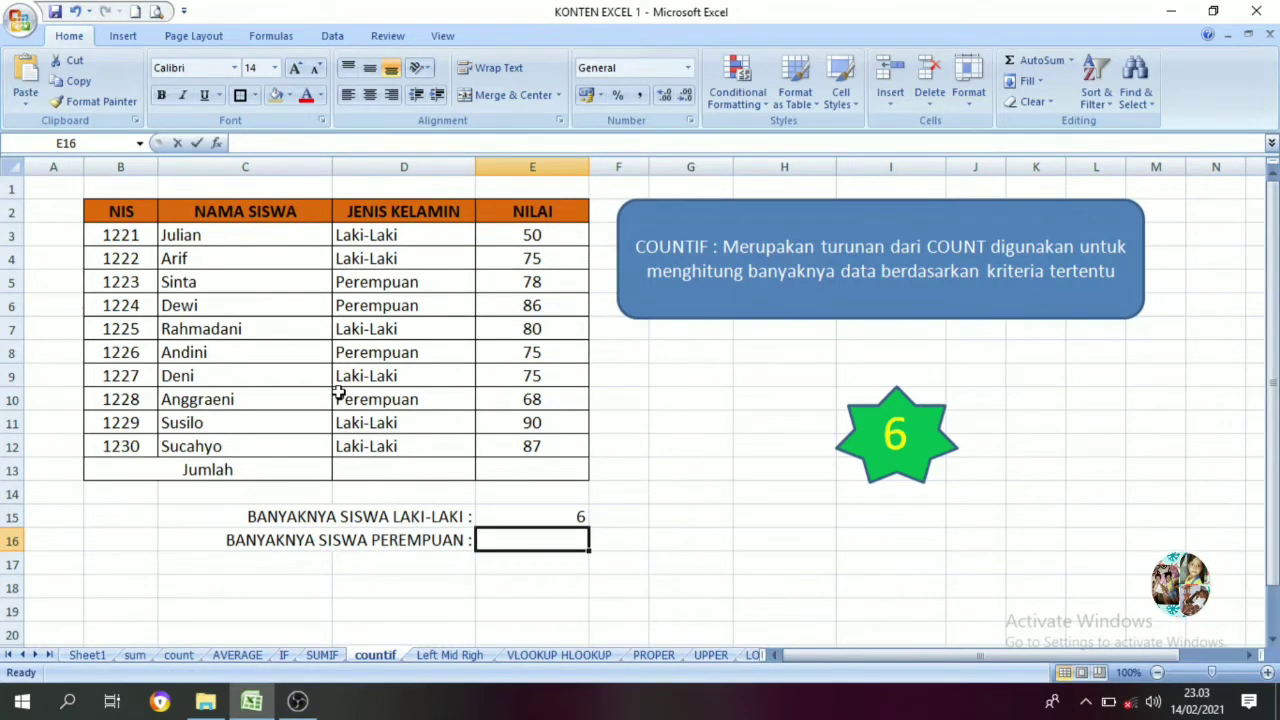
text(=countif)
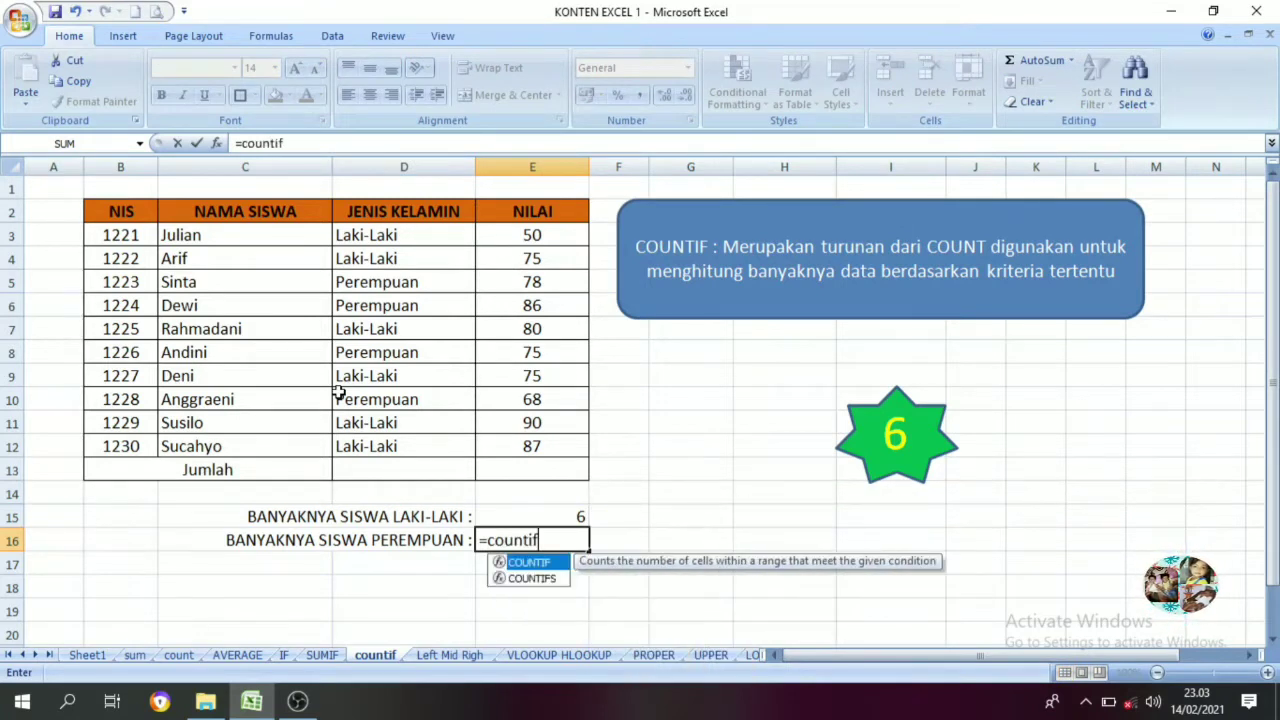
text(()
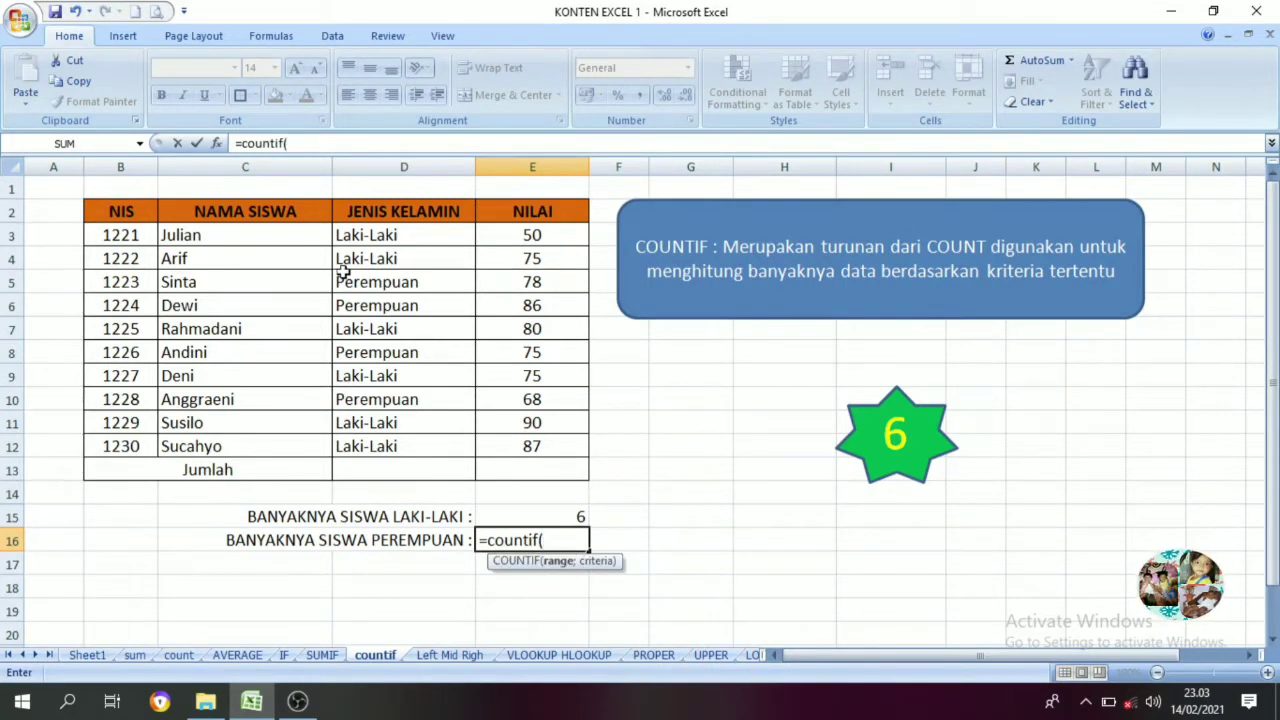
drag(383, 234, 383, 440)
text(;)
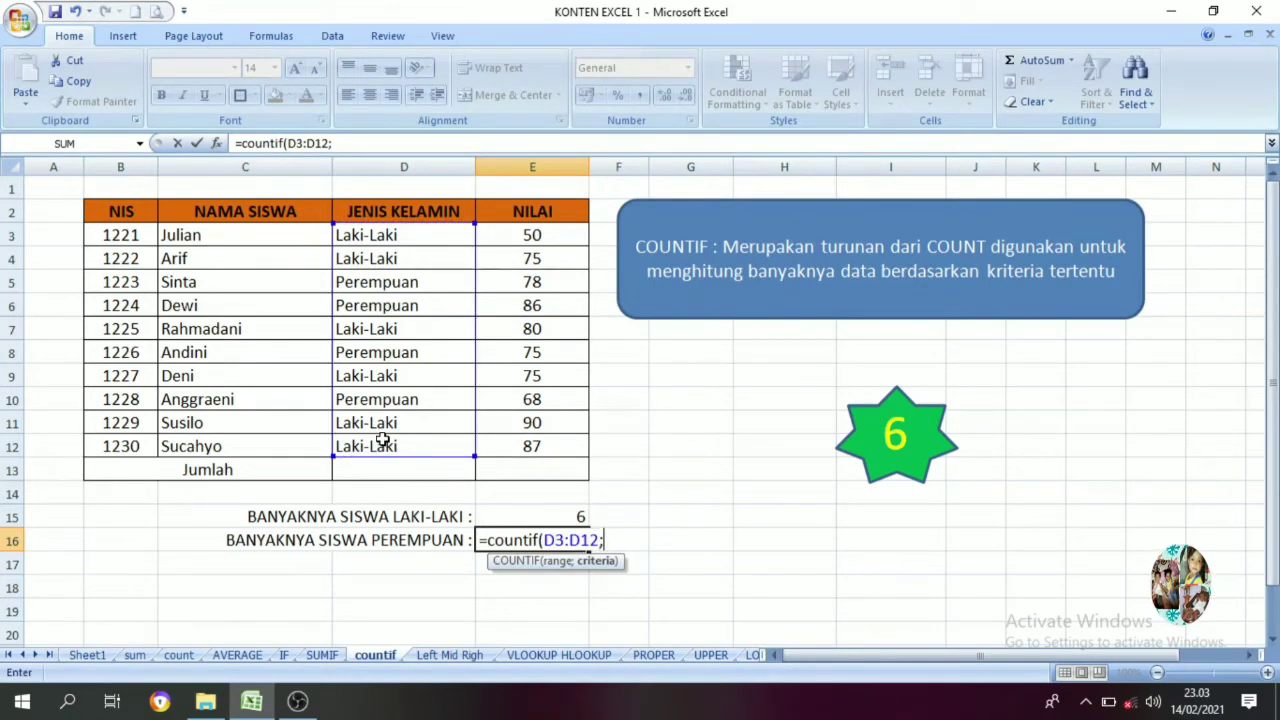
text(")
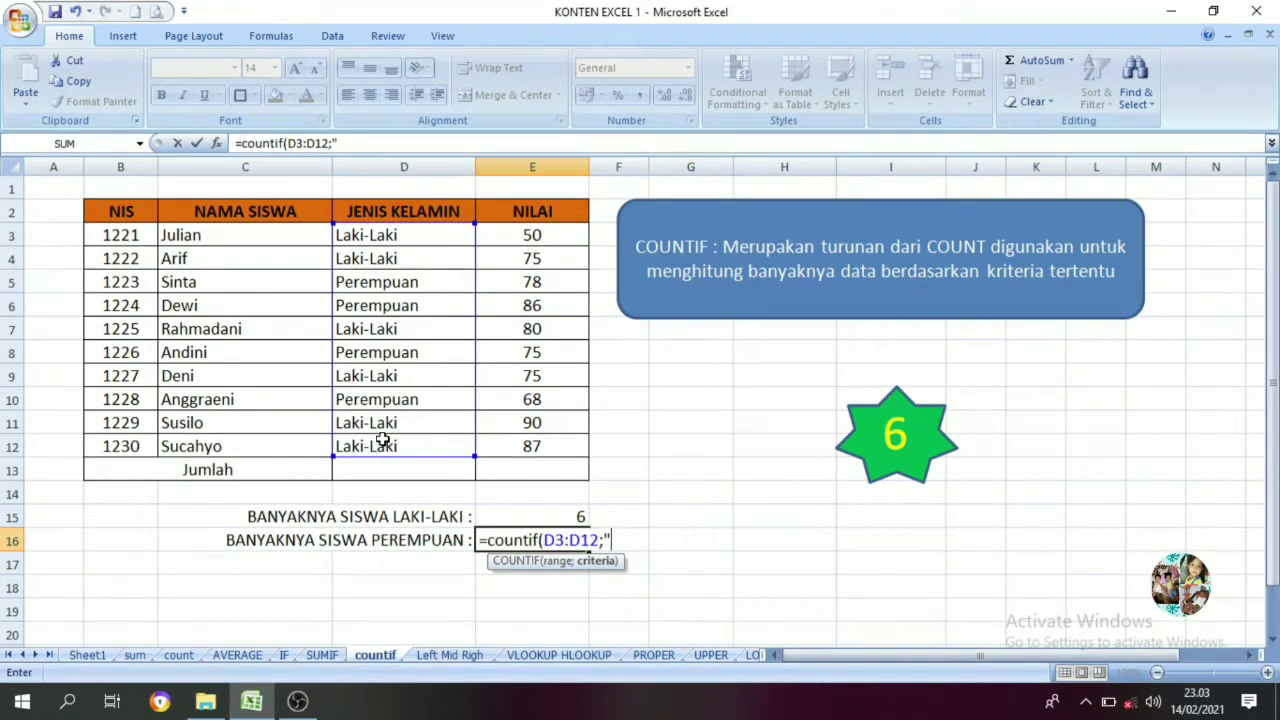
text(Perempu)
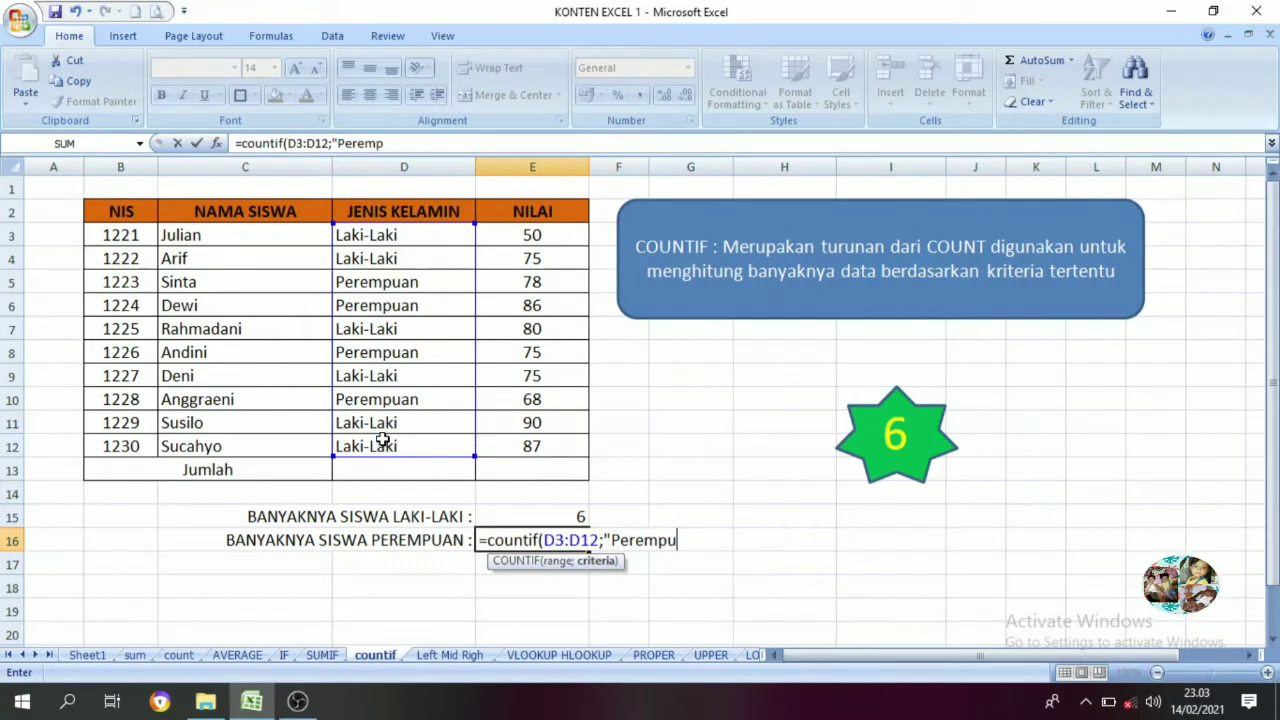
text(an")
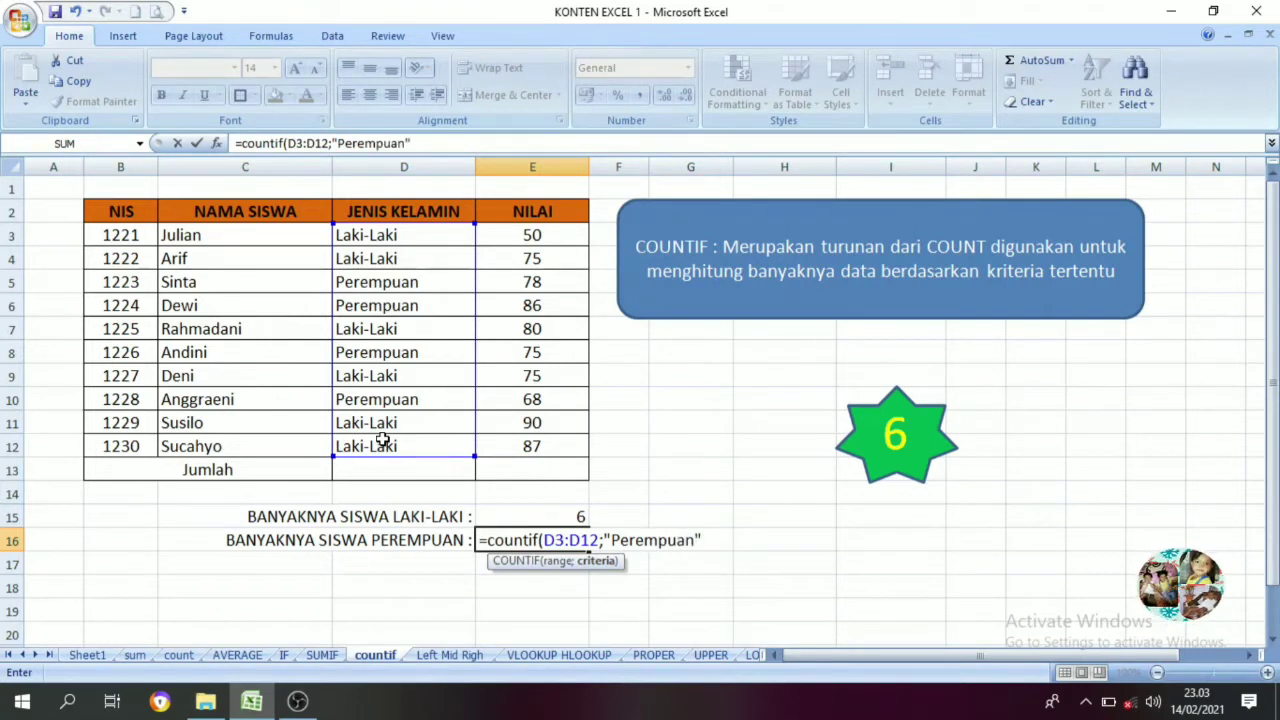
text())
key(Return)
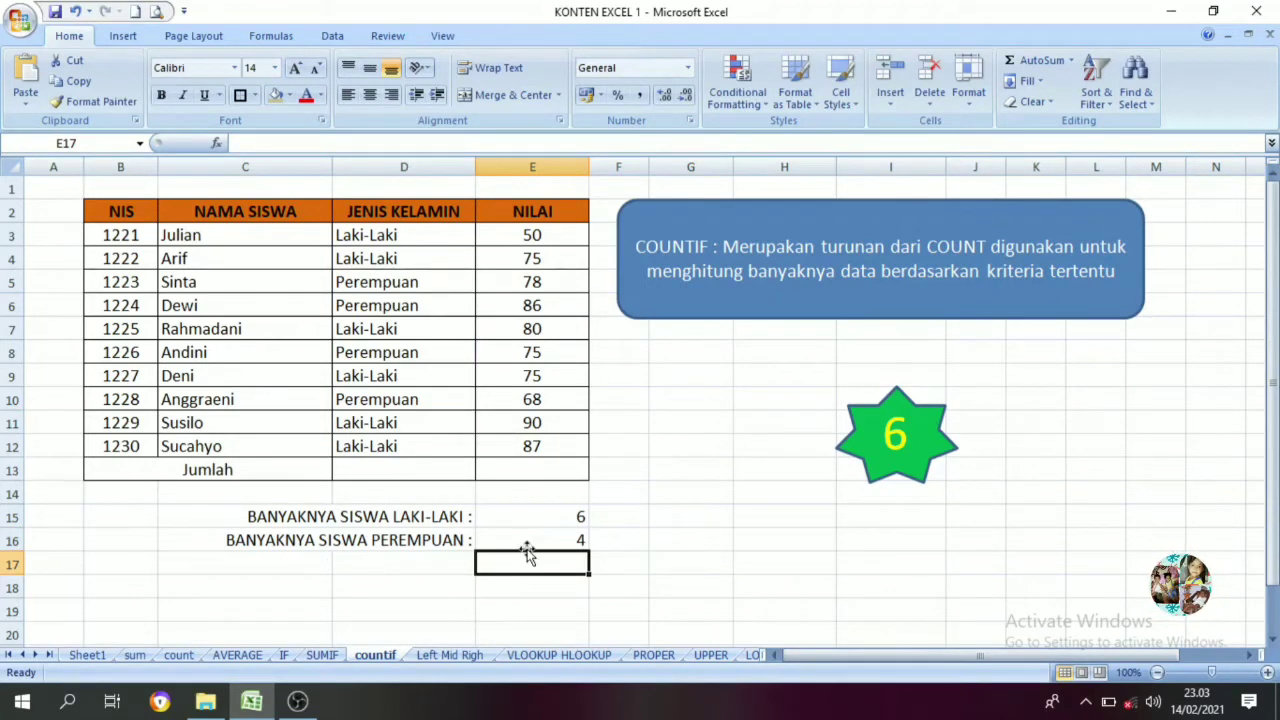
On the Left Mid Righ sheet, set the font size of the merged SEKOLAHKU cell B4 to 24
click(458, 655)
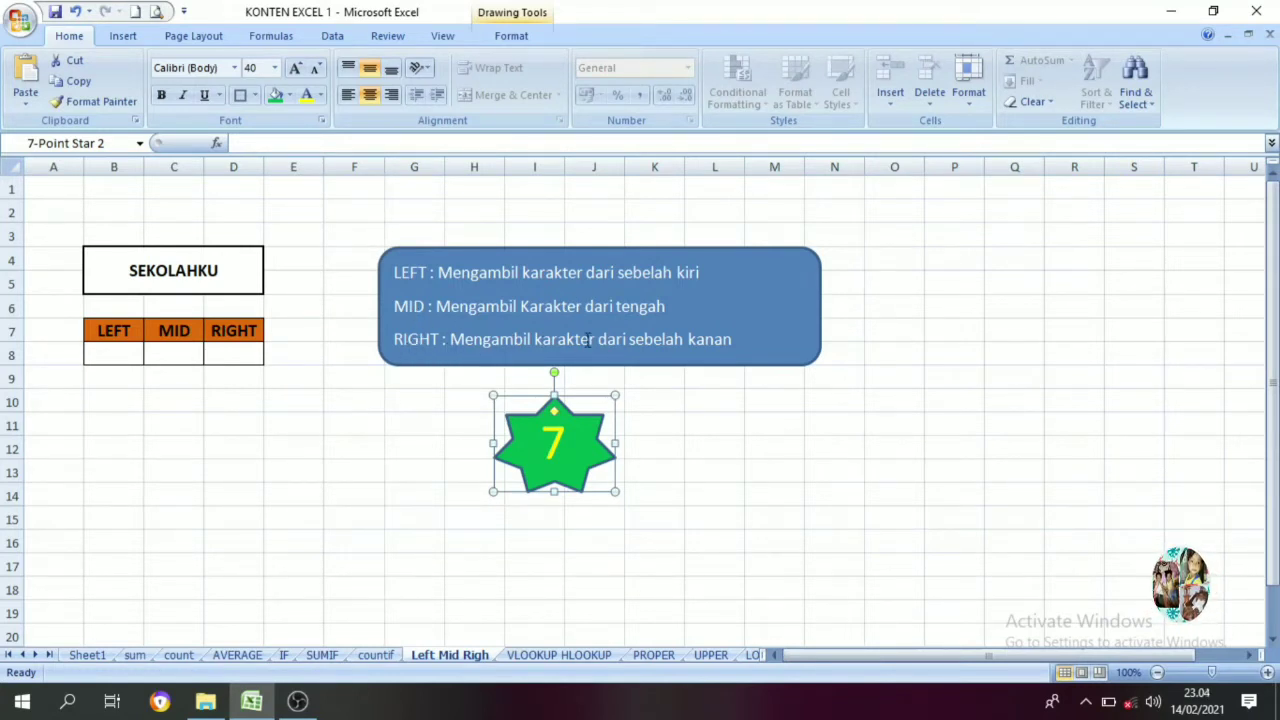
click(175, 275)
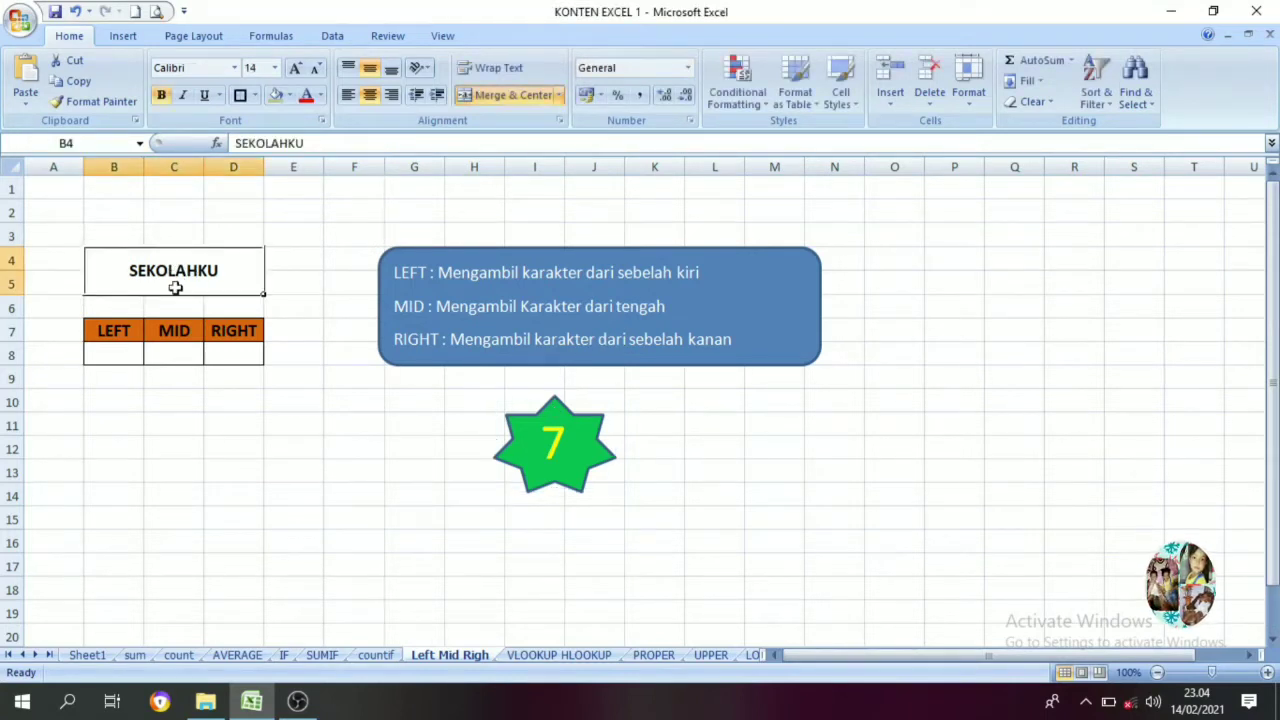
click(274, 67)
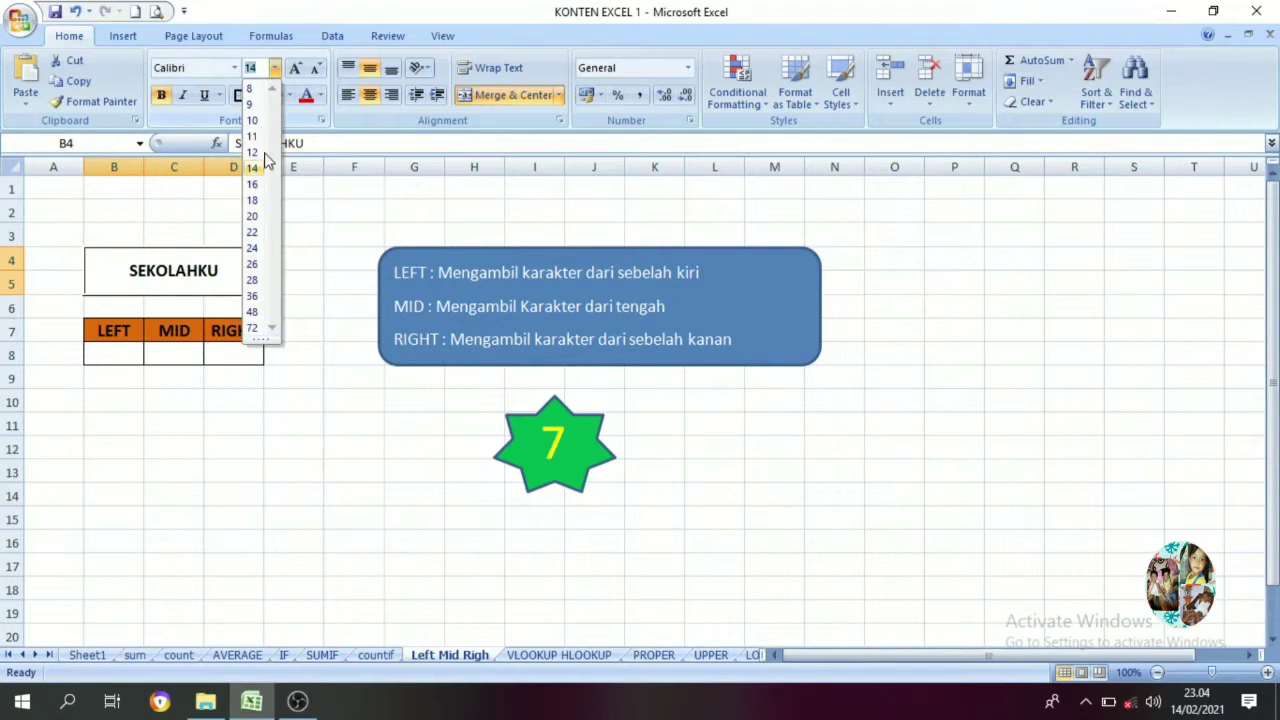
click(256, 244)
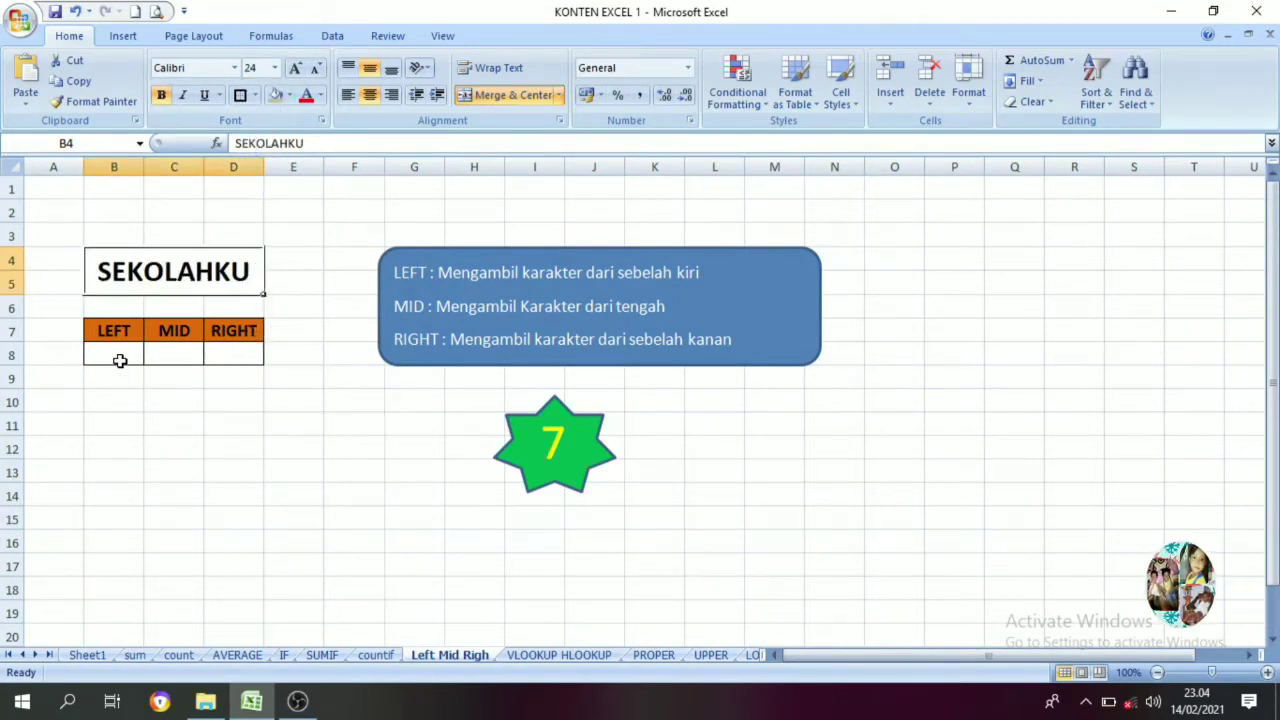
Extract the first three characters of SEKOLAHKU into B8 under LEFT with =left(B4;3)
click(119, 357)
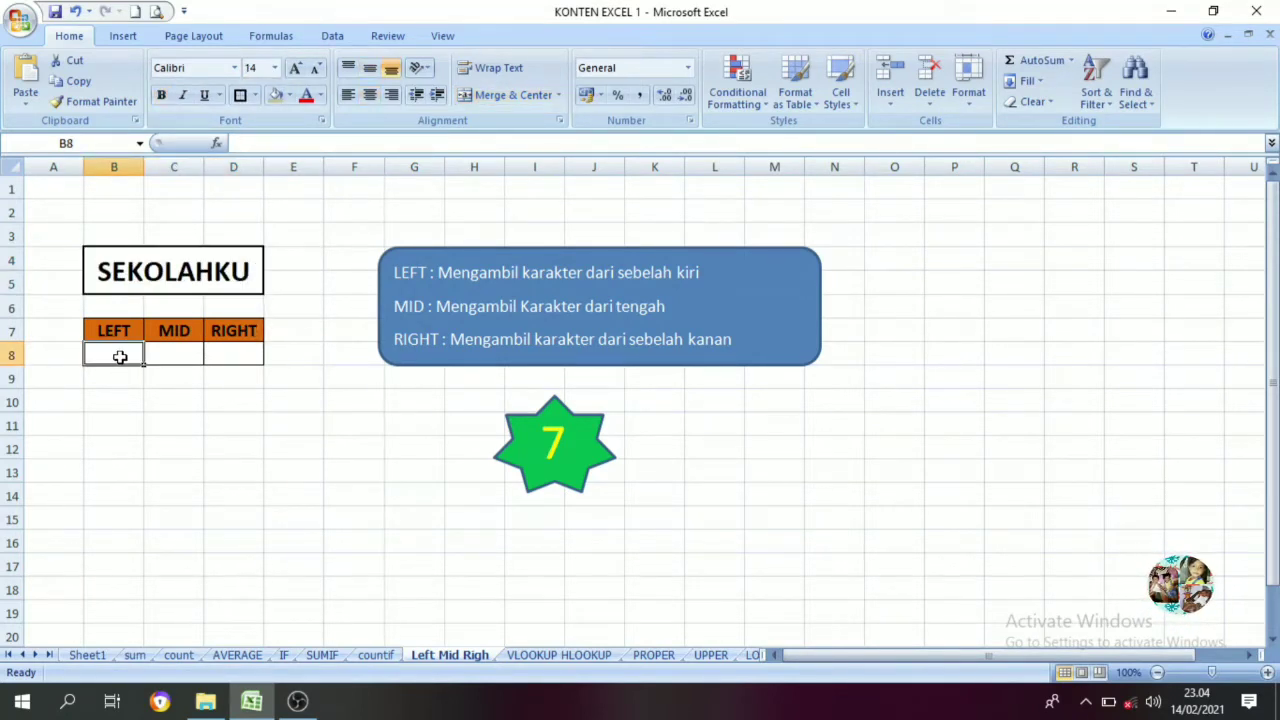
click(128, 277)
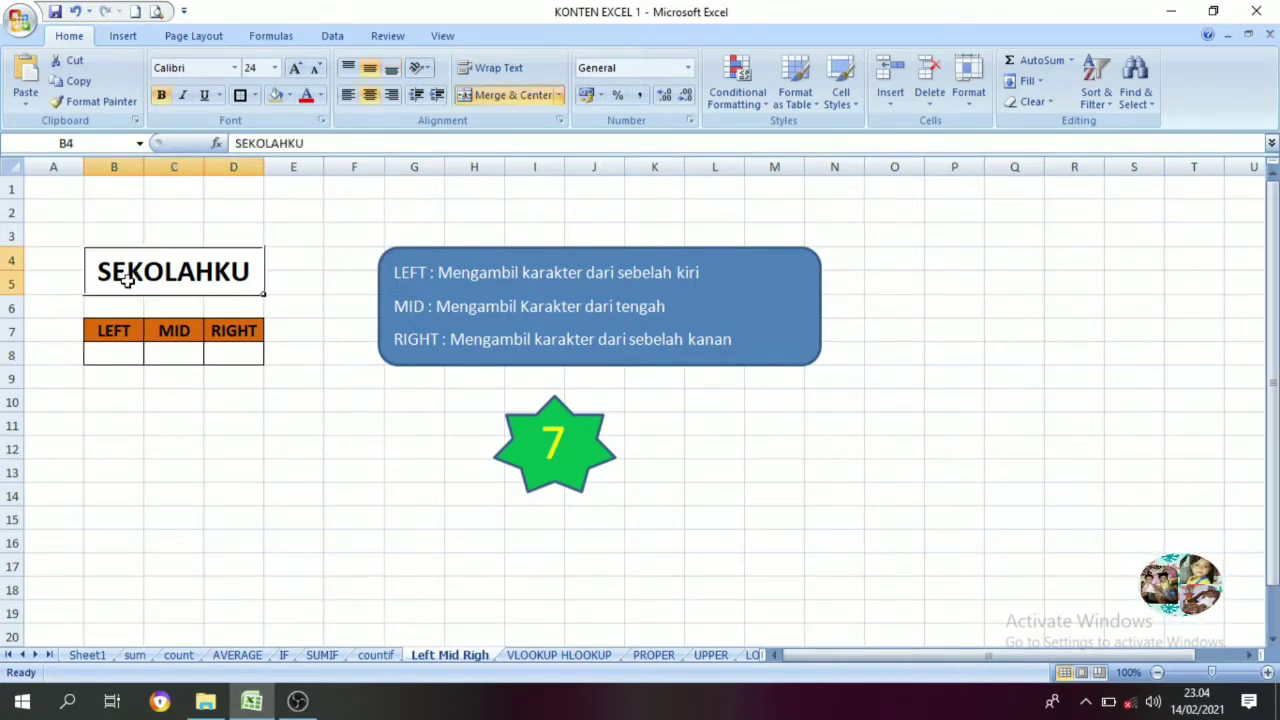
click(114, 350)
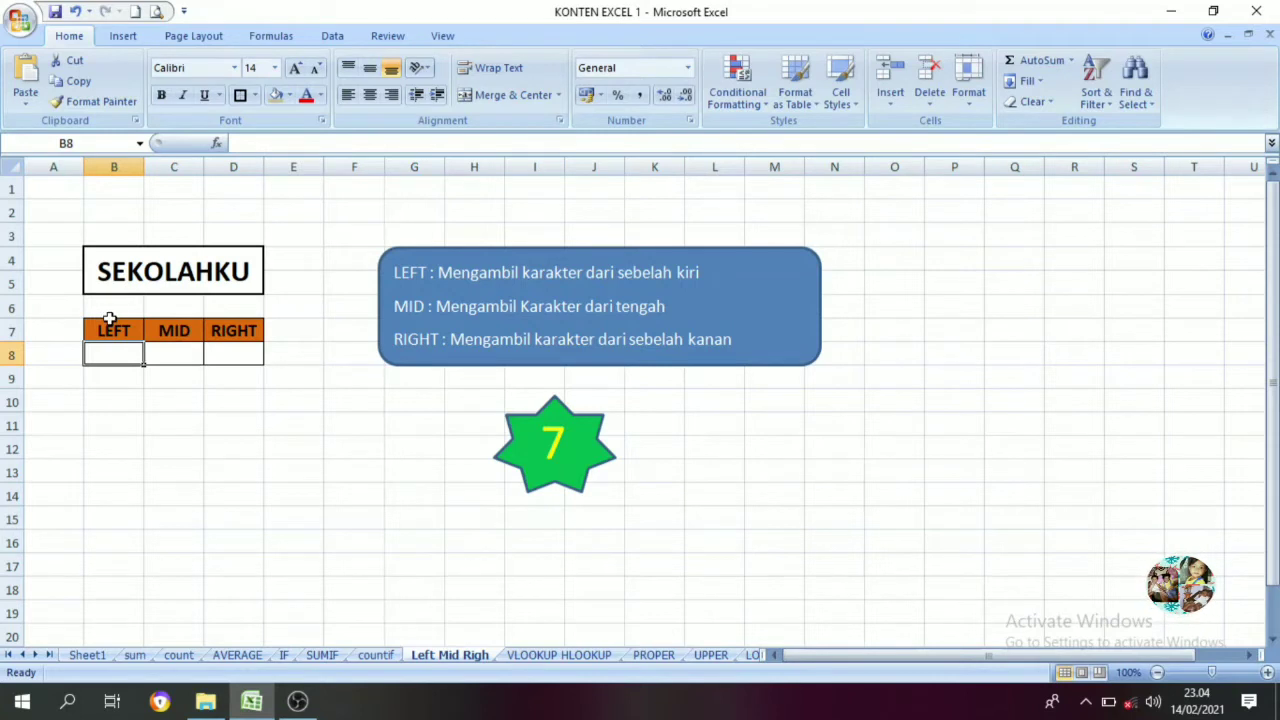
text(=)
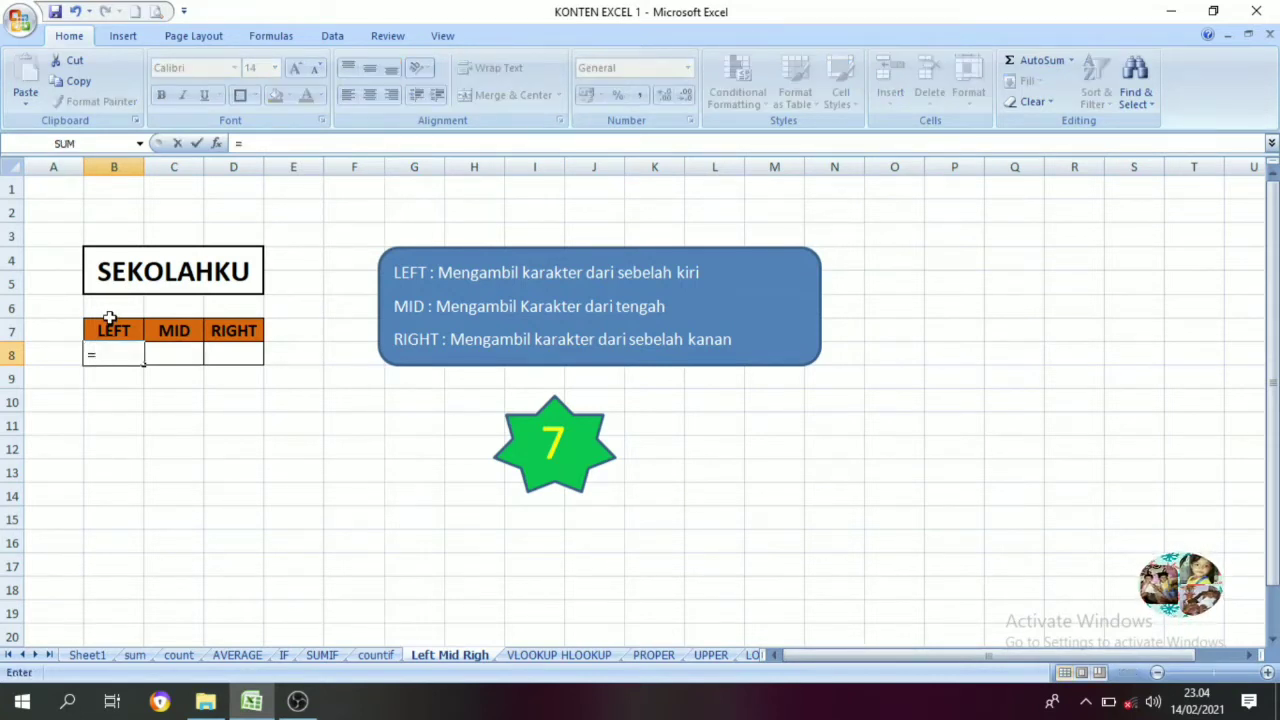
text(left)
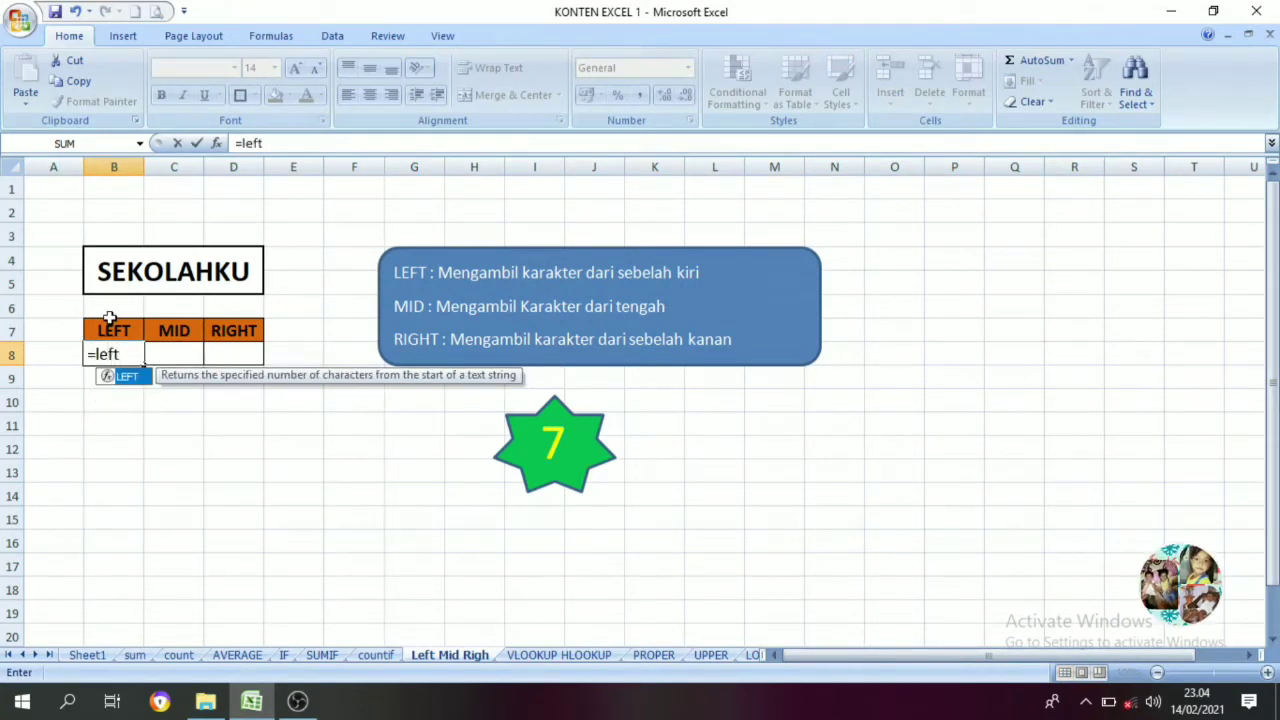
text(()
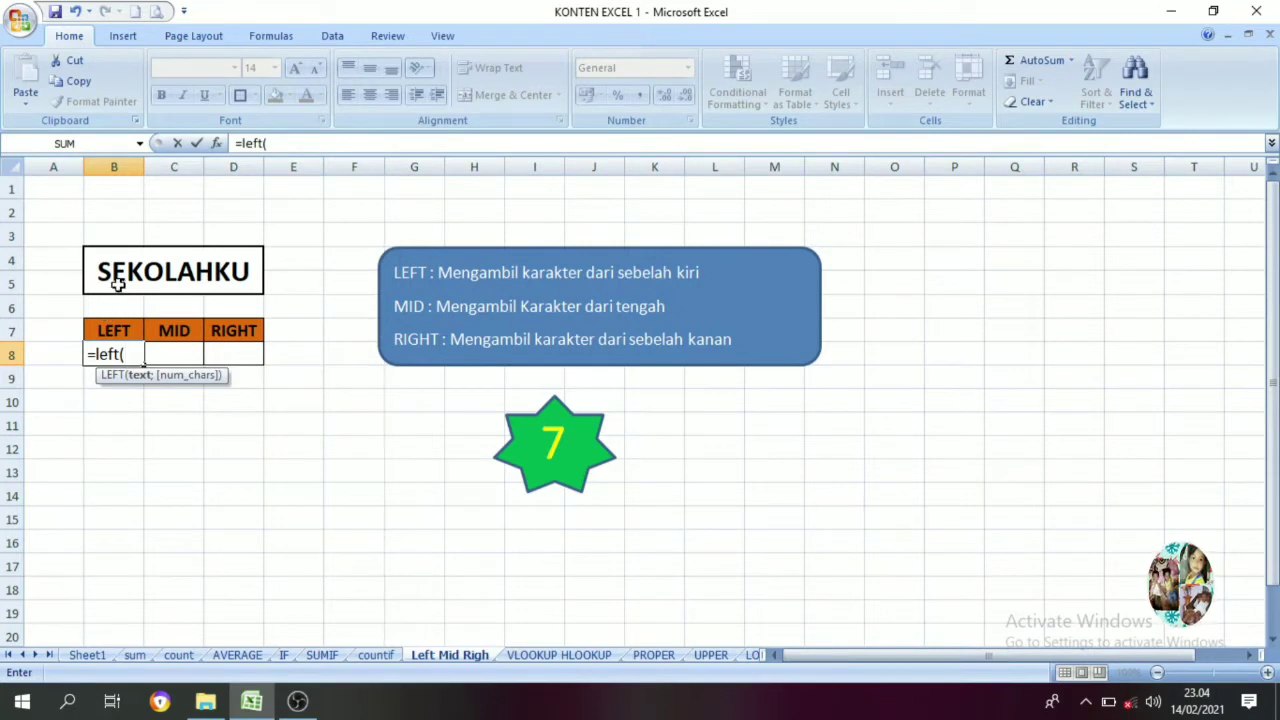
click(118, 284)
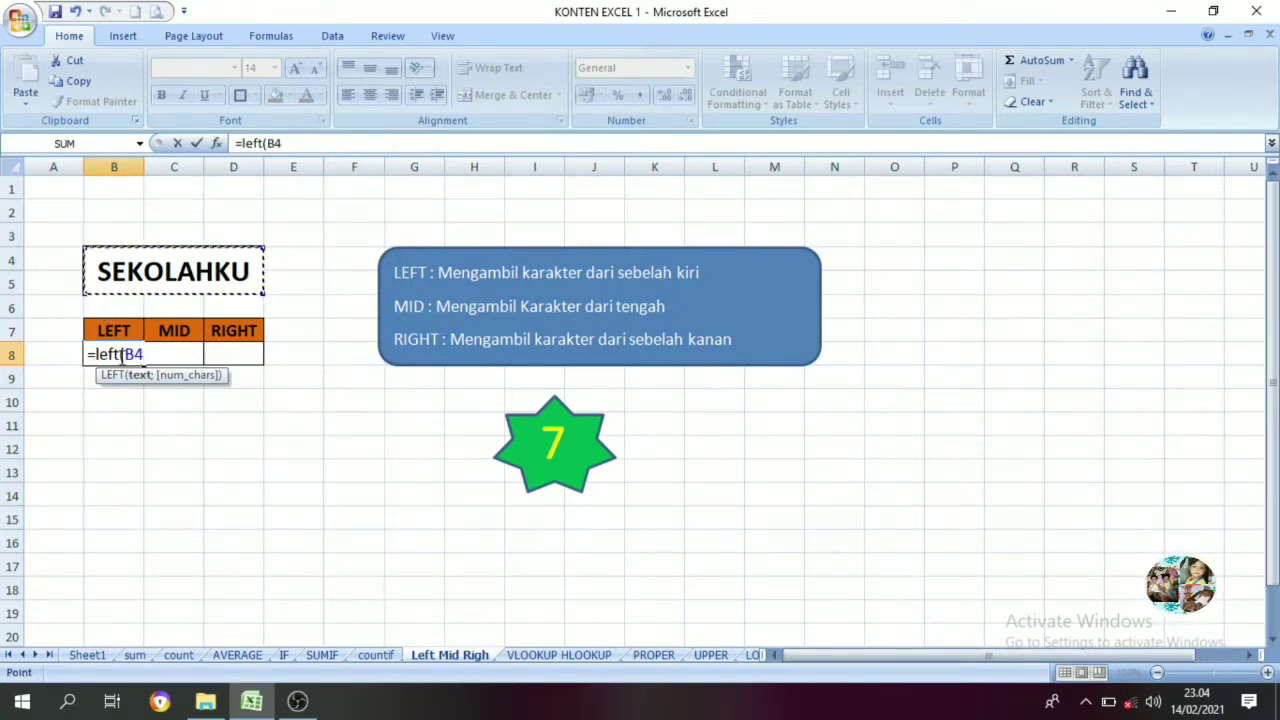
text(;)
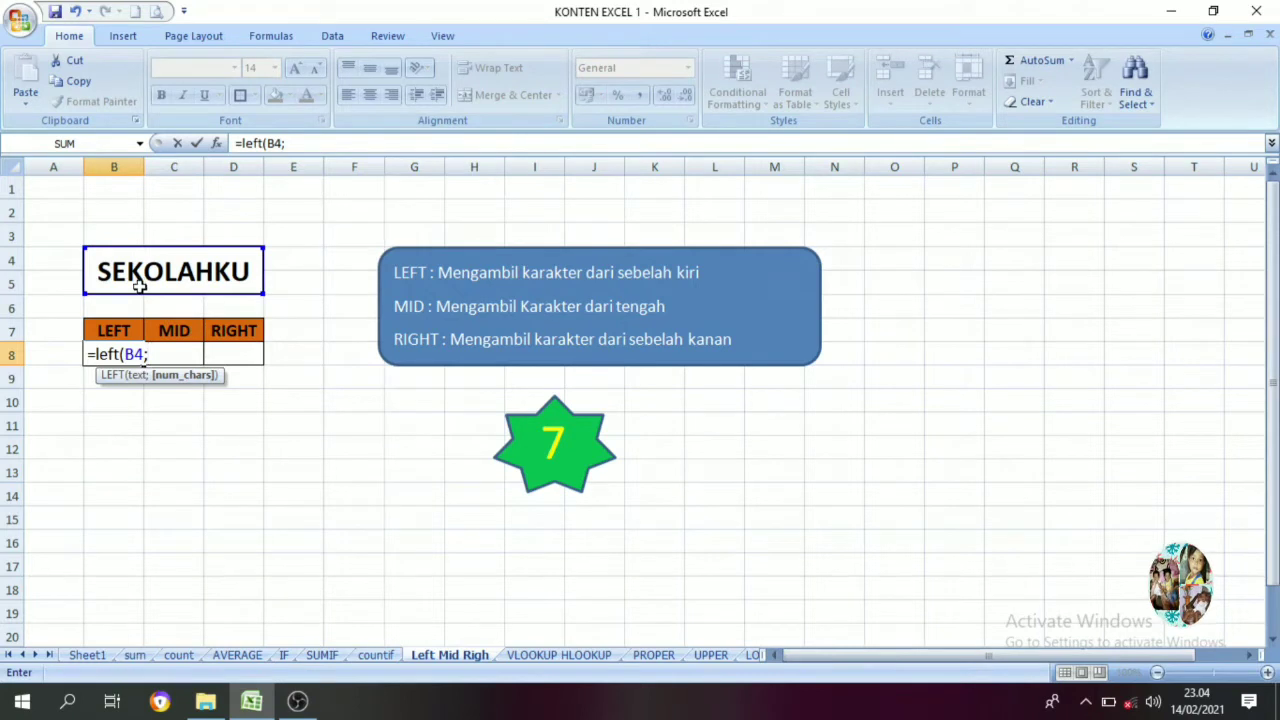
text(3)
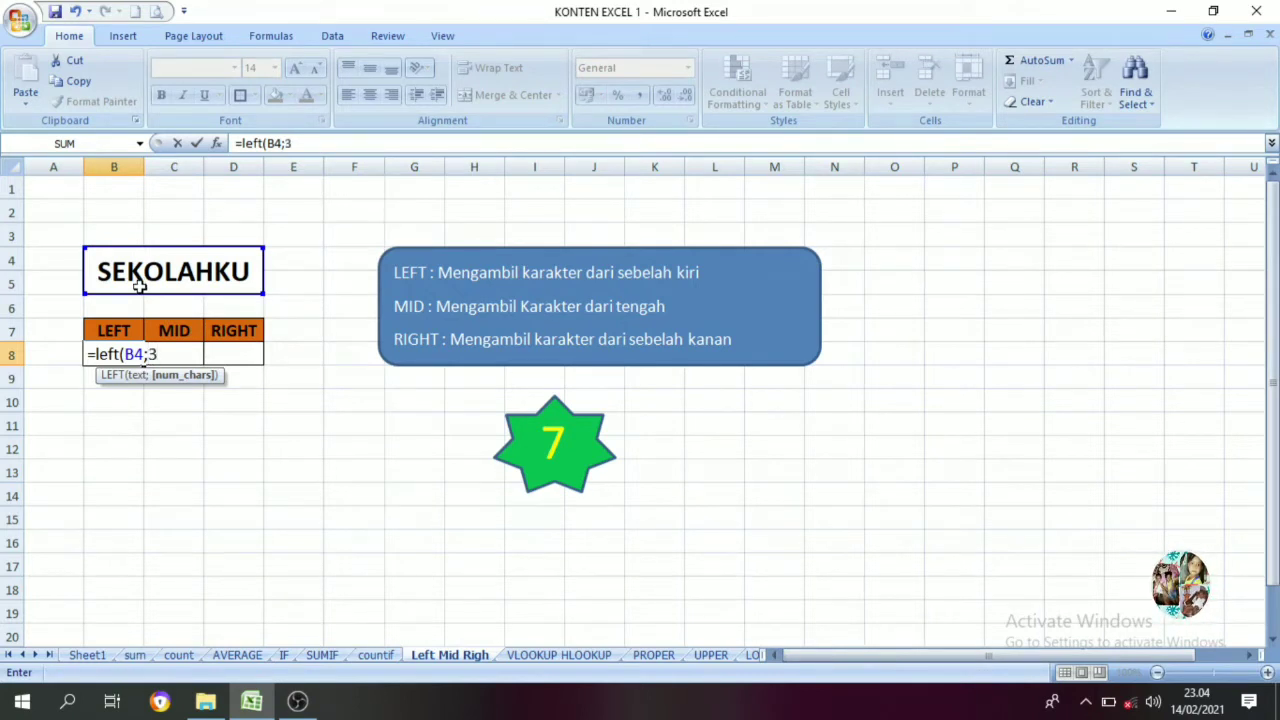
text())
key(Return)
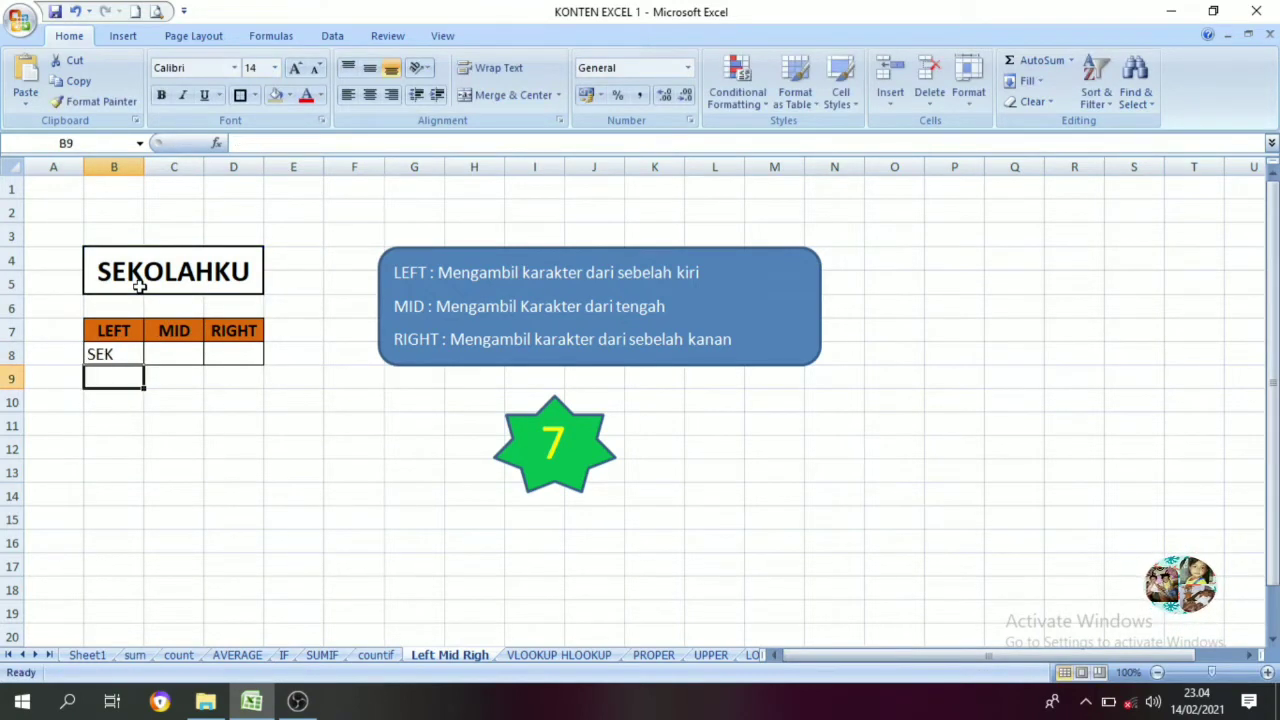
Extract four characters of SEKOLAHKU starting from the fourth into C8 under MID with =mid(B4;4;4)
click(169, 355)
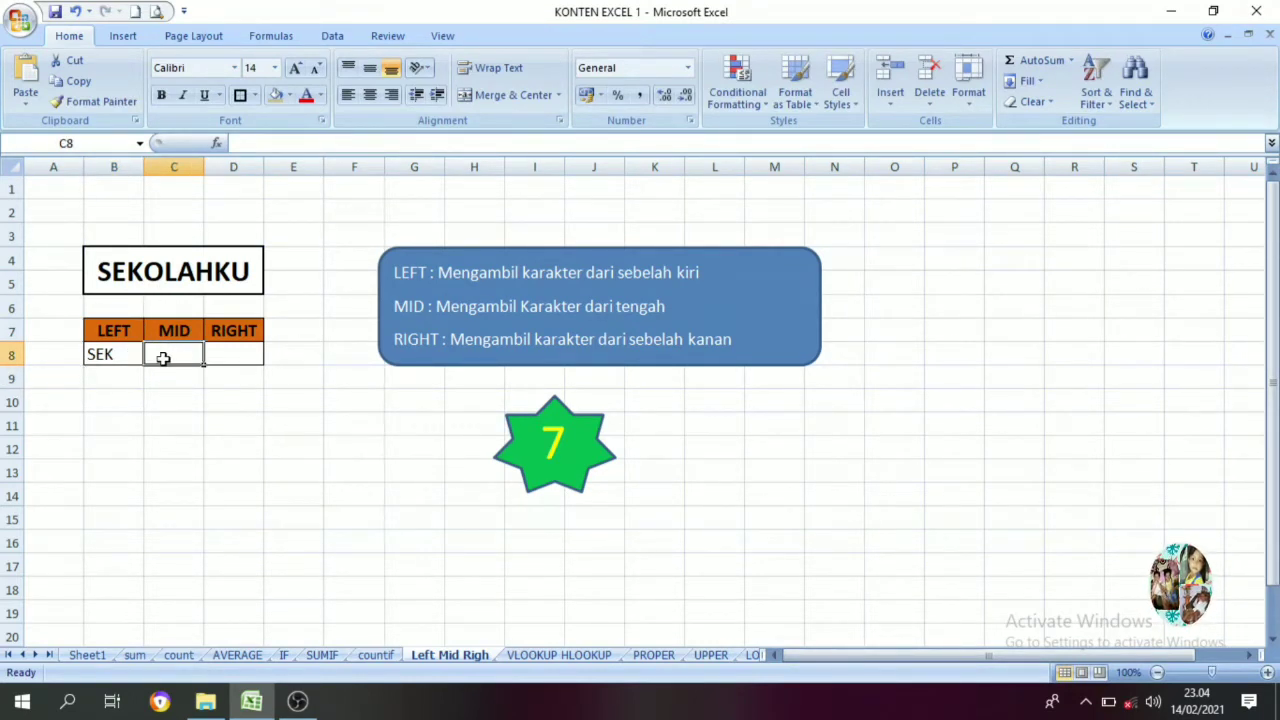
text(=m)
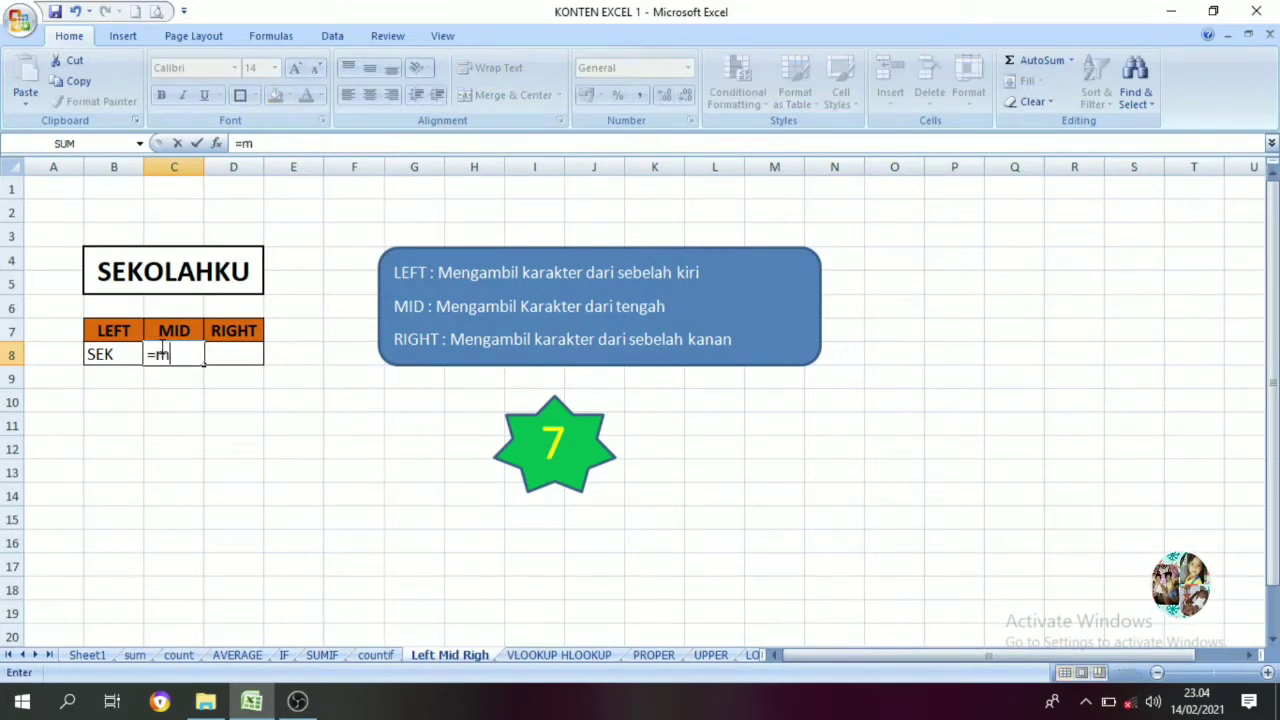
text(id()
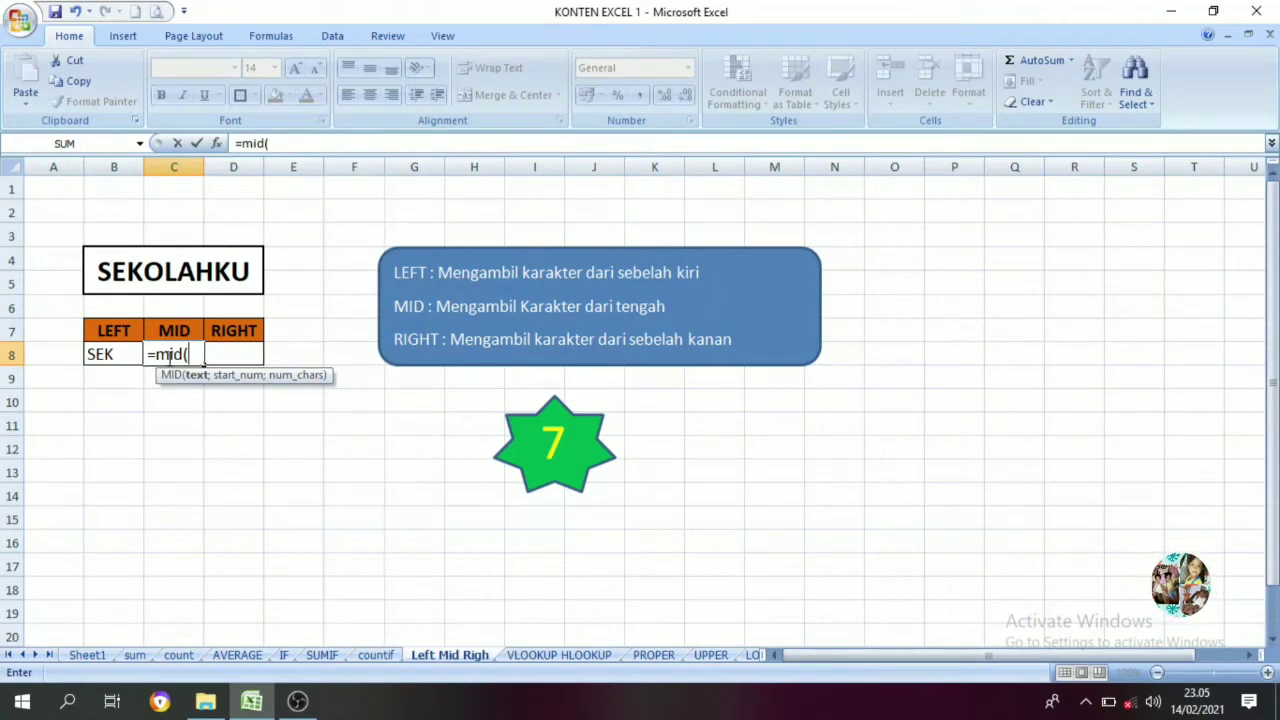
click(155, 280)
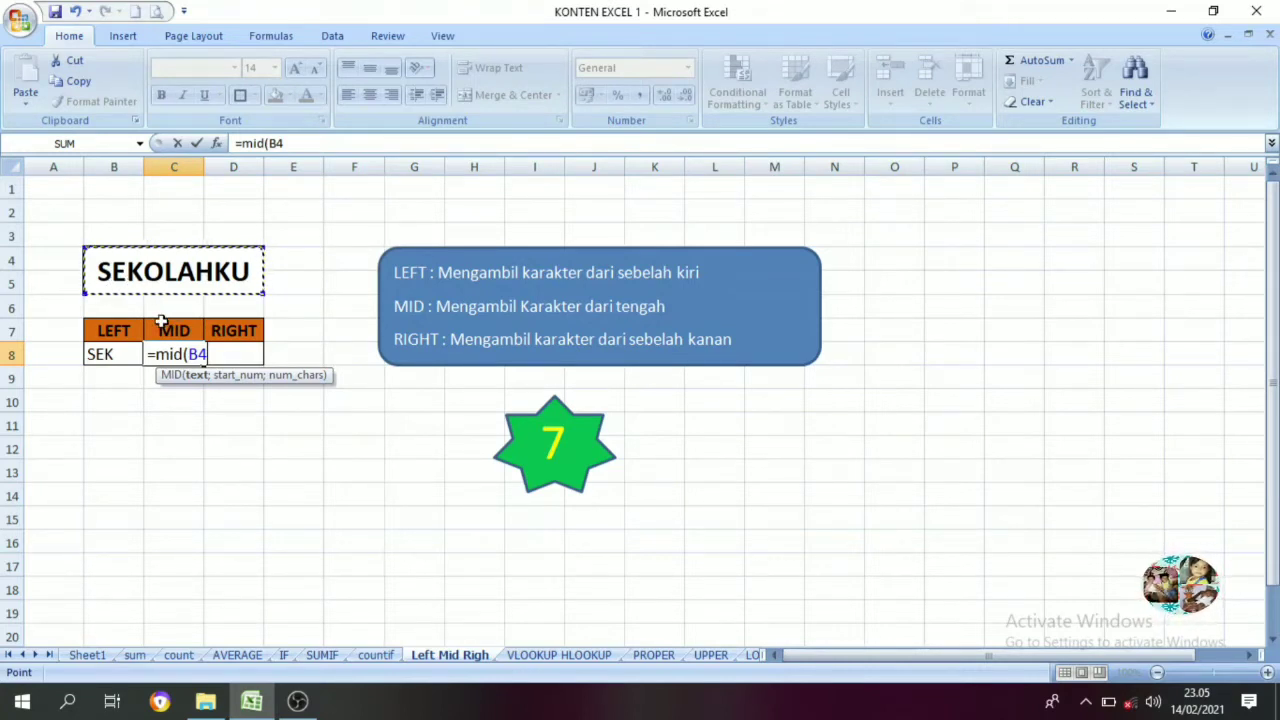
text(;4)
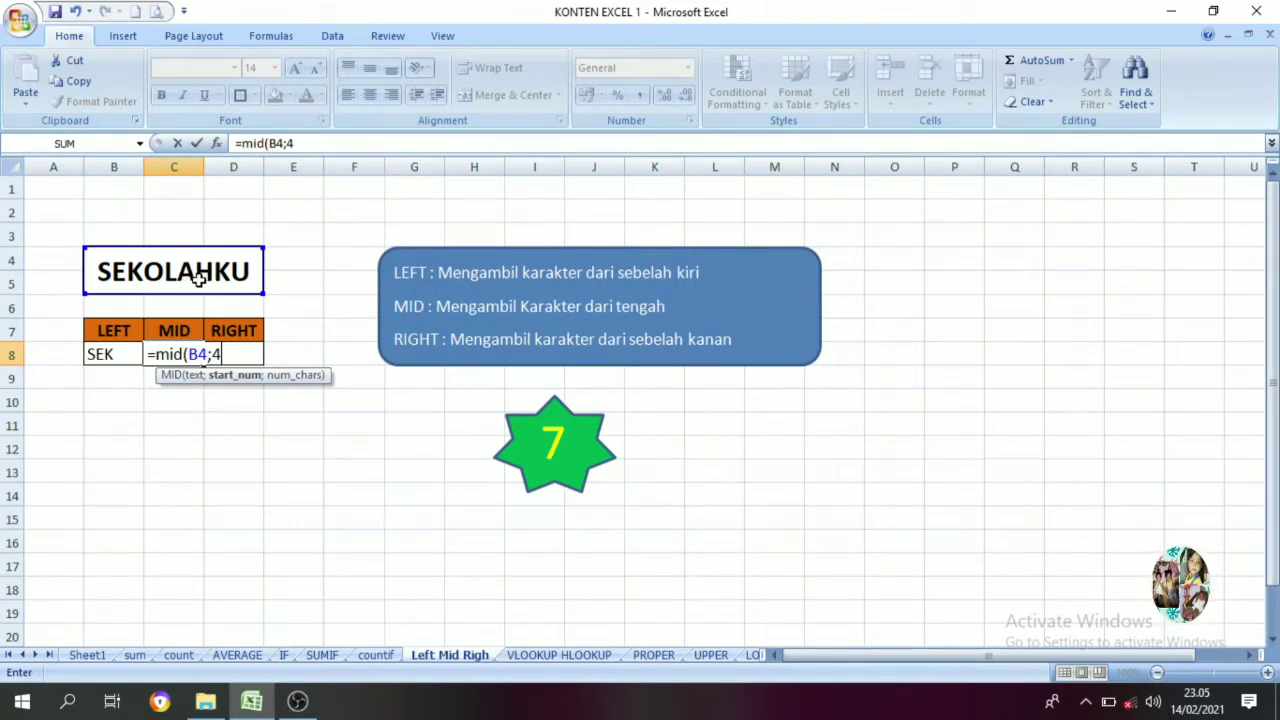
text(;)
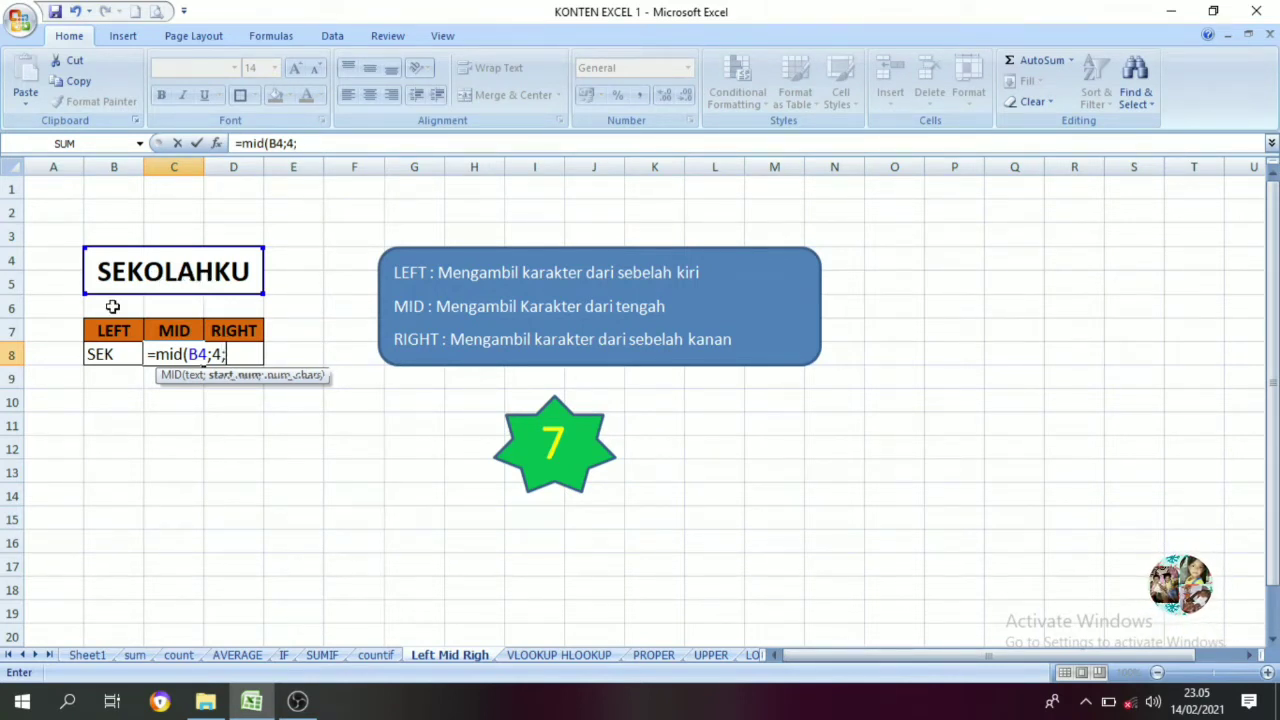
text(4)
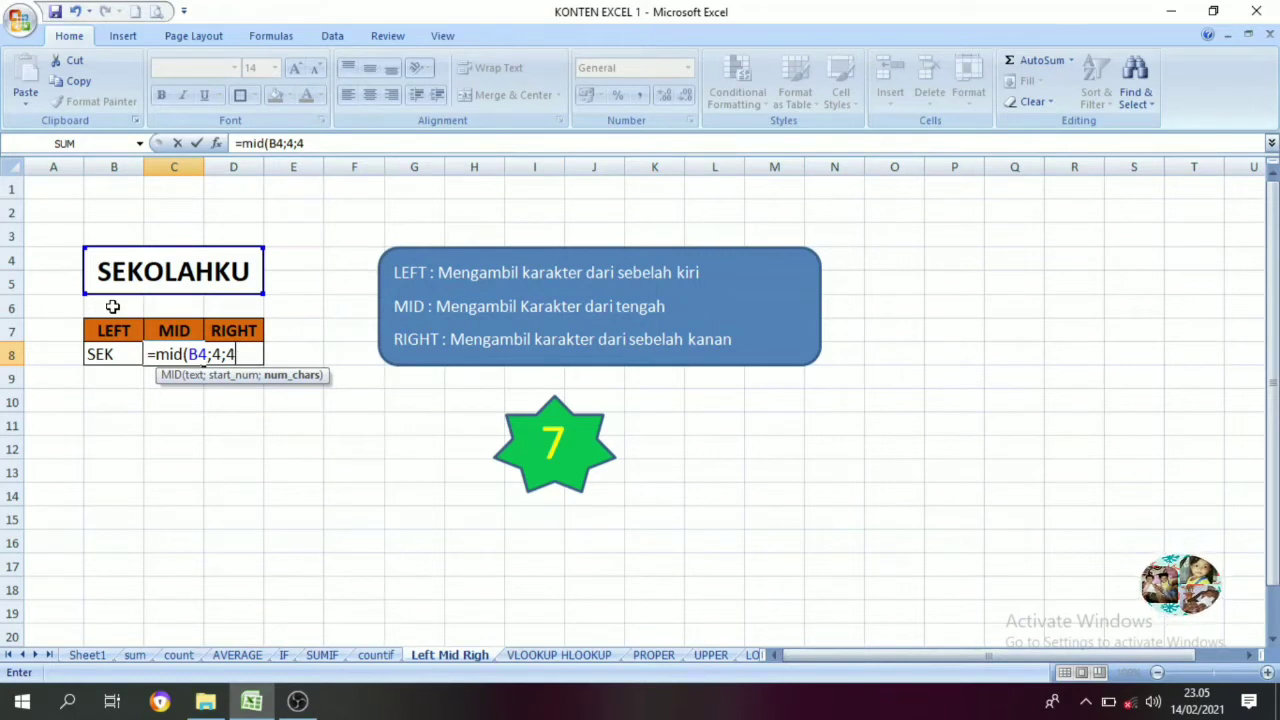
text())
key(Return)
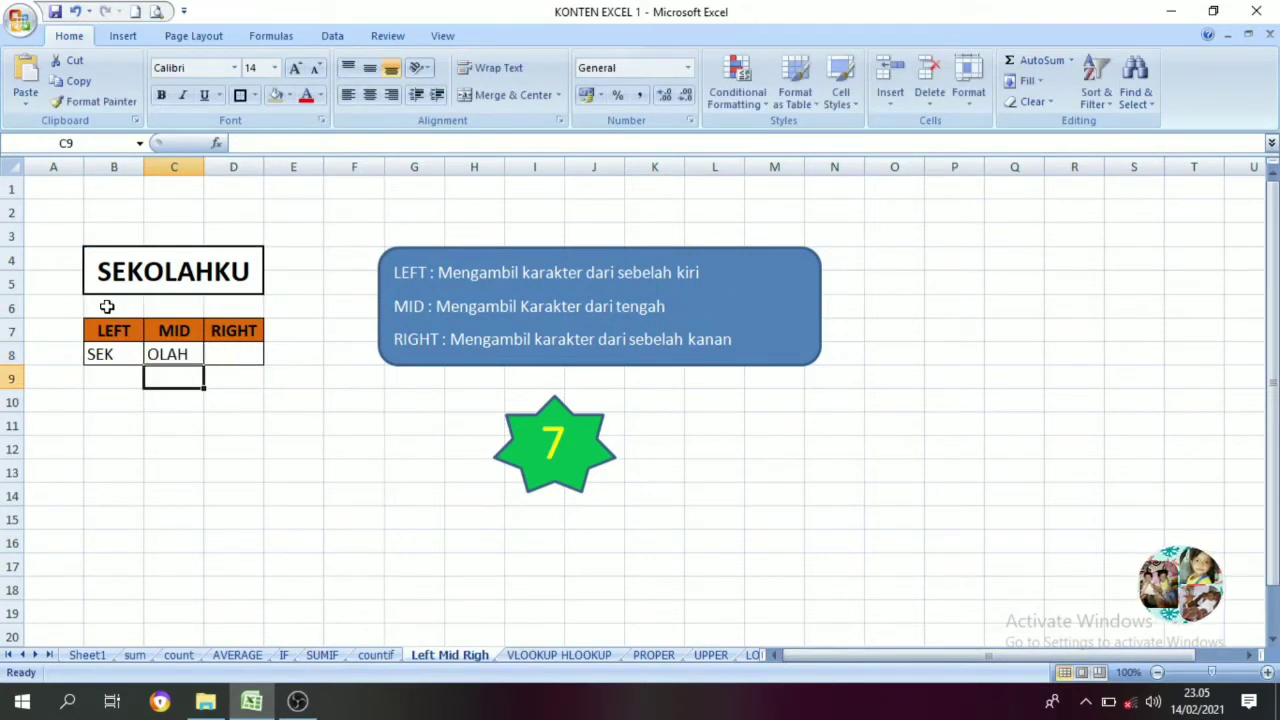
Extract the last two characters of SEKOLAHKU into D8 under RIGHT with =right(B4;2)
click(229, 356)
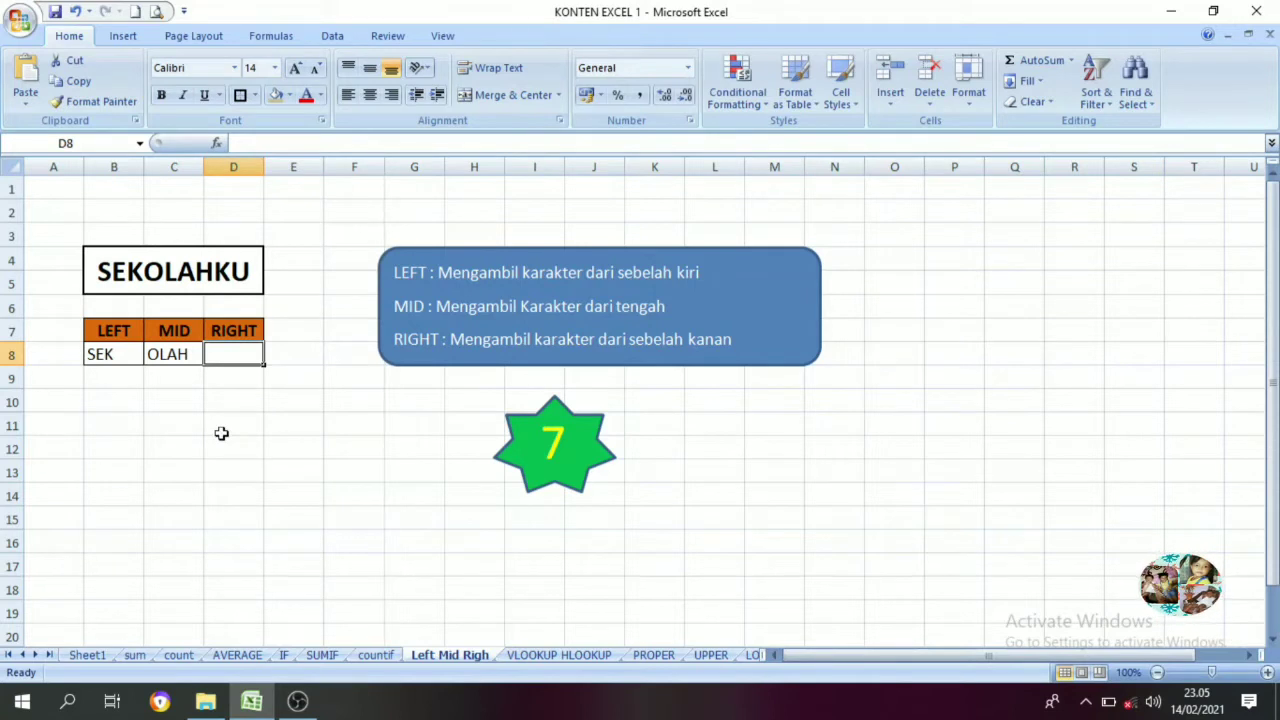
text(=r)
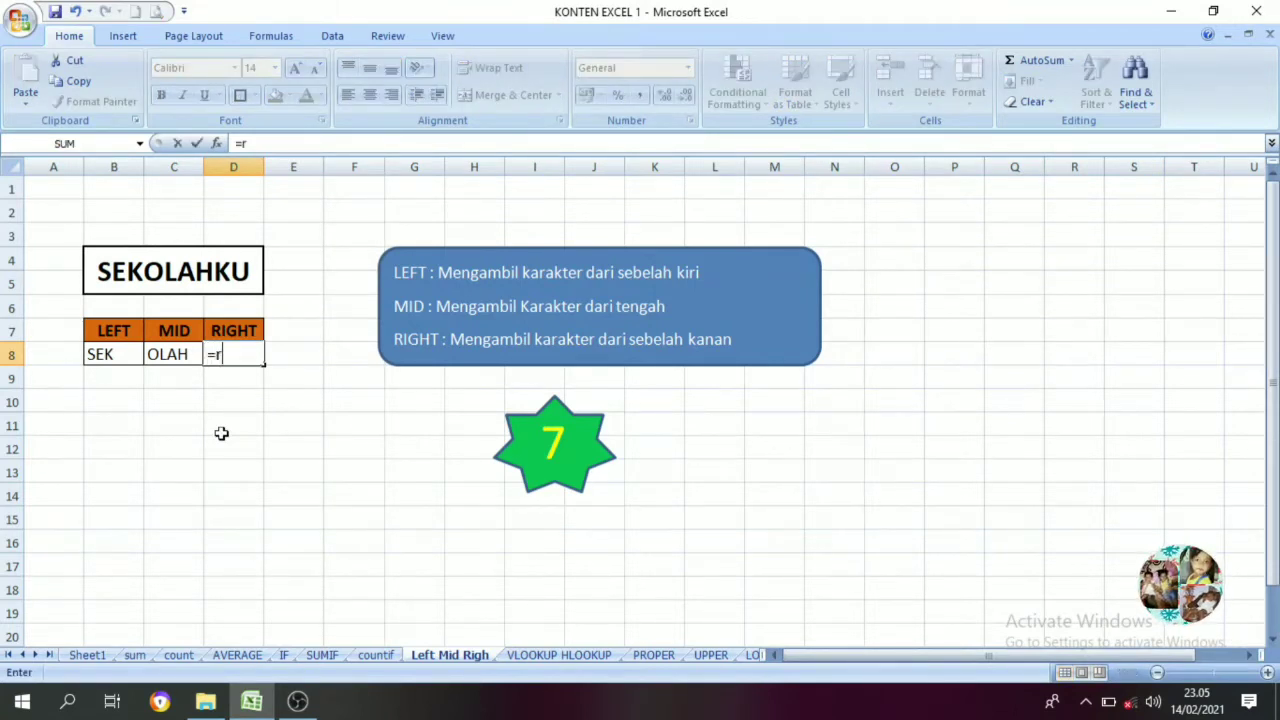
text(ight)
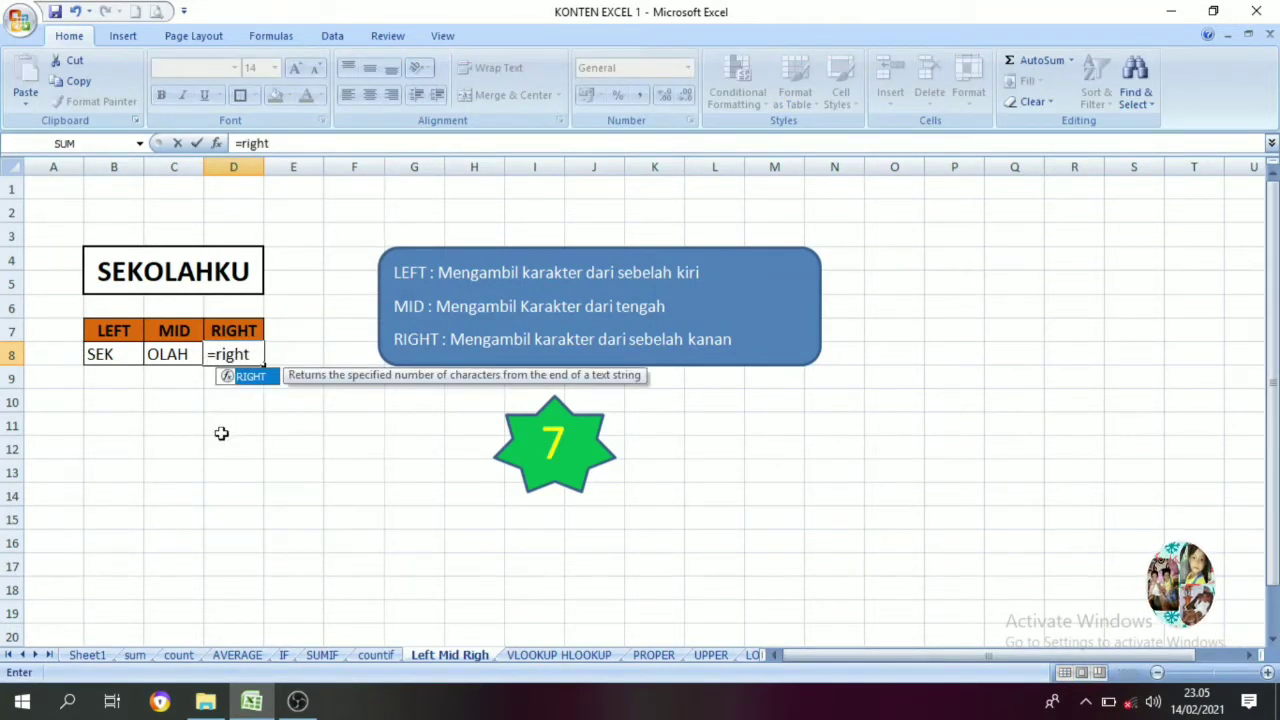
text(()
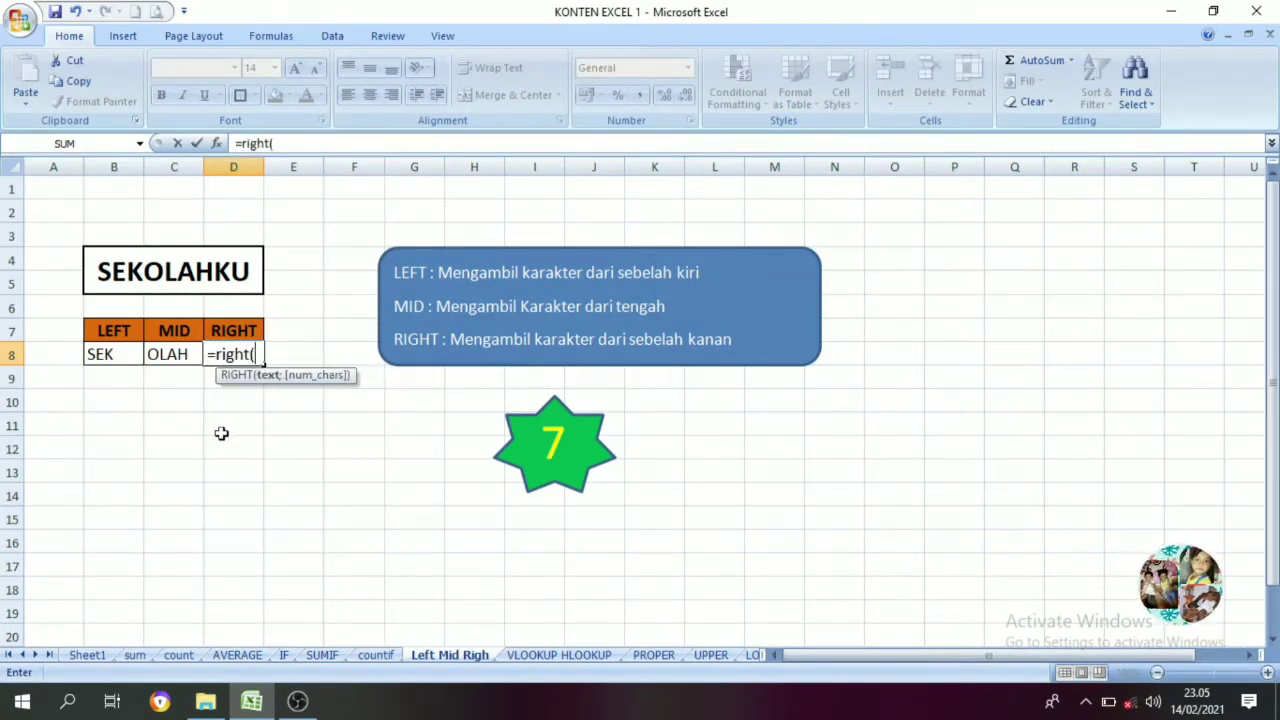
click(190, 287)
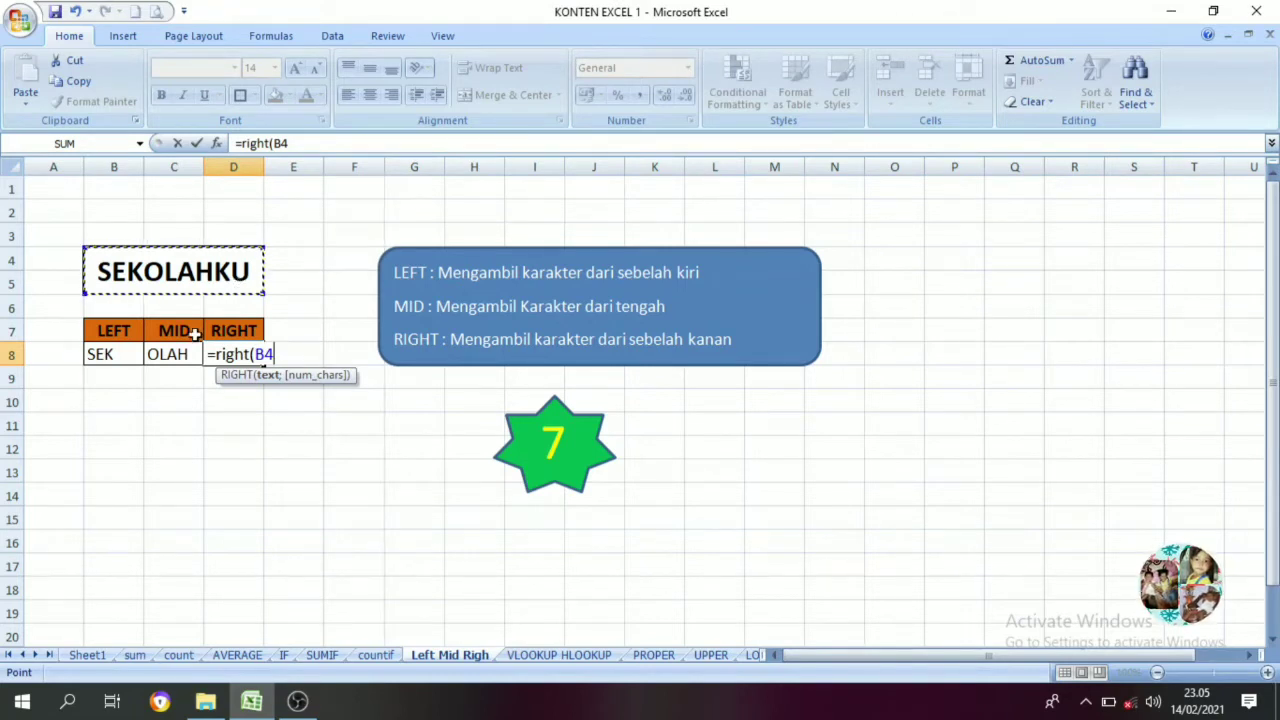
text(;)
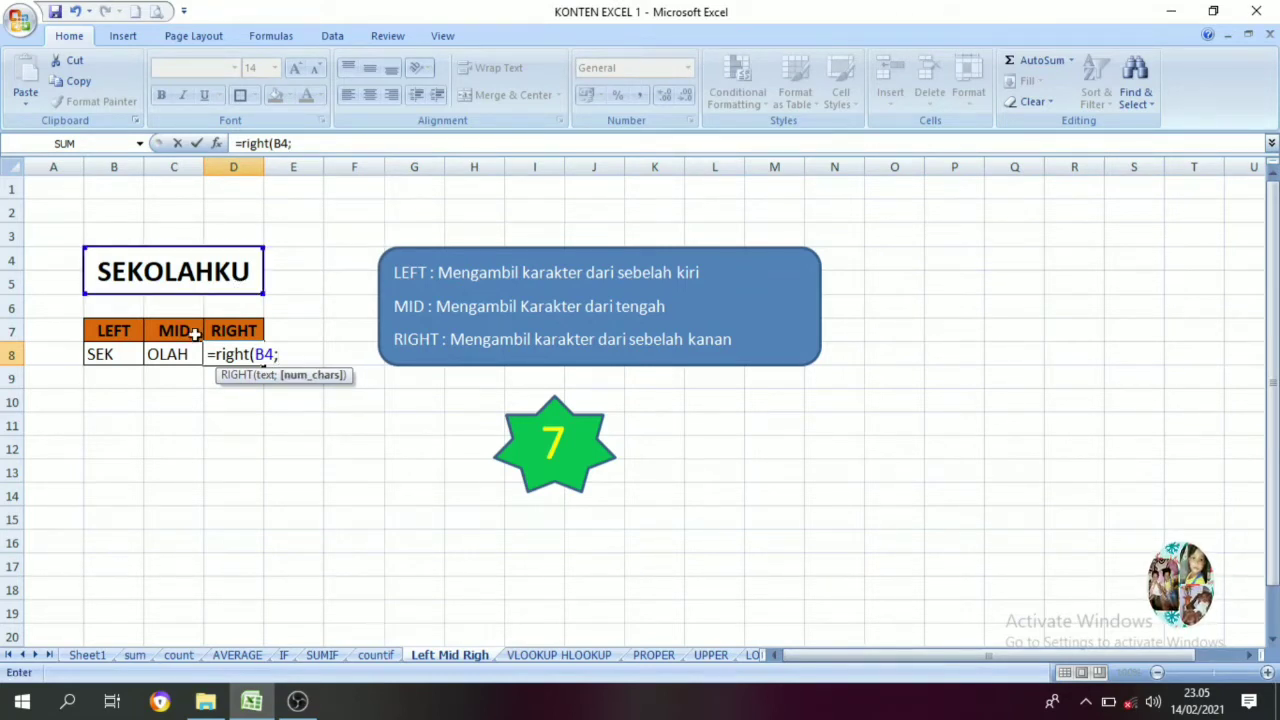
text(2))
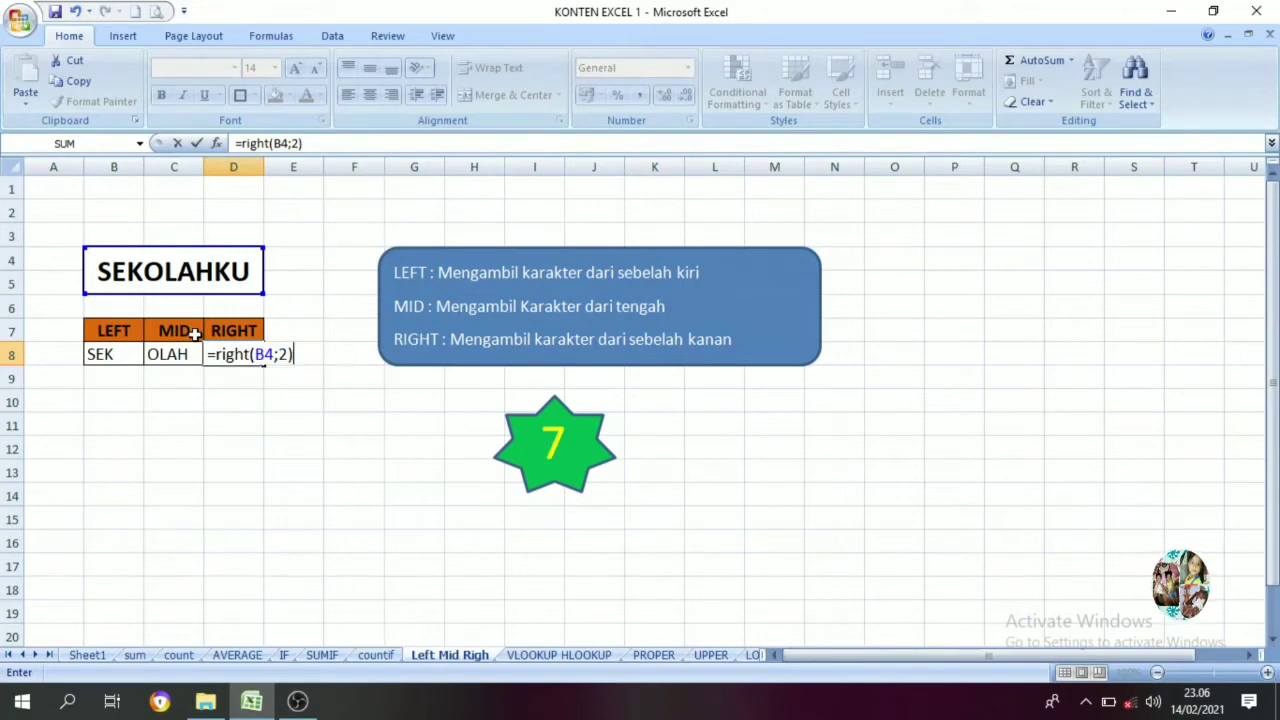
key(Return)
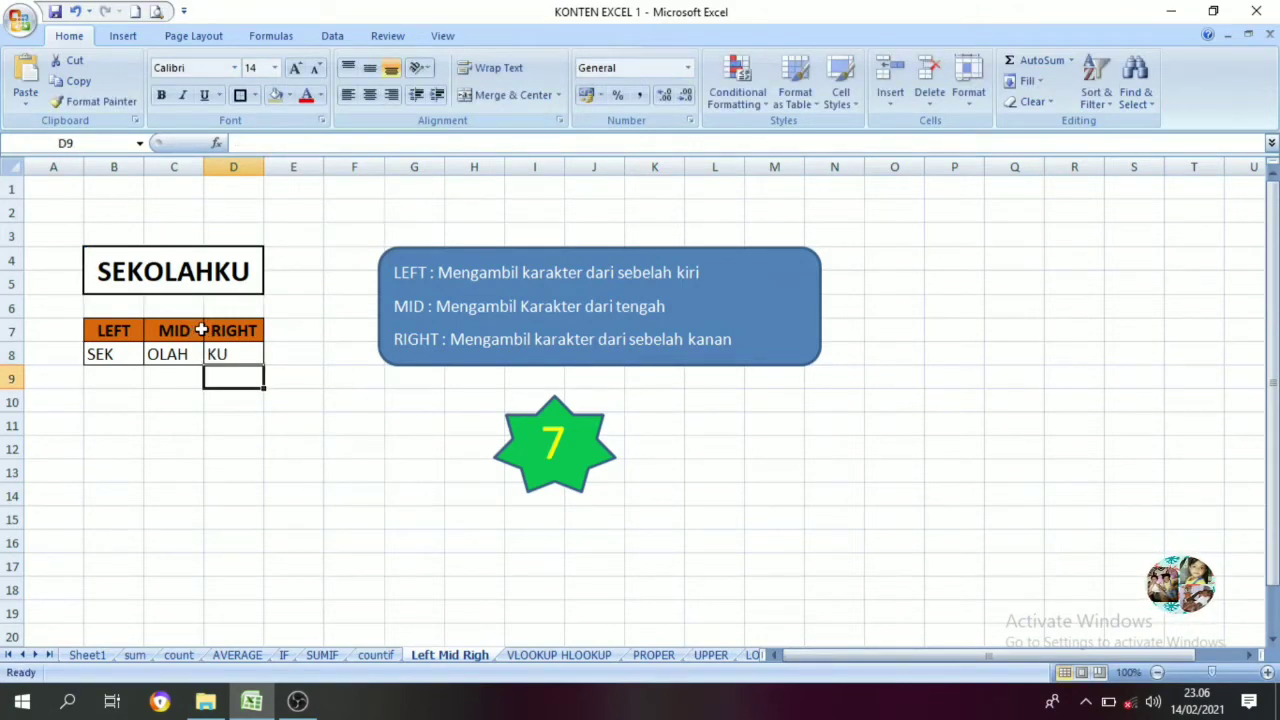
On the VLOOKUP HLOOKUP sheet, examine the vertical TABEL BARANG in B17:E21 and the horizontal item table in G17:K20
click(537, 654)
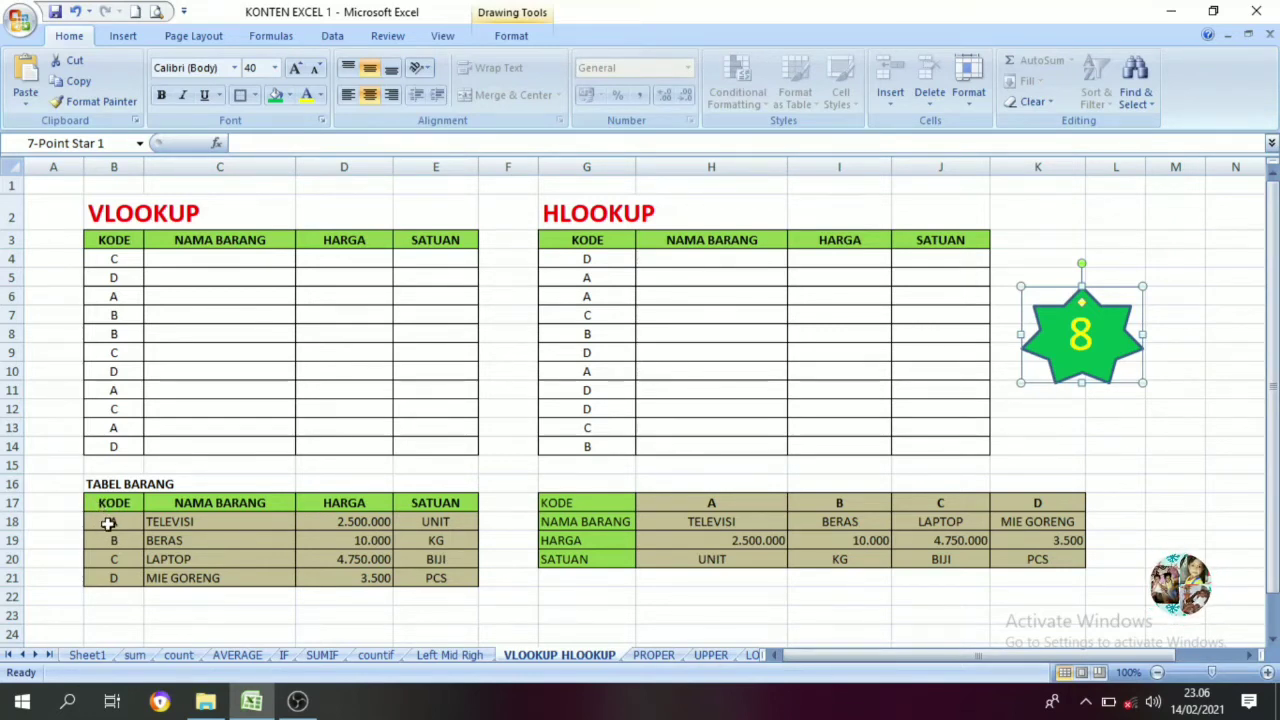
drag(172, 521, 170, 576)
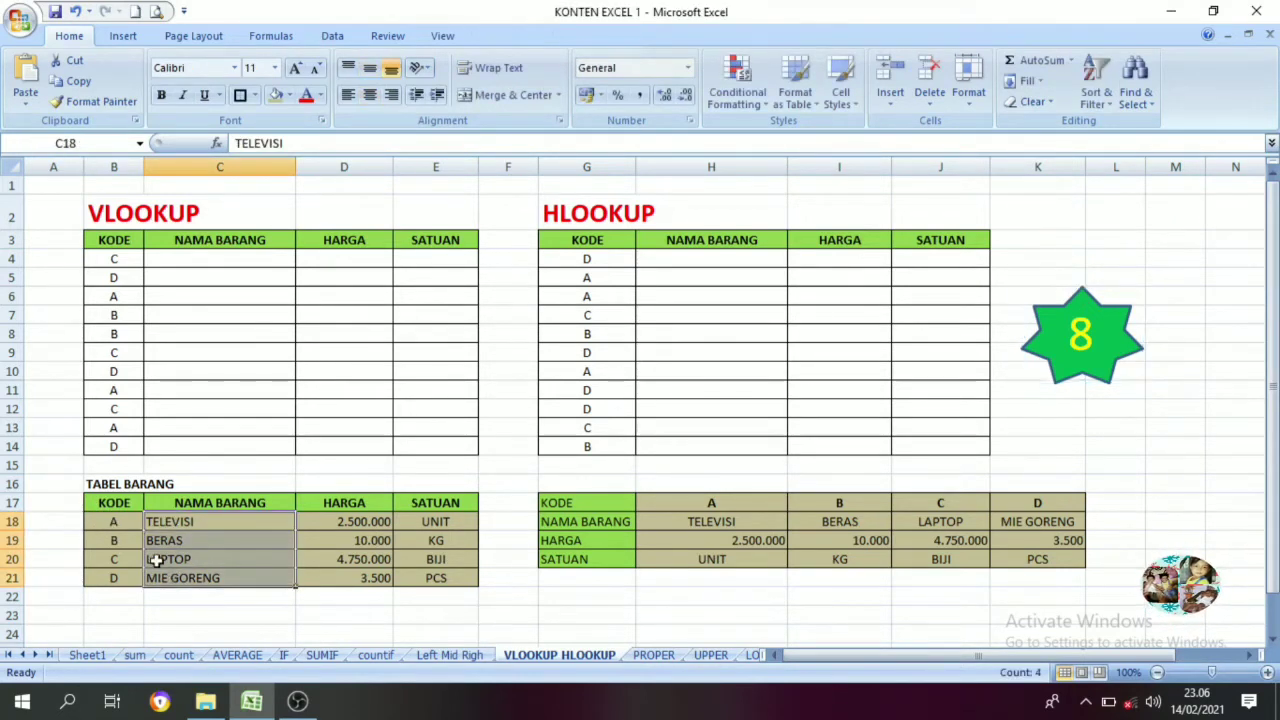
drag(120, 522, 122, 577)
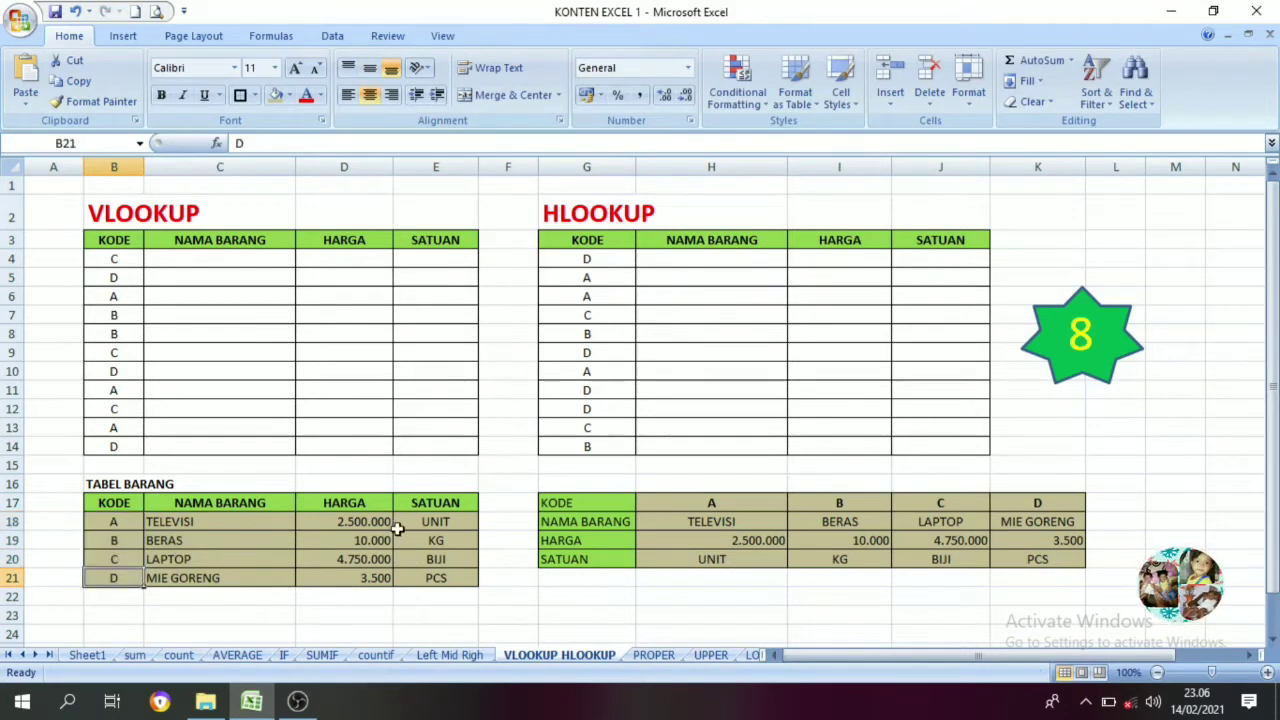
drag(387, 521, 388, 577)
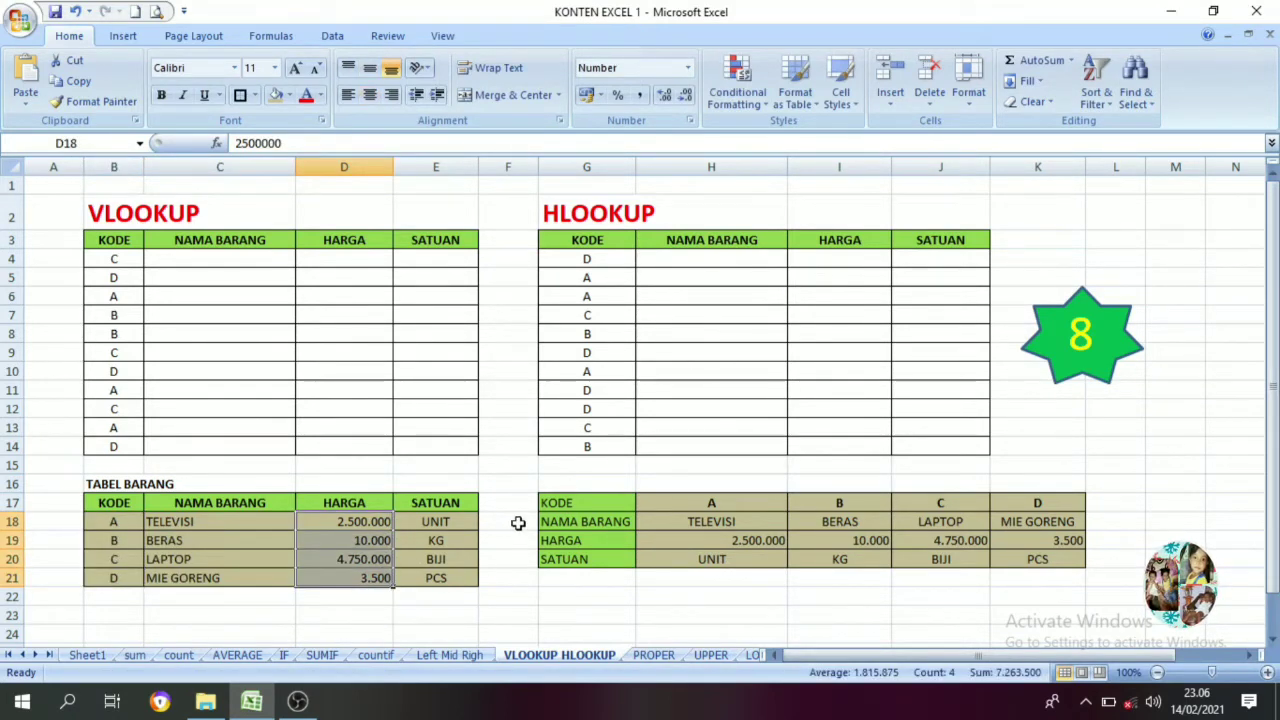
click(553, 505)
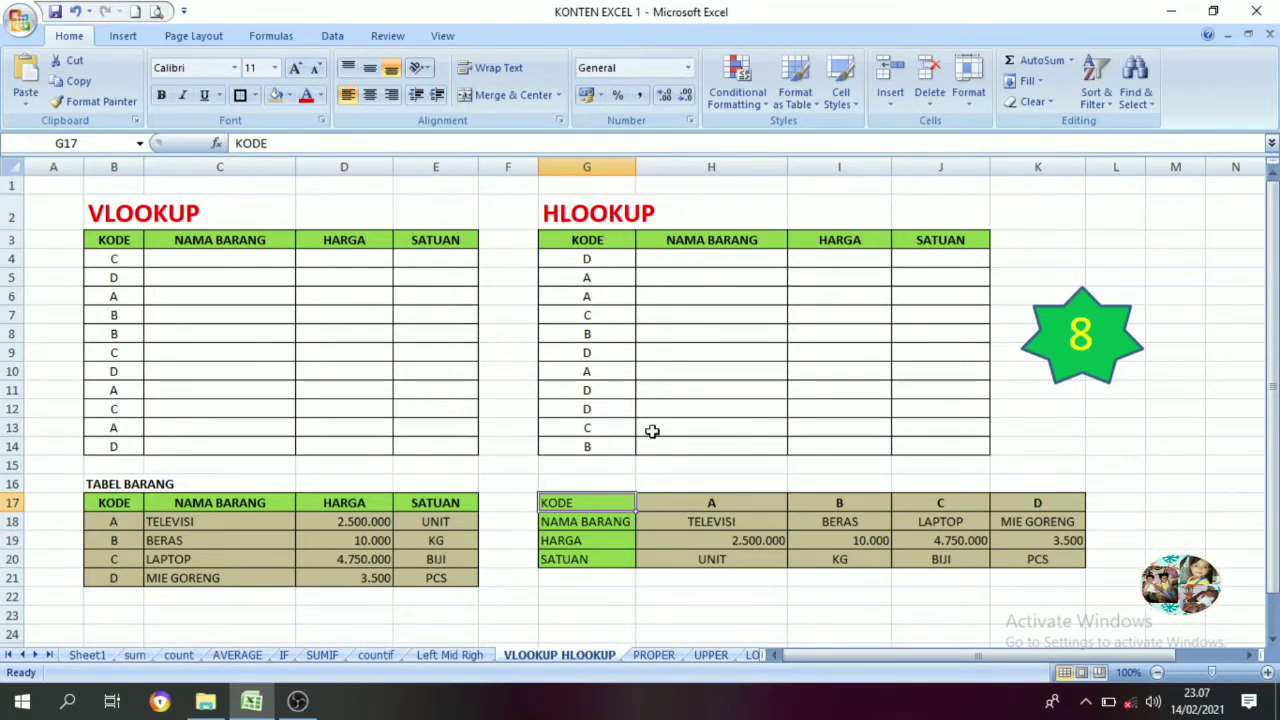
drag(689, 505, 1019, 512)
drag(714, 522, 1021, 521)
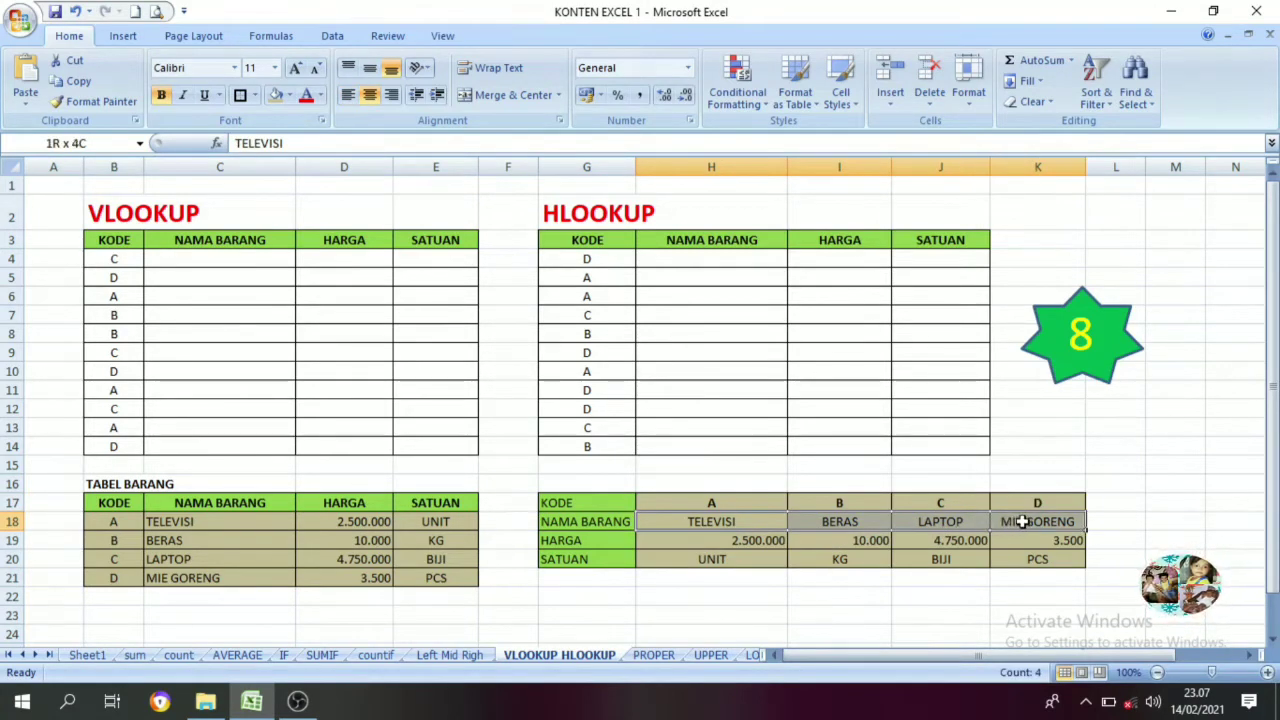
click(700, 559)
click(309, 379)
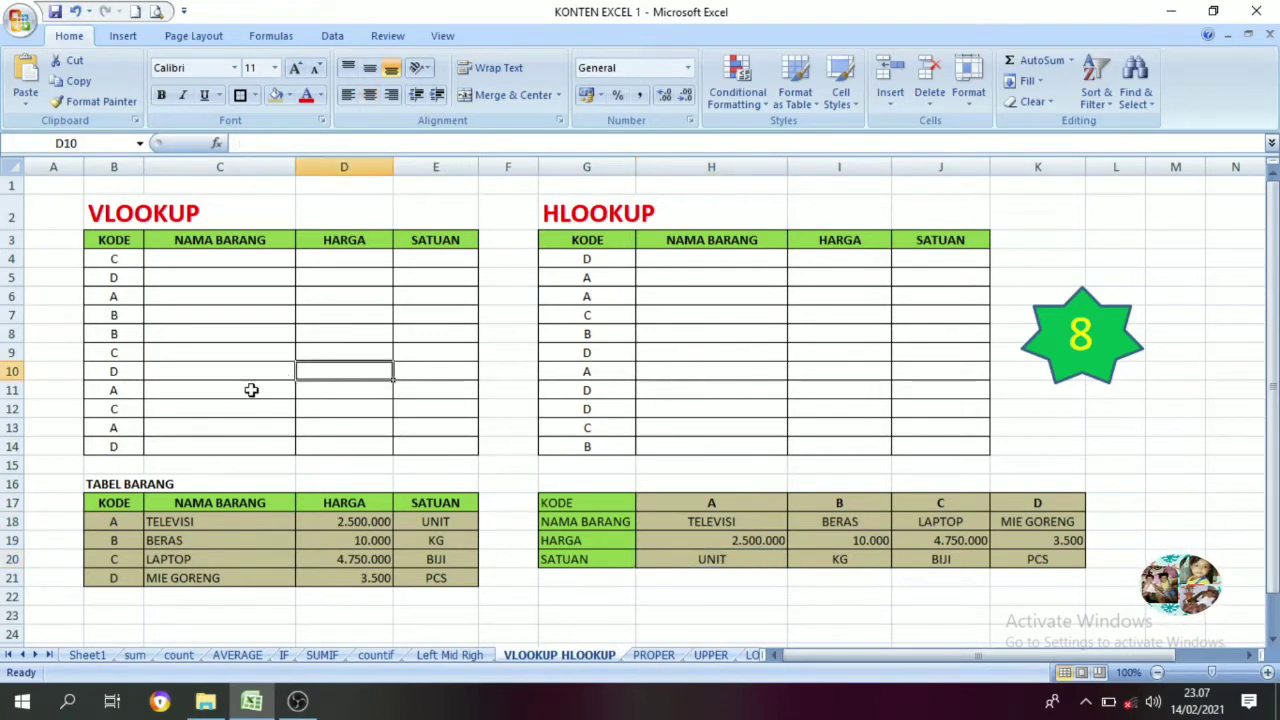
click(192, 256)
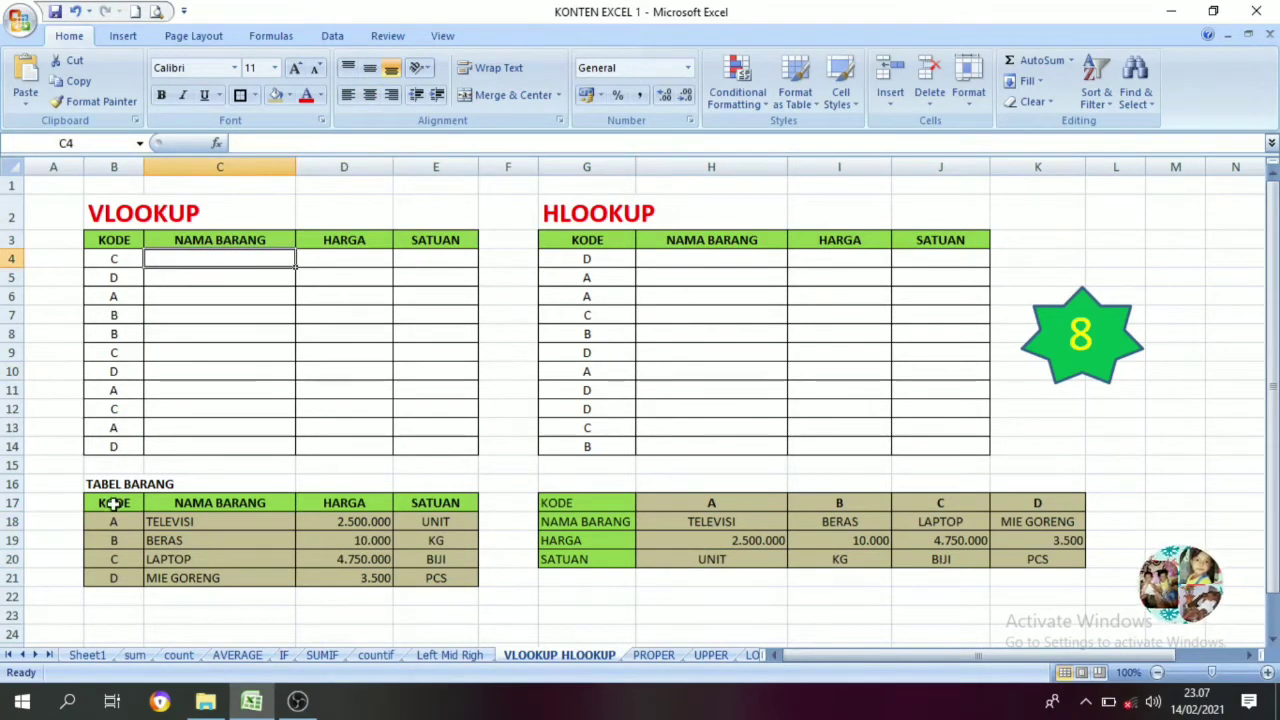
click(110, 503)
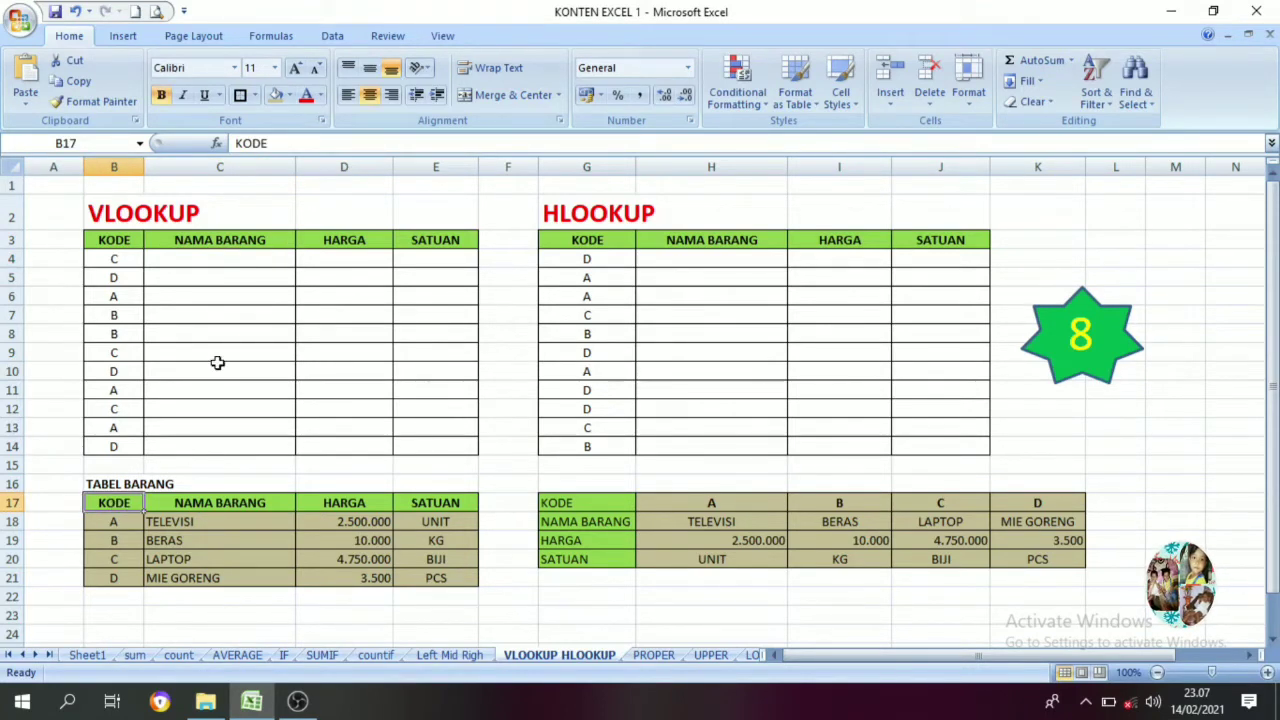
click(171, 522)
drag(174, 538, 175, 576)
Look up the item name for code B4 into C4 under NAMA BARANG with =vlookup(B4;$B$18:$E$21;2)
click(186, 259)
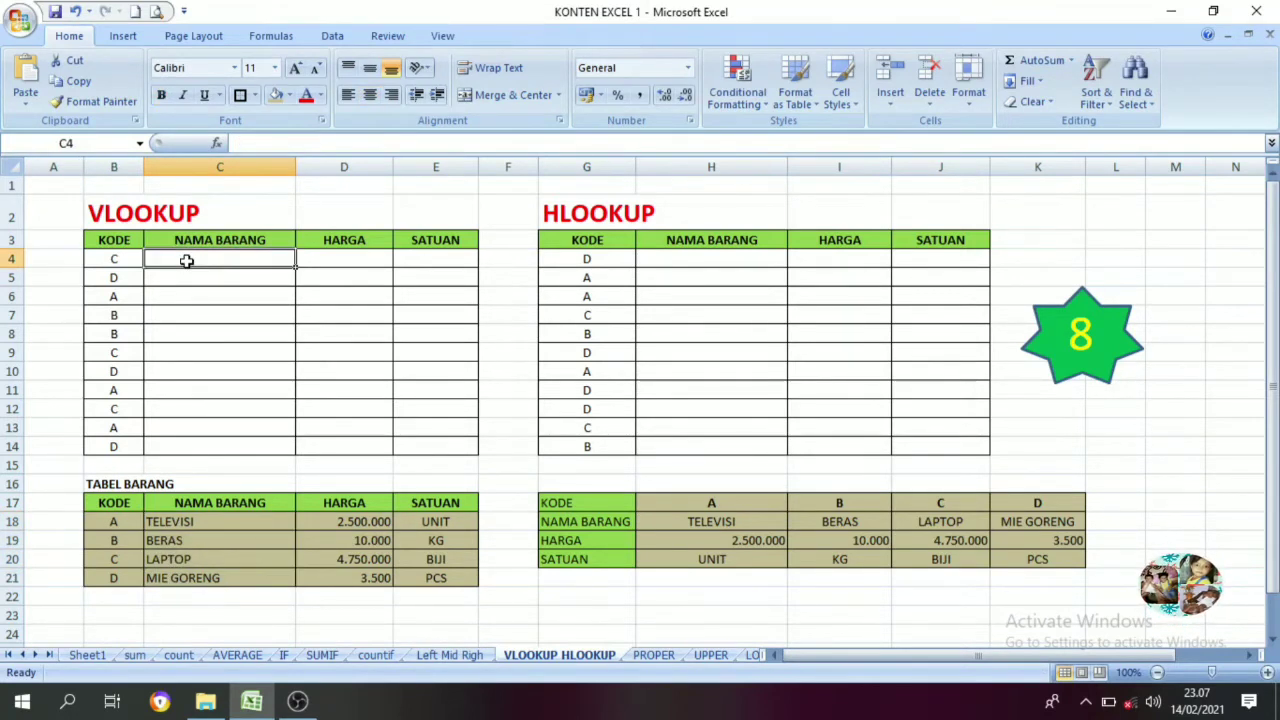
text(=)
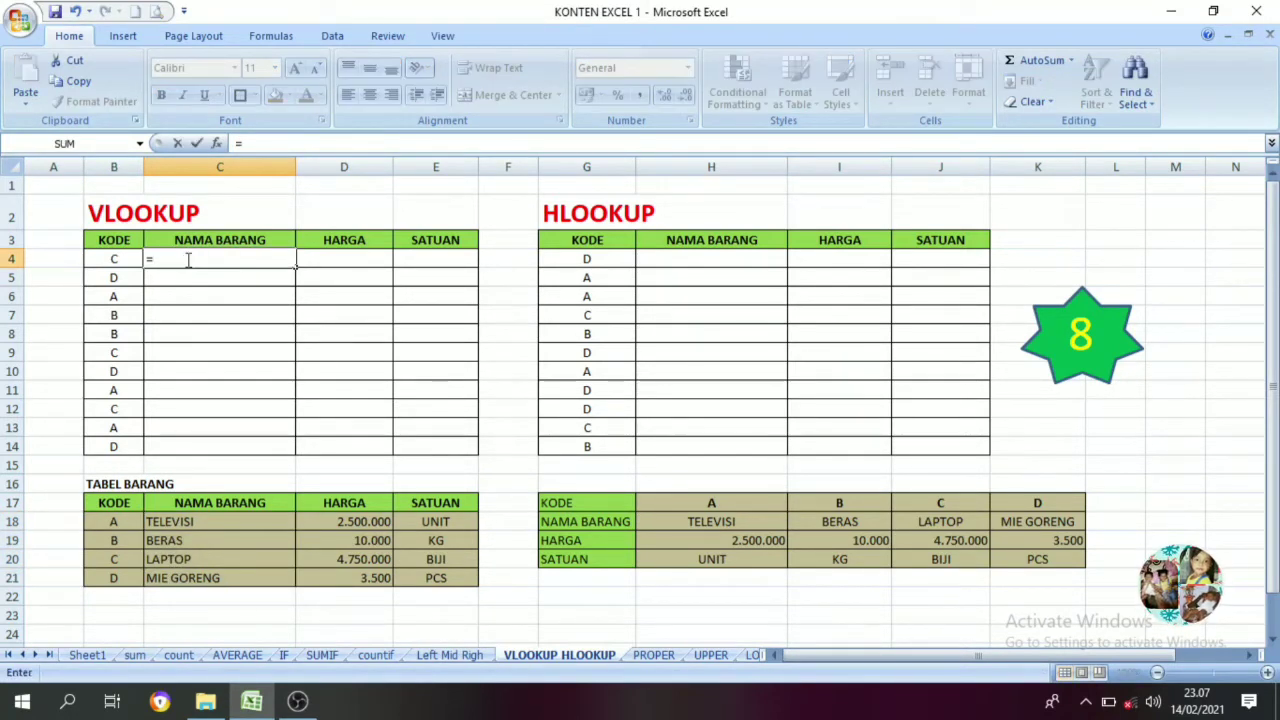
text(vlookup()
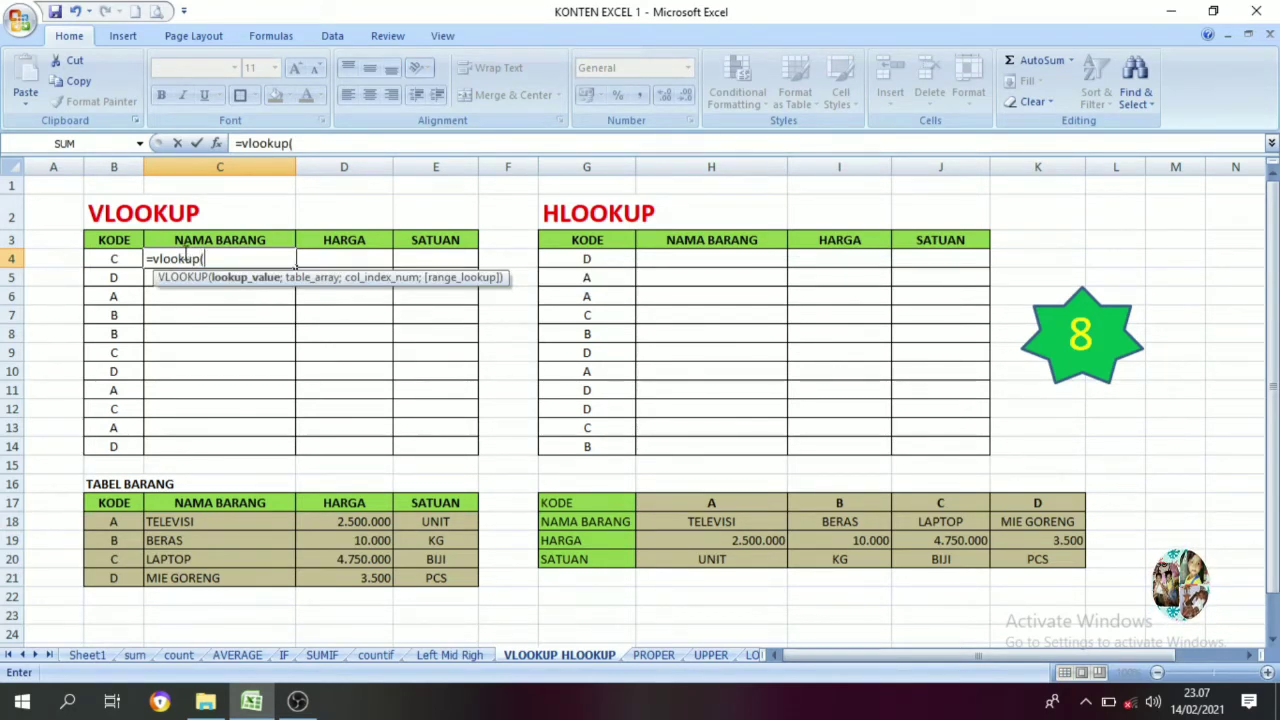
click(114, 262)
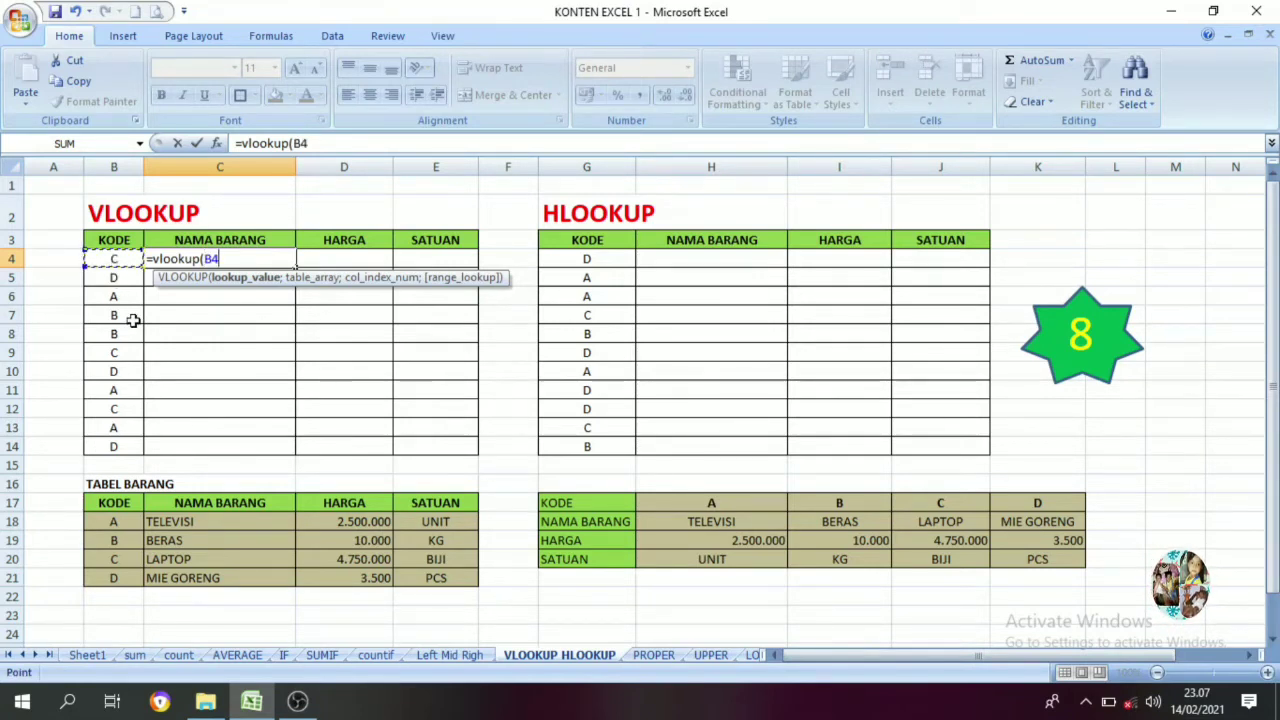
text(;)
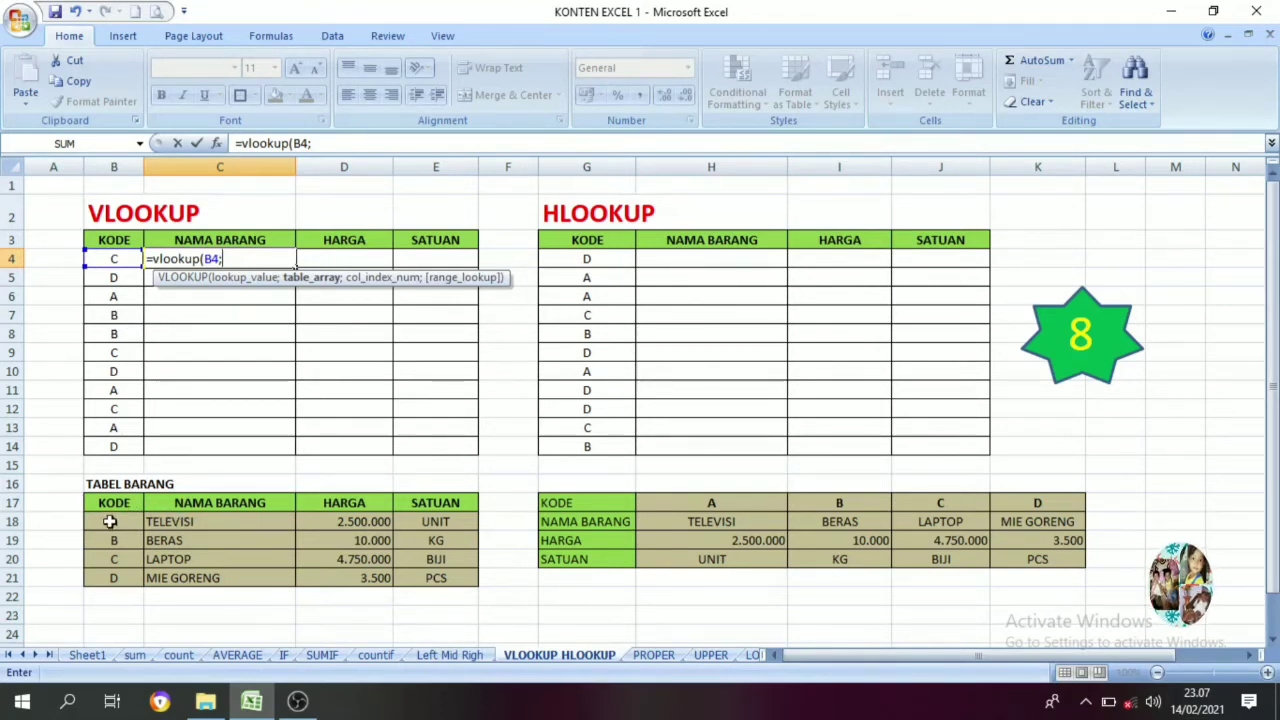
drag(109, 521, 437, 580)
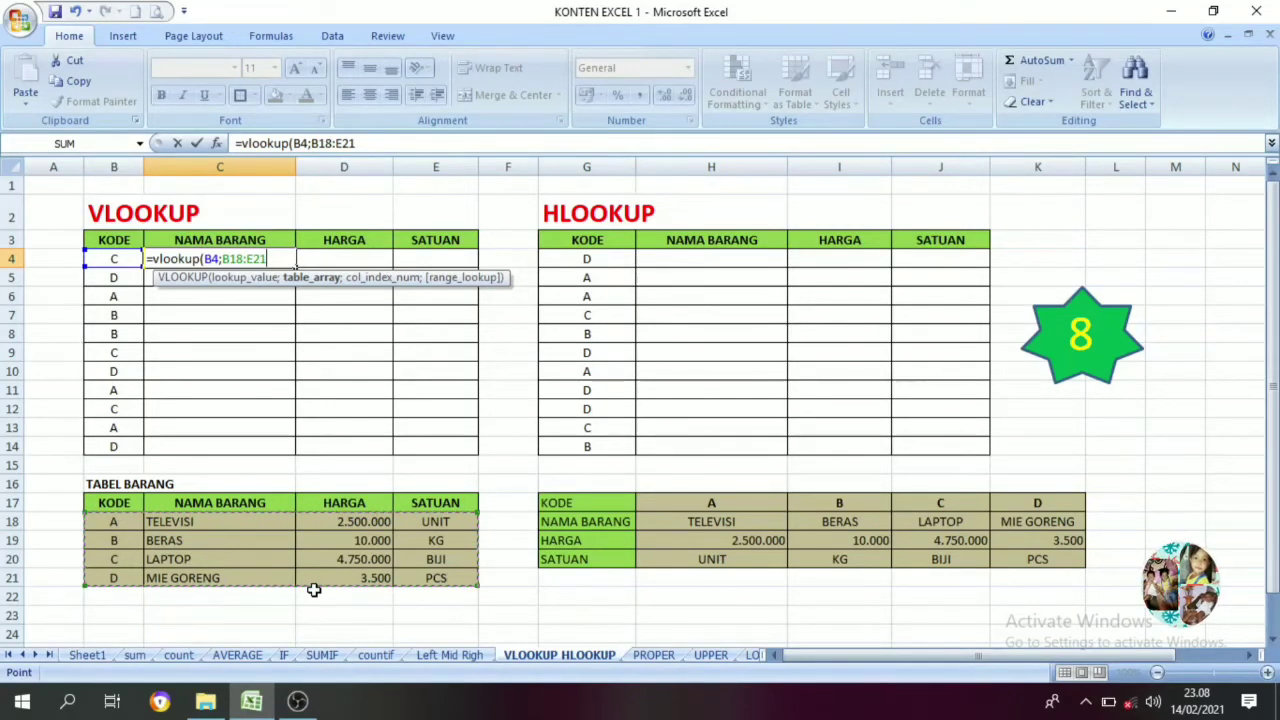
key(F4)
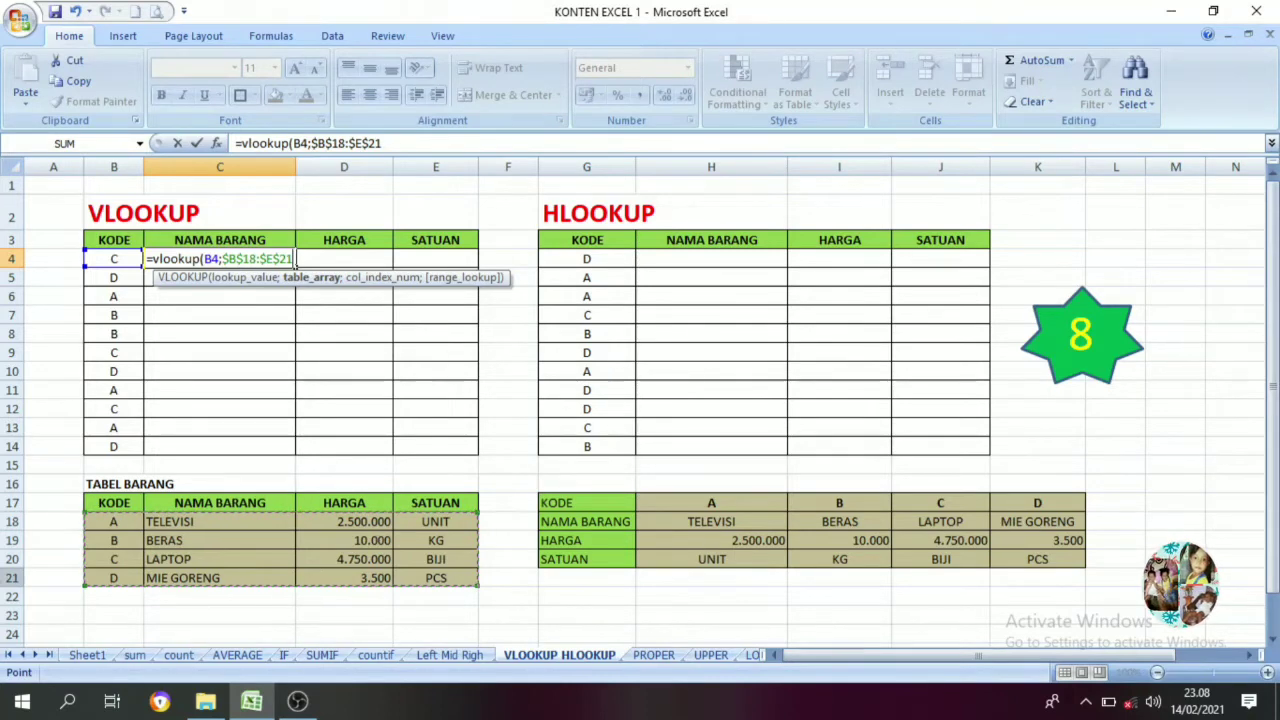
text(;)
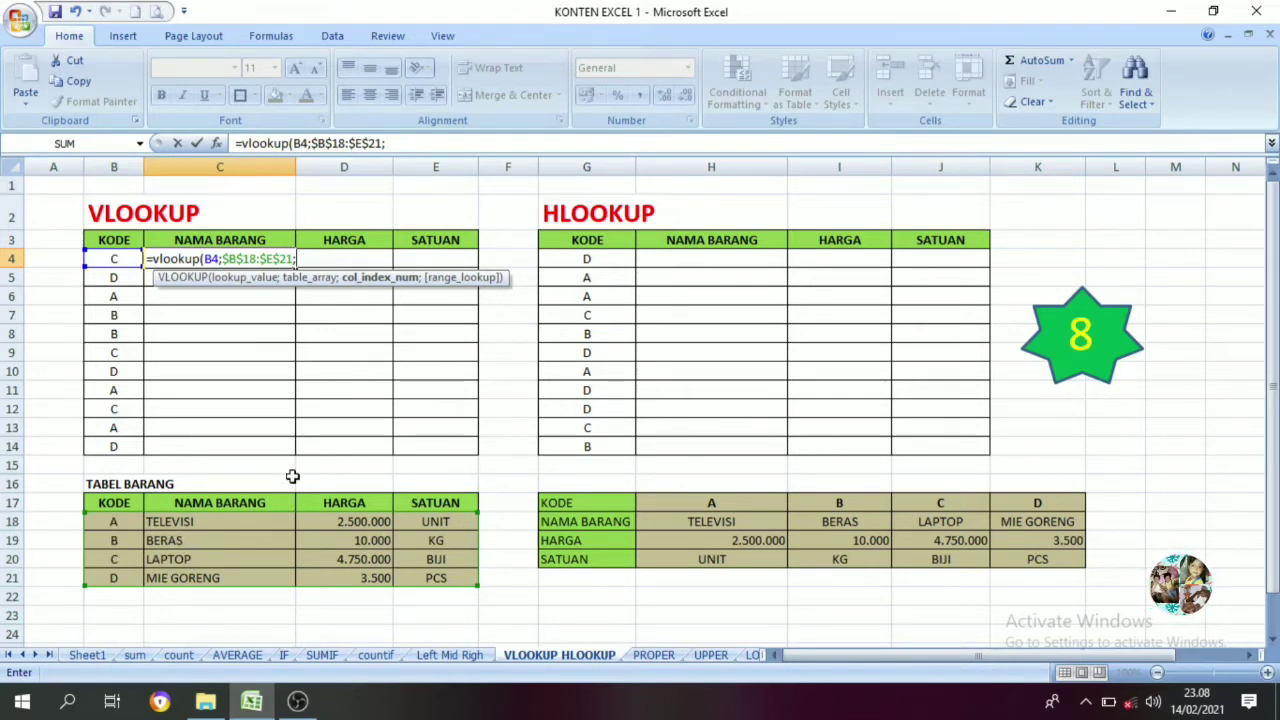
text(2))
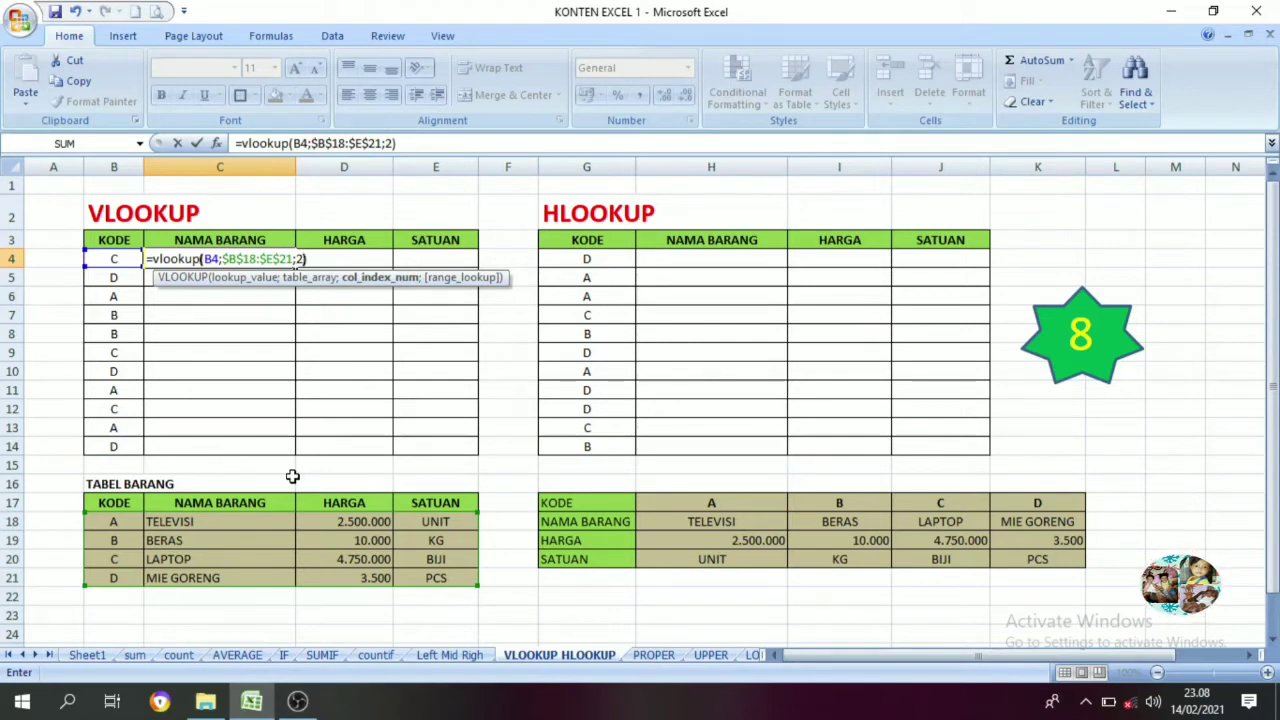
key(Return)
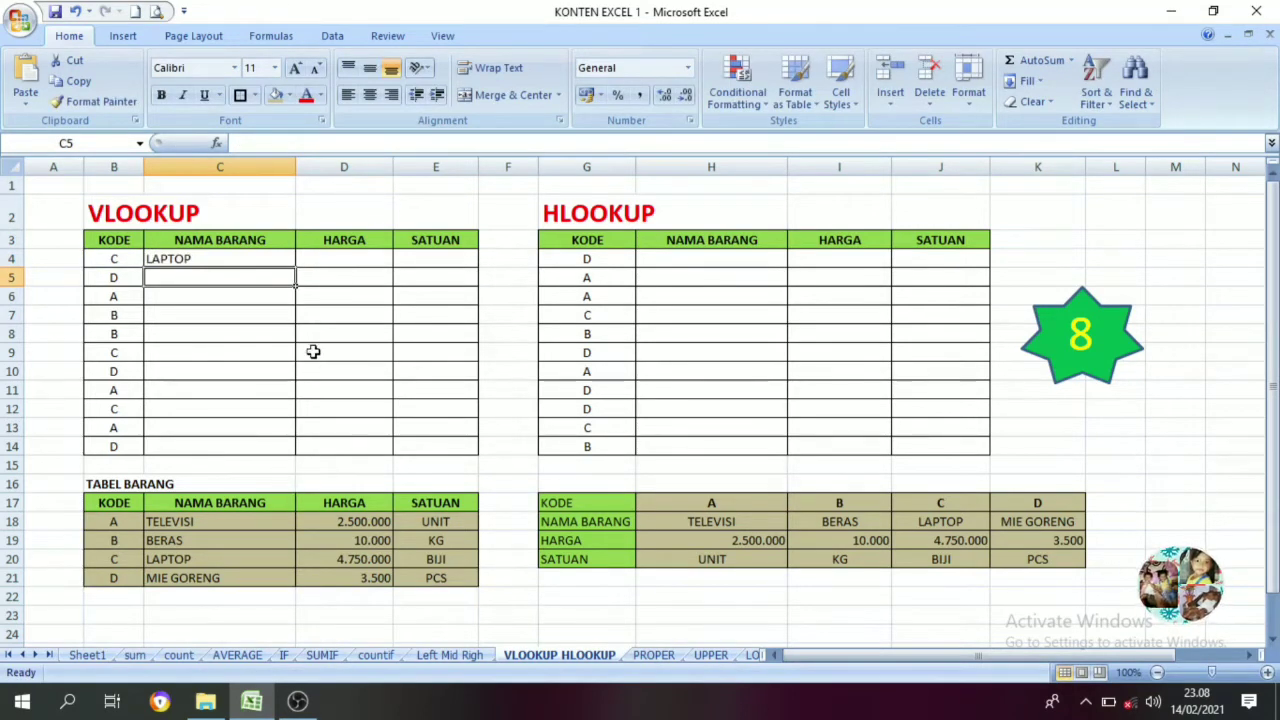
Look up the price for code B4 into D4 under HARGA with =vlookup(B4;$B$18:$E$21;3)
click(344, 261)
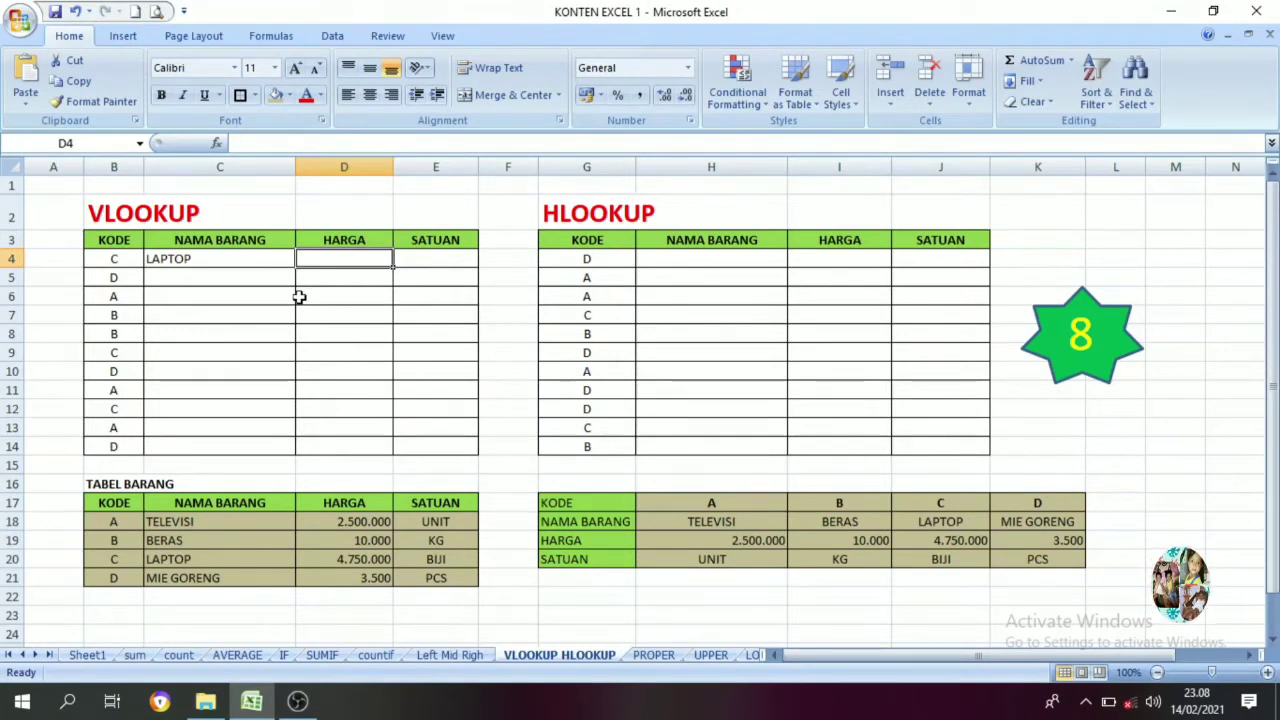
text(=vlook)
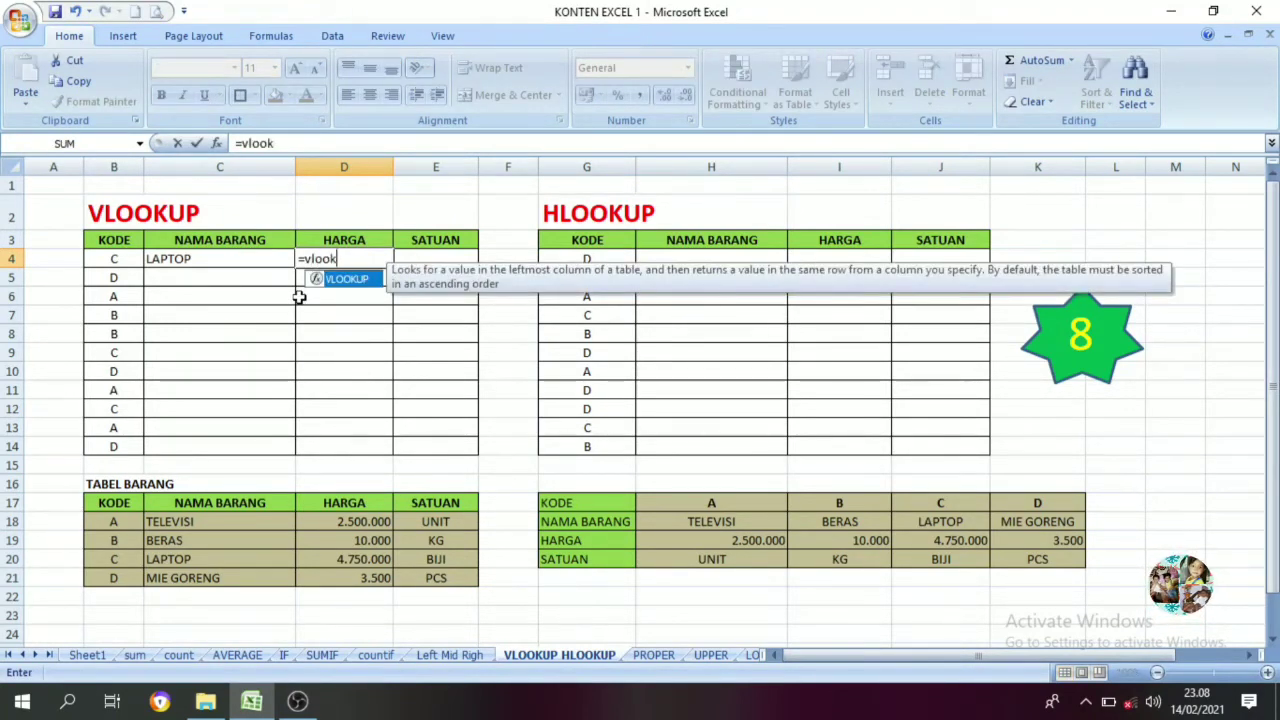
text(up()
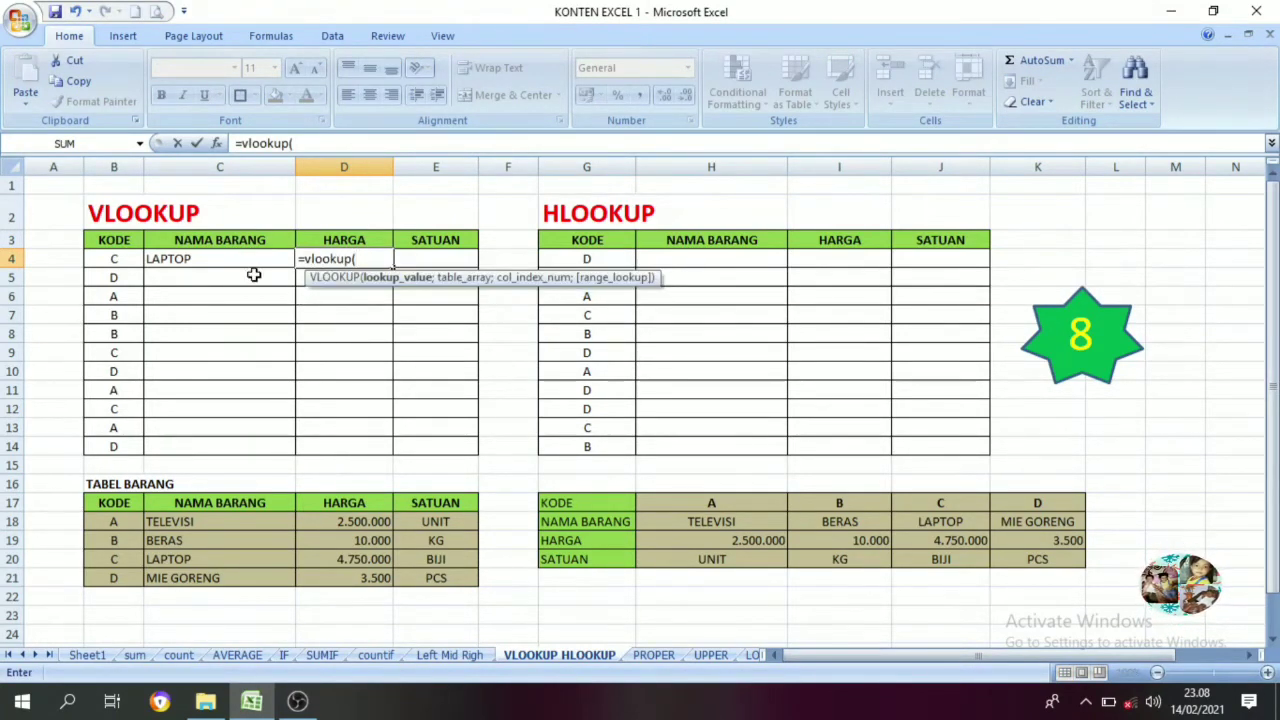
click(108, 262)
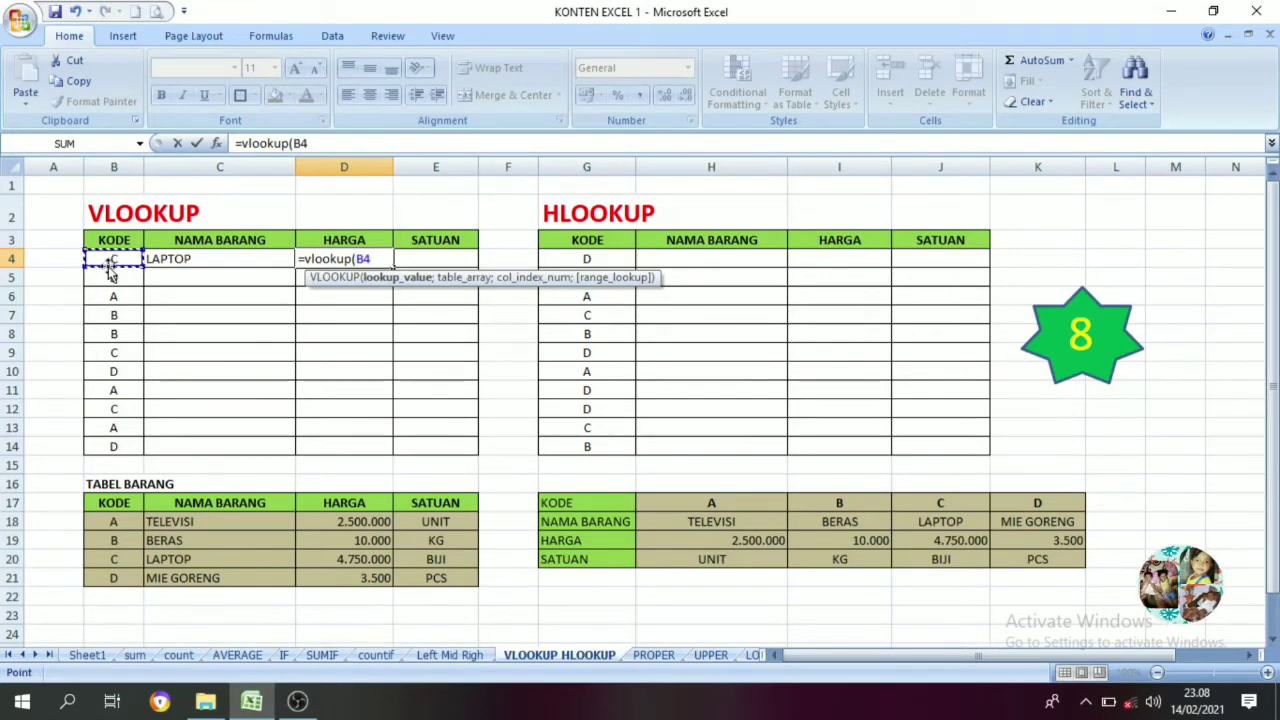
text(;)
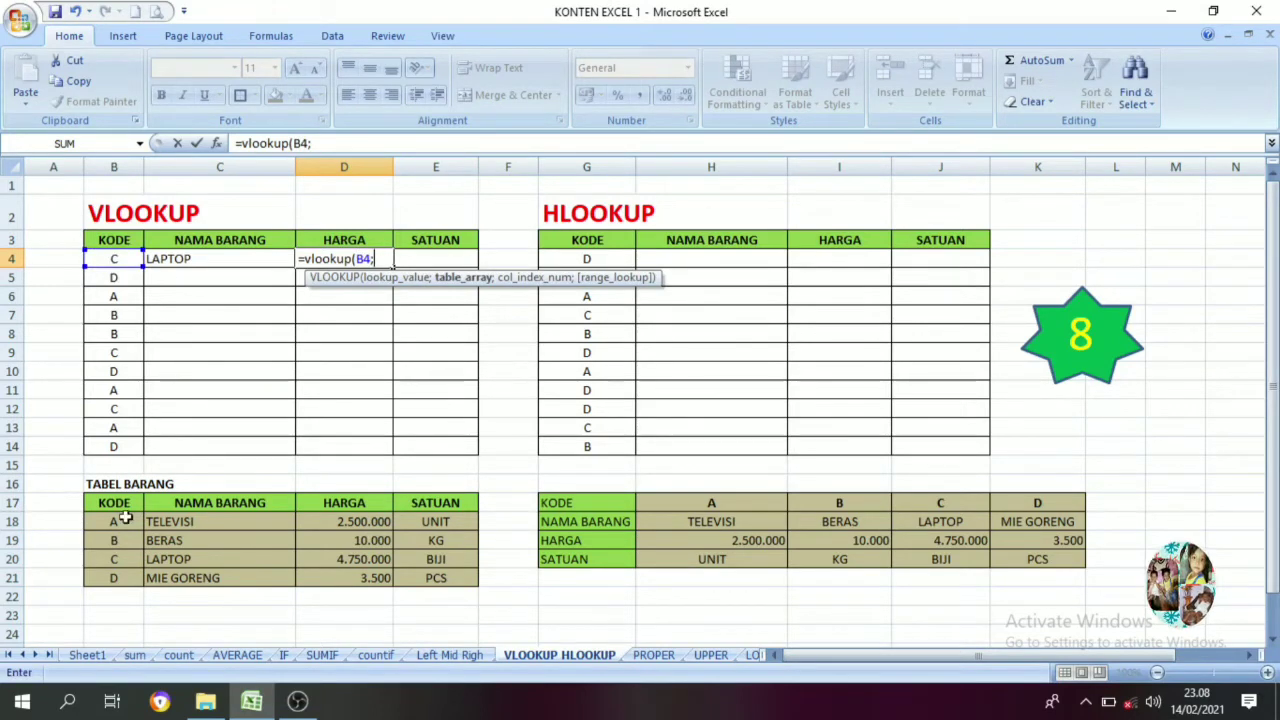
drag(110, 521, 451, 575)
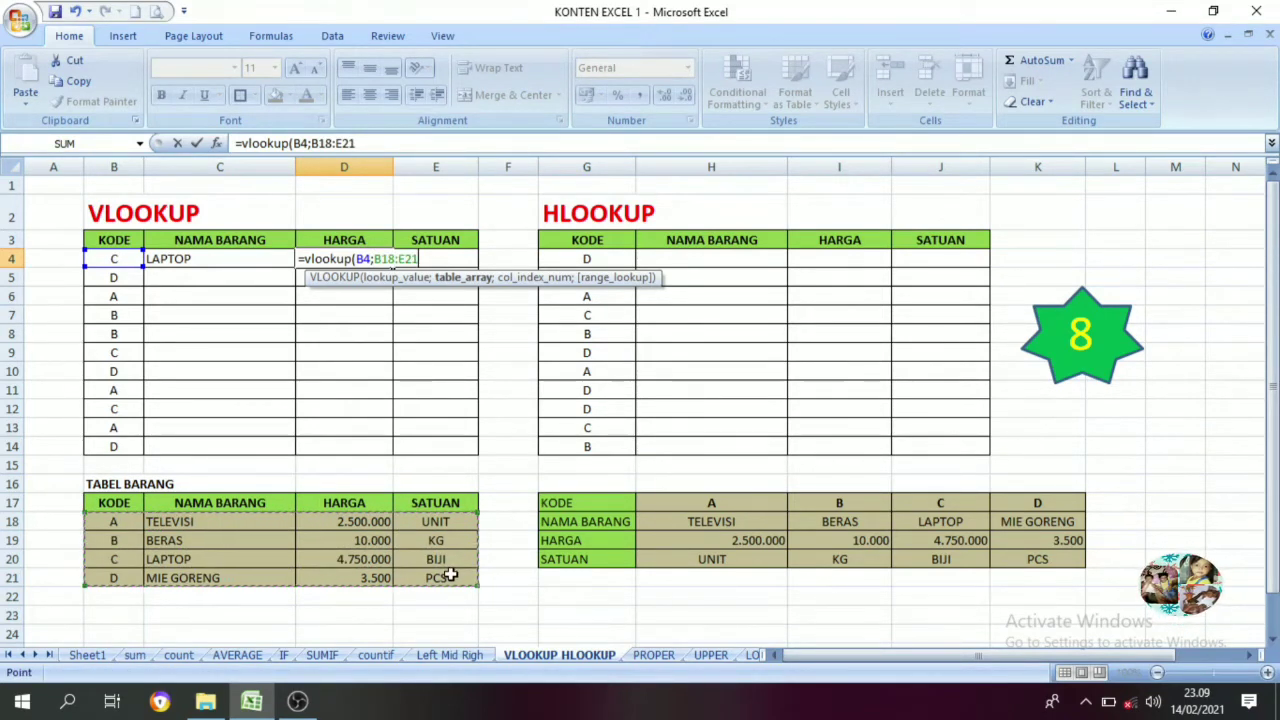
key(F4)
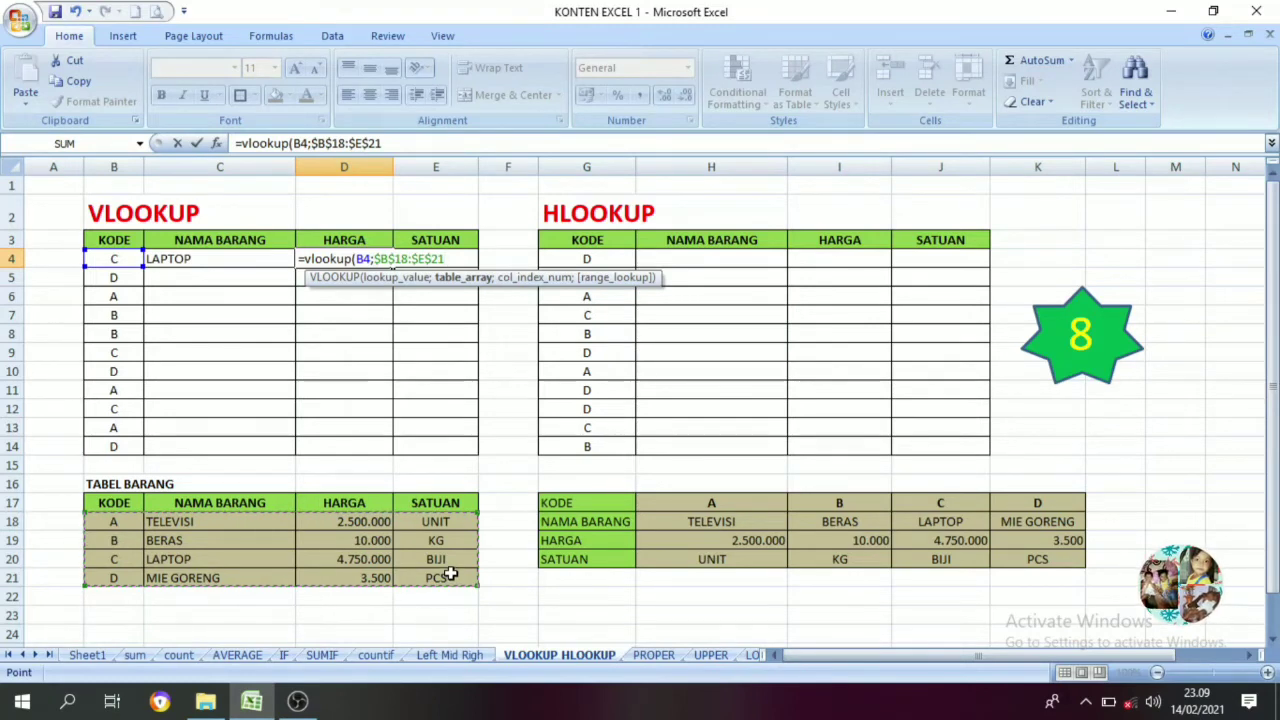
text(;)
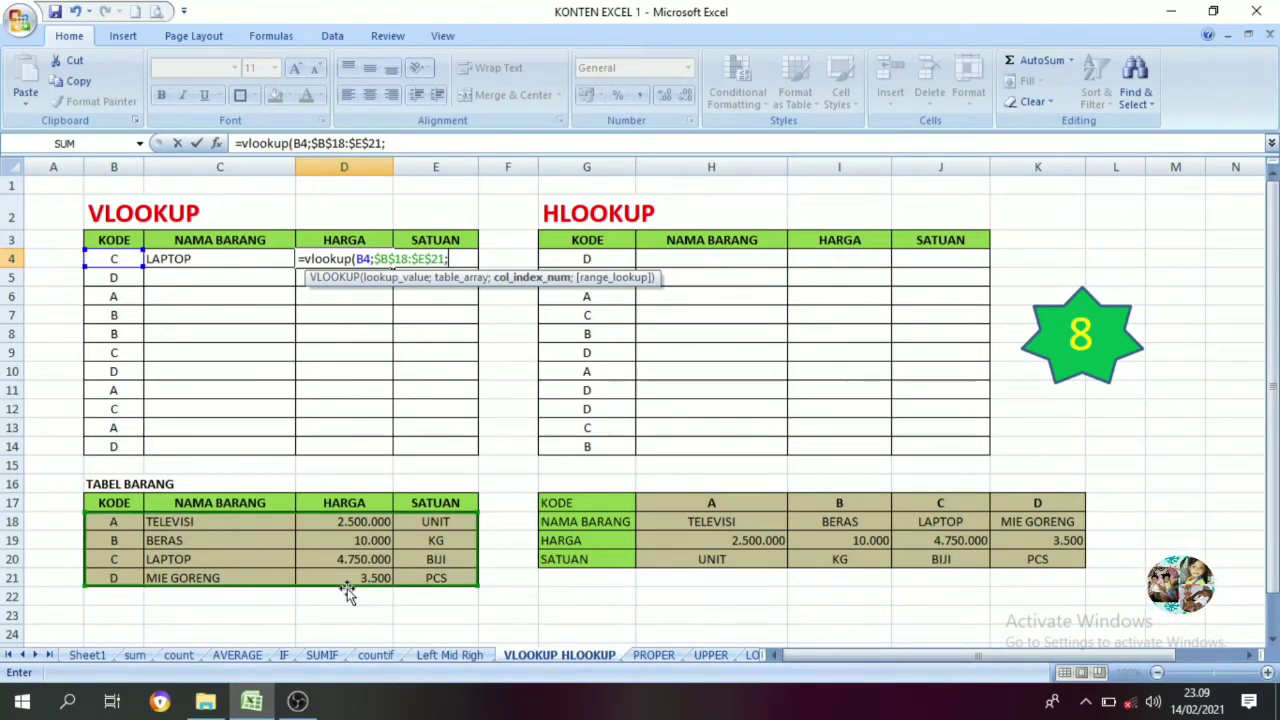
text())
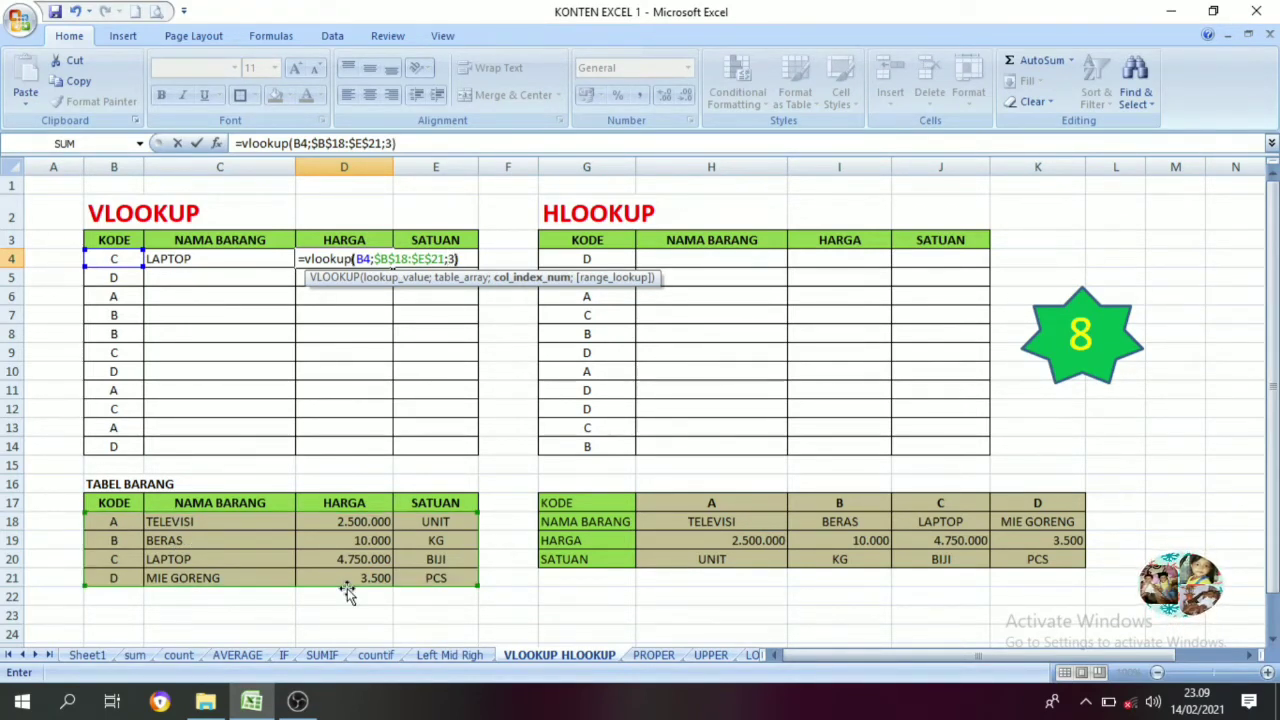
key(Return)
Look up the unit for code B4 into E4 under SATUAN with =vlookup(B4;$B$18:$E$21;4)
key(Up)
key(Right)
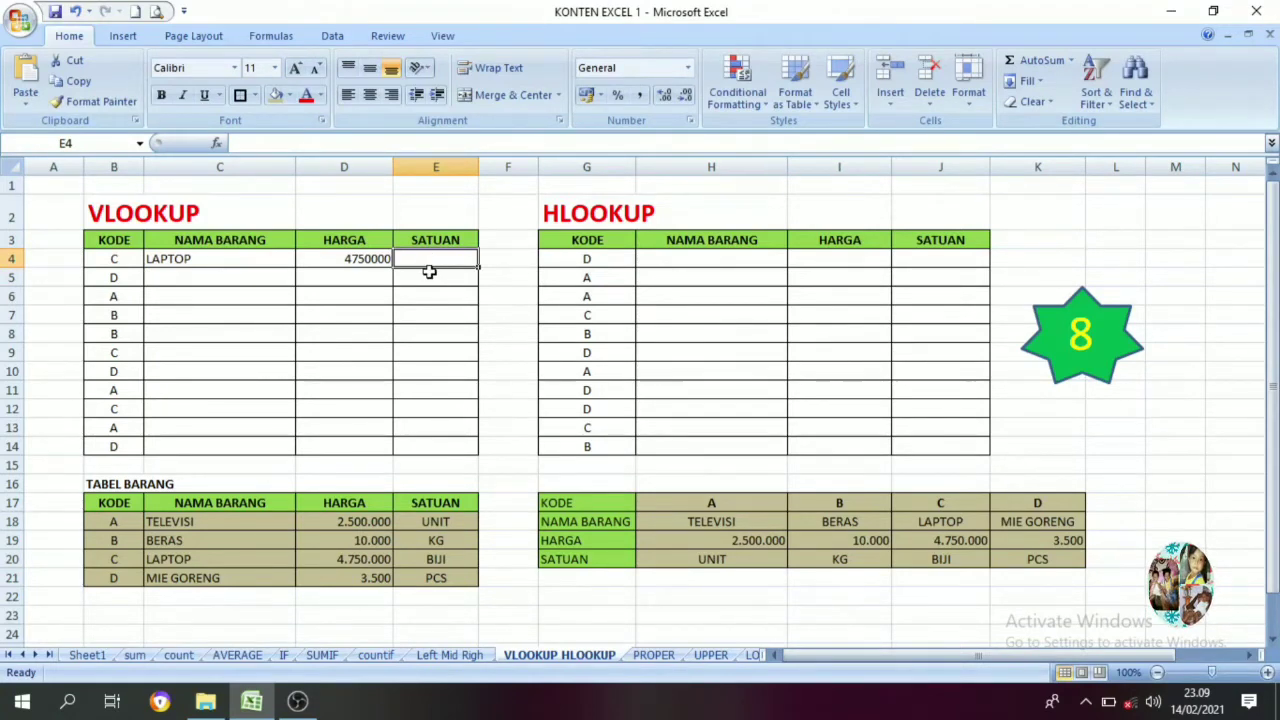
text(=vloou)
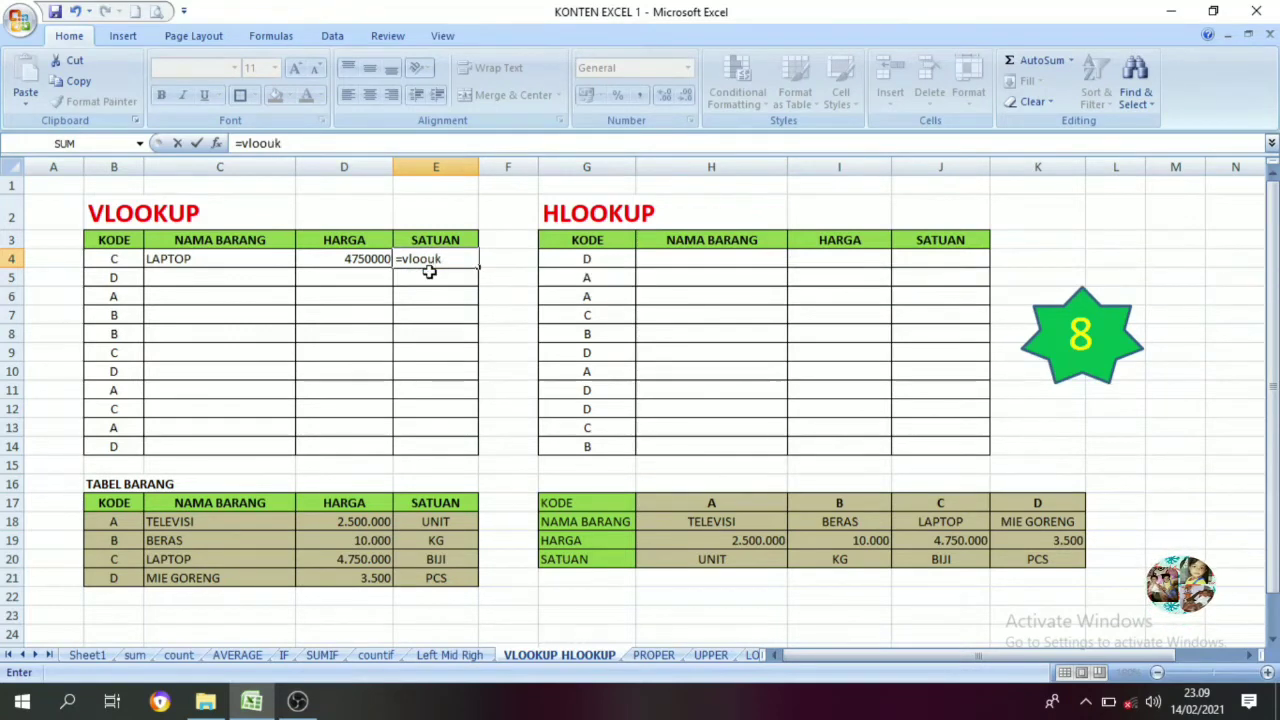
key(BackSpace)
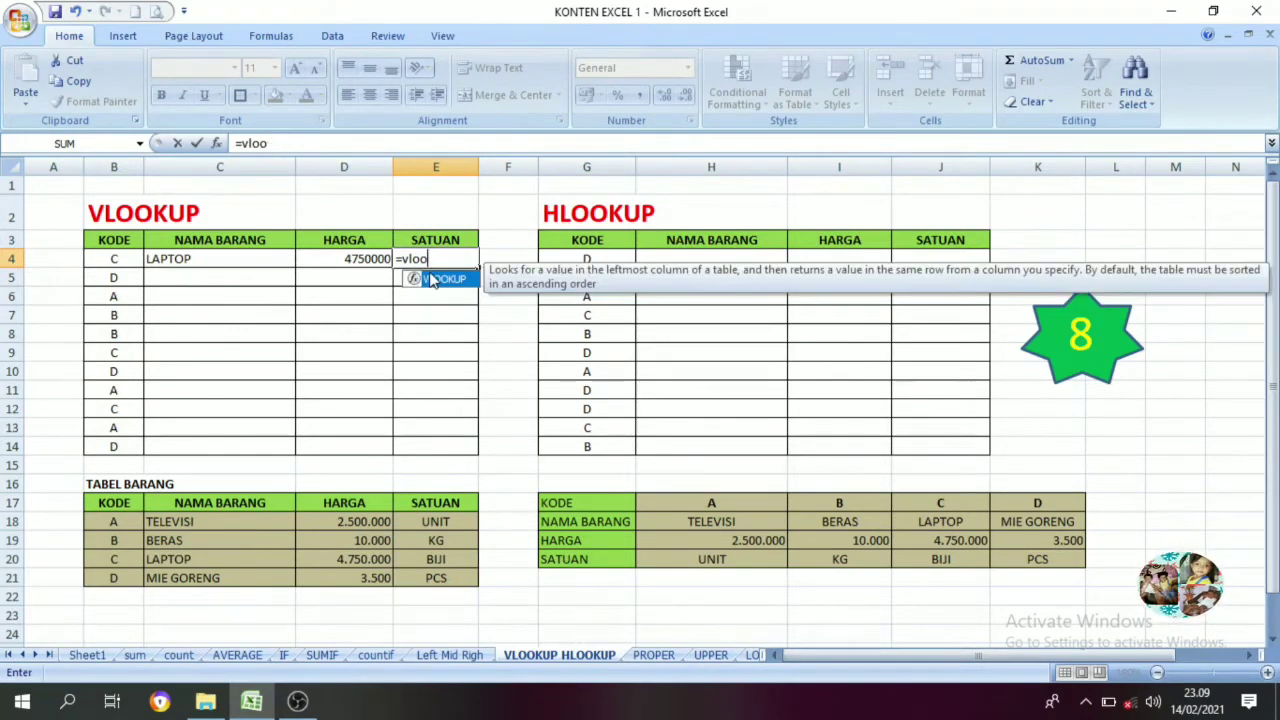
text(ku)
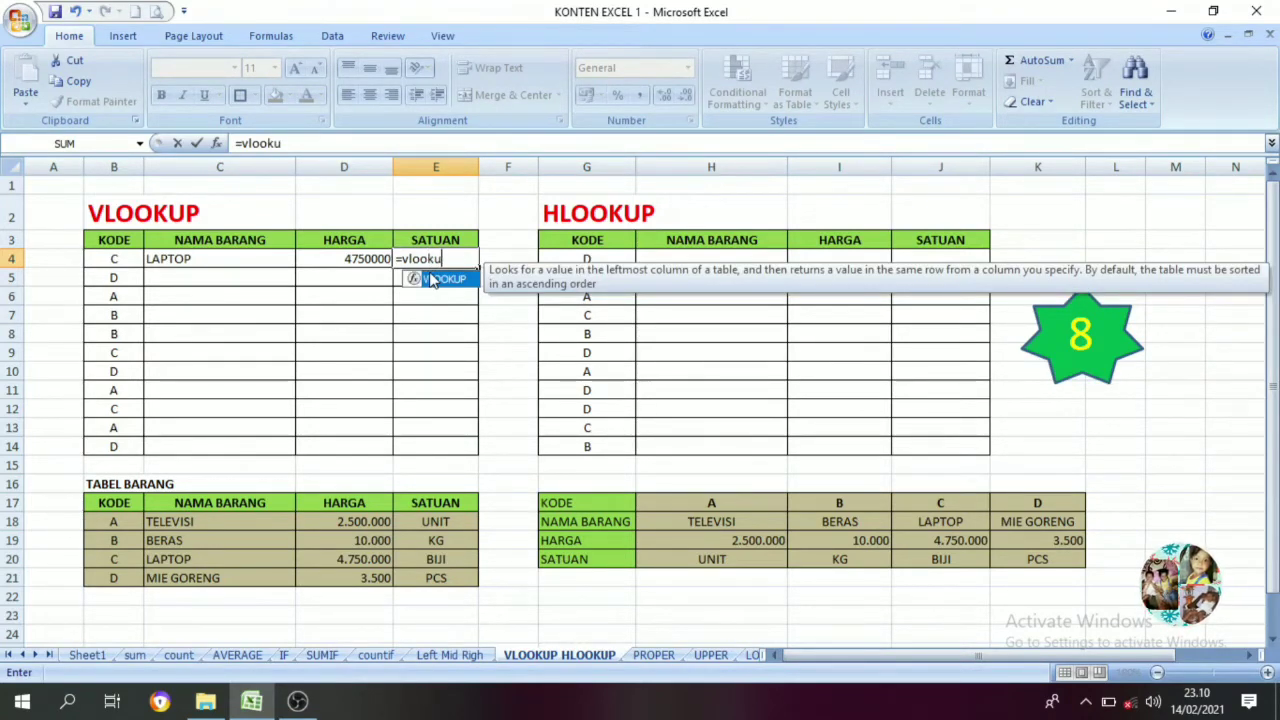
text(p()
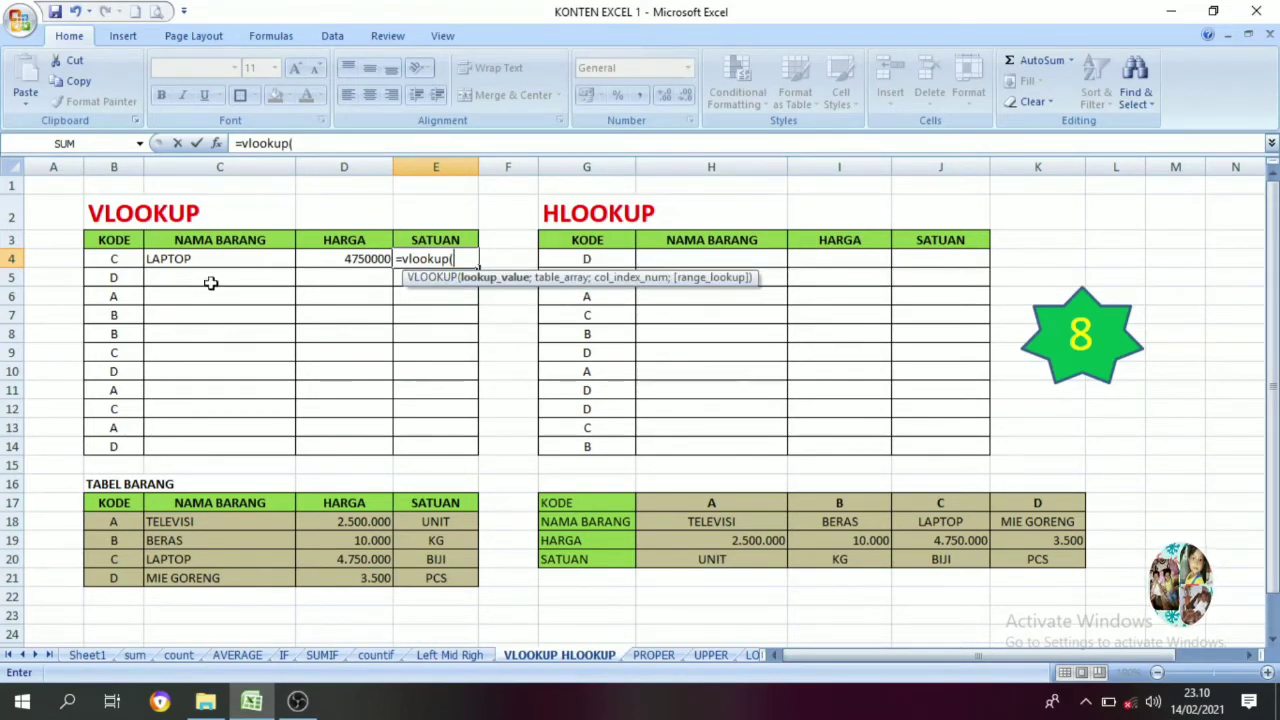
click(120, 259)
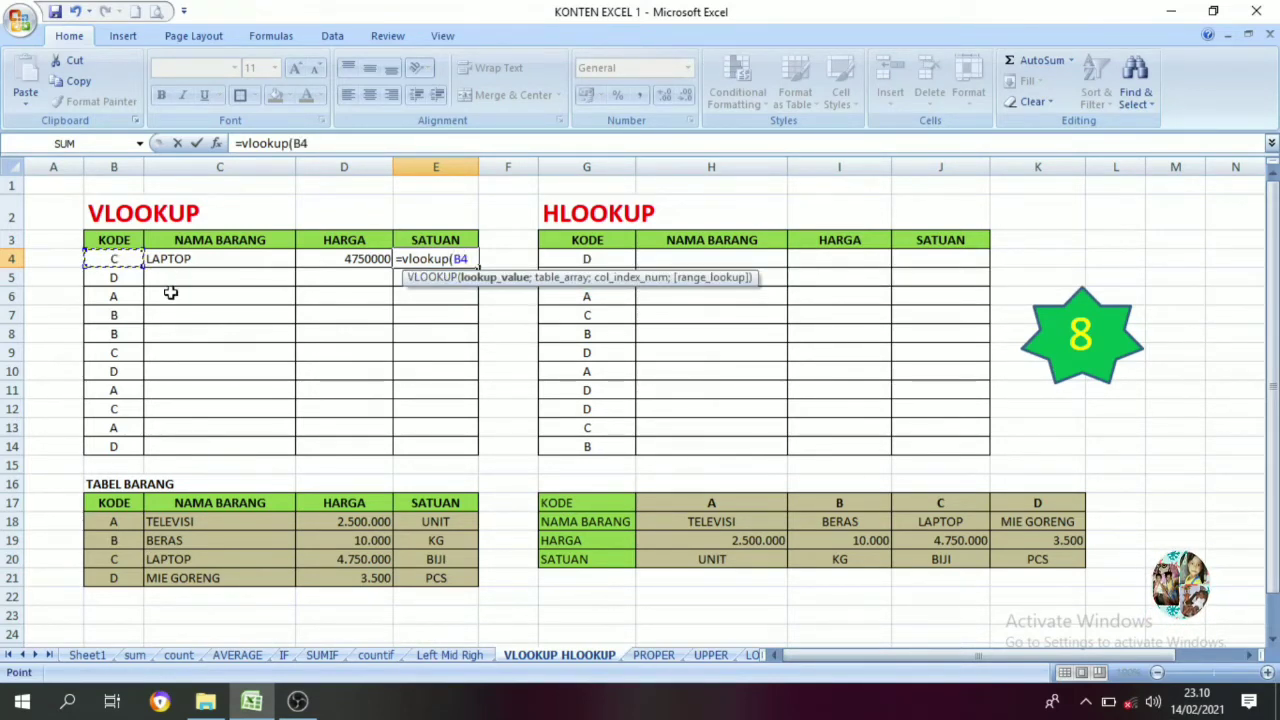
text(;)
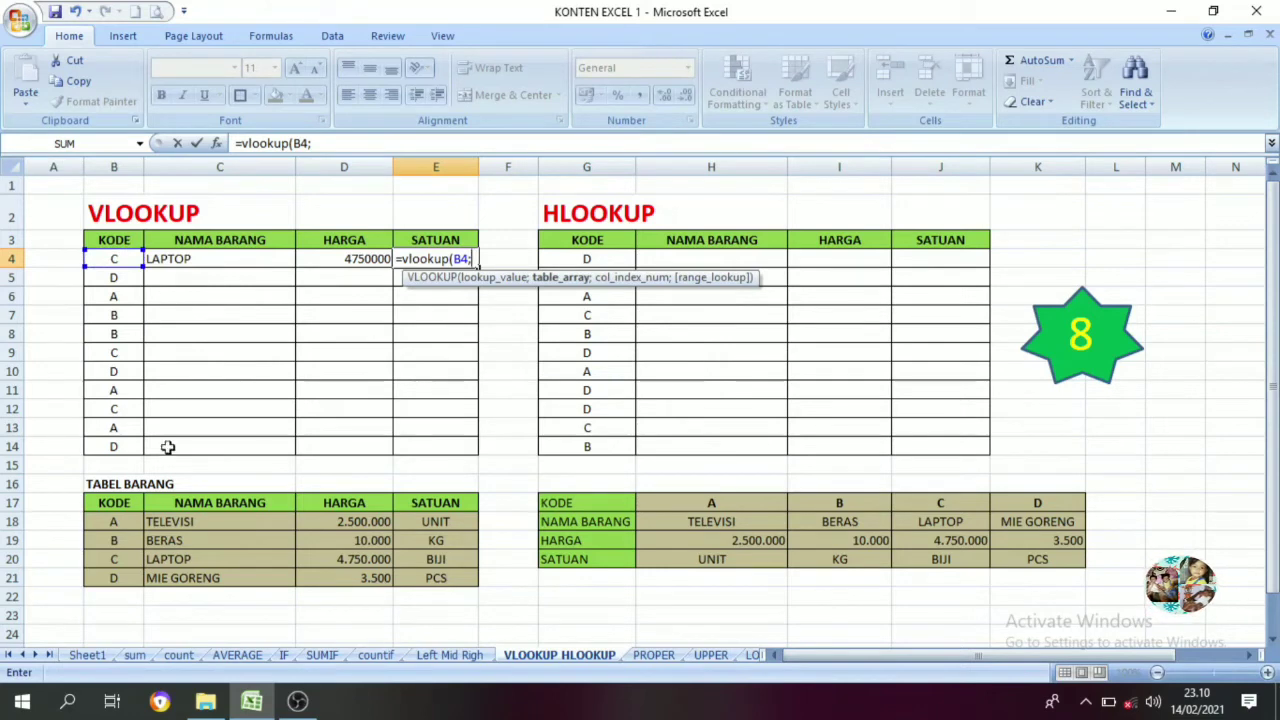
drag(114, 519, 440, 577)
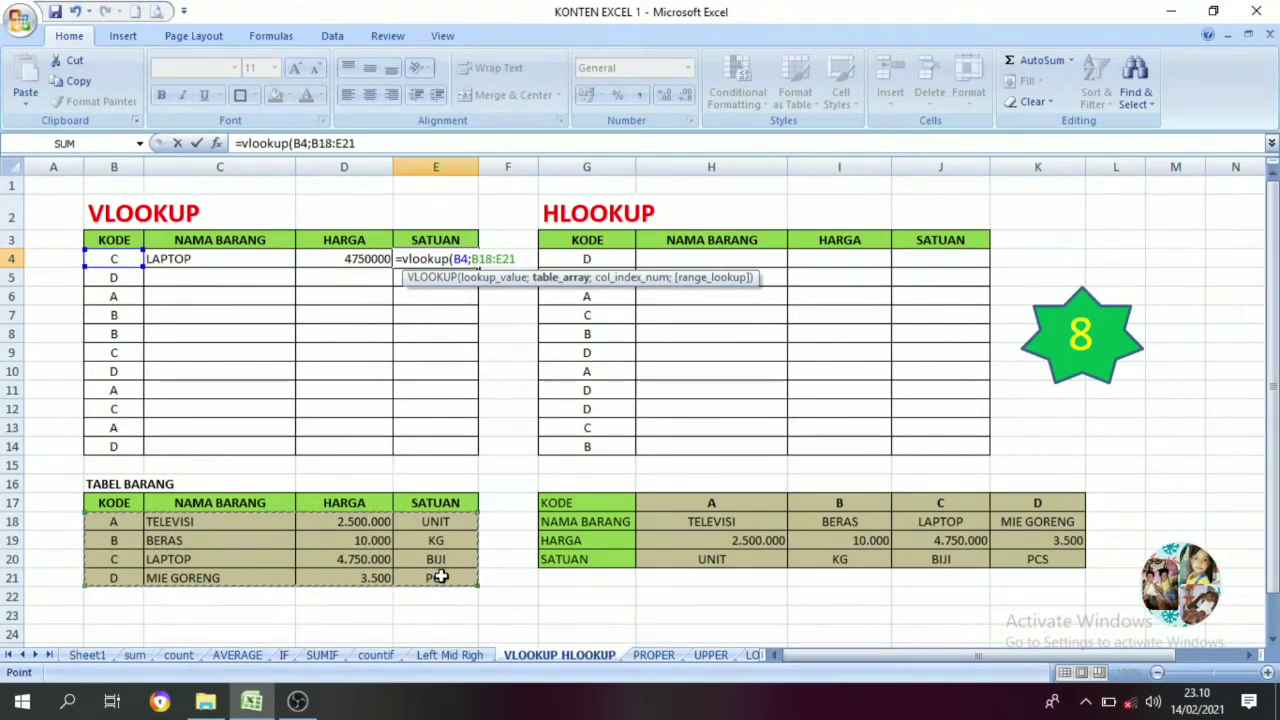
key(F4)
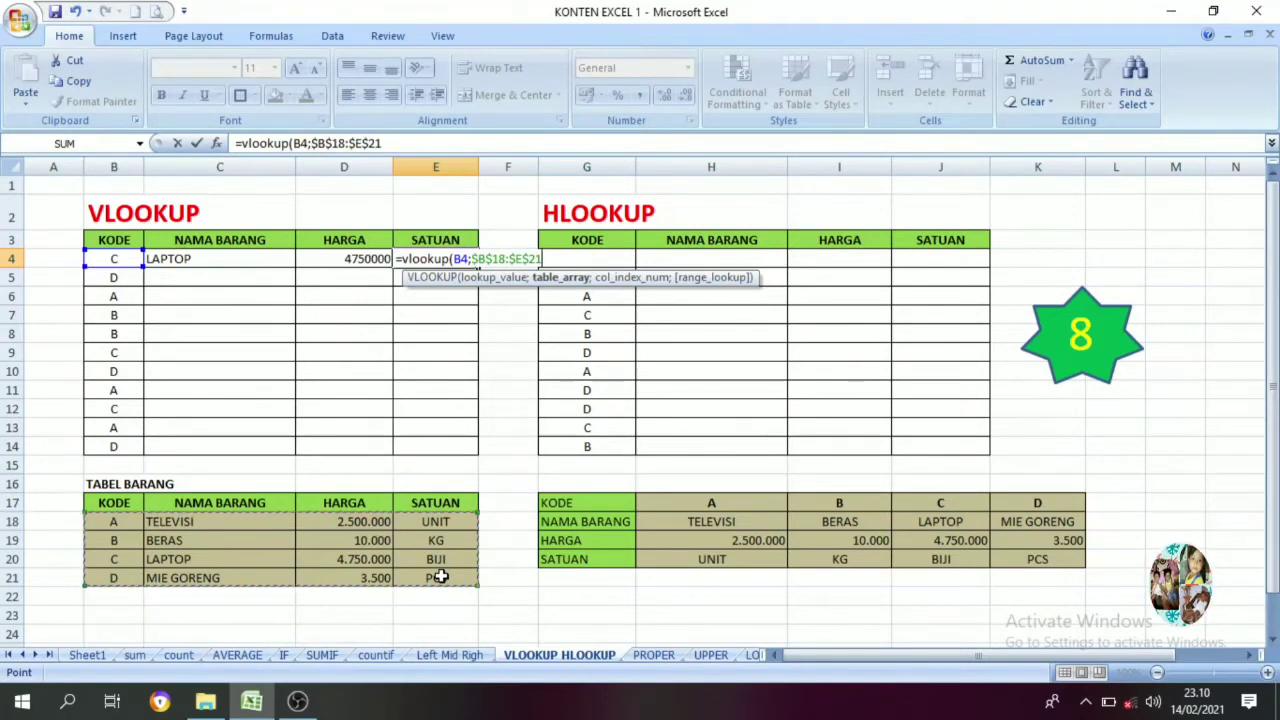
text(;)
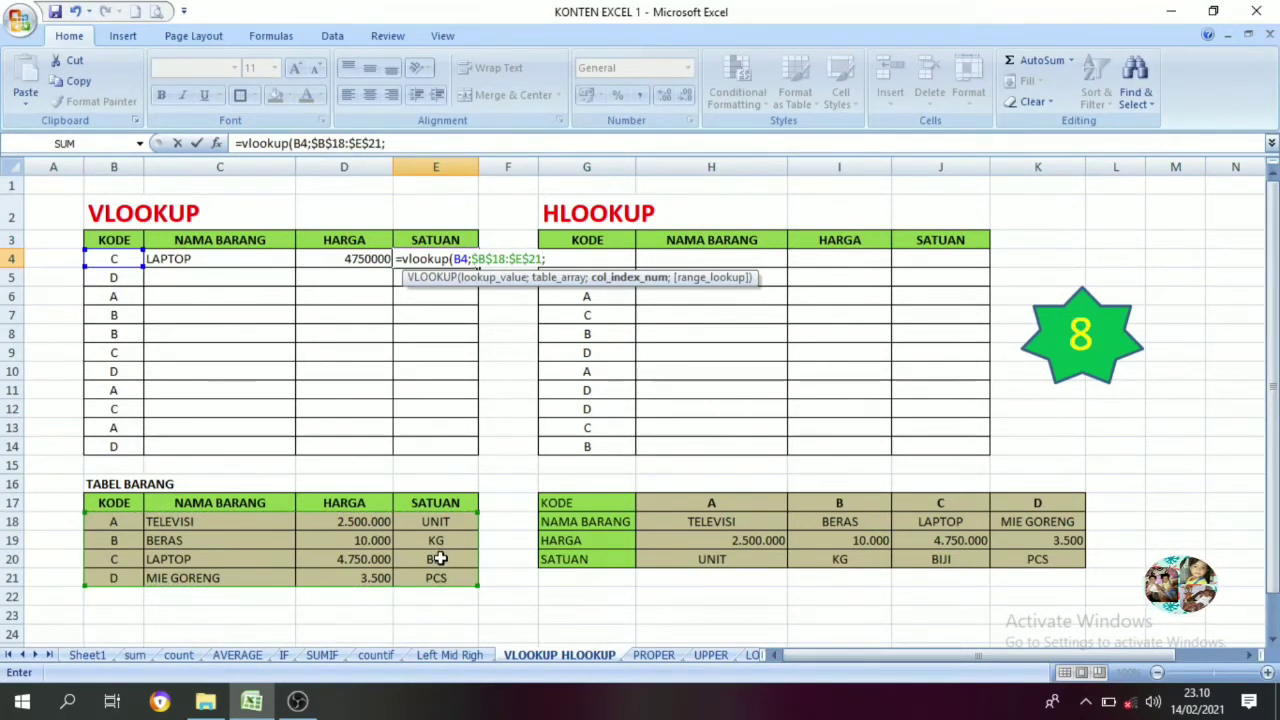
text(4))
key(Return)
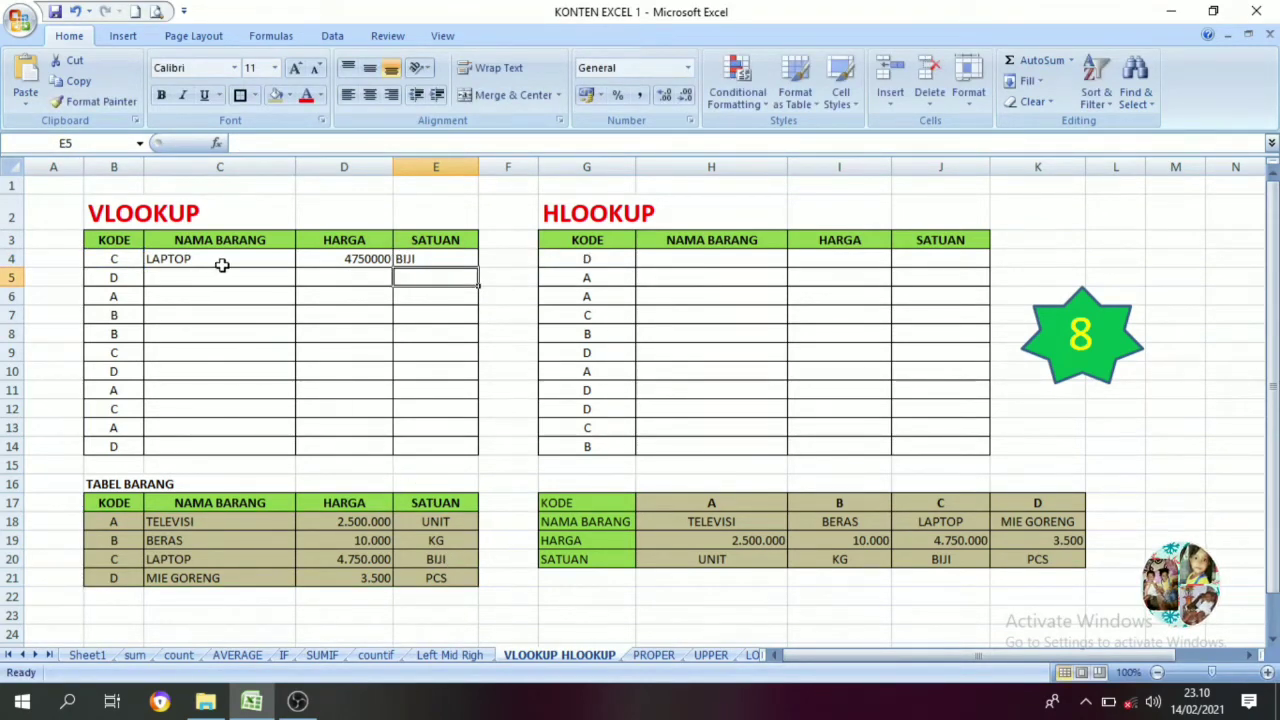
Fill the three VLOOKUP formulas in C4:E4 down through row 14
drag(223, 263, 482, 448)
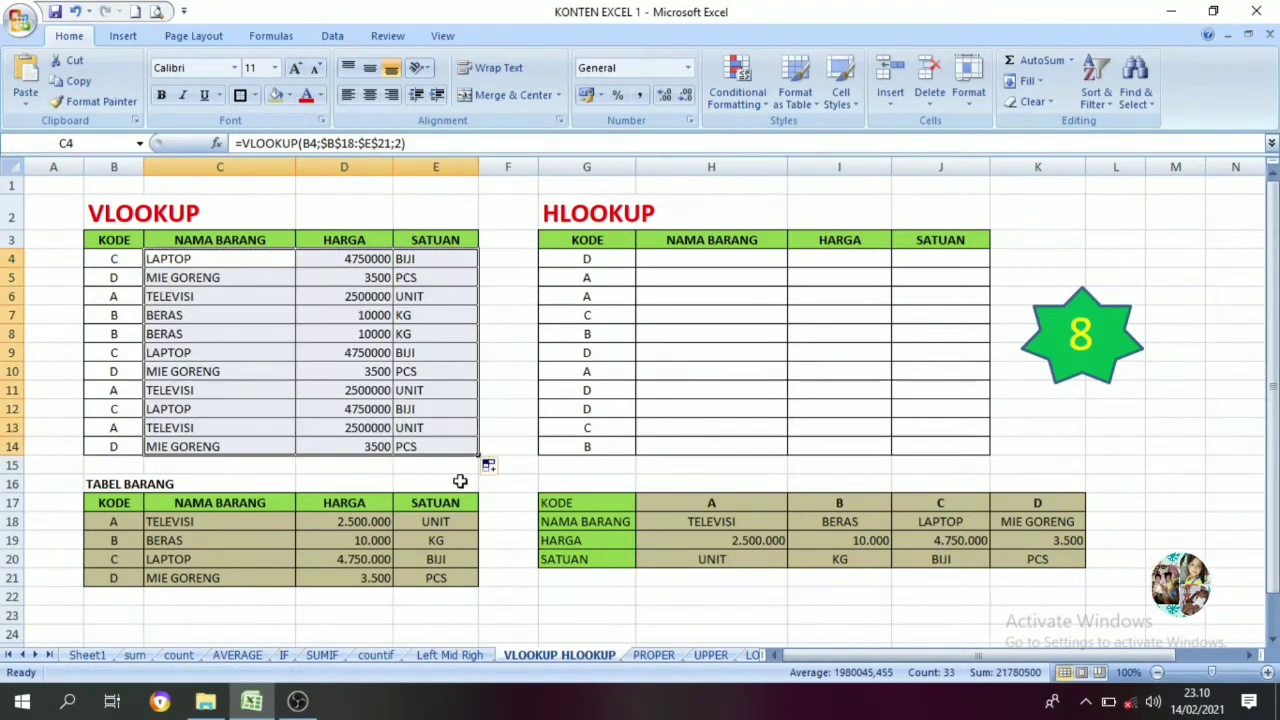
click(285, 337)
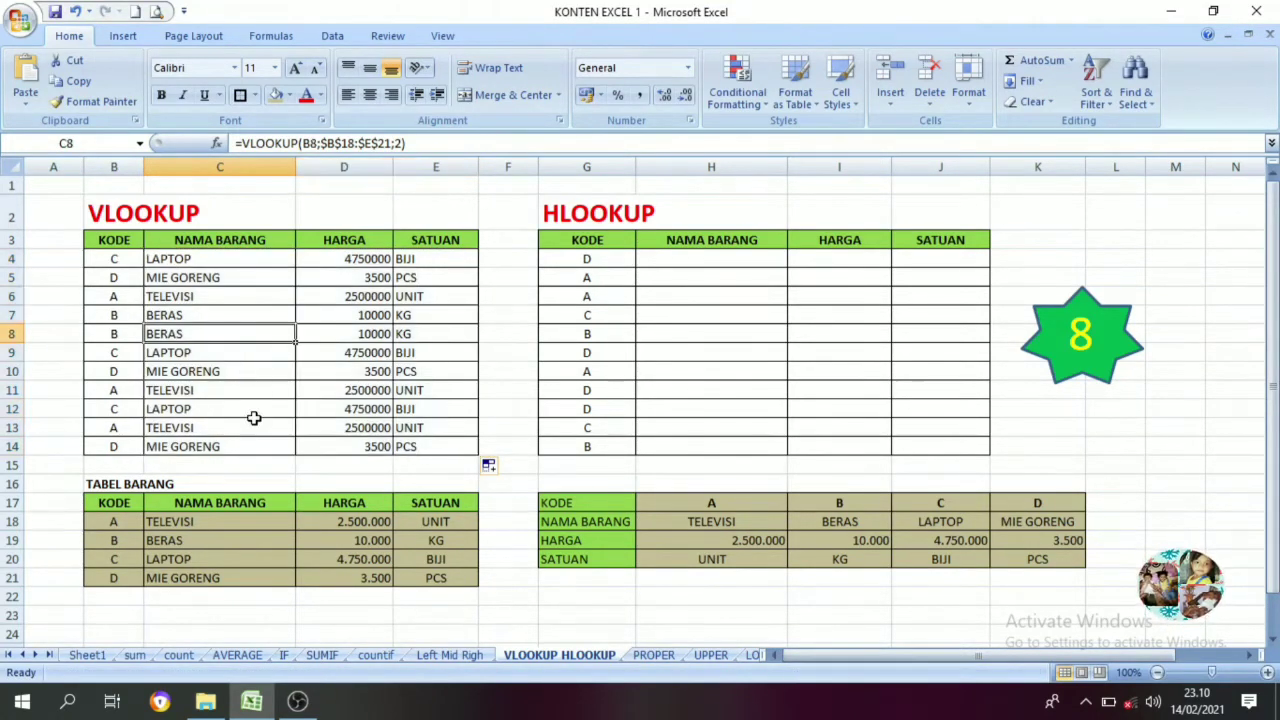
Change the item code in B4 of the VLOOKUP table to an uppercase A
click(124, 264)
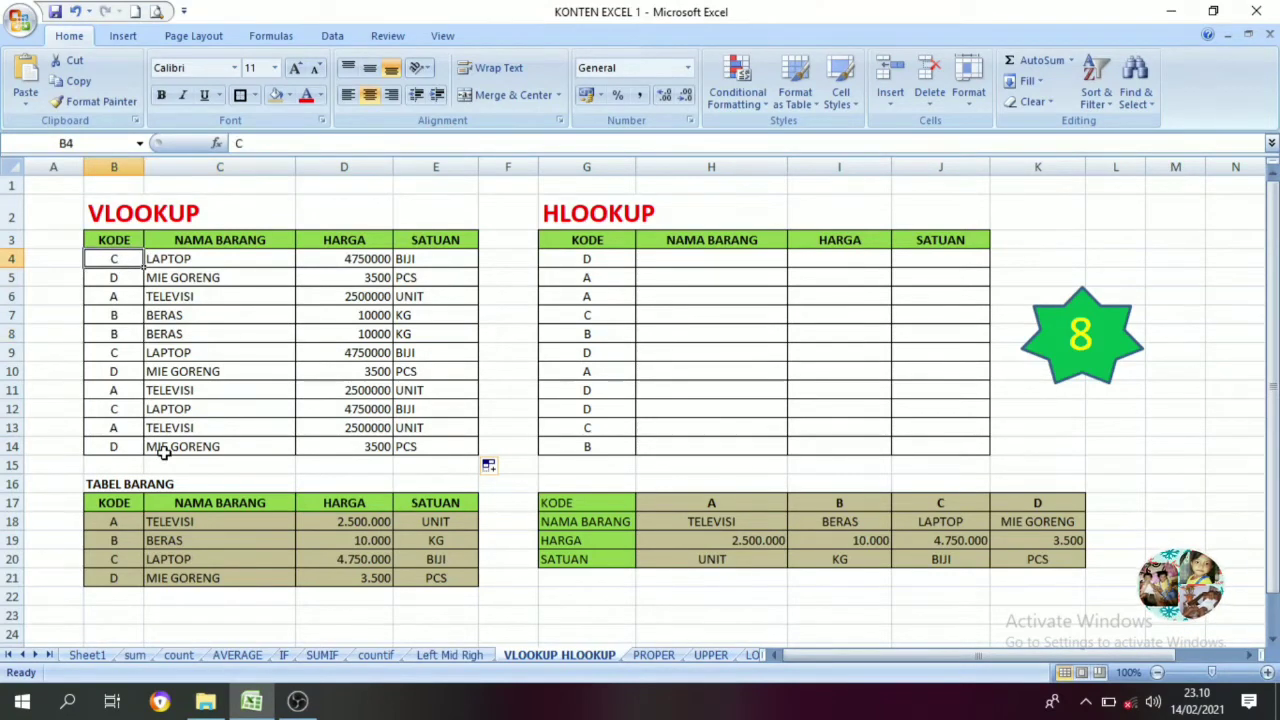
text(a)
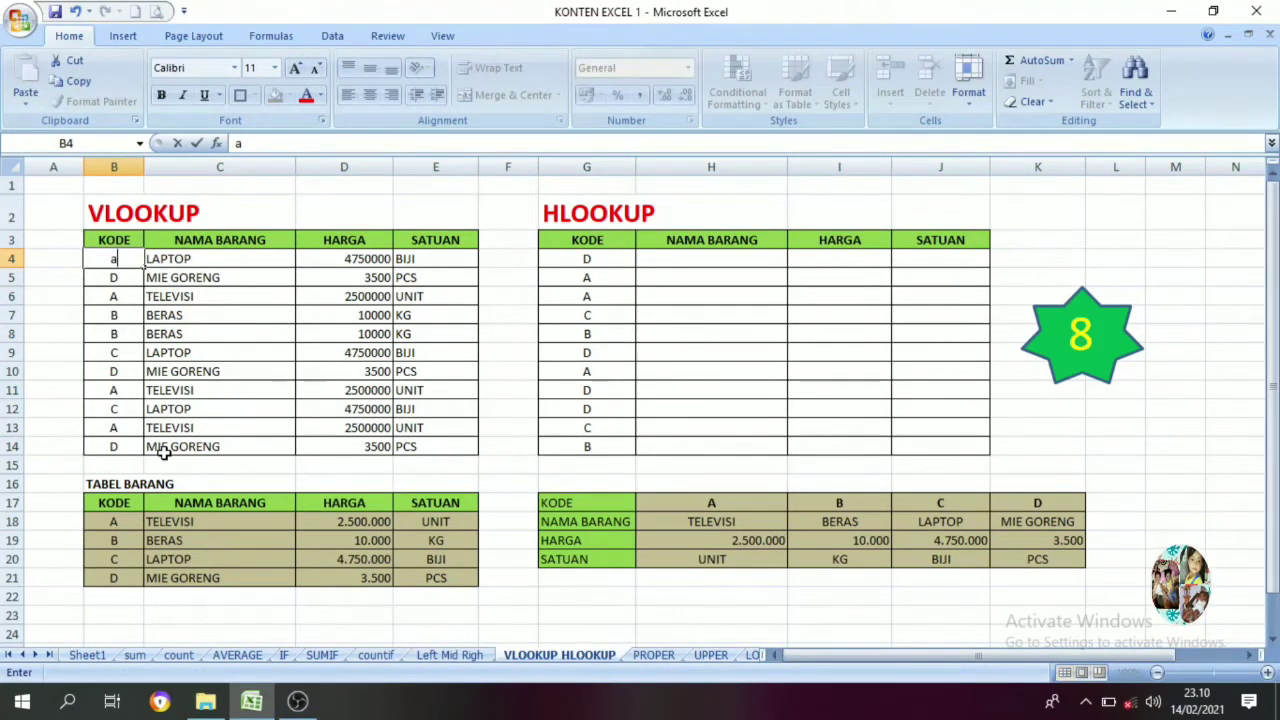
key(Return)
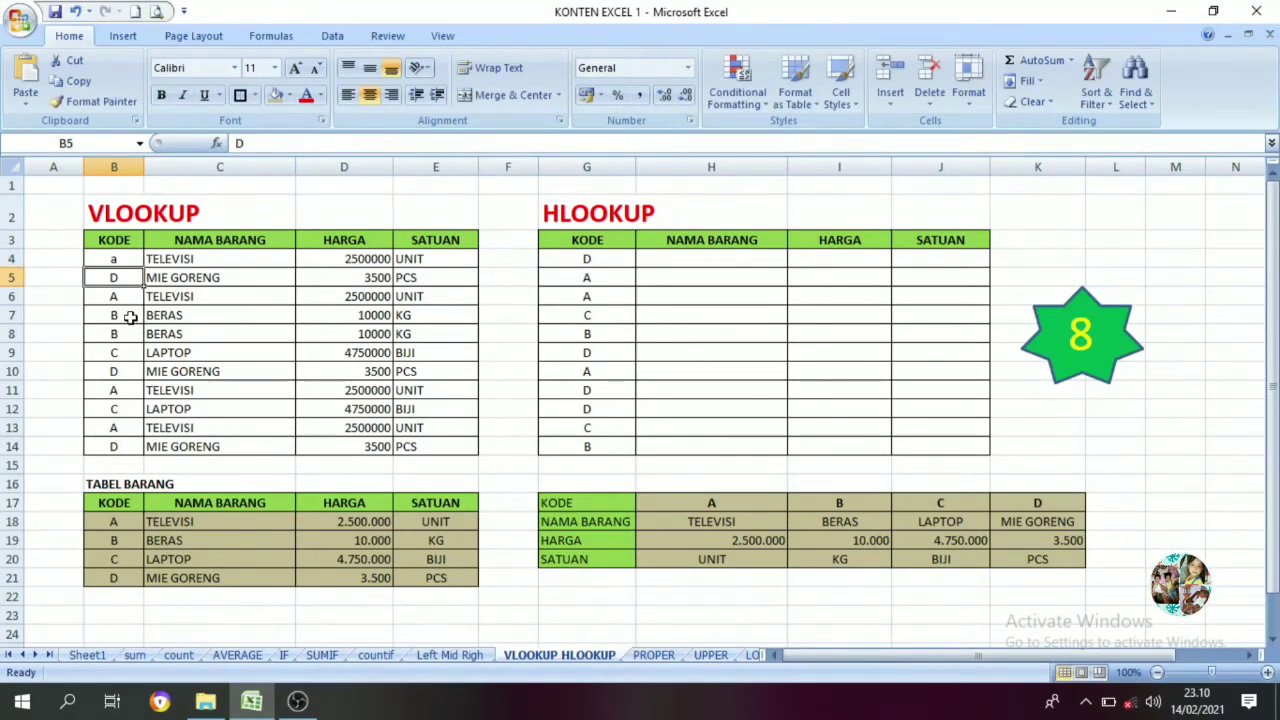
click(123, 262)
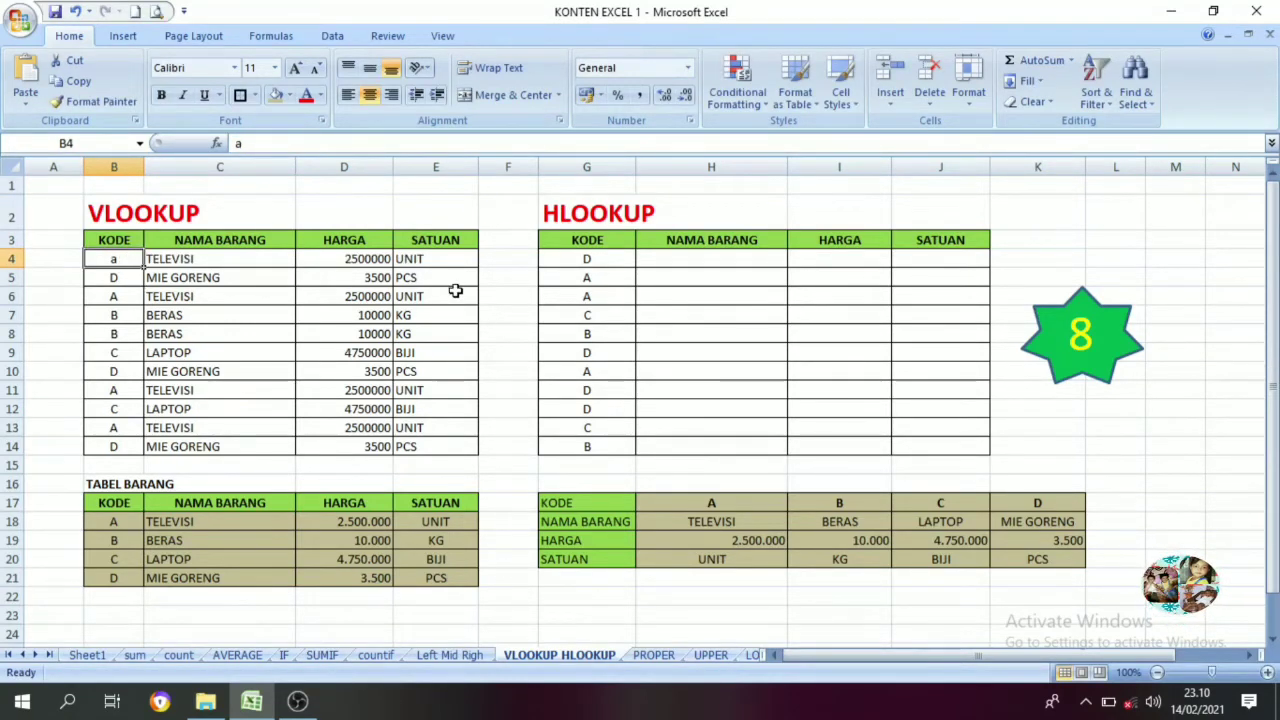
text(A)
key(Return)
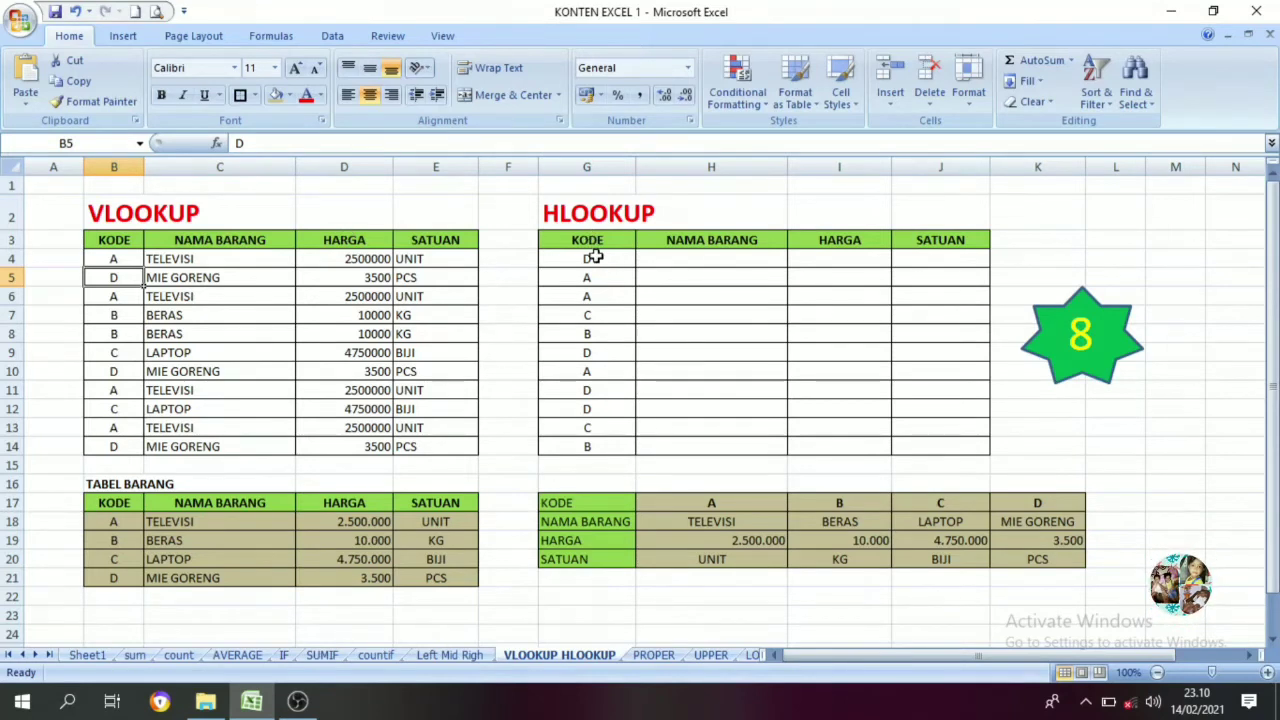
Begin the item name formula in H4 under NAMA BARANG of the HLOOKUP table with =hlookup(
click(653, 261)
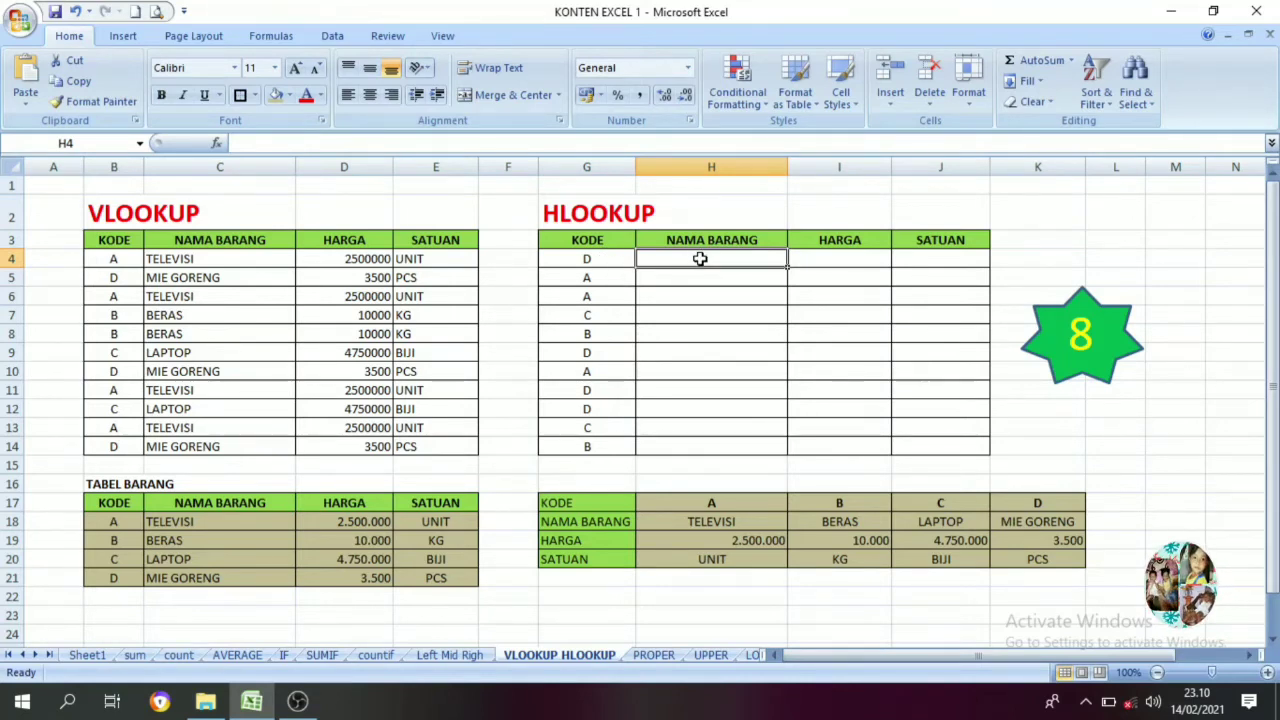
text(=)
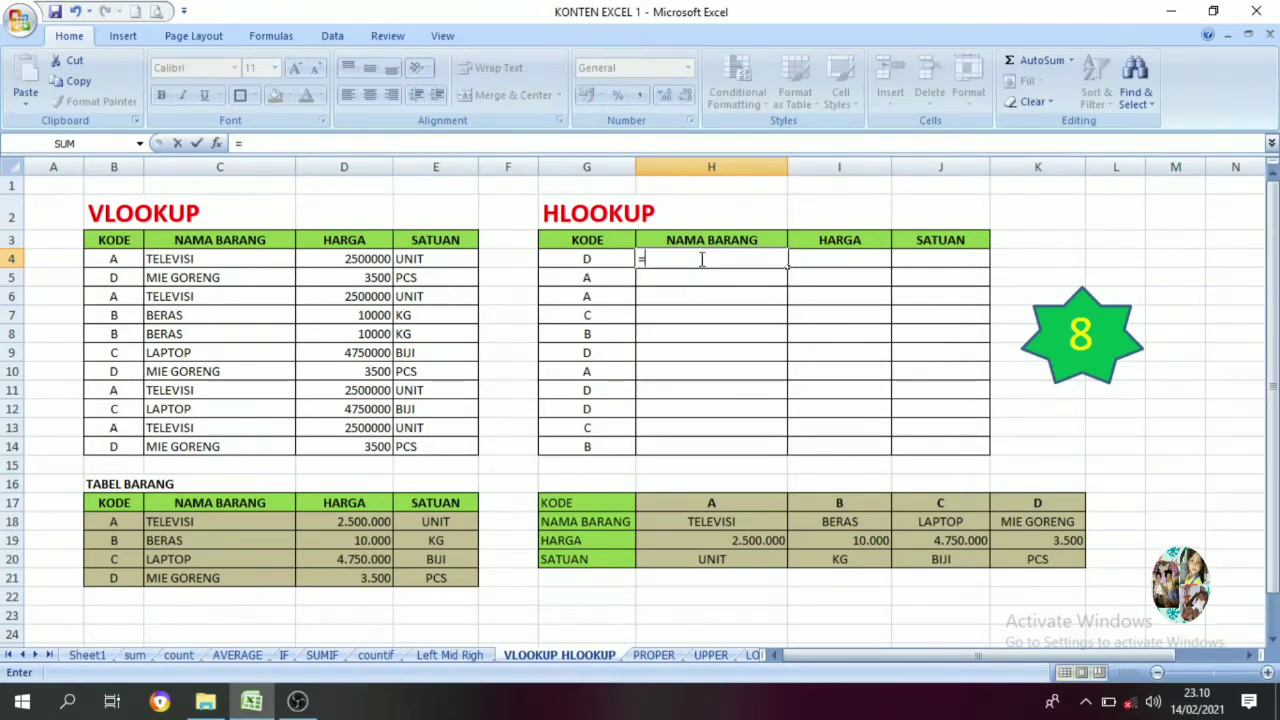
text(hloouk)
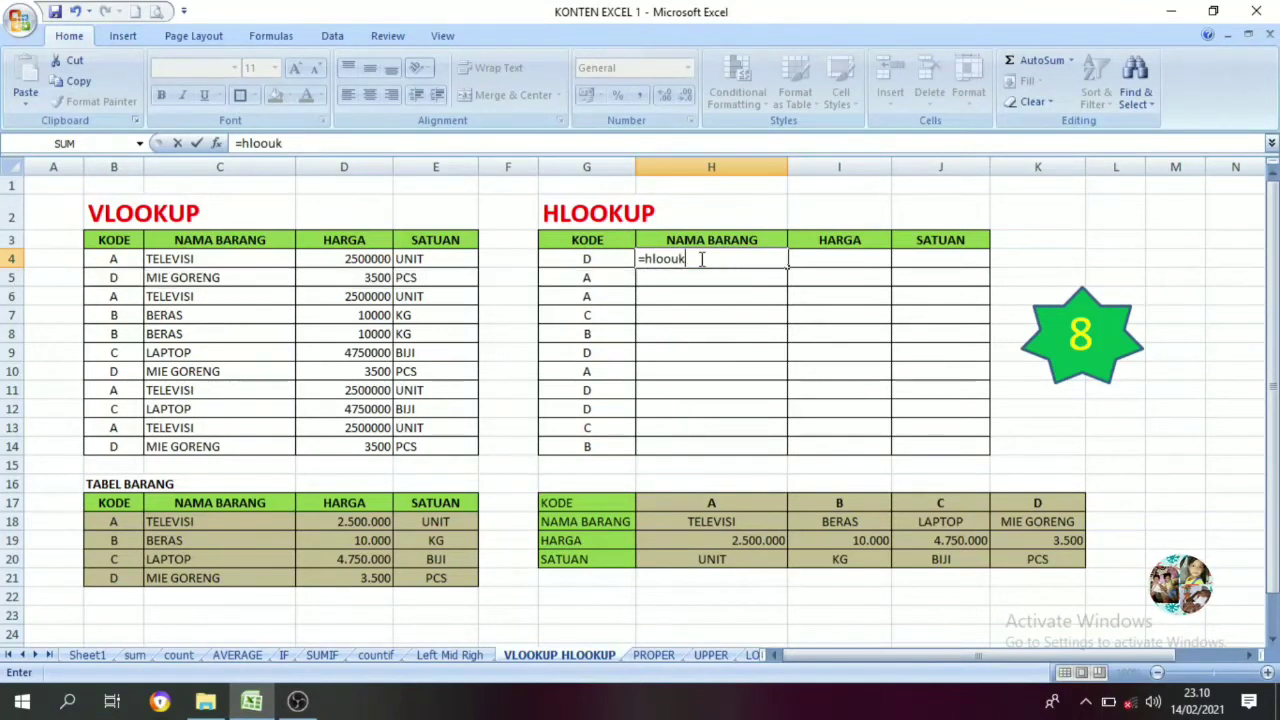
key(BackSpace)
key(BackSpace)
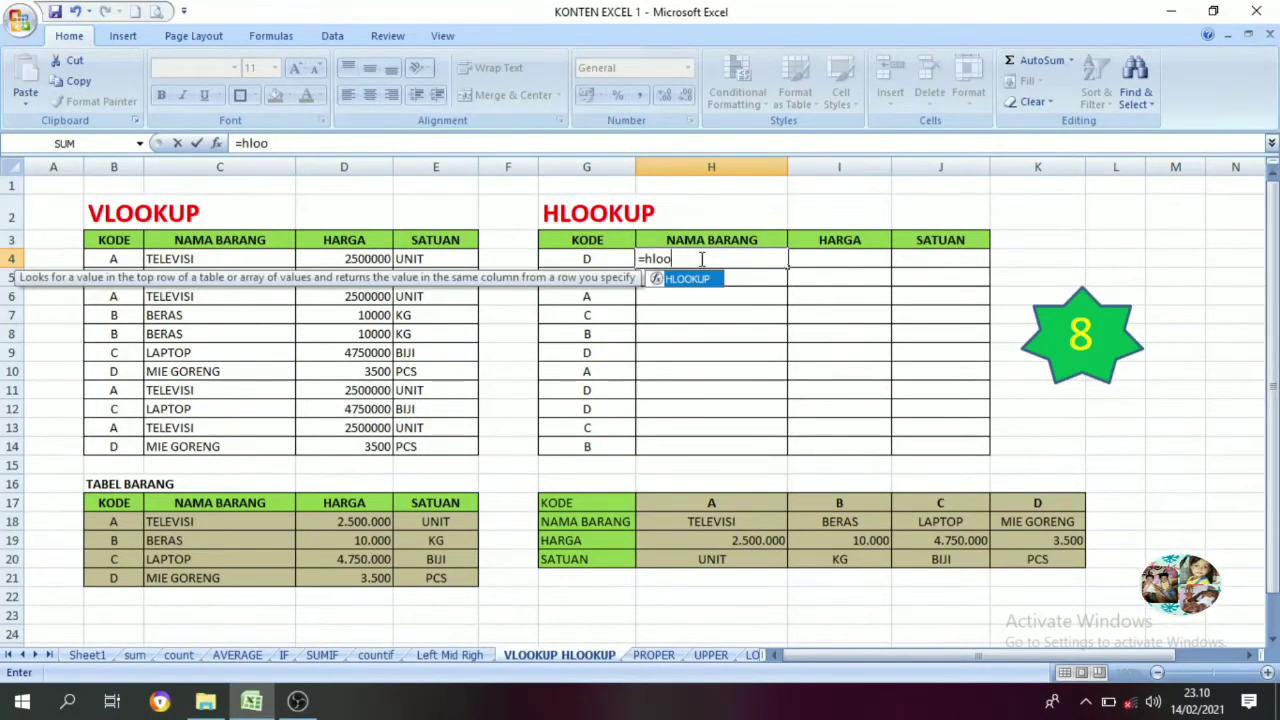
text(l)
key(BackSpace)
text(kup()
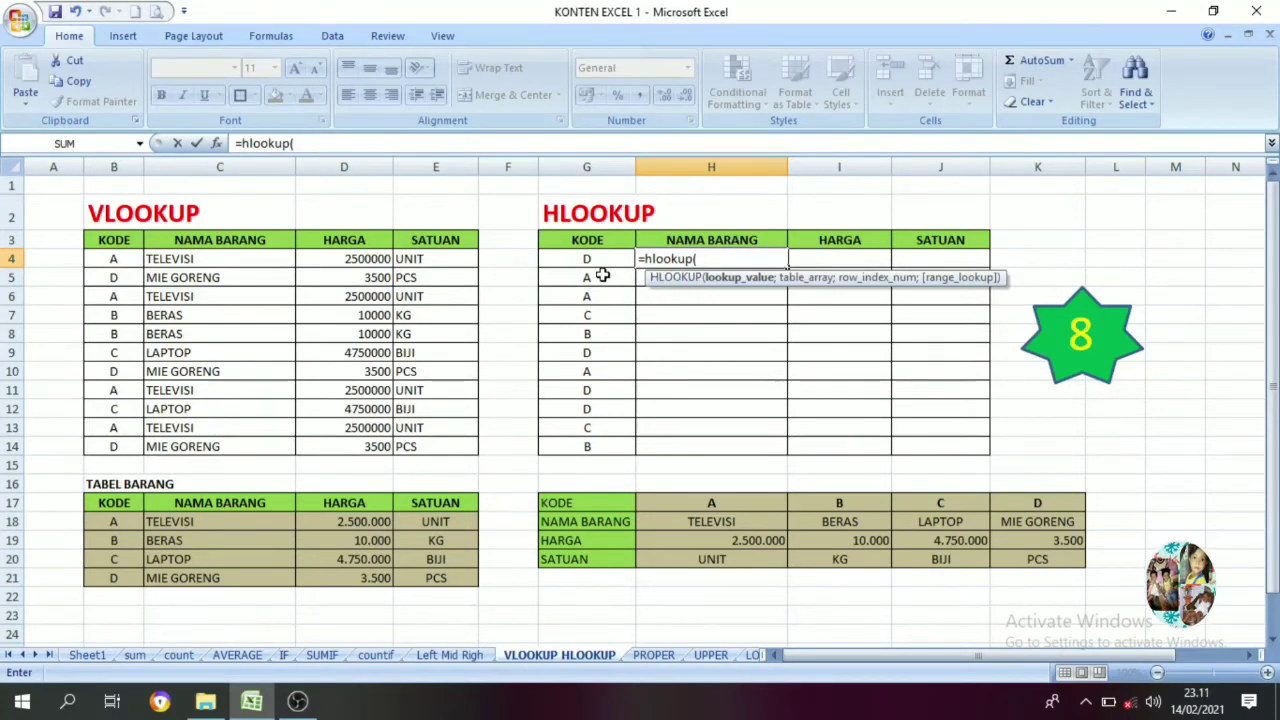
click(600, 262)
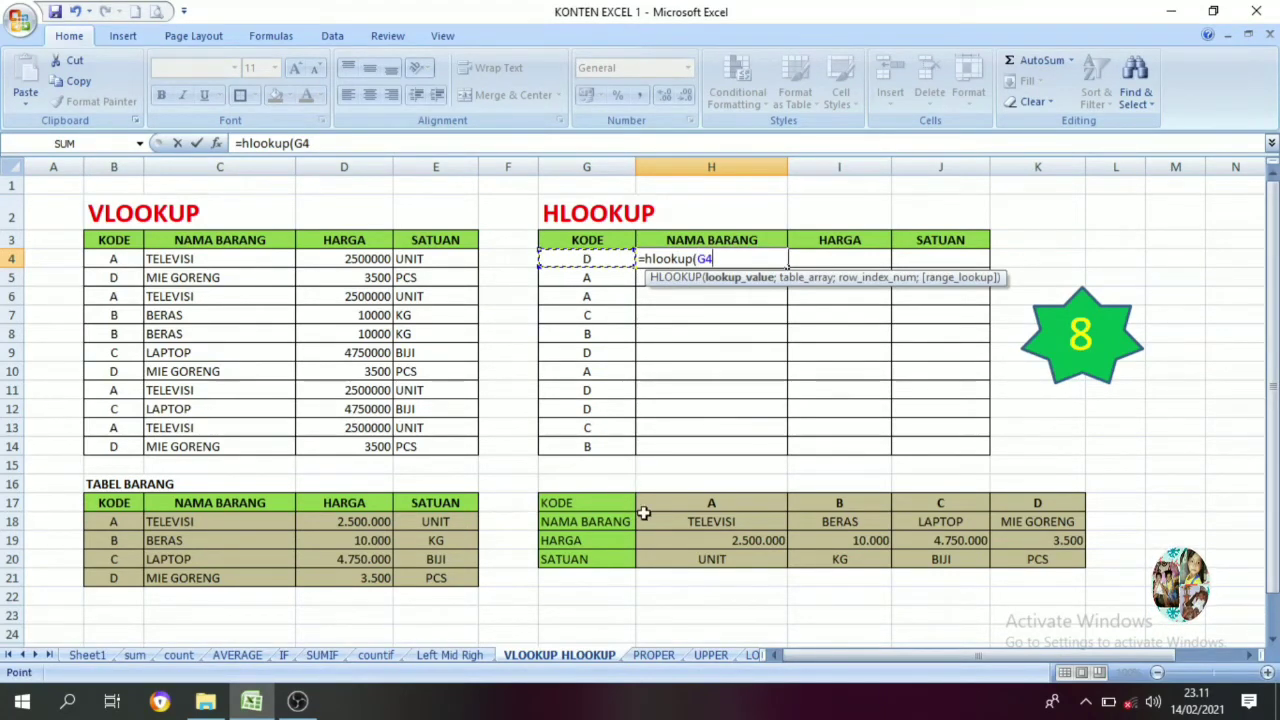
drag(680, 505, 1040, 566)
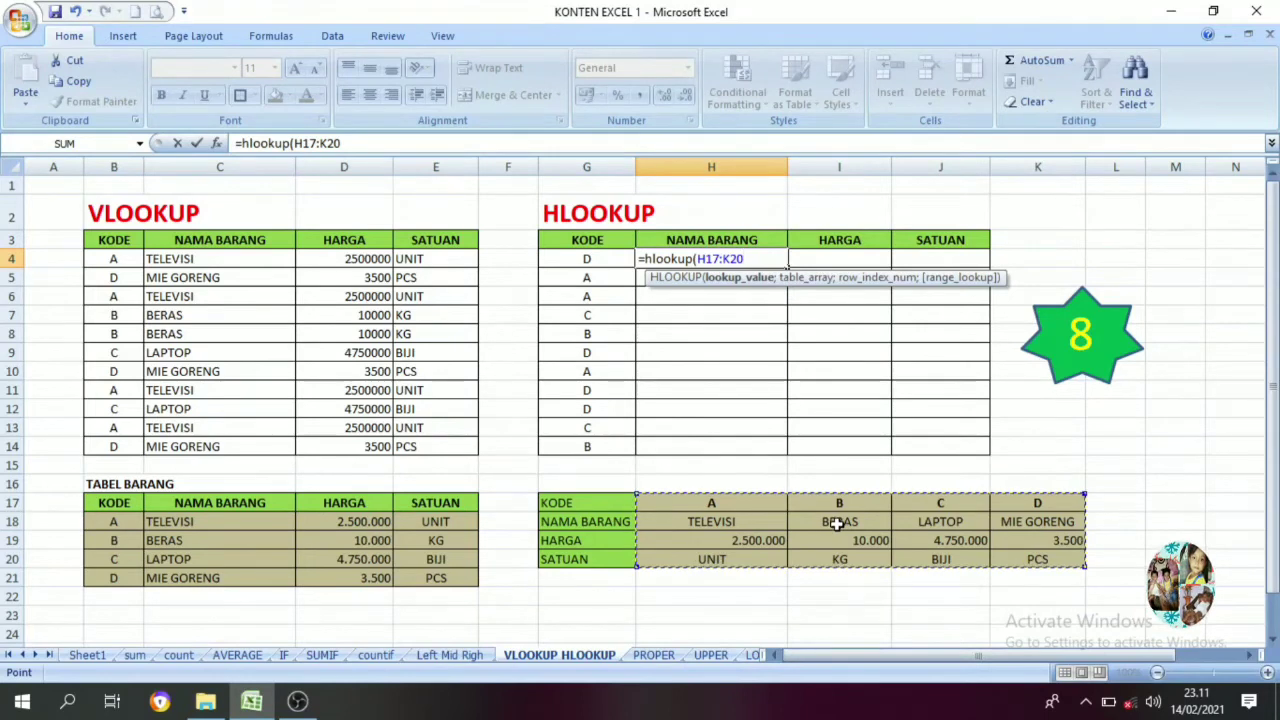
key(BackSpace)
key(BackSpace)
key(BackSpace)
key(BackSpace)
key(BackSpace)
key(BackSpace)
key(BackSpace)
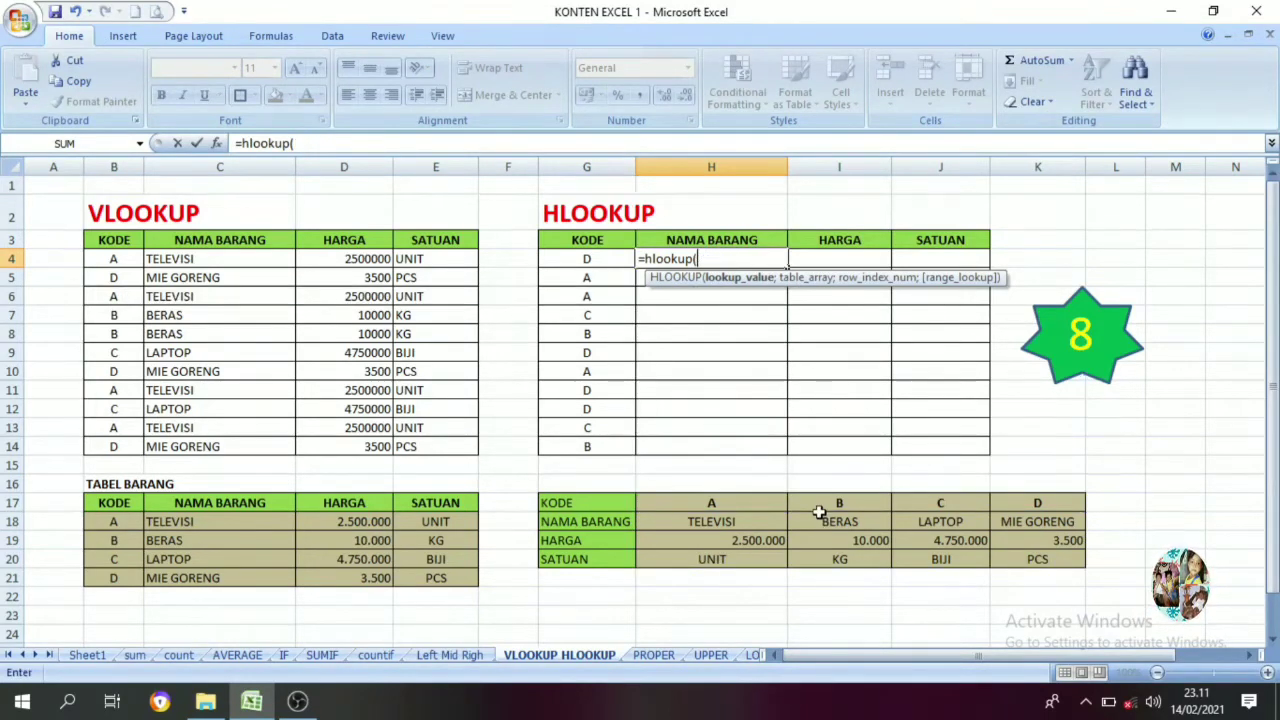
Complete the item name lookup in H4 under NAMA BARANG as =hlookup(G4;$H$17:$K$20;2)
click(586, 259)
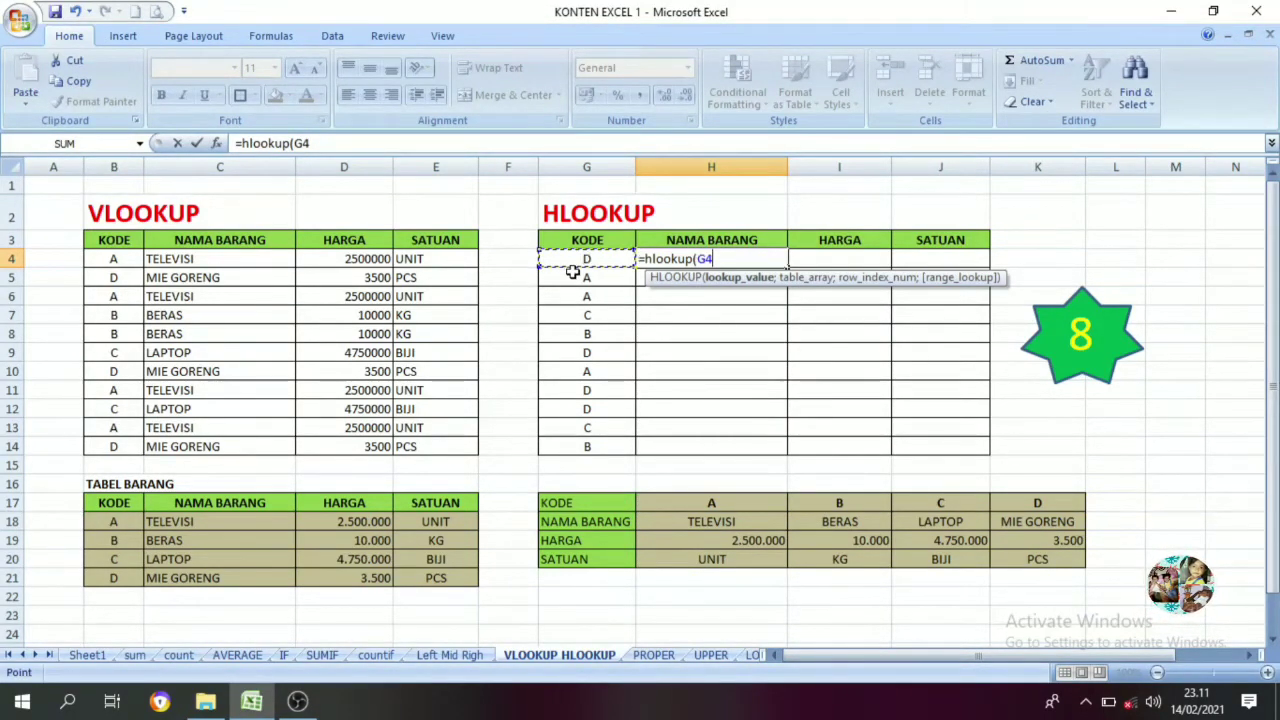
text(;)
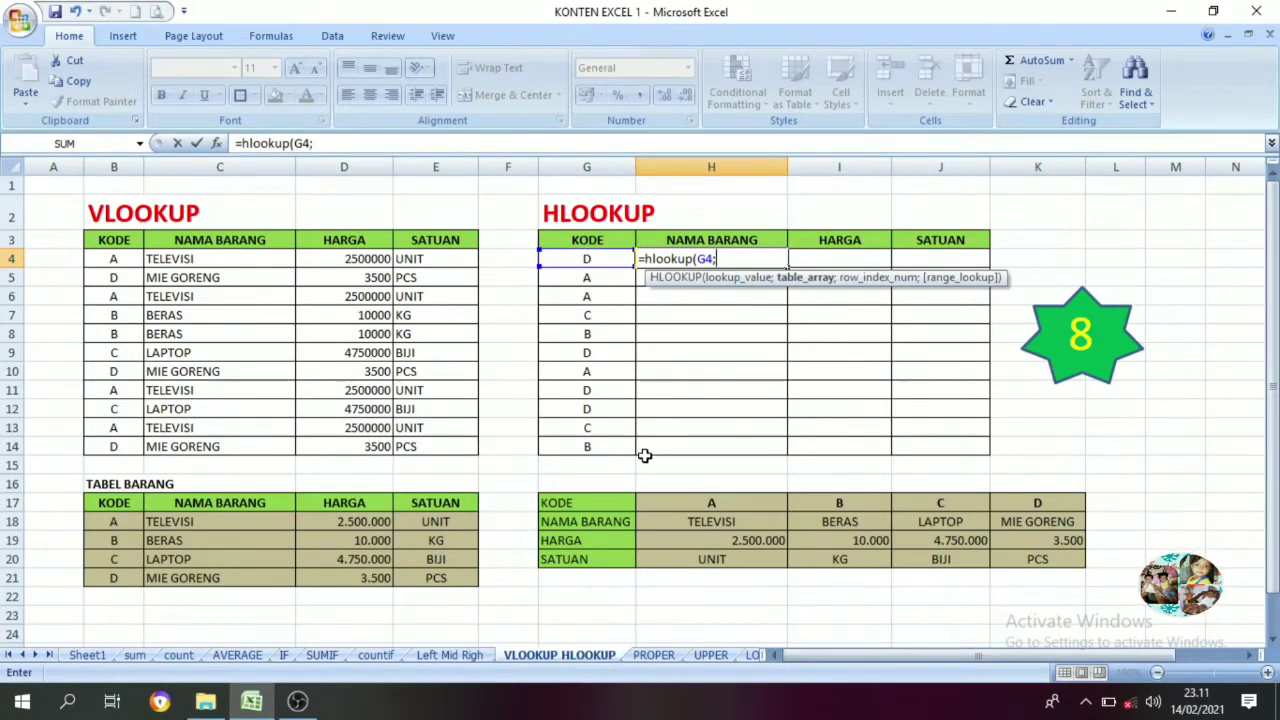
drag(700, 503, 1030, 568)
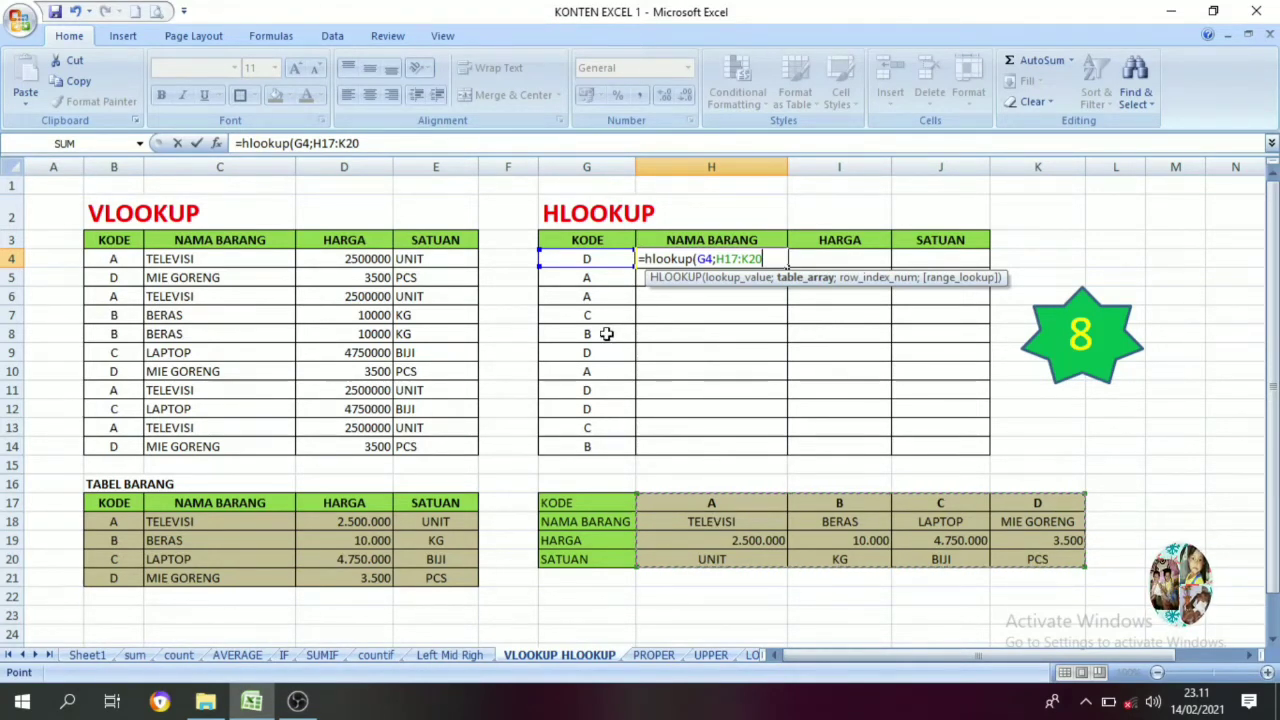
key(F4)
text(;)
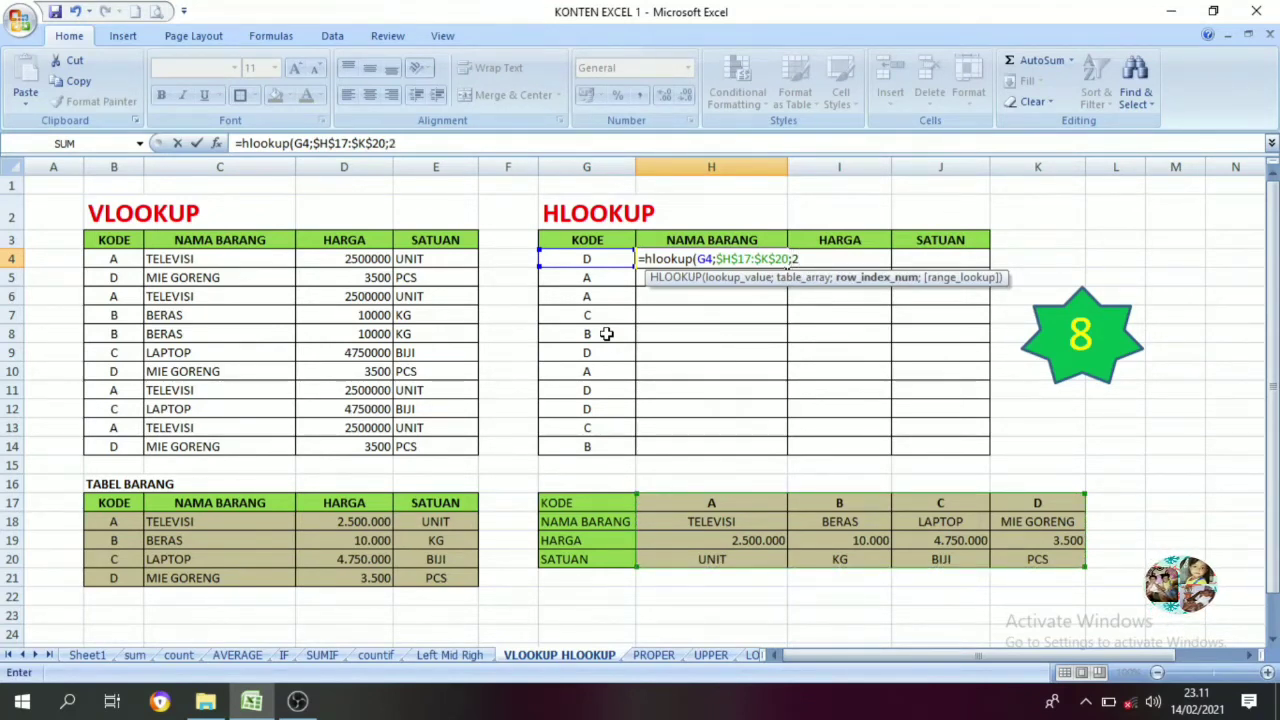
text(2))
key(Return)
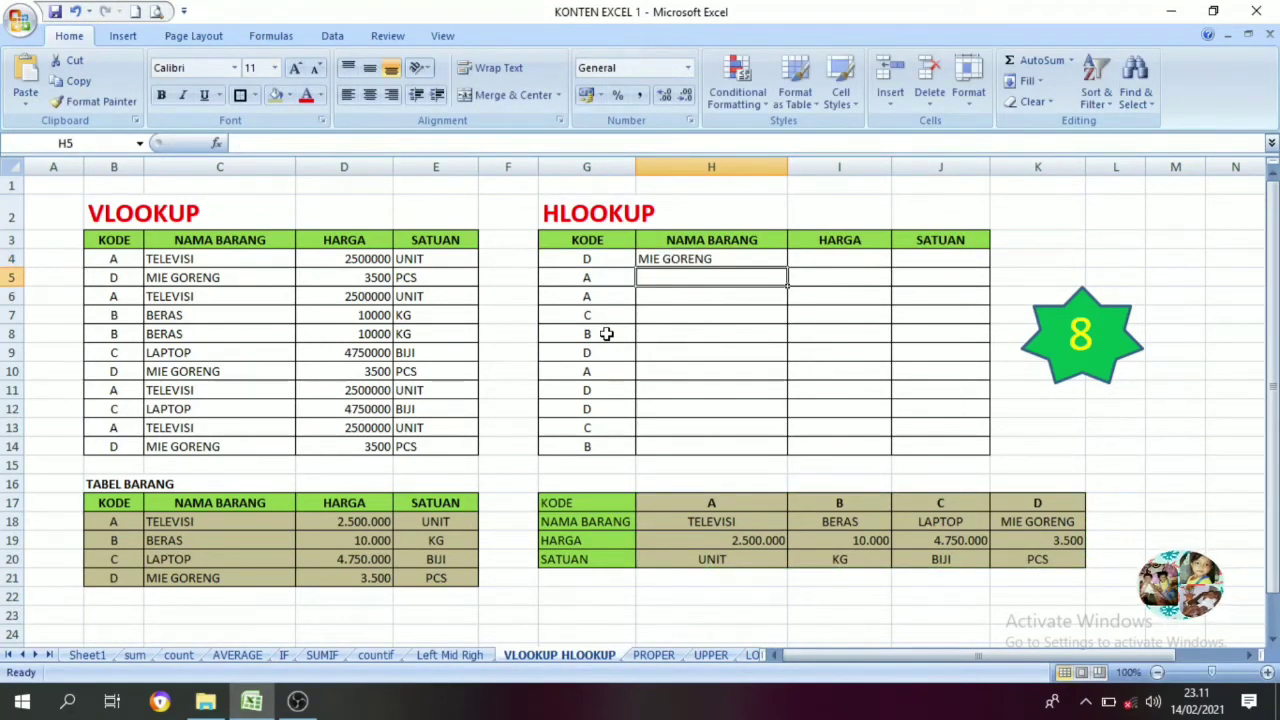
Look up the price for code G4 into I4 under HARGA with =hlookup(G4;$H$17:$K$21;3)
click(813, 264)
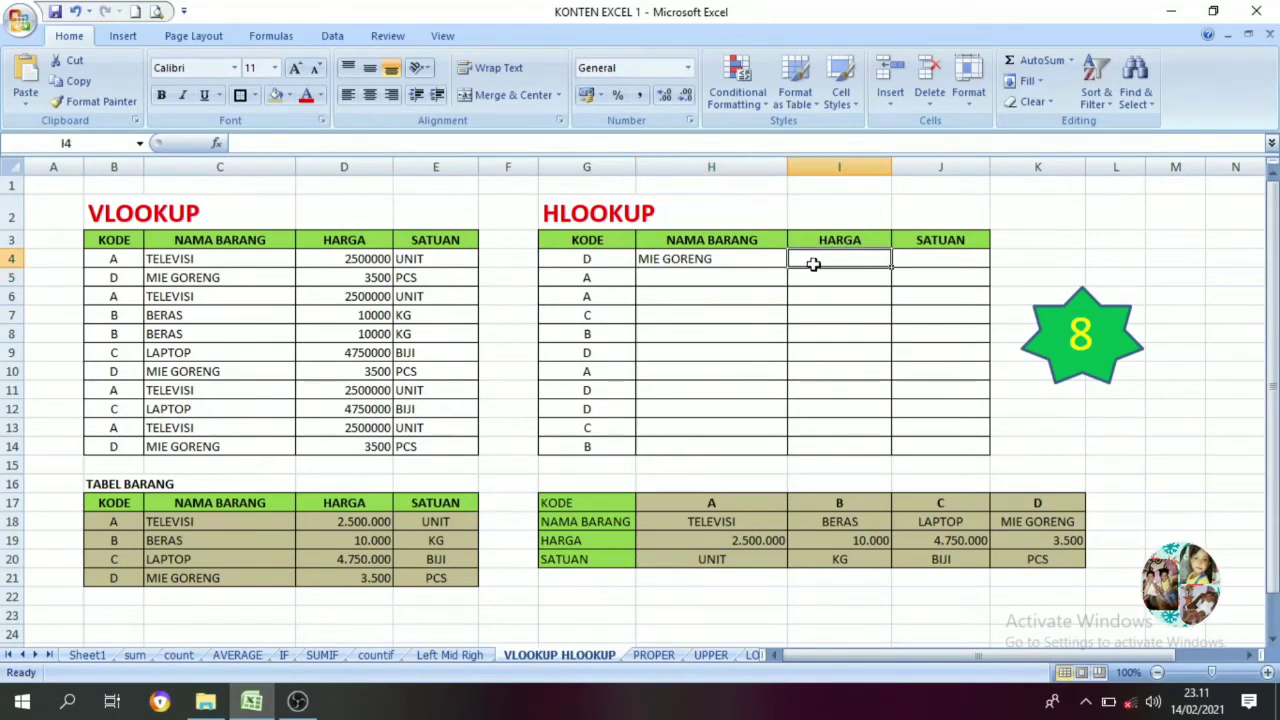
text(=h)
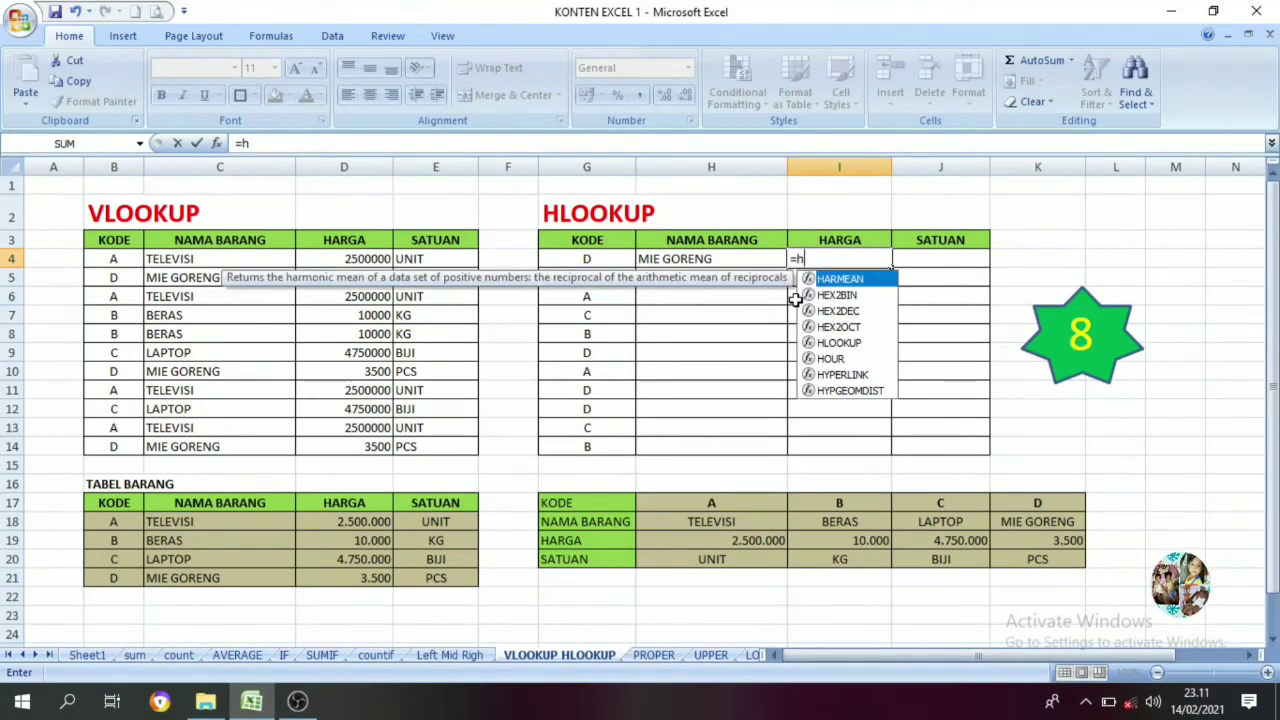
text(looku)
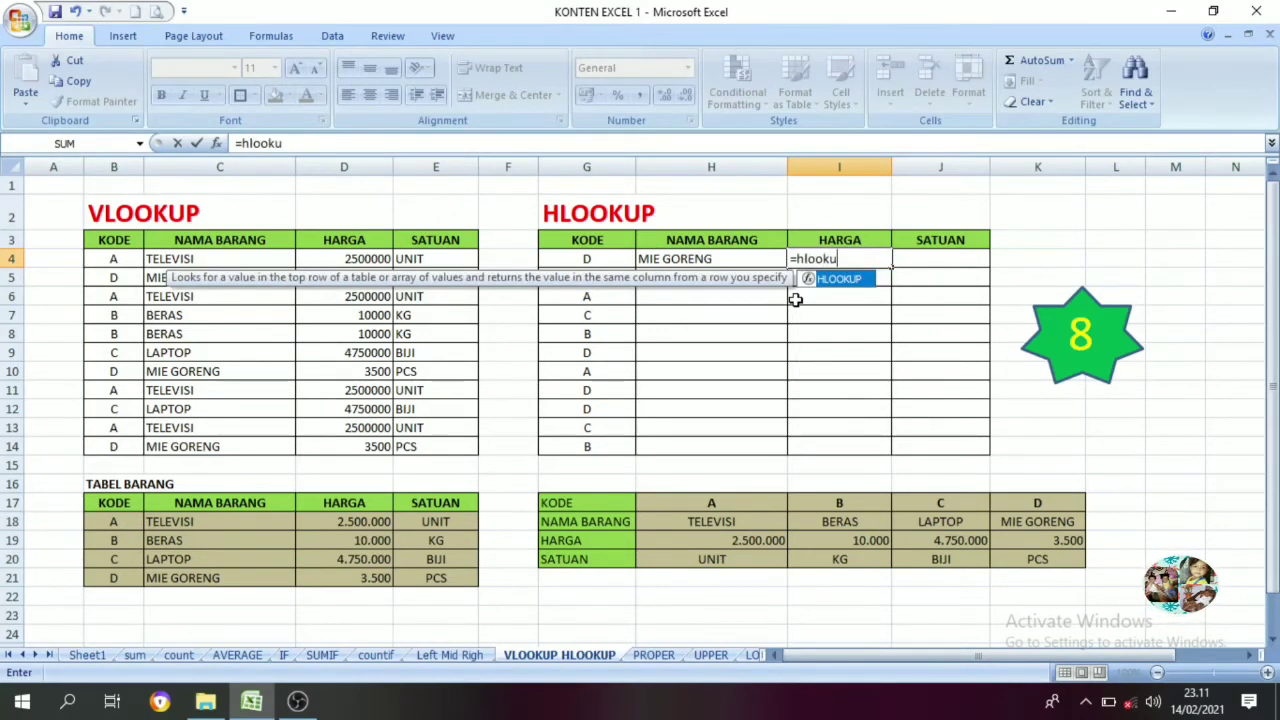
text(p()
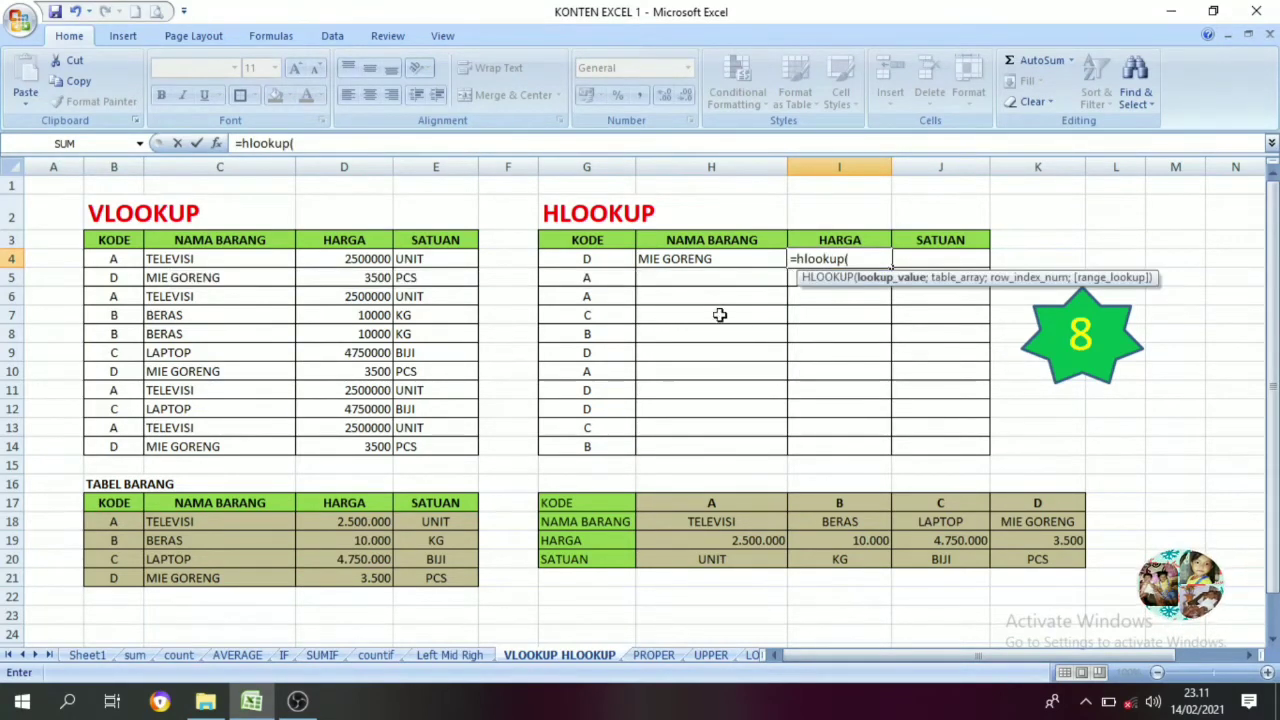
click(590, 259)
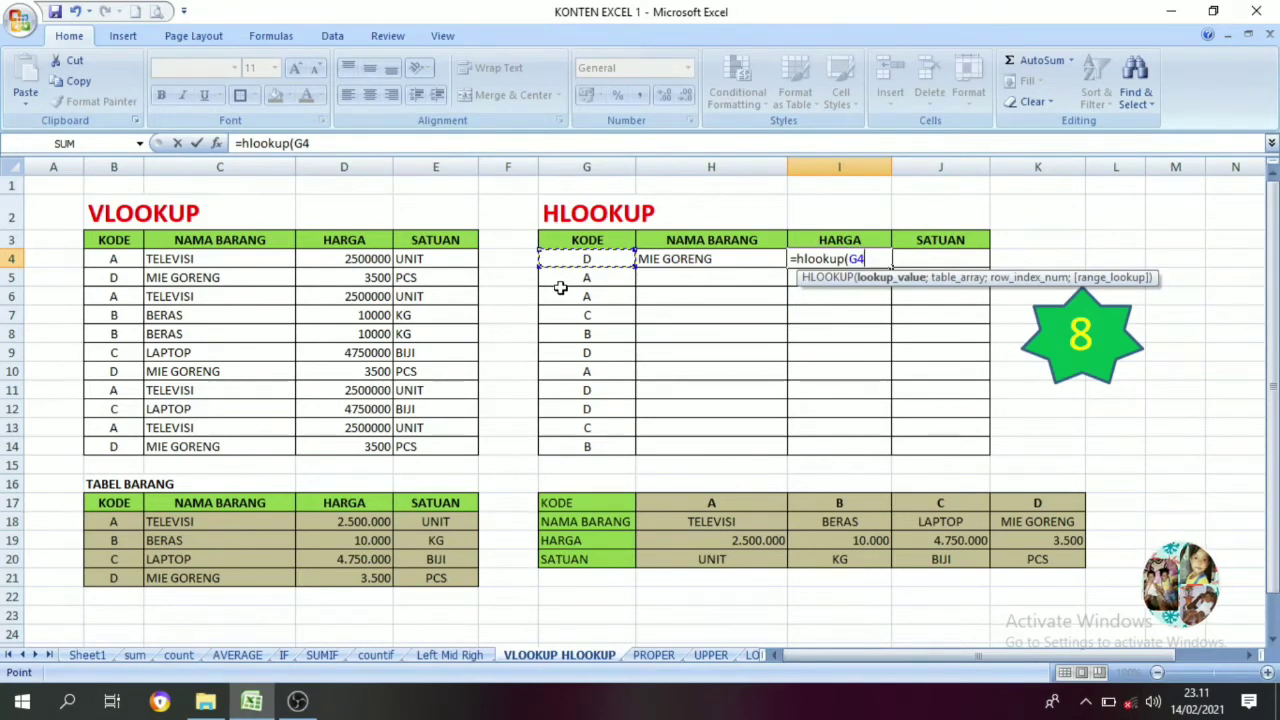
text(;)
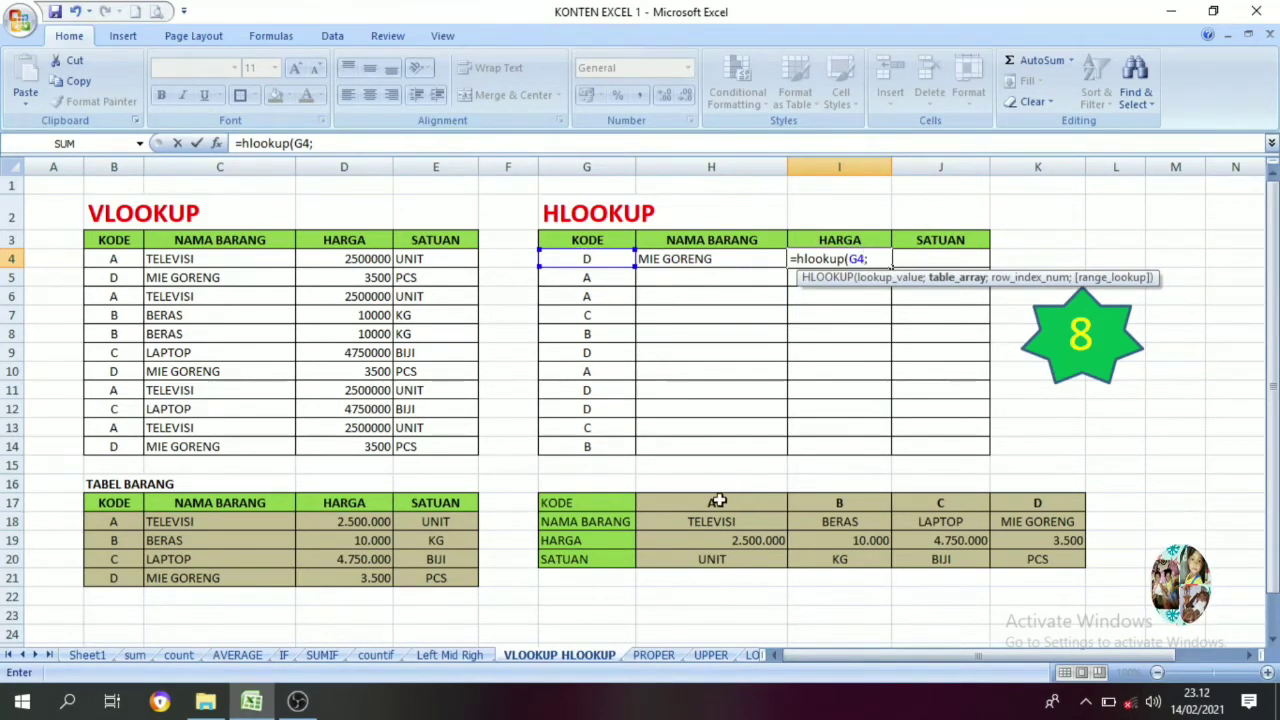
drag(720, 500, 1035, 575)
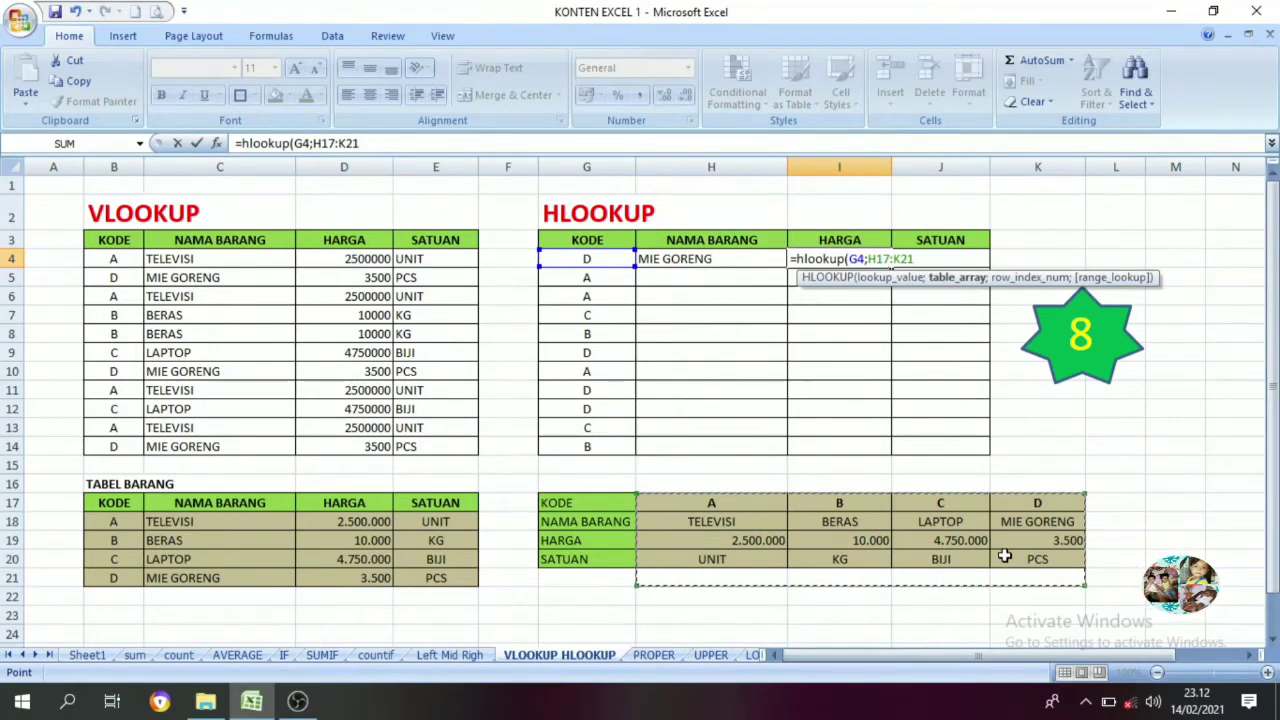
key(F4)
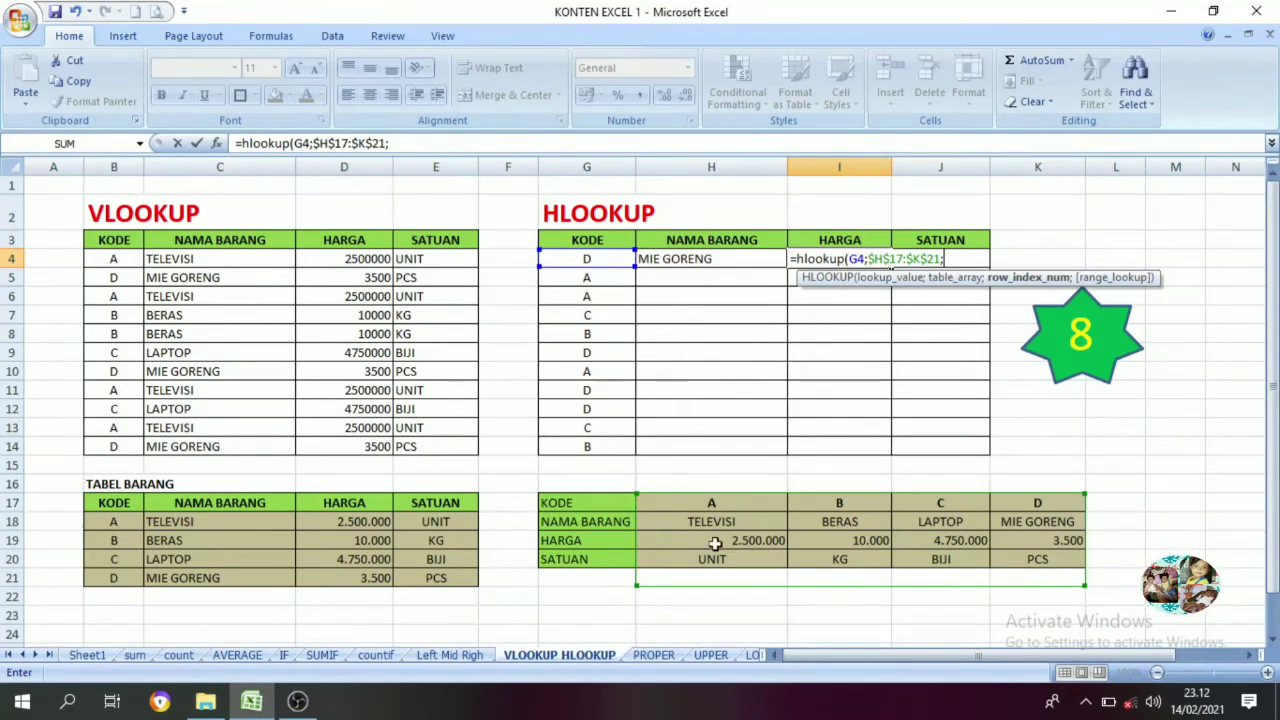
text(3))
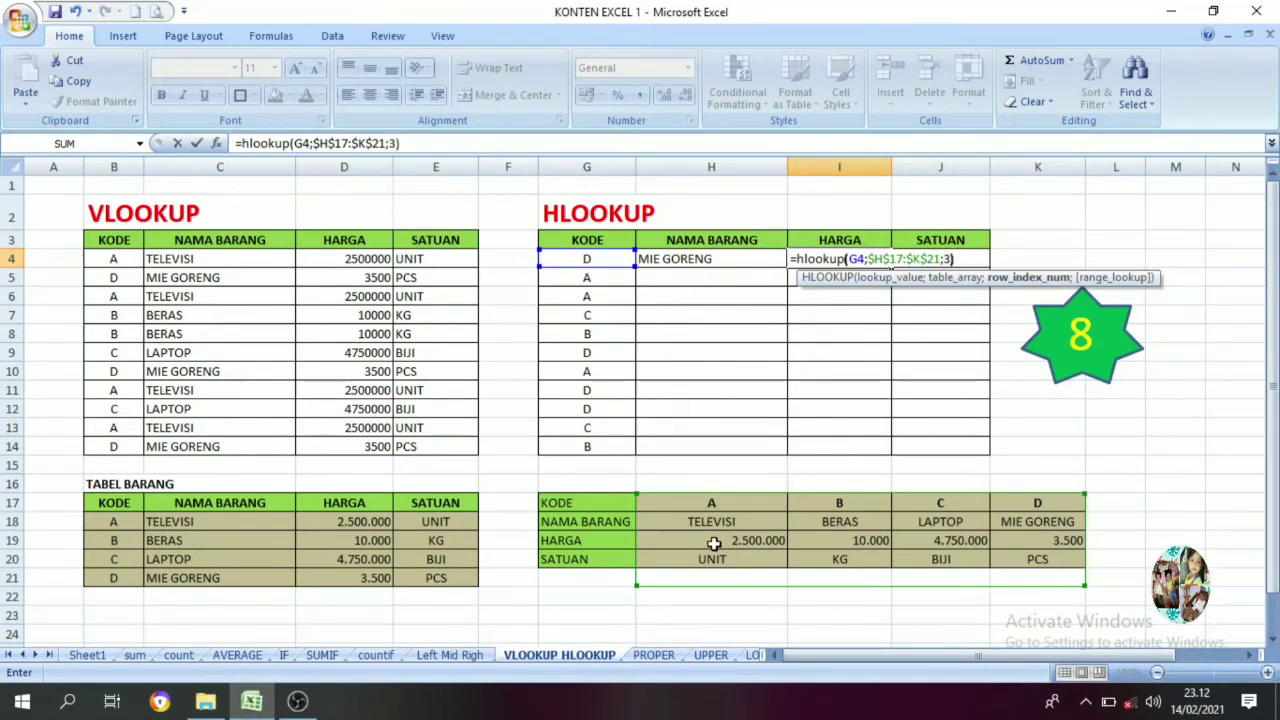
key(Return)
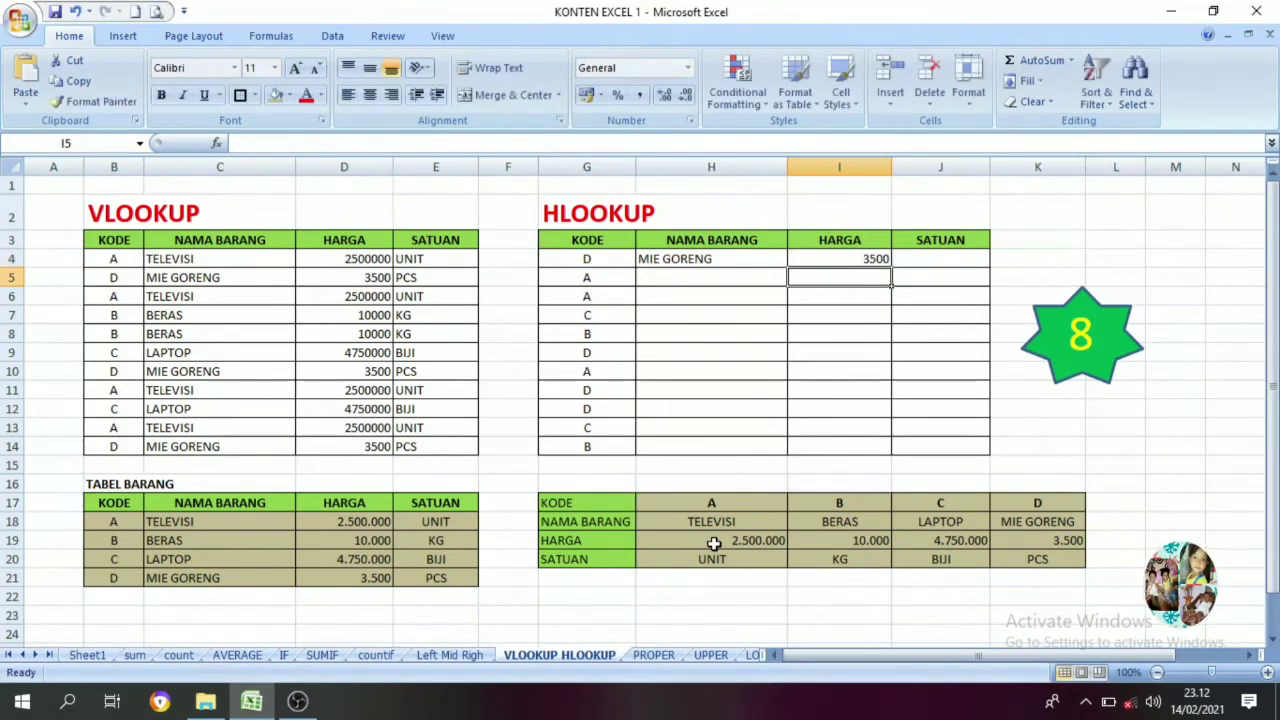
Look up the unit for code G4 into J4 under SATUAN with =hlookup(G4;$H$17:$K$20;4)
click(928, 258)
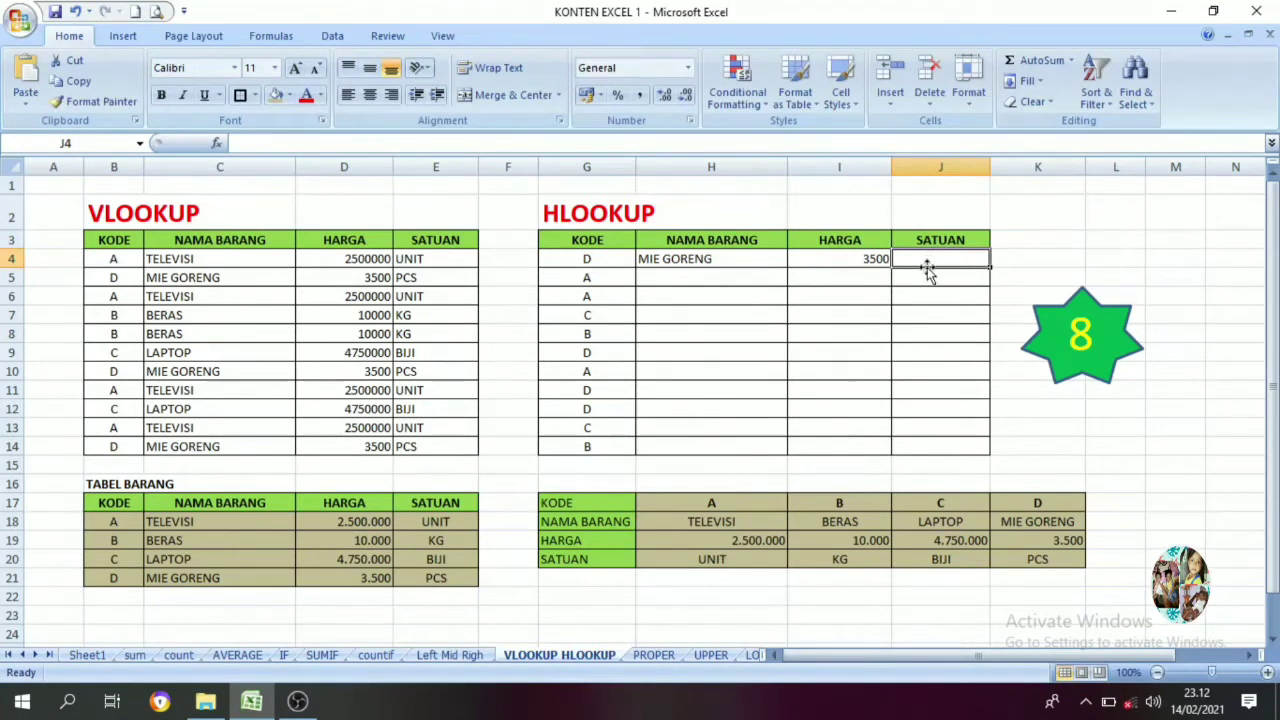
text(=)
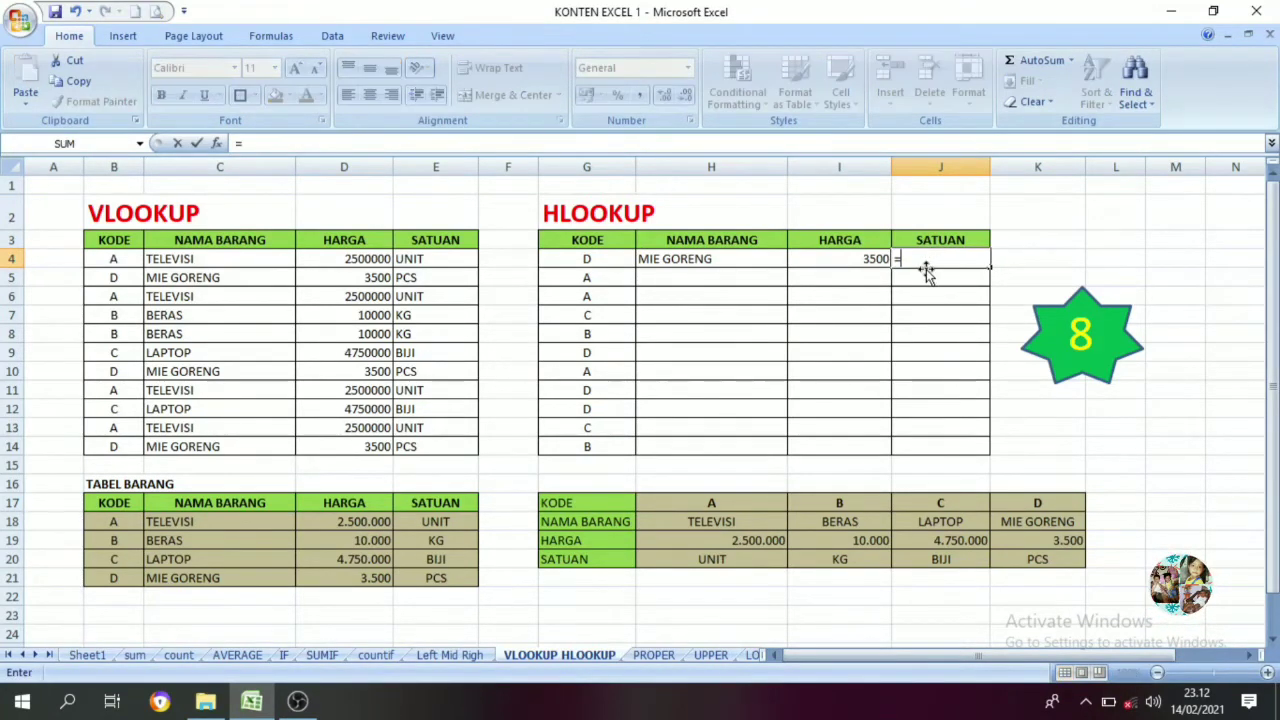
text(hlooku)
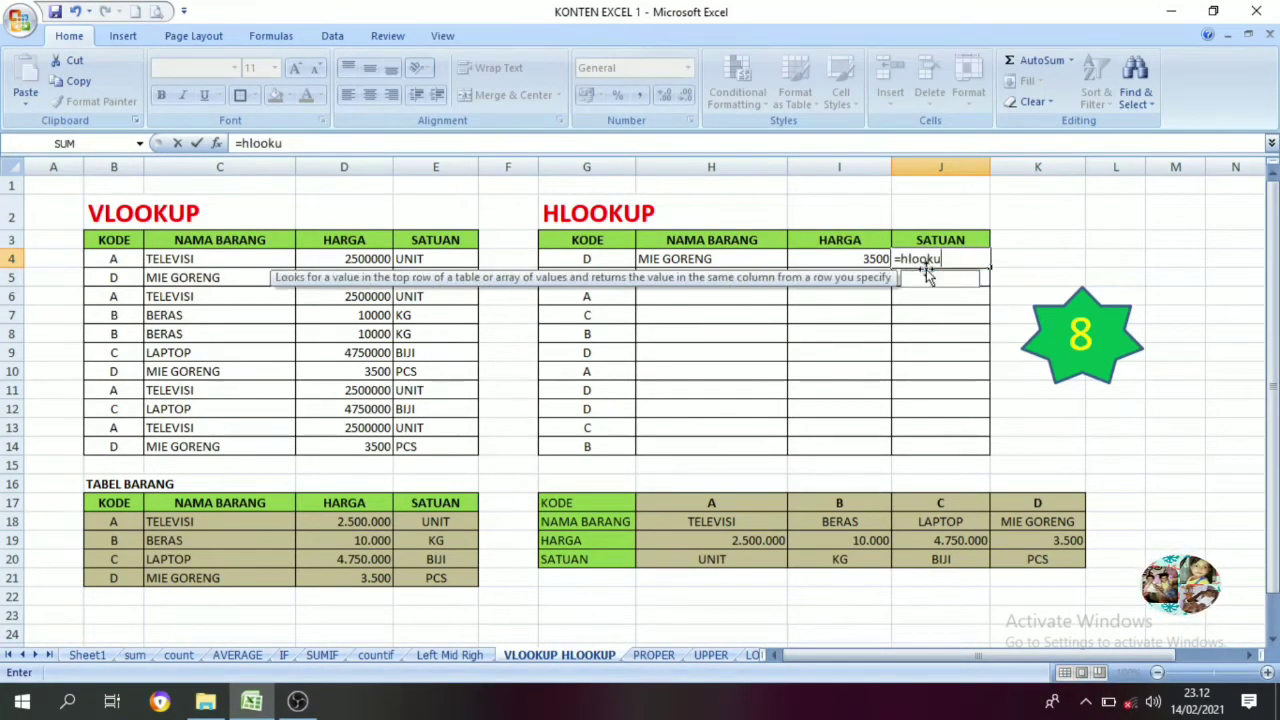
text(p()
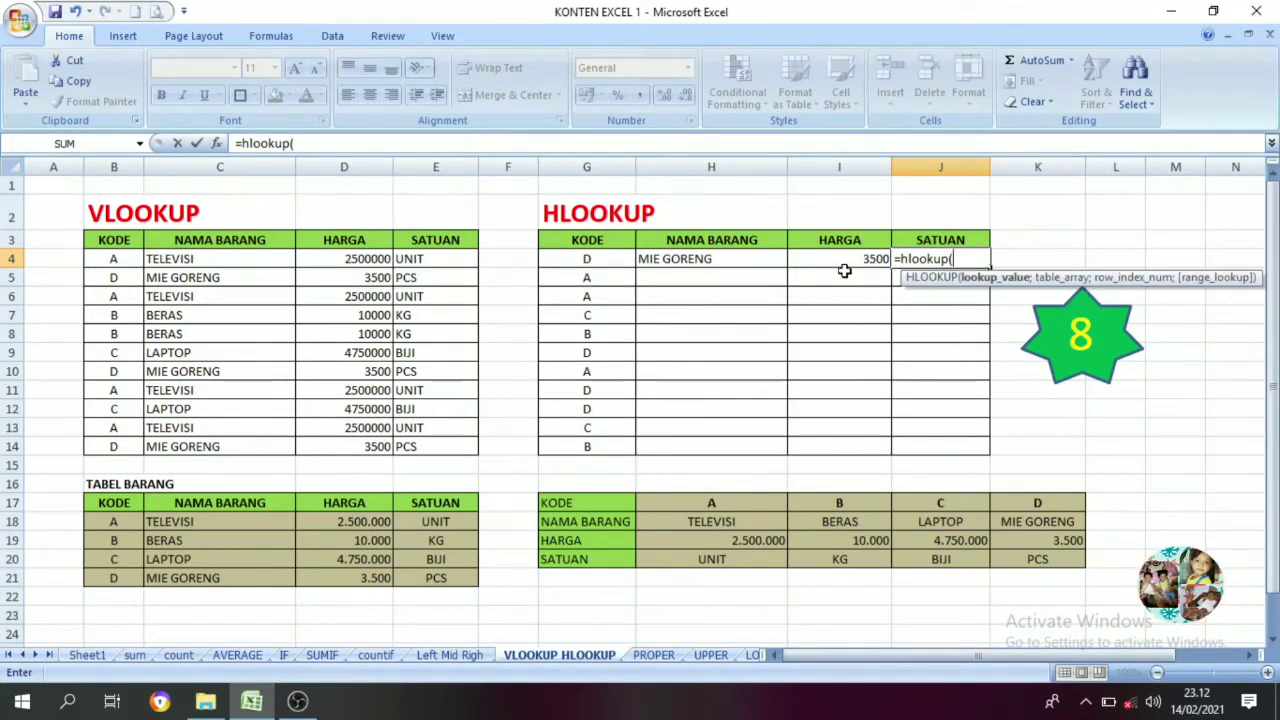
click(604, 262)
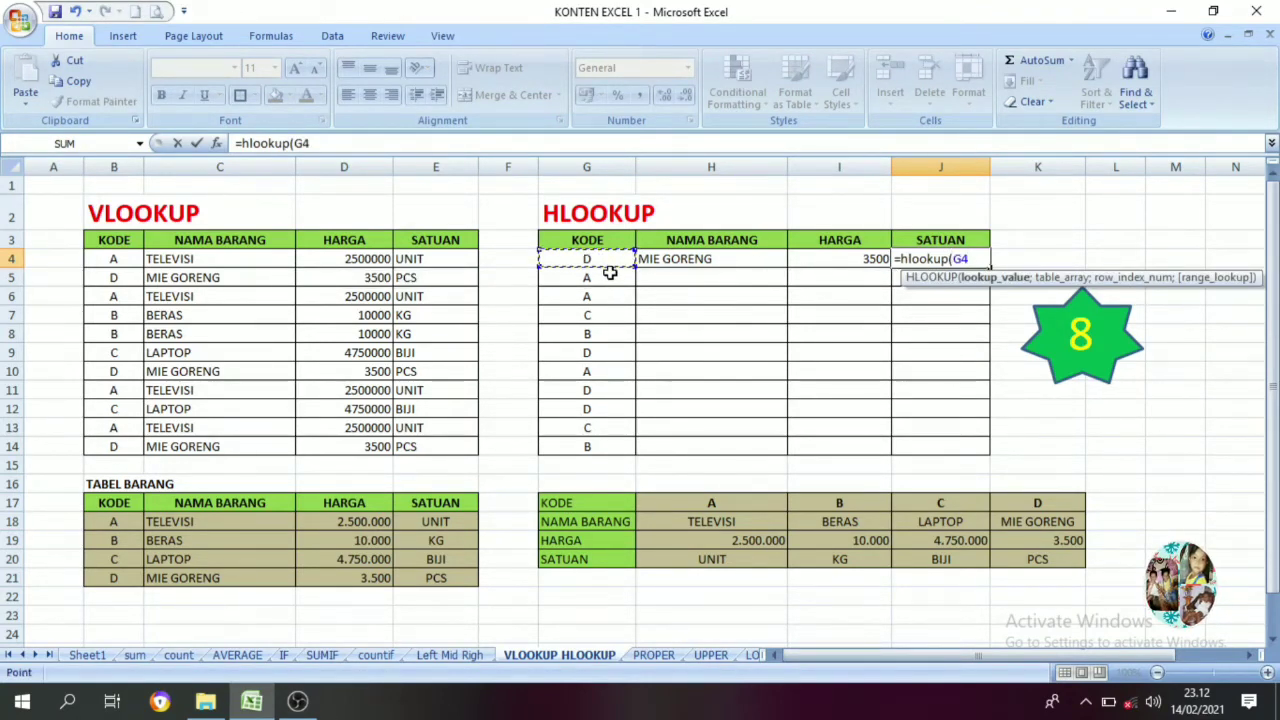
text(;)
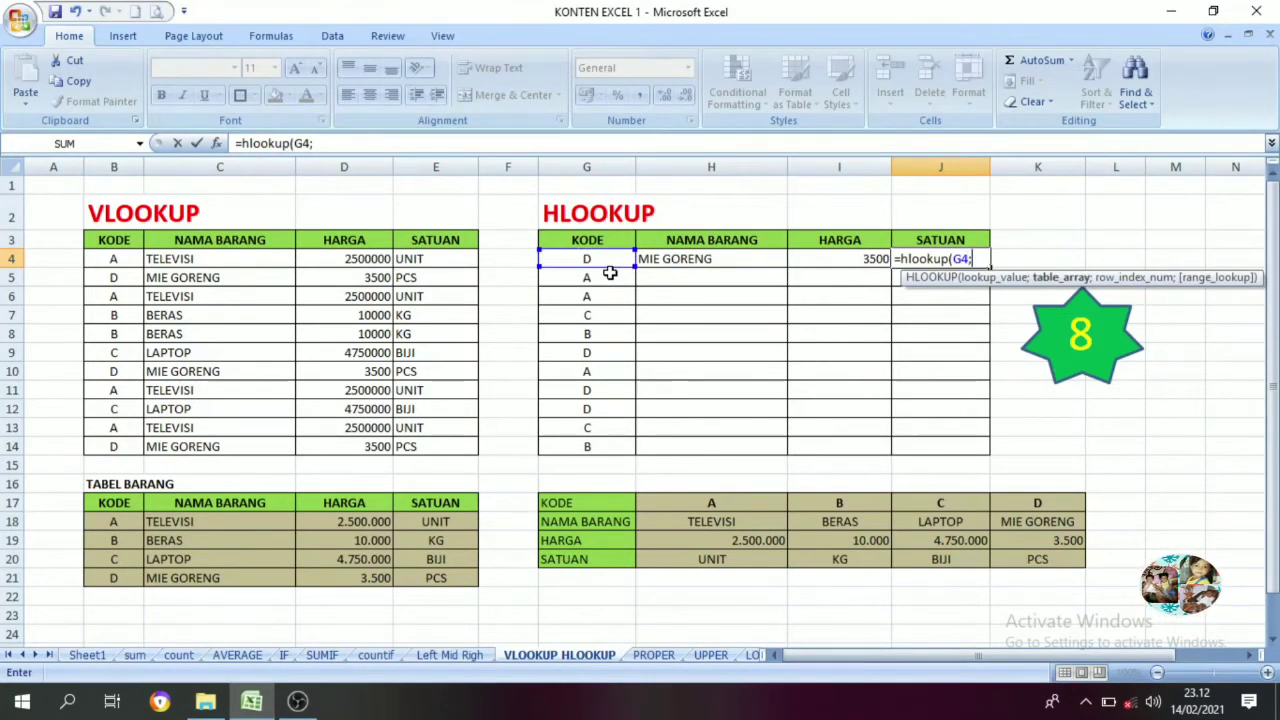
click(670, 495)
drag(670, 495, 1047, 553)
key(F4)
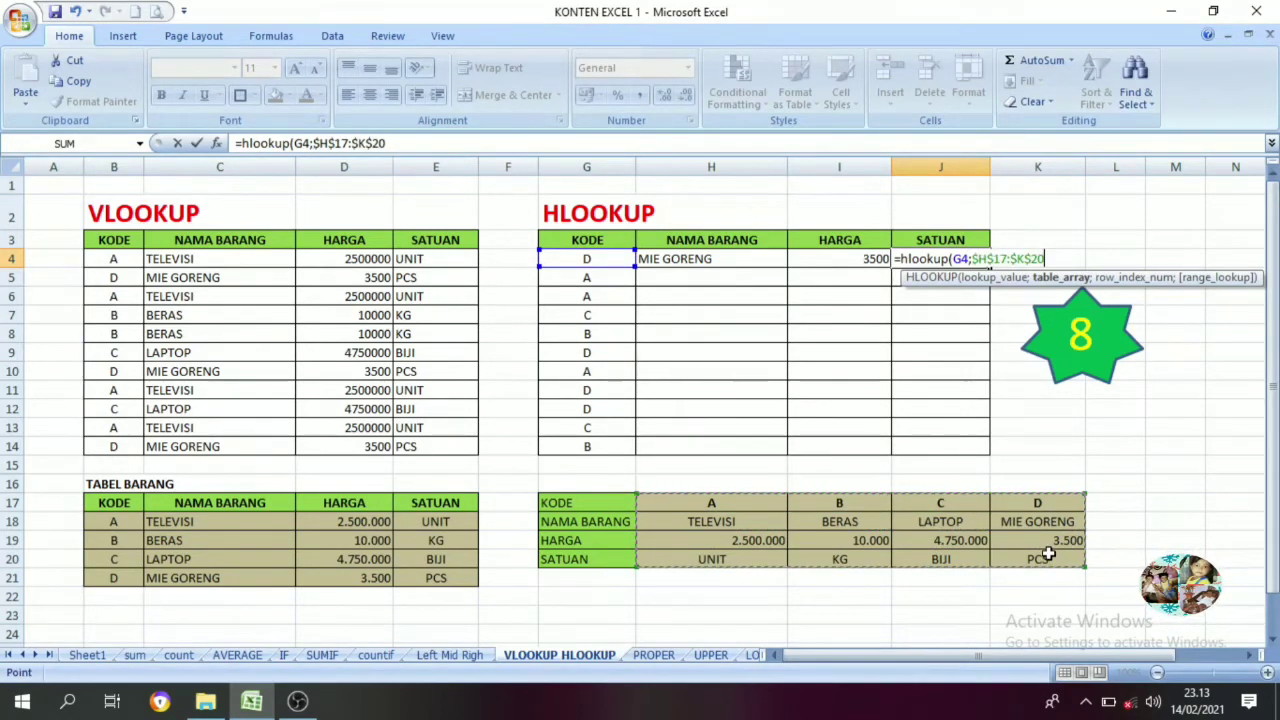
text(;4)
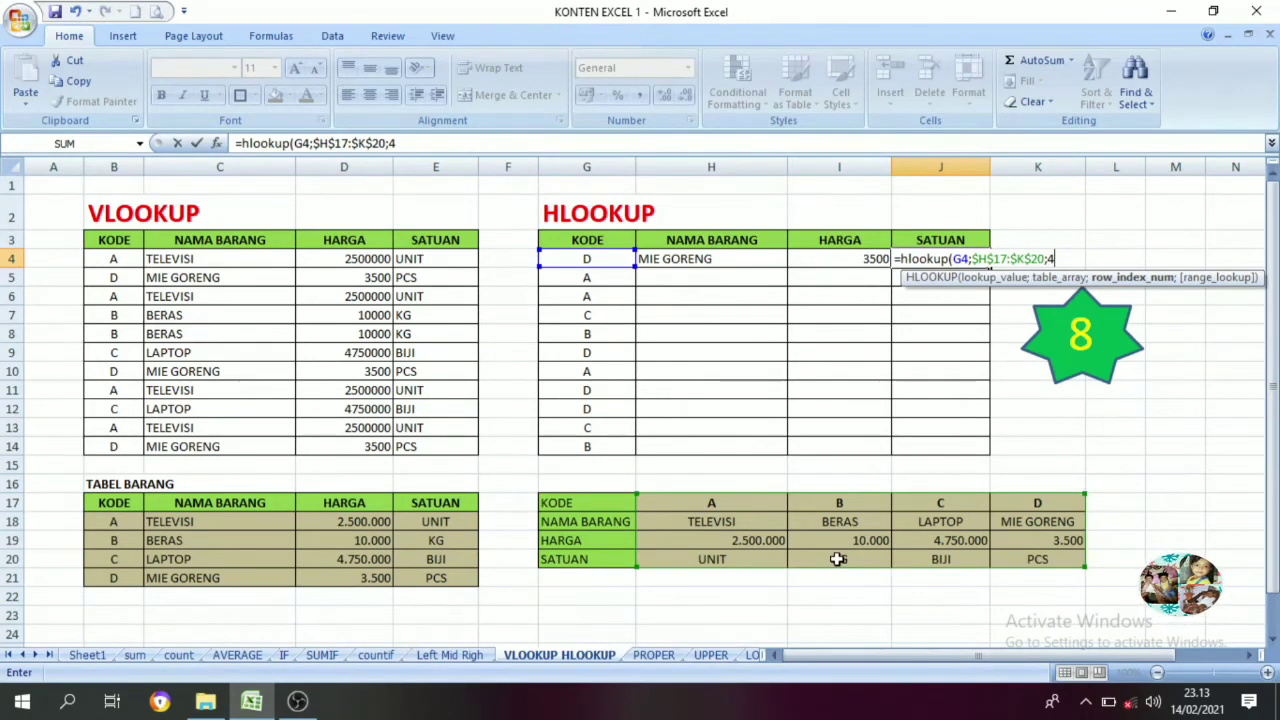
key(Return)
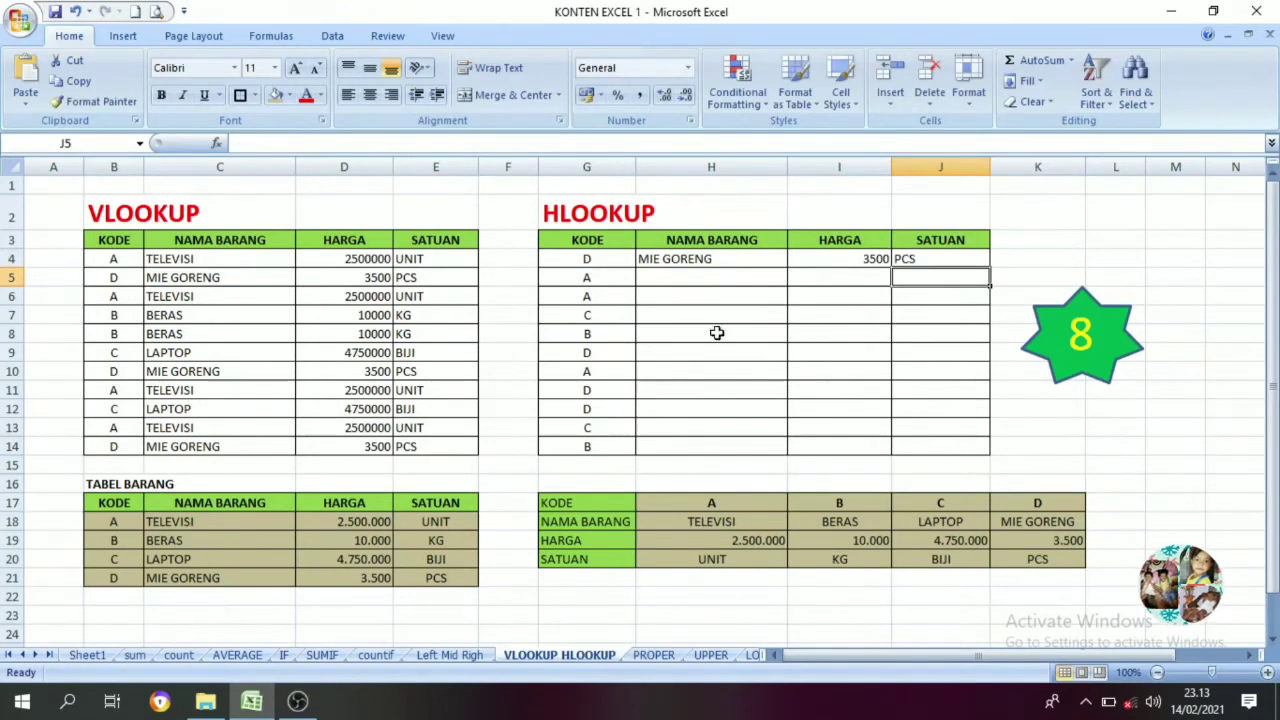
Fill the three HLOOKUP formulas in H4:J4 down through row 14
click(692, 262)
click(931, 268)
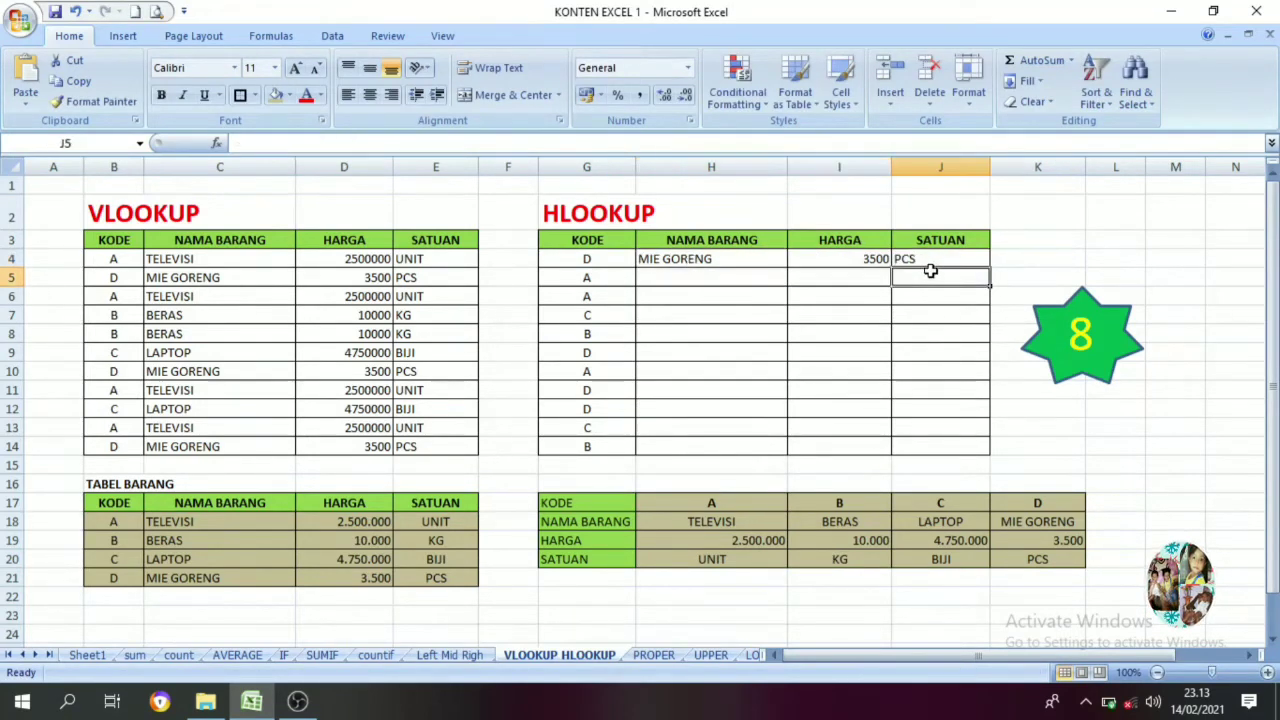
drag(757, 260, 983, 460)
click(820, 481)
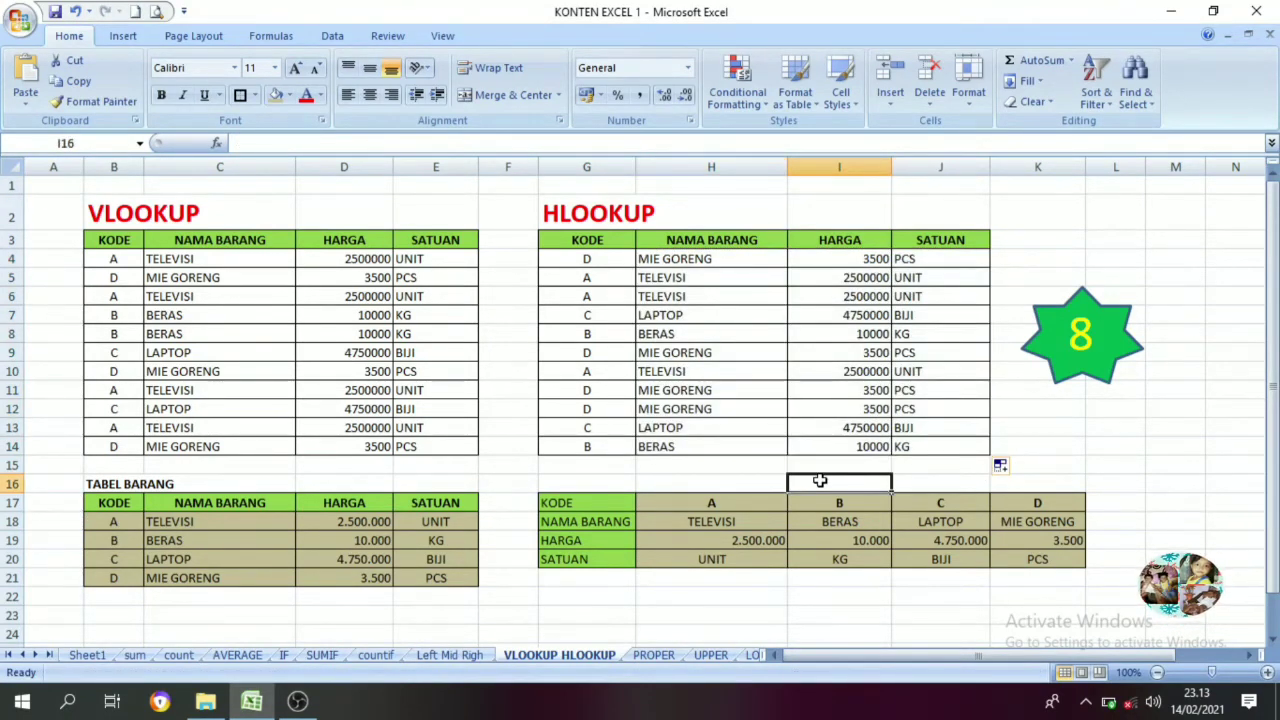
On the PROPER sheet, capitalize the first letter of each word of B3 in cell B6 with =proper(B3)
click(666, 656)
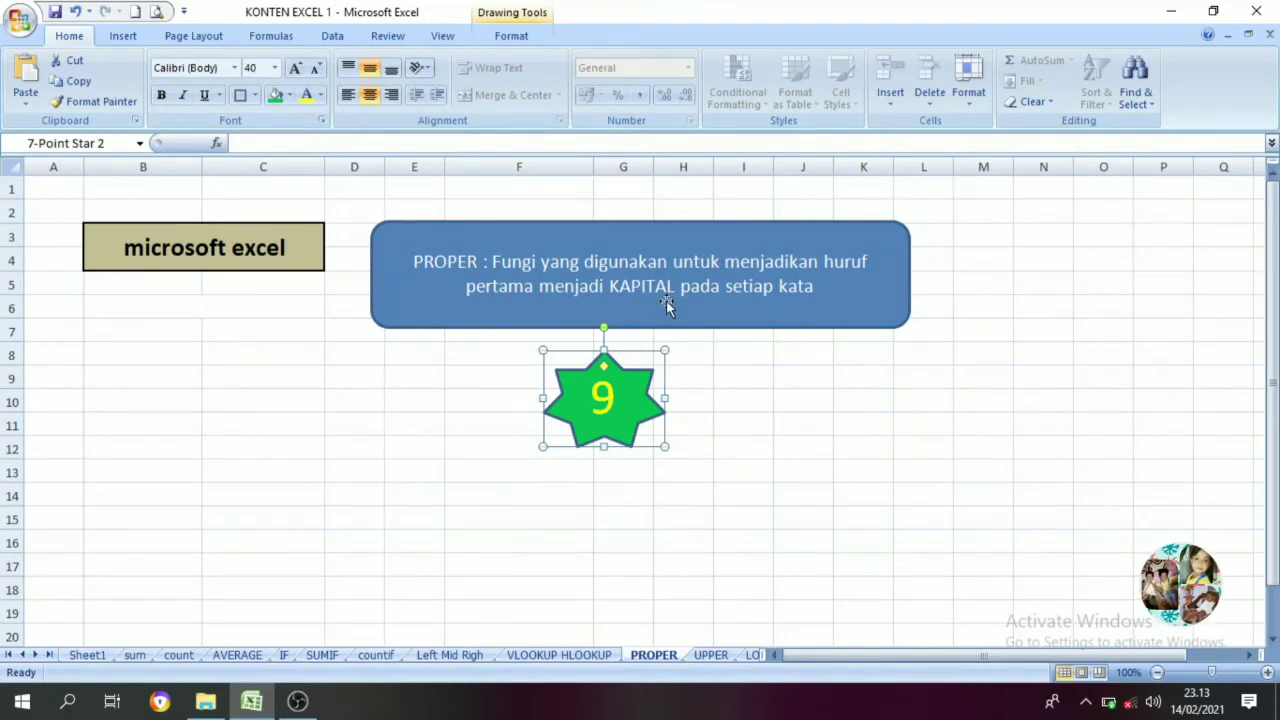
click(206, 307)
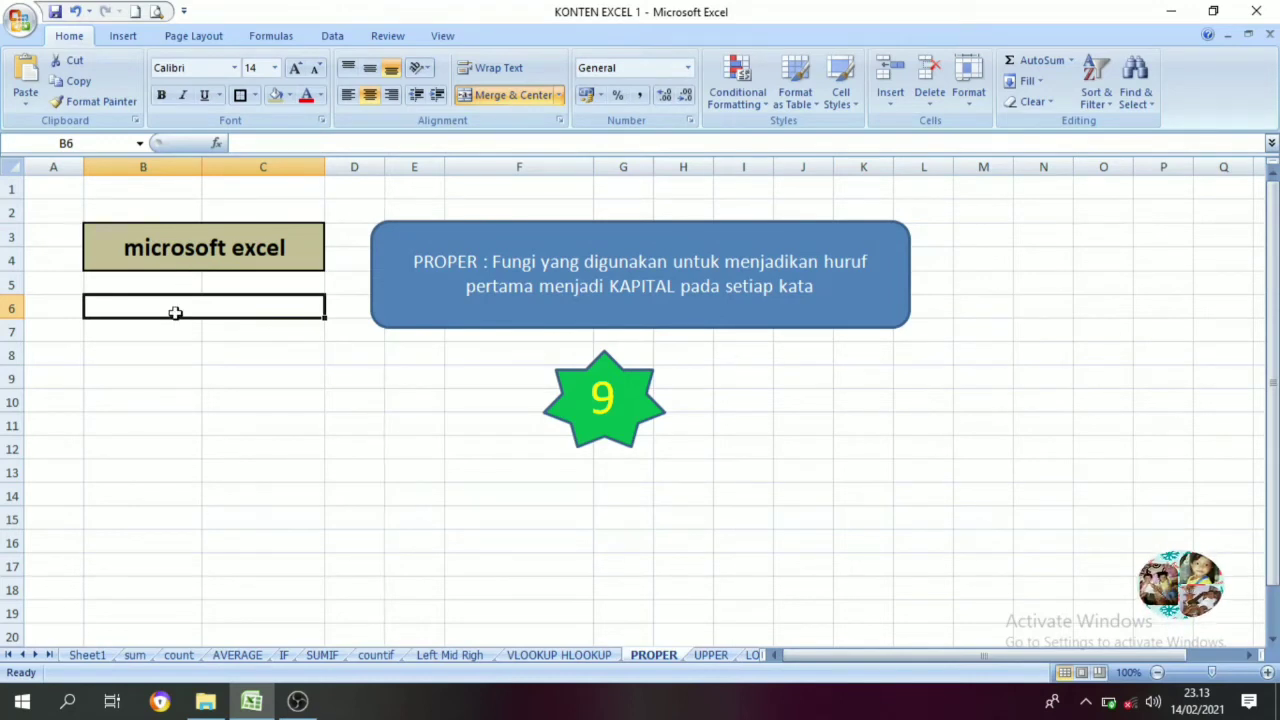
text(=)
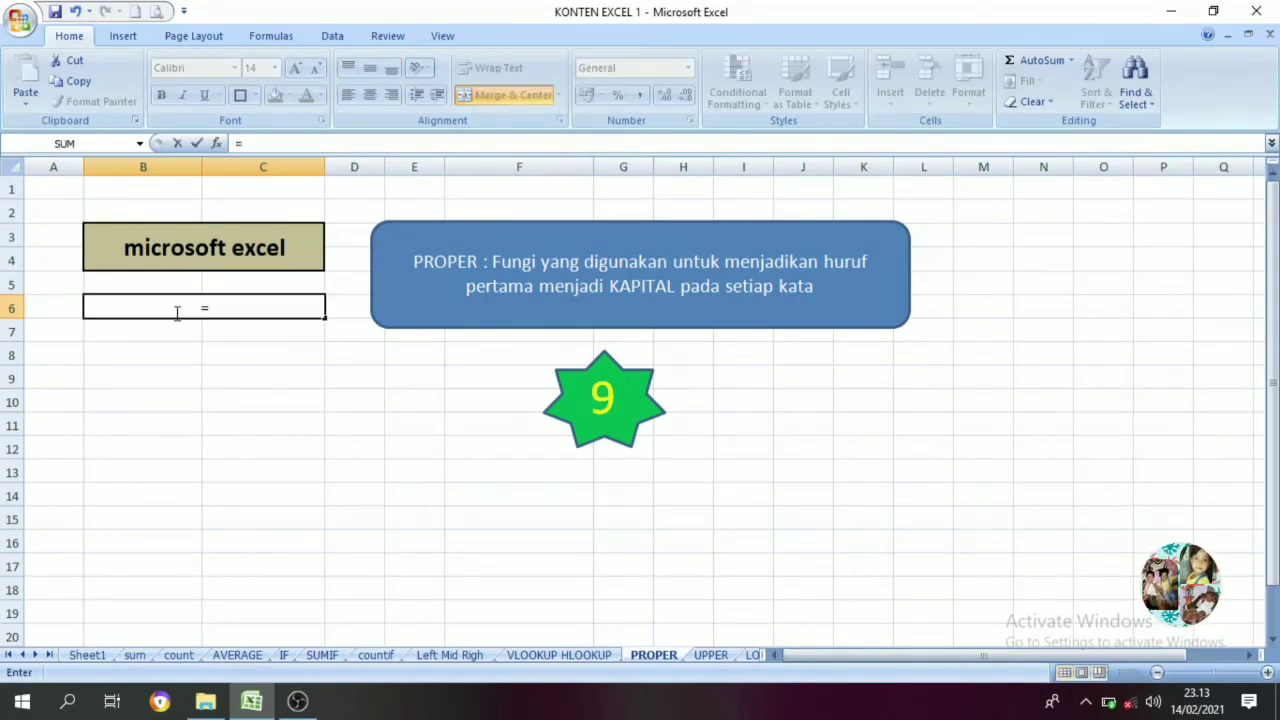
text(proper)
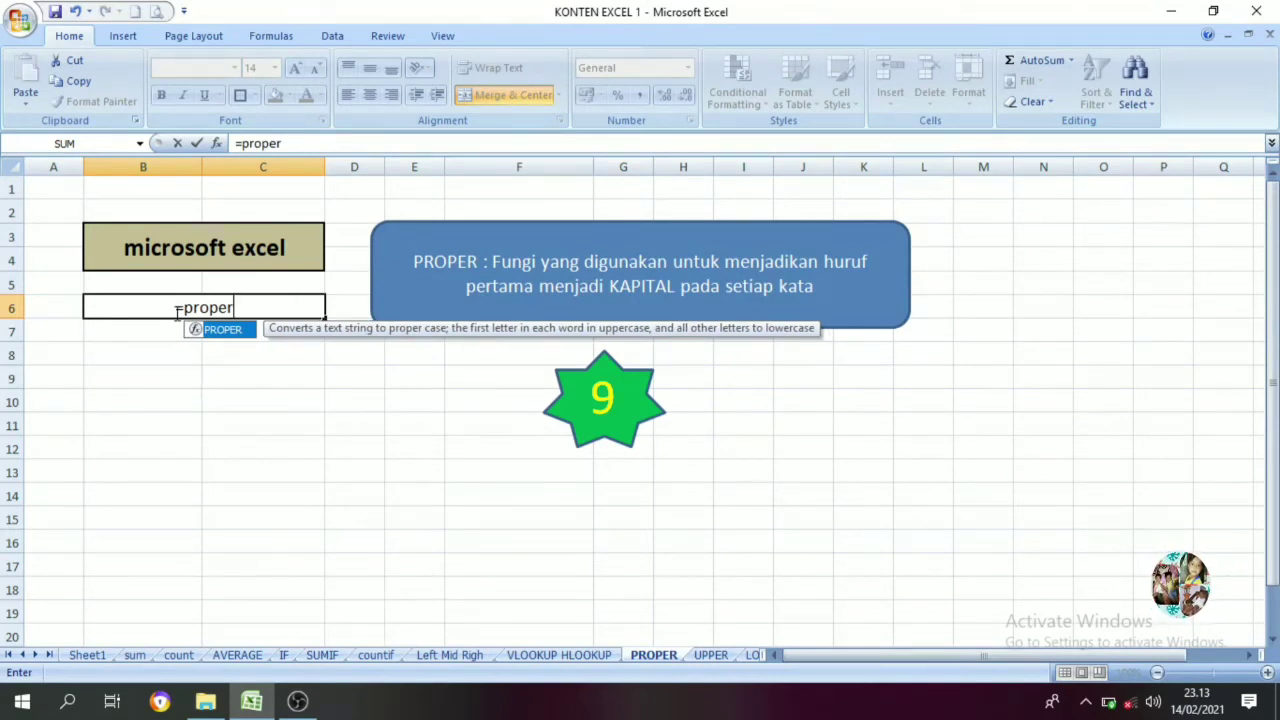
text(()
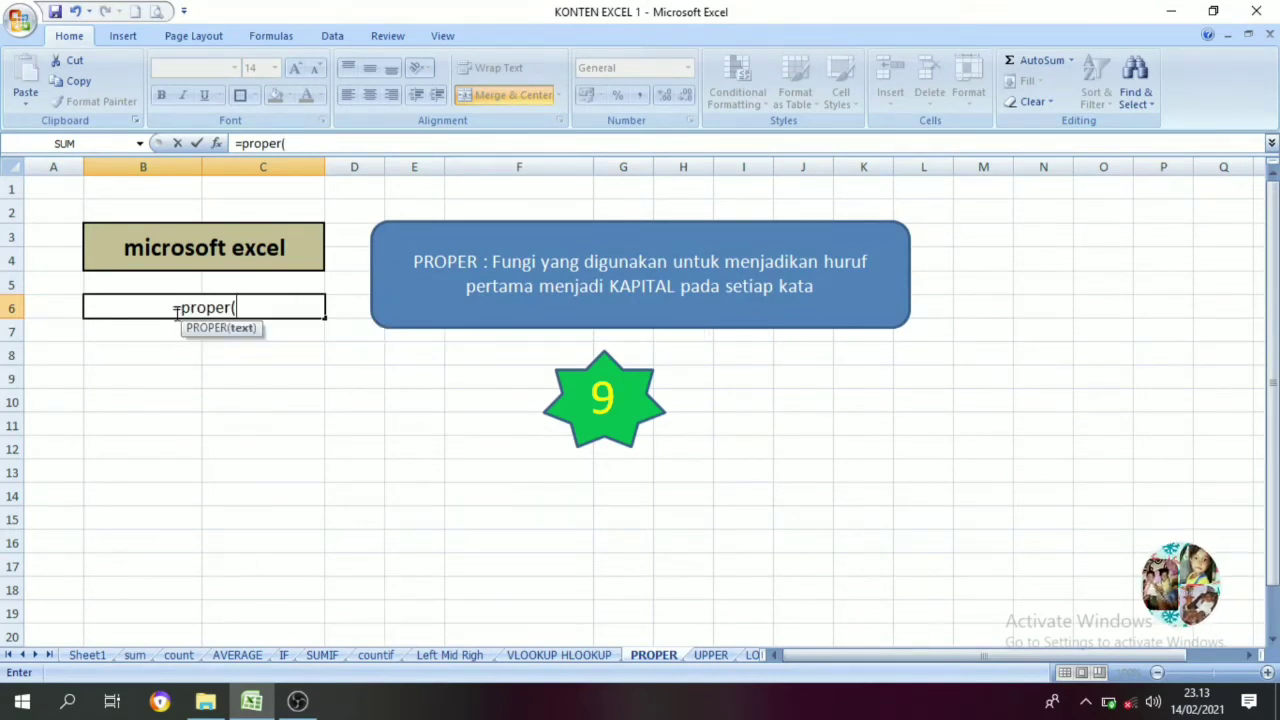
click(164, 241)
text())
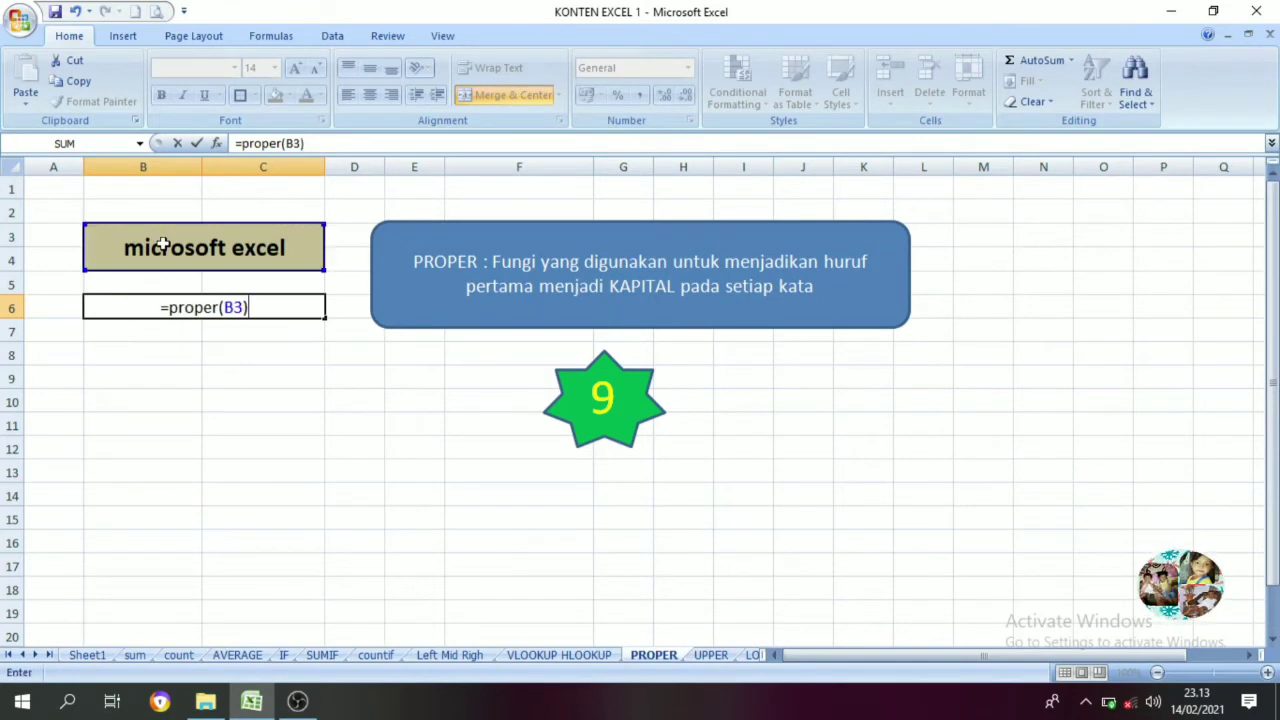
key(Return)
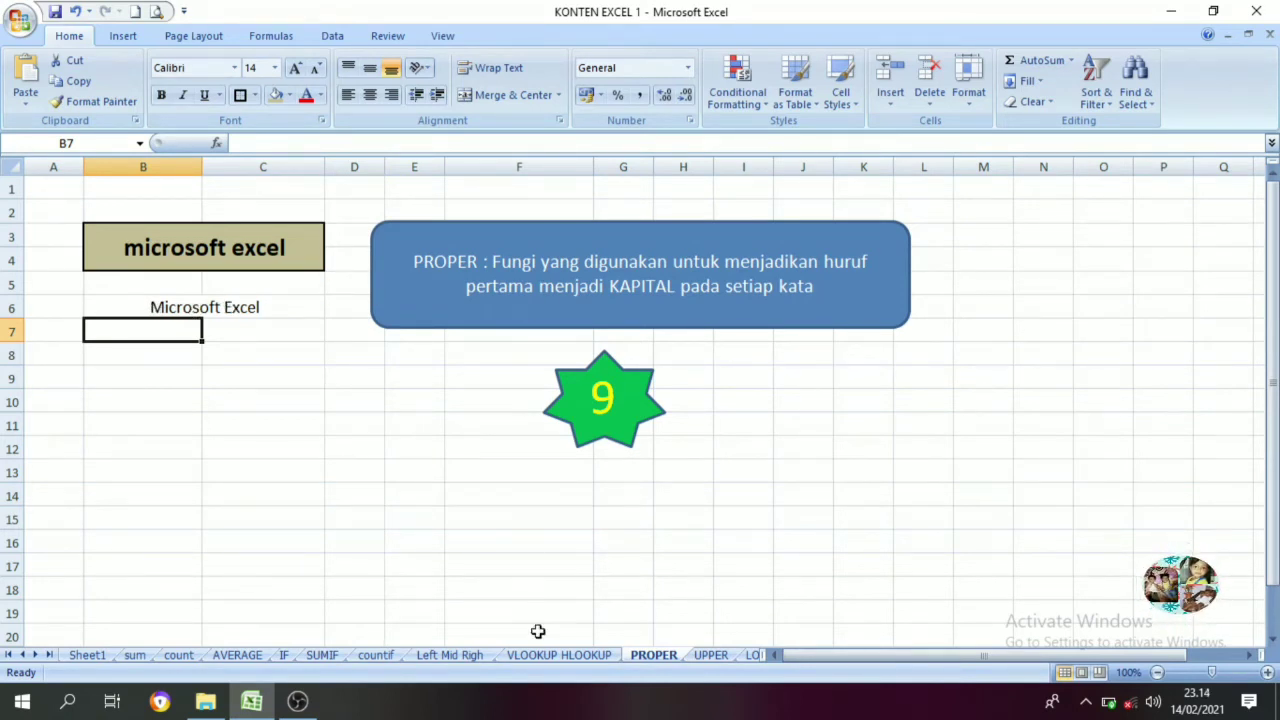
On the UPPER sheet, convert the text of B3 to all capital letters in cell B7 with =upper(B3)
click(720, 656)
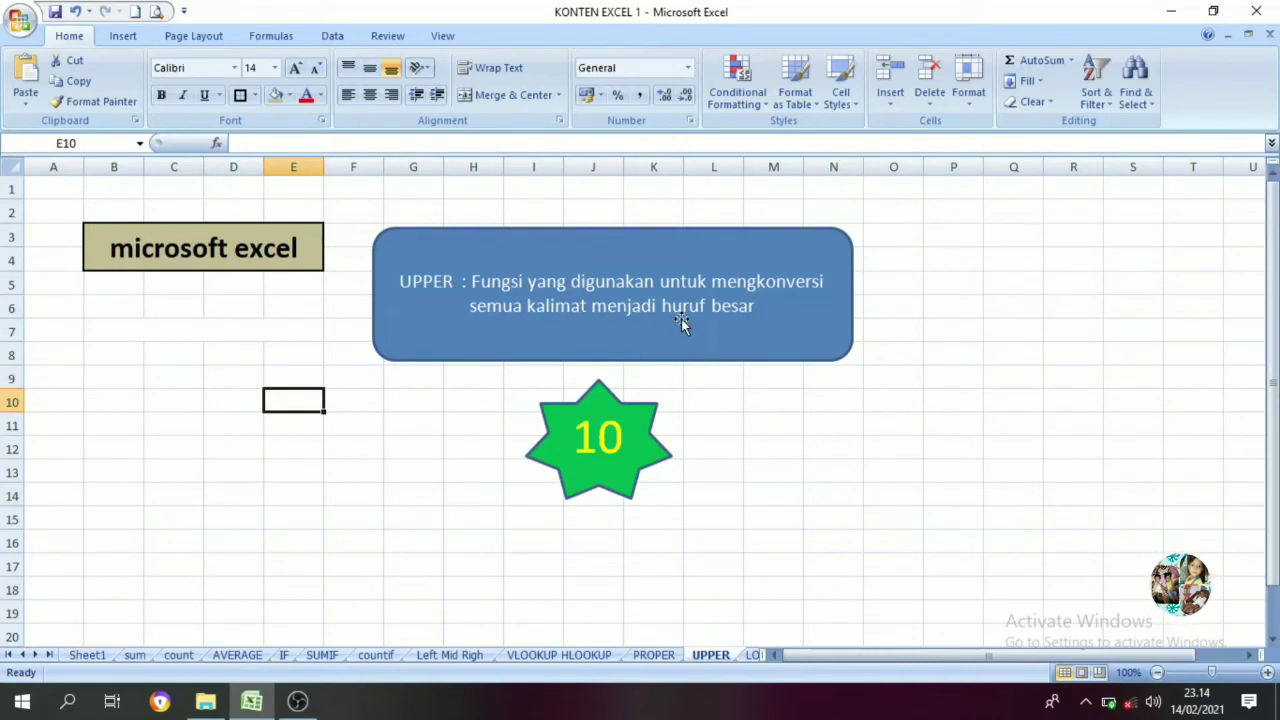
click(224, 250)
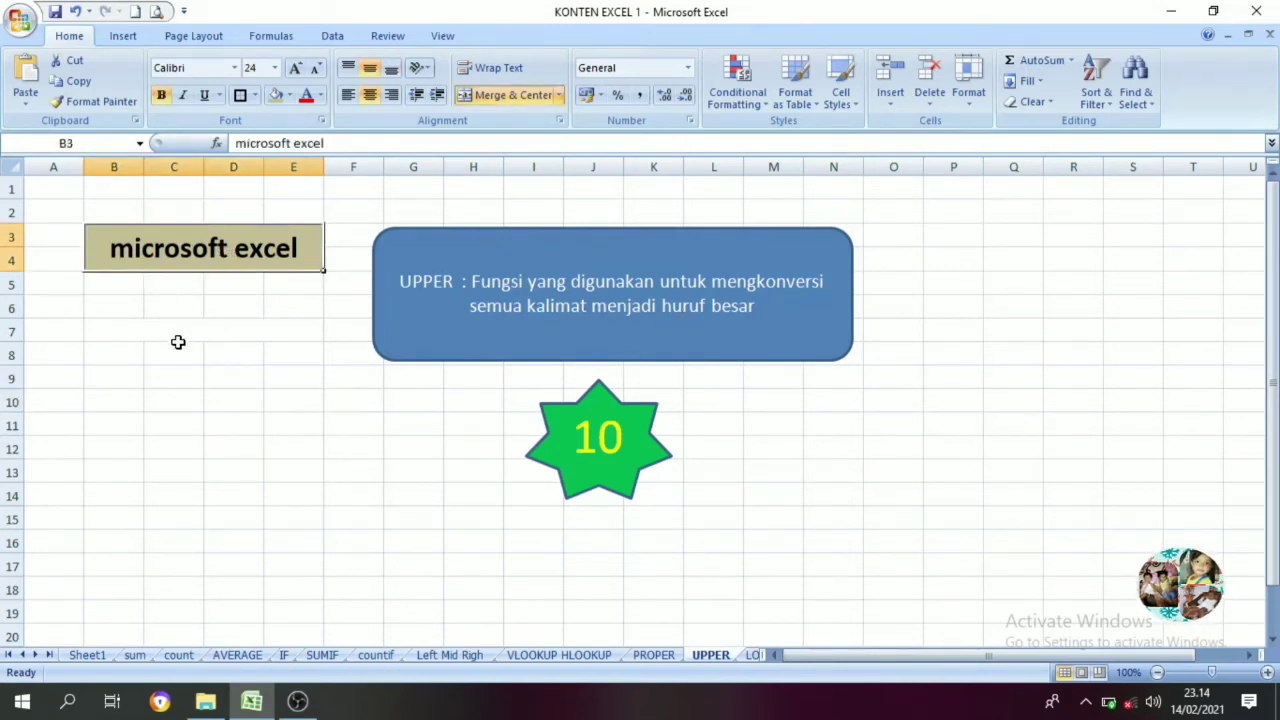
click(177, 332)
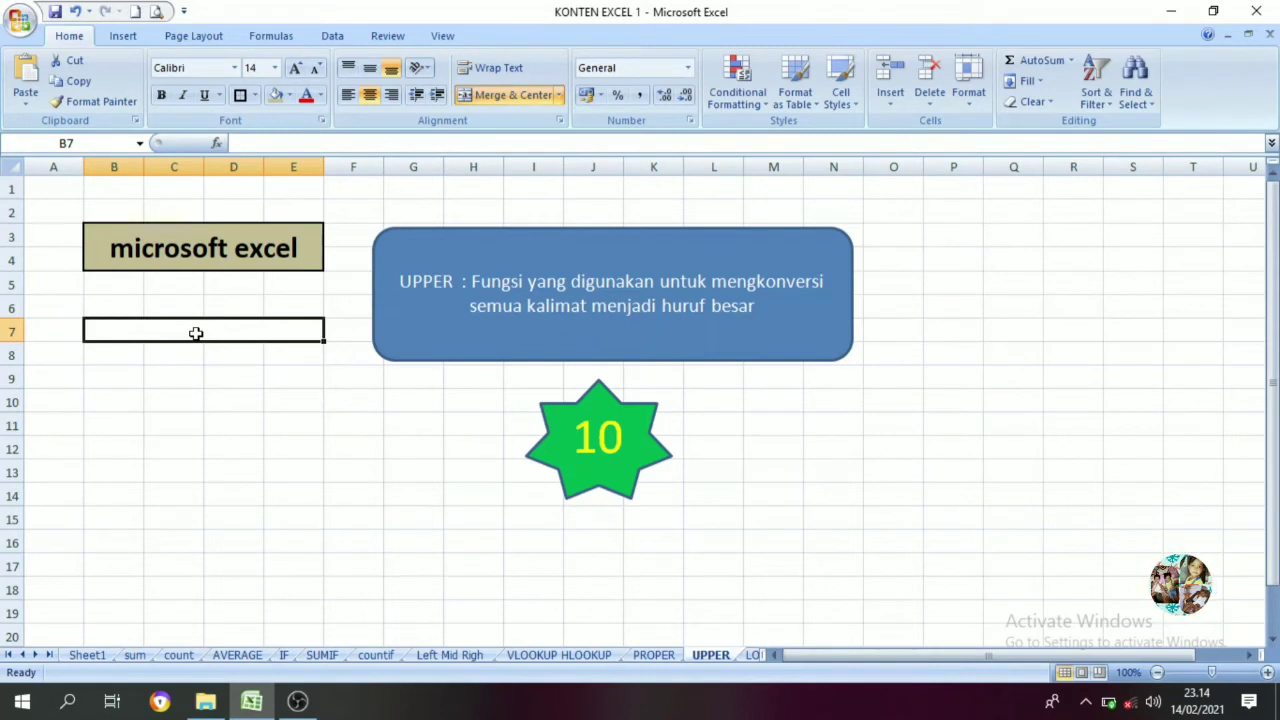
text(u)
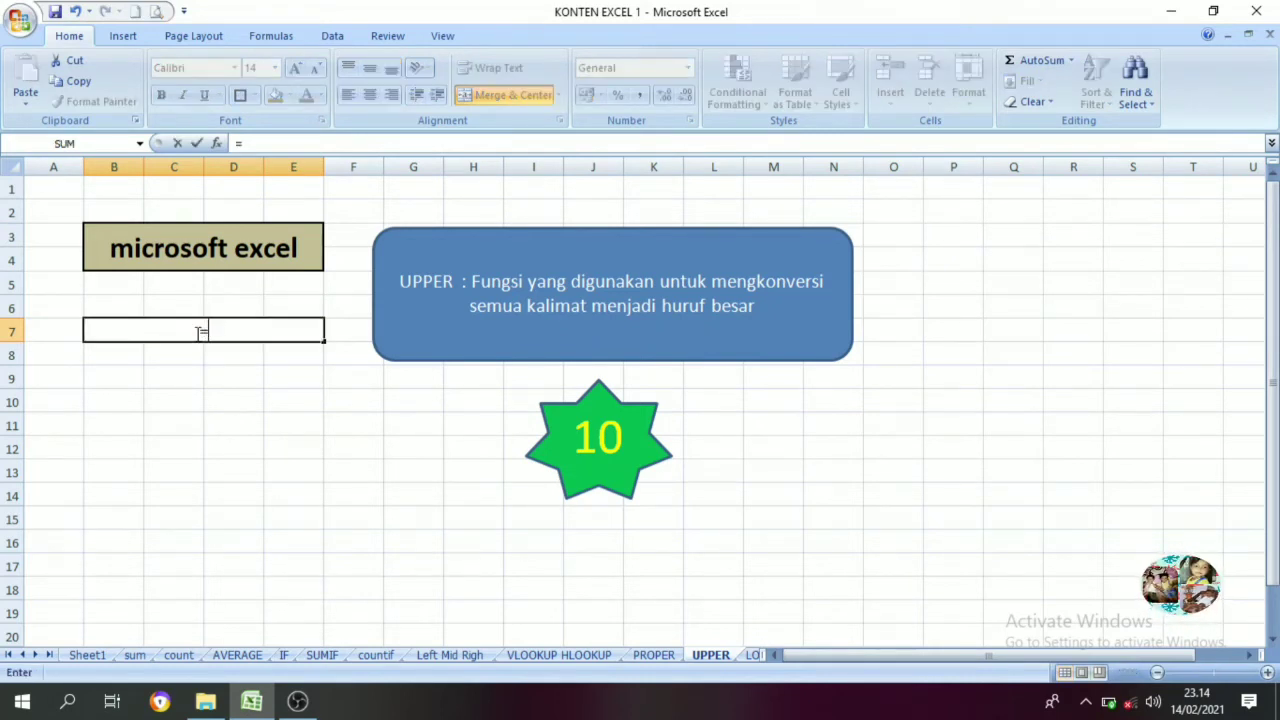
text(=uper)
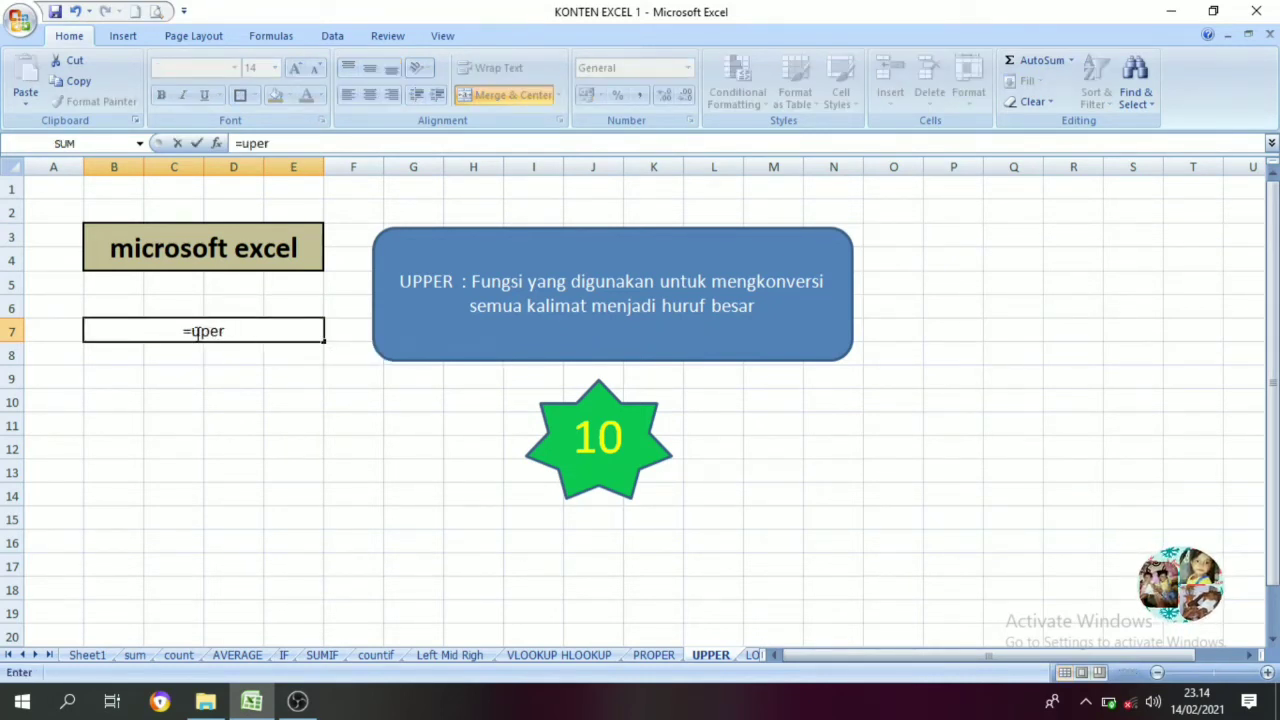
key(BackSpace)
key(BackSpace)
text(per()
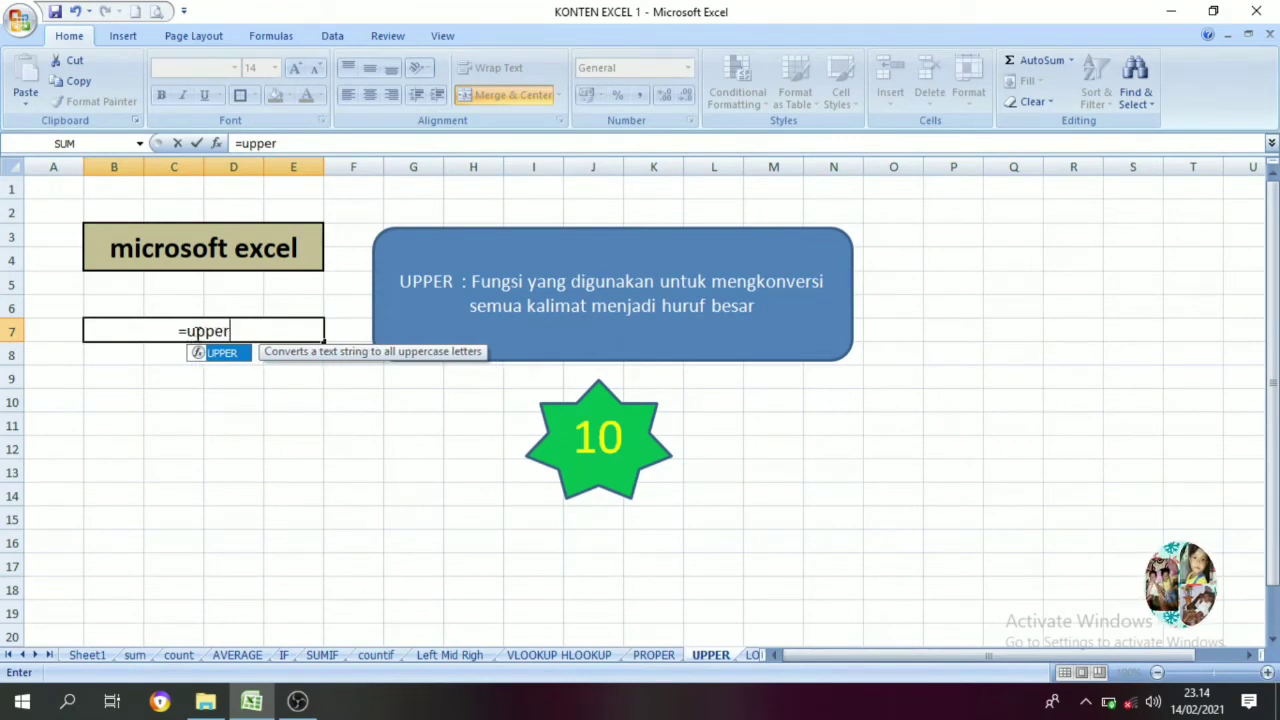
click(207, 258)
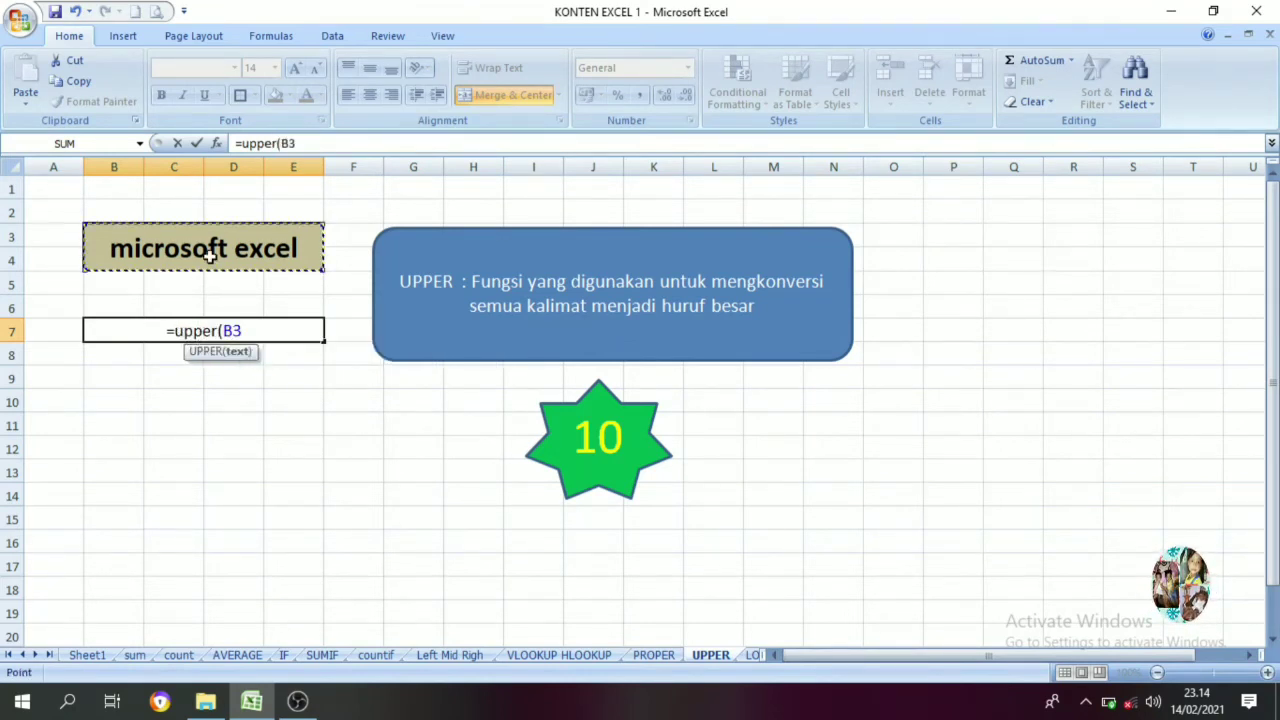
text())
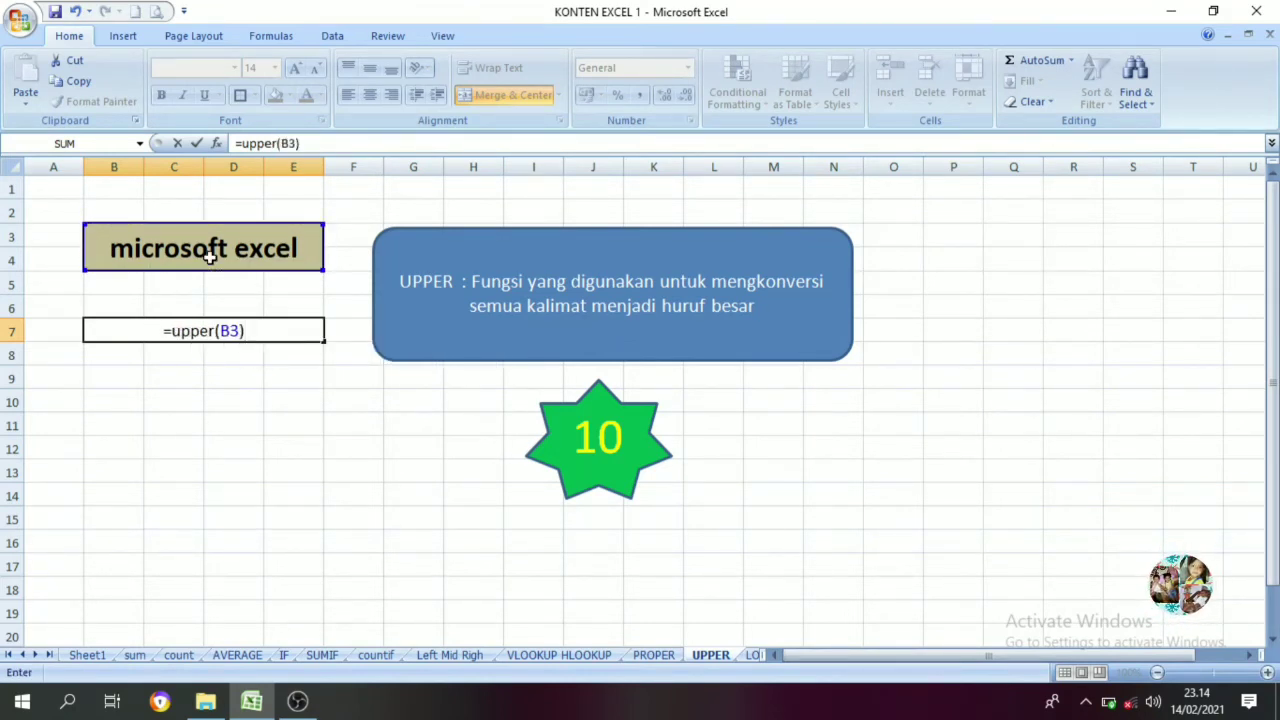
key(Return)
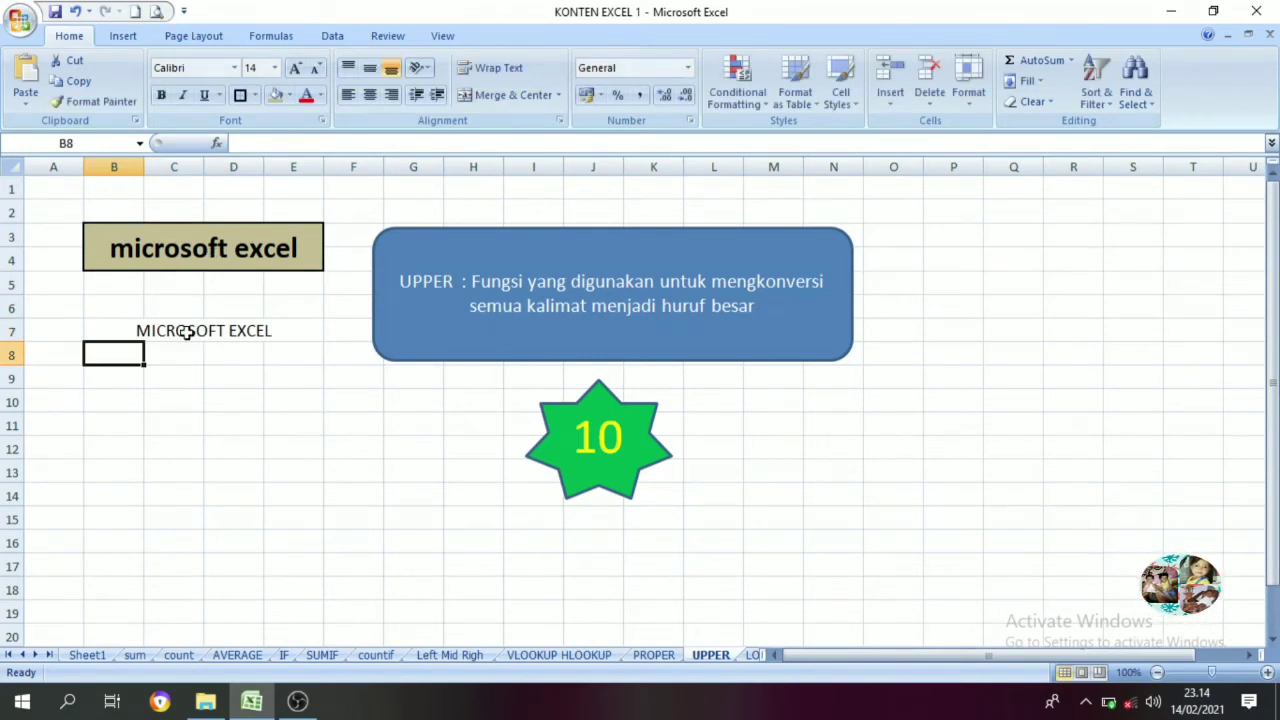
On the LOWER sheet, convert the text of B4 to all lowercase letters in cell B8 with =lower(B4)
click(748, 657)
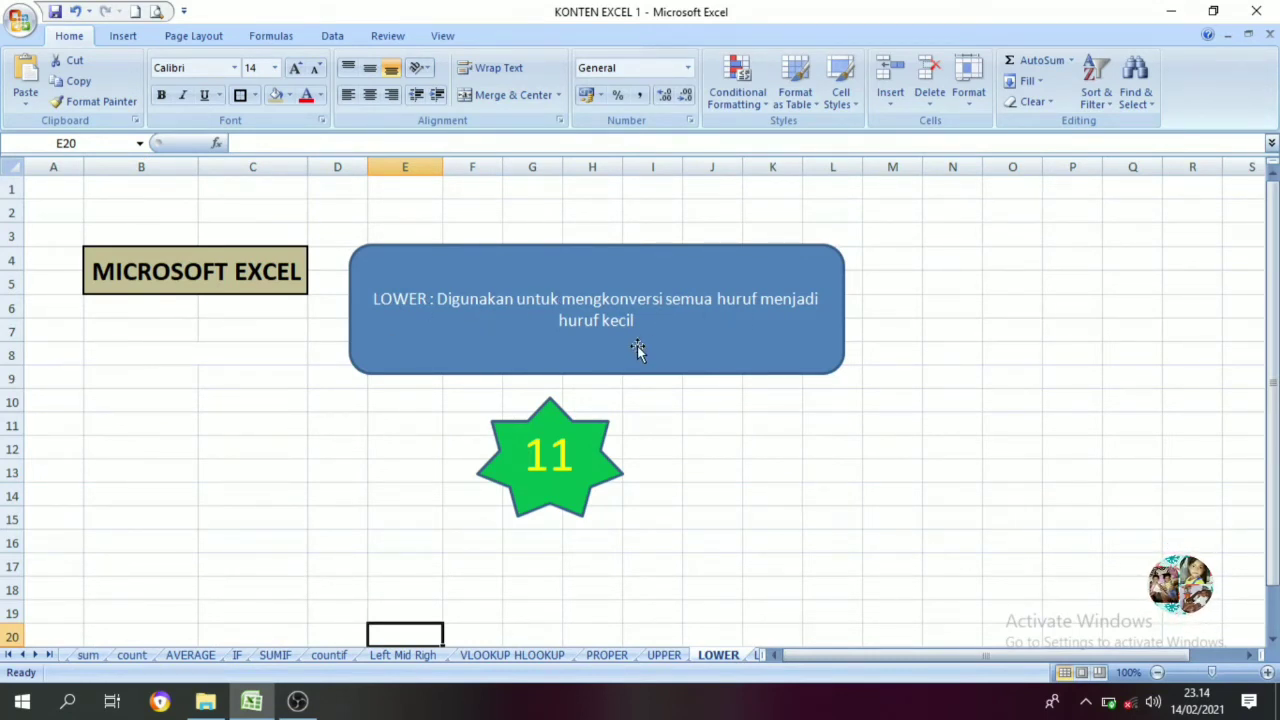
click(199, 277)
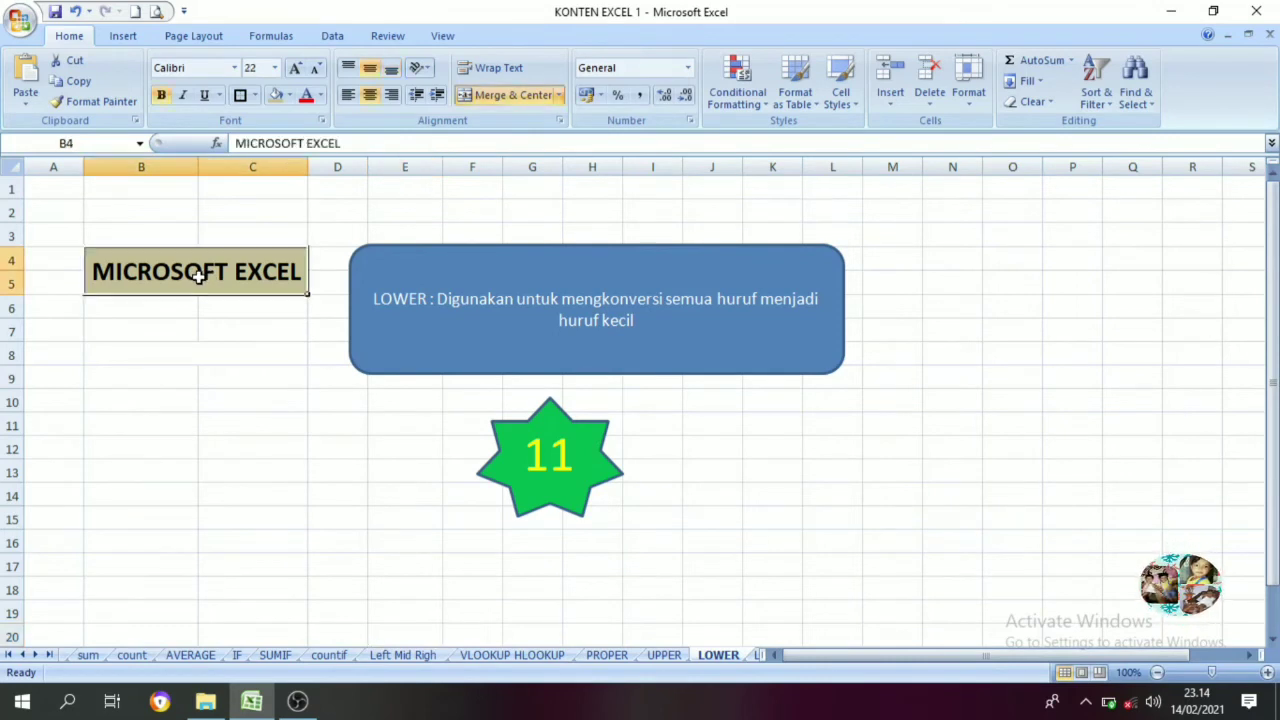
click(150, 354)
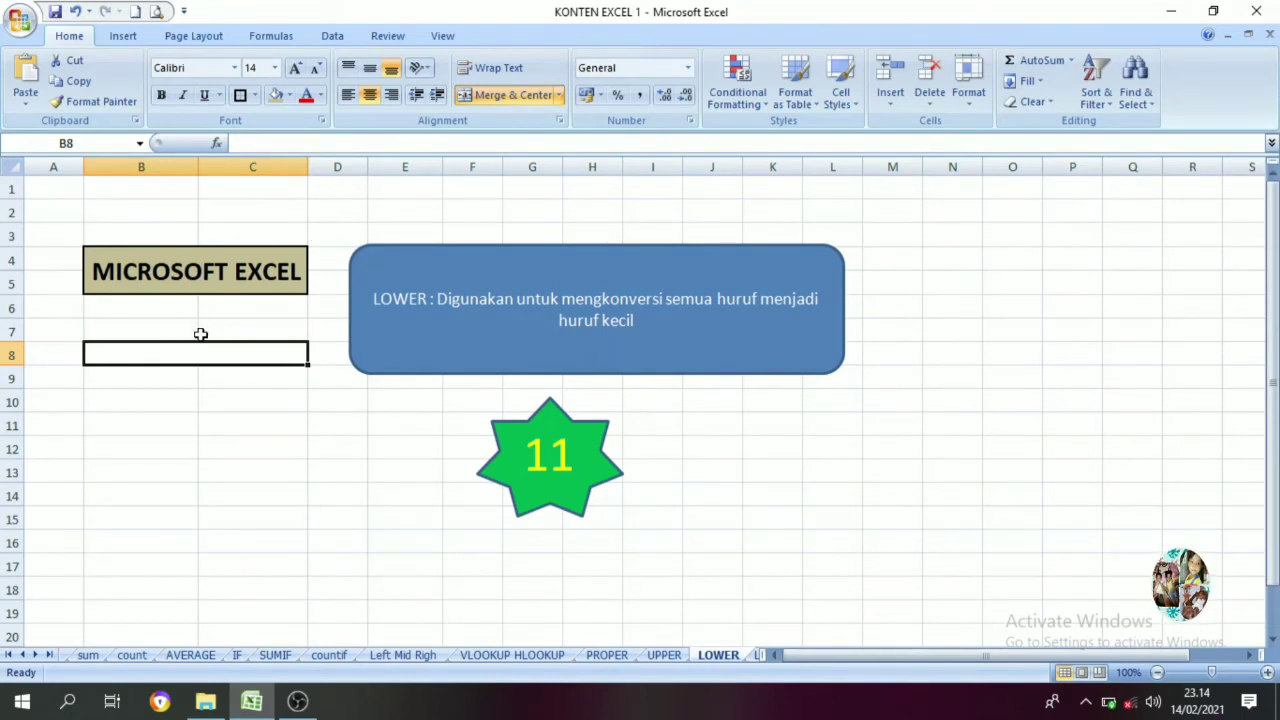
text(=)
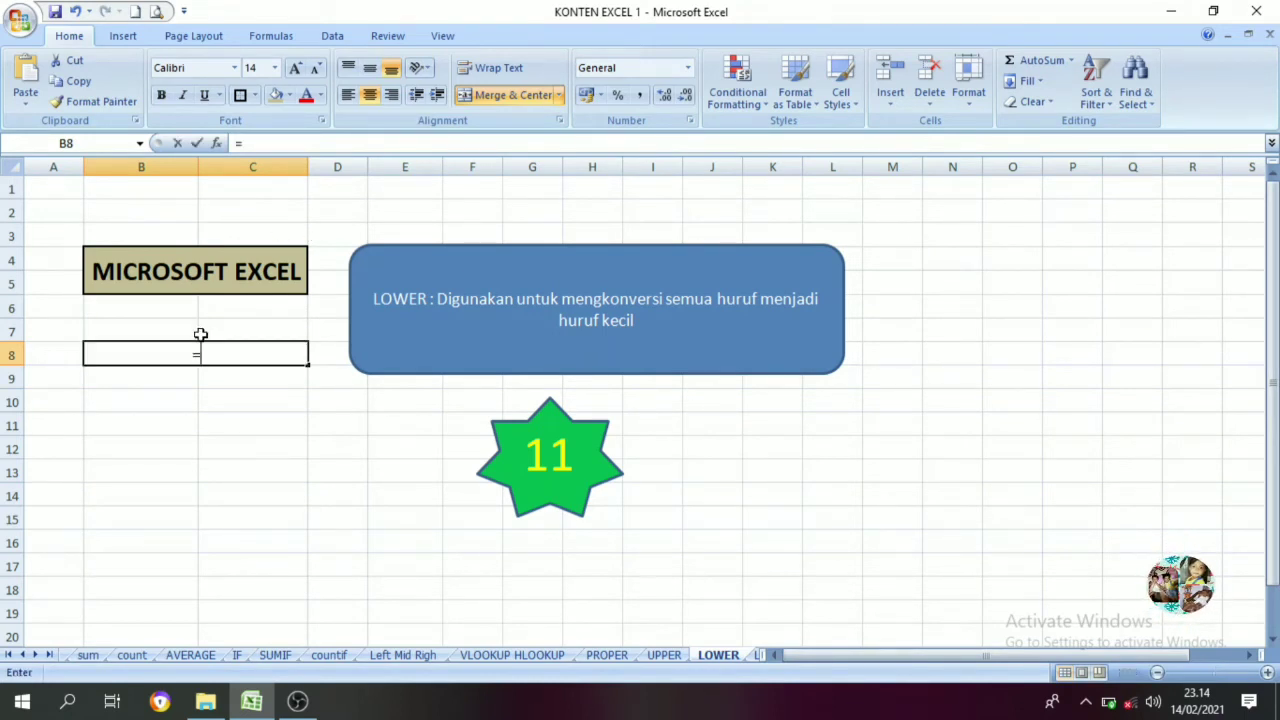
text(lowr)
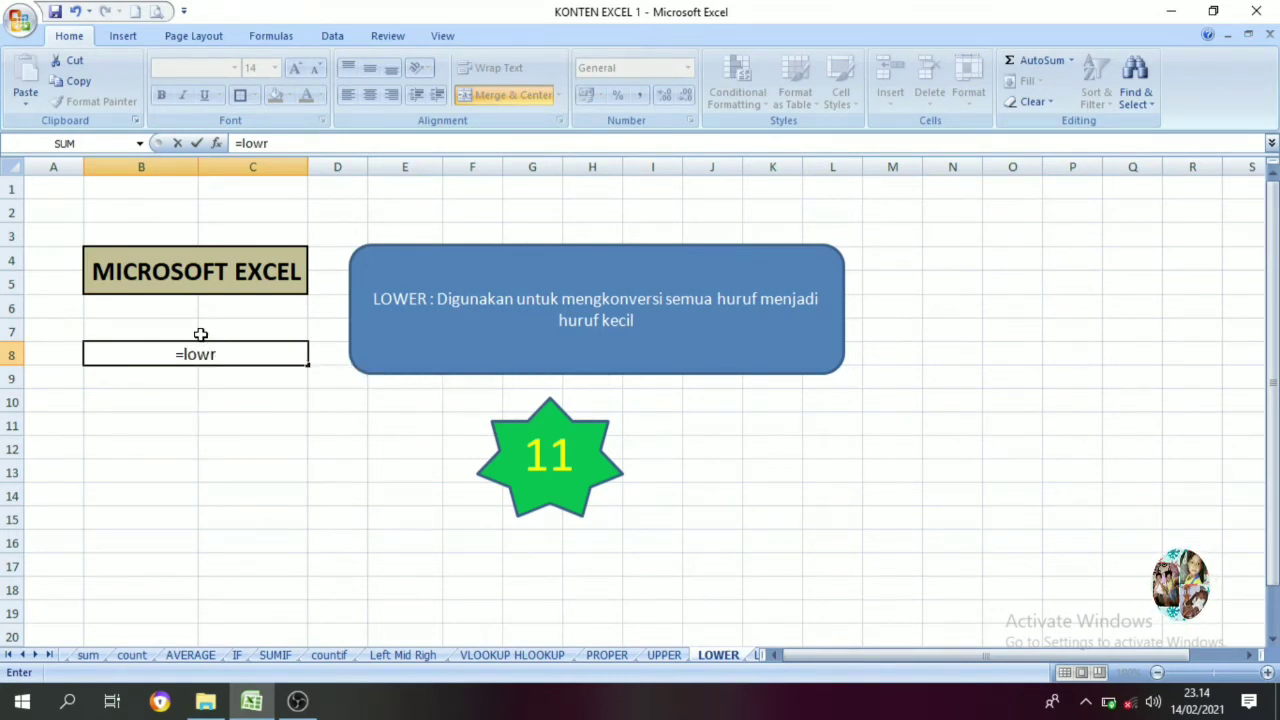
key(BackSpace)
text(er()
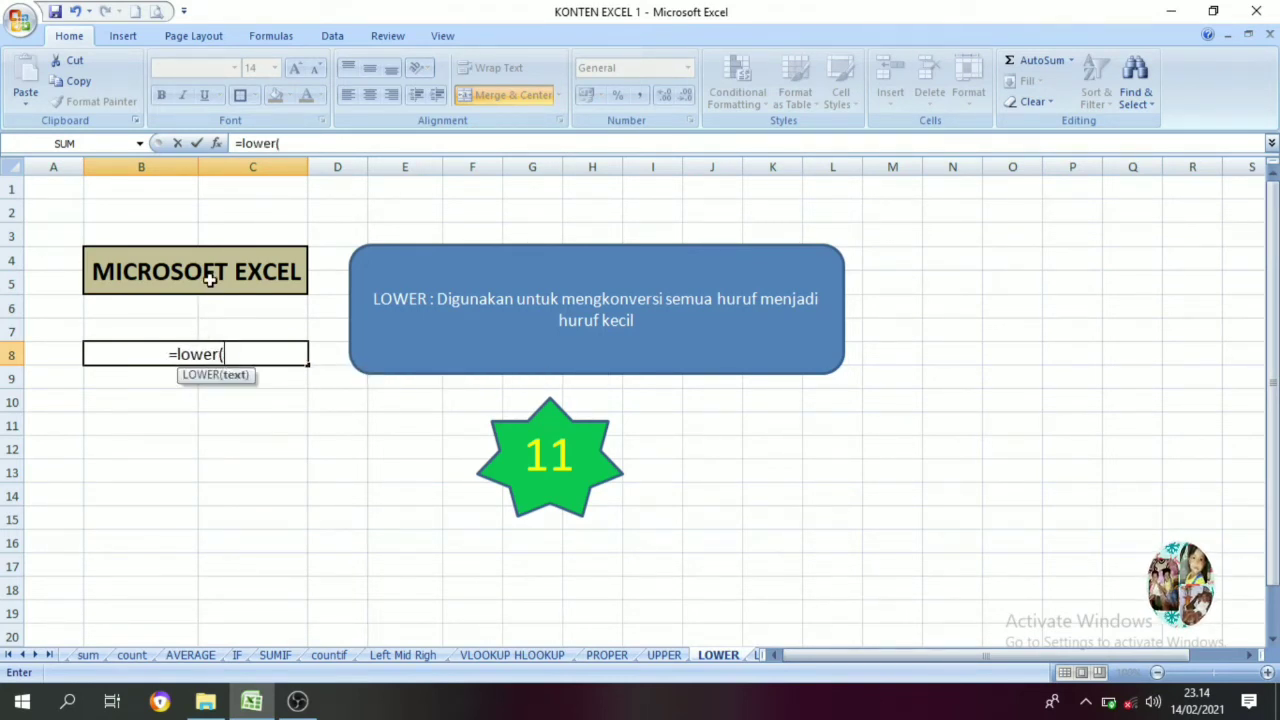
click(207, 279)
text())
key(Return)
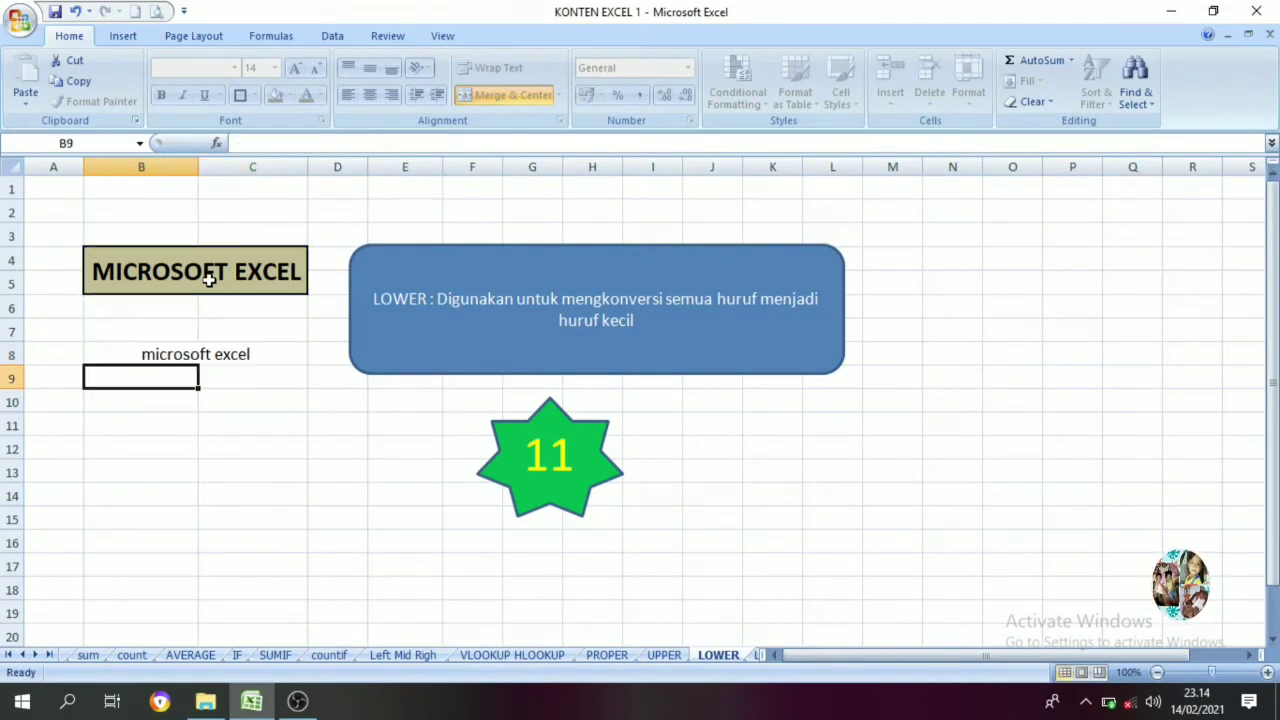
click(188, 355)
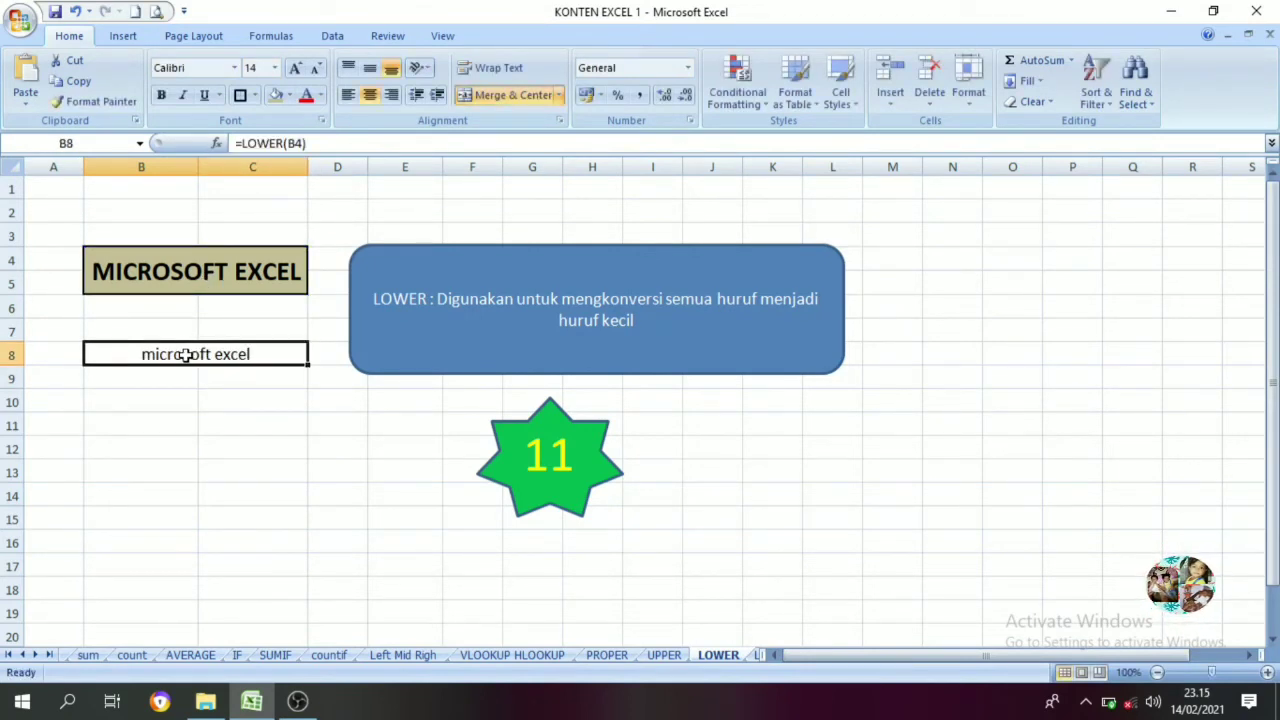
On the LEN sheet, count the characters of B4 in cell B8 with =len(B4)
click(756, 655)
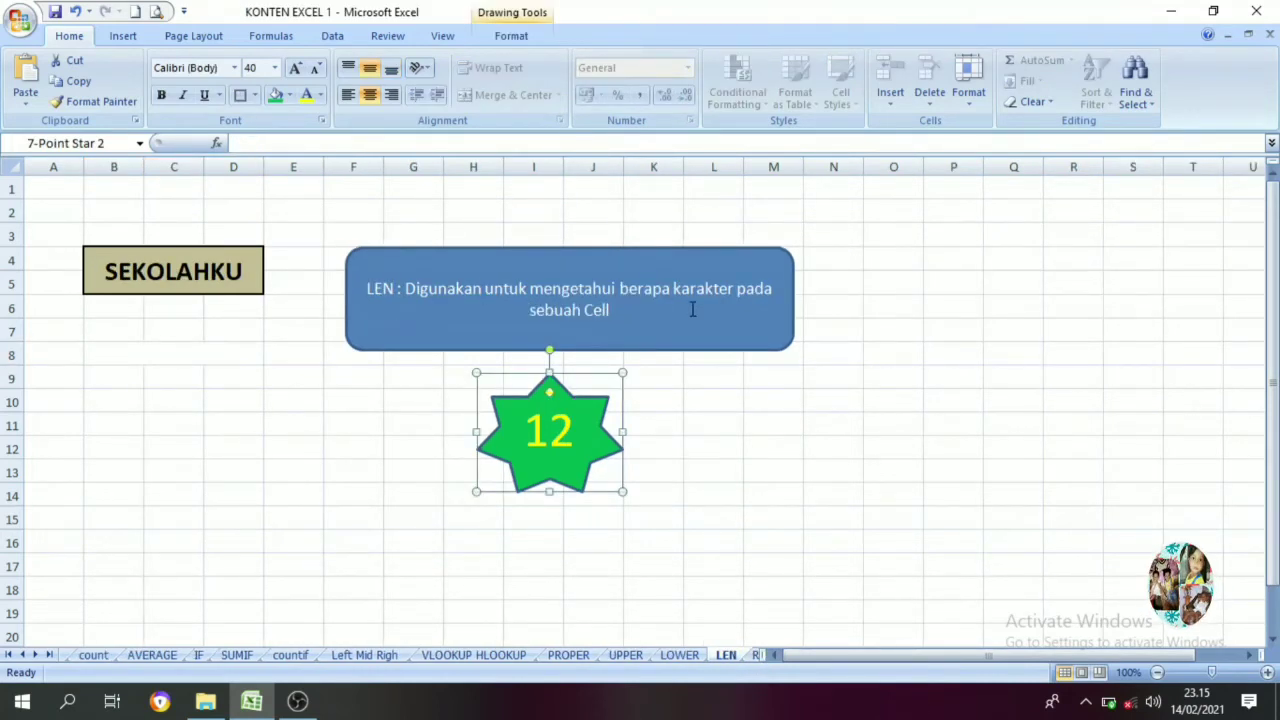
click(122, 275)
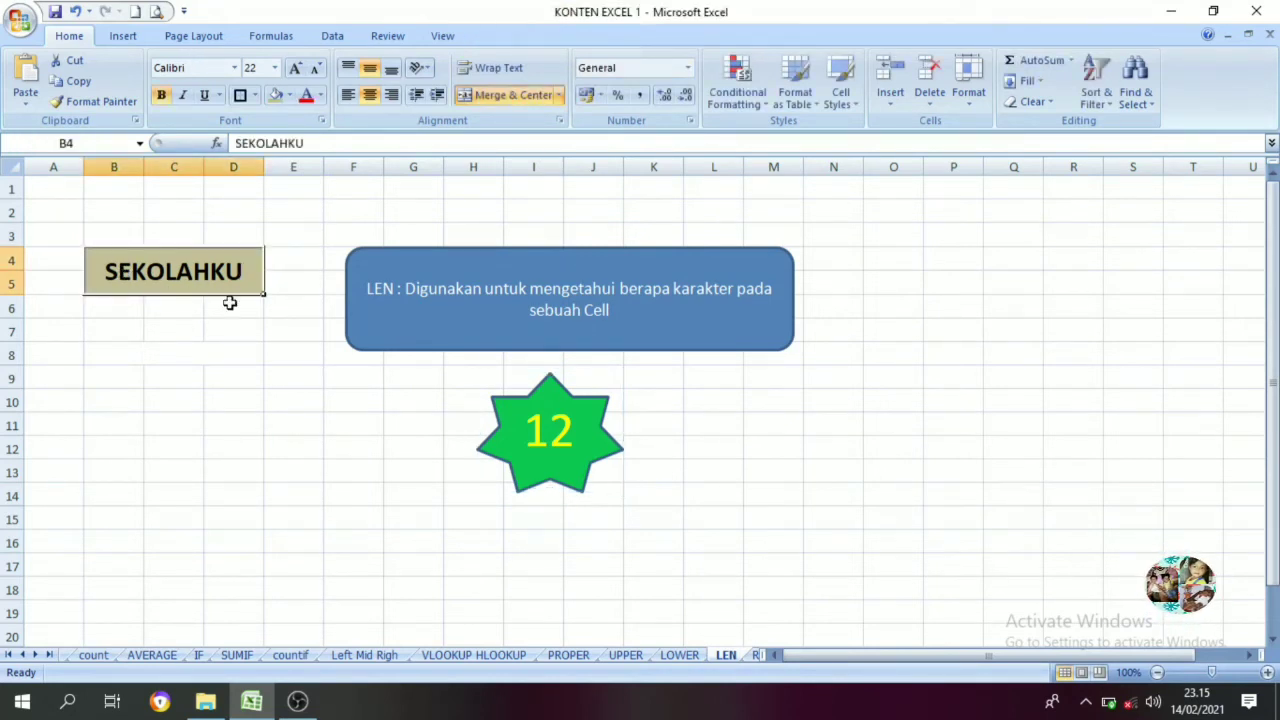
click(135, 356)
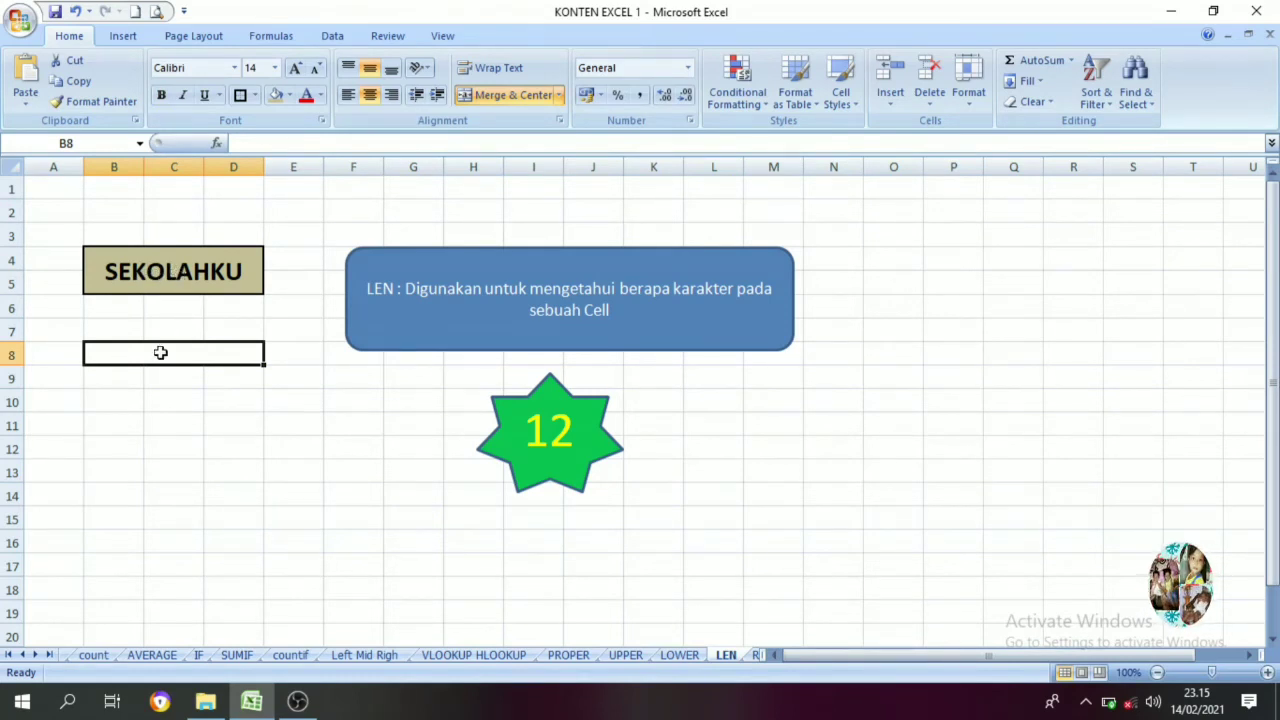
text(=l)
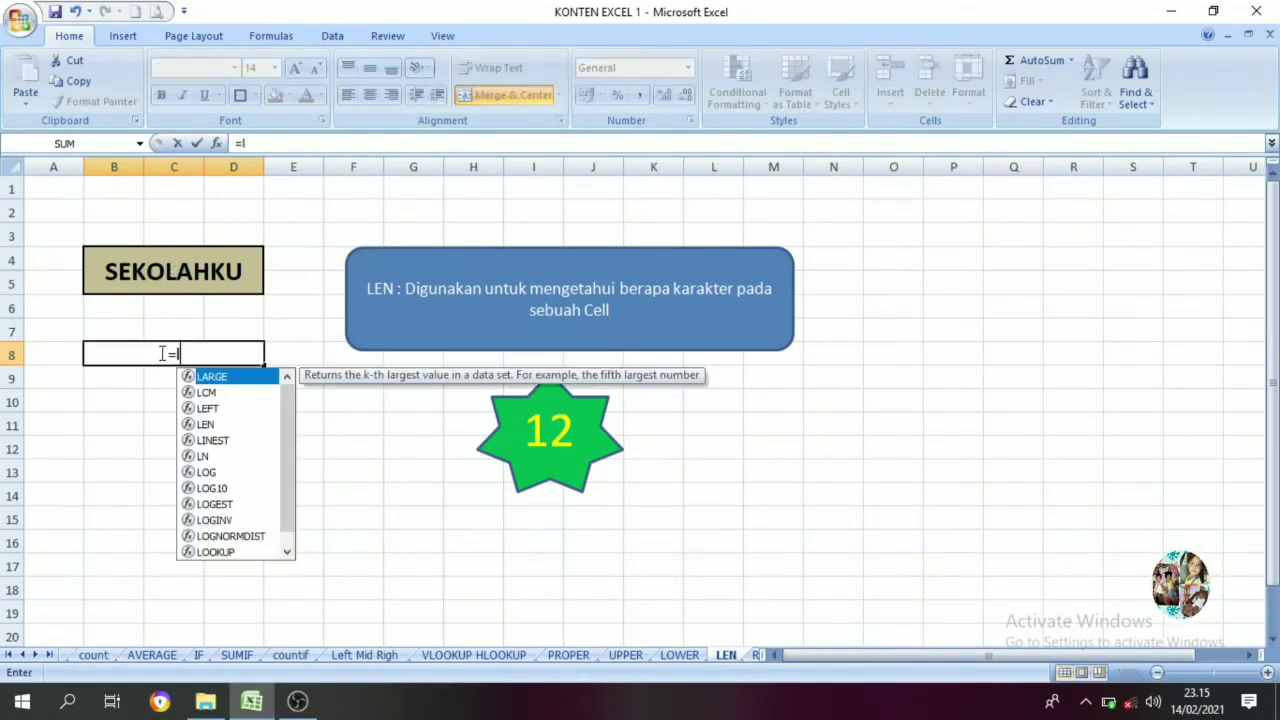
text(en()
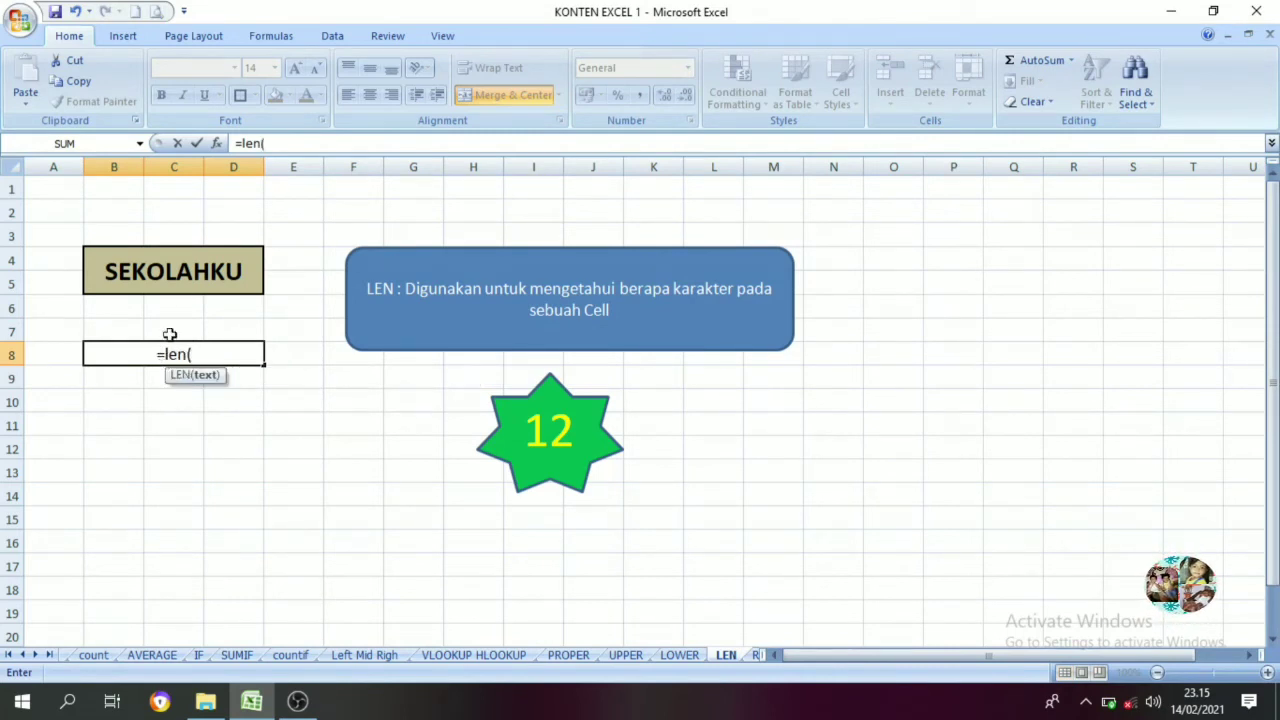
click(190, 282)
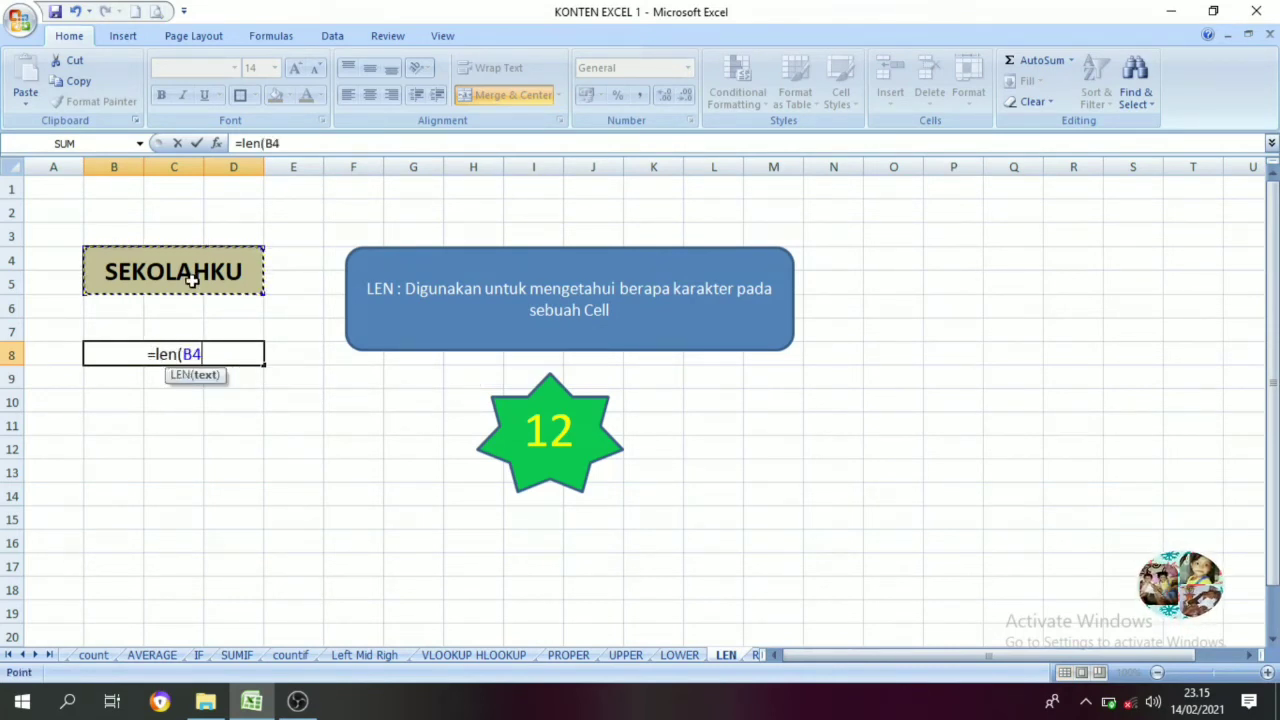
text())
key(Return)
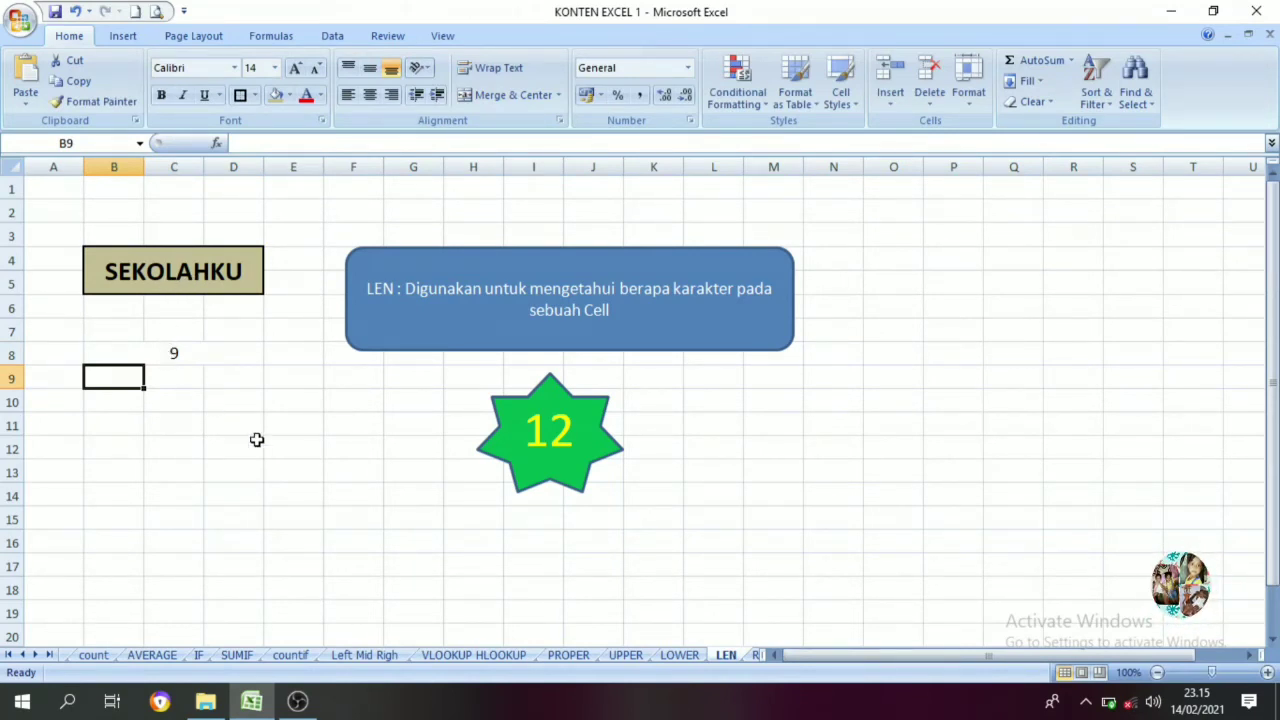
On the ROUND sheet, round the number in C6 to two decimals in cell C9 with =round(C6;2)
click(756, 658)
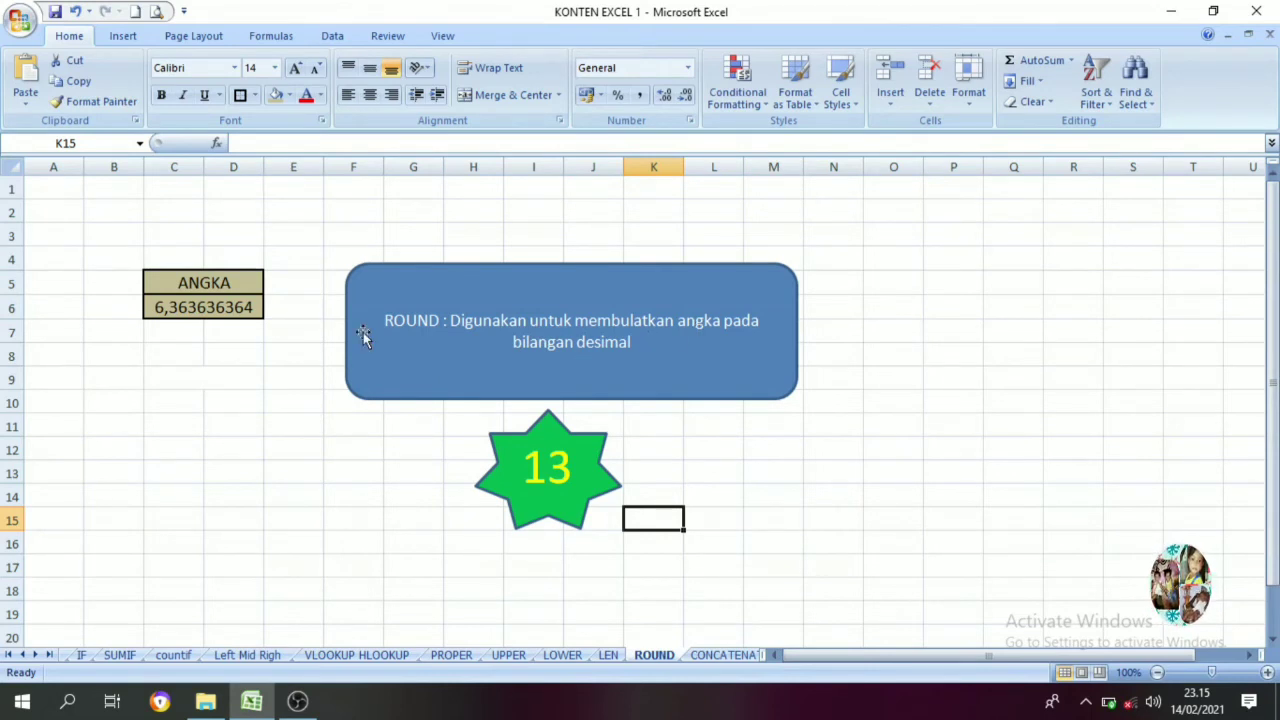
click(215, 377)
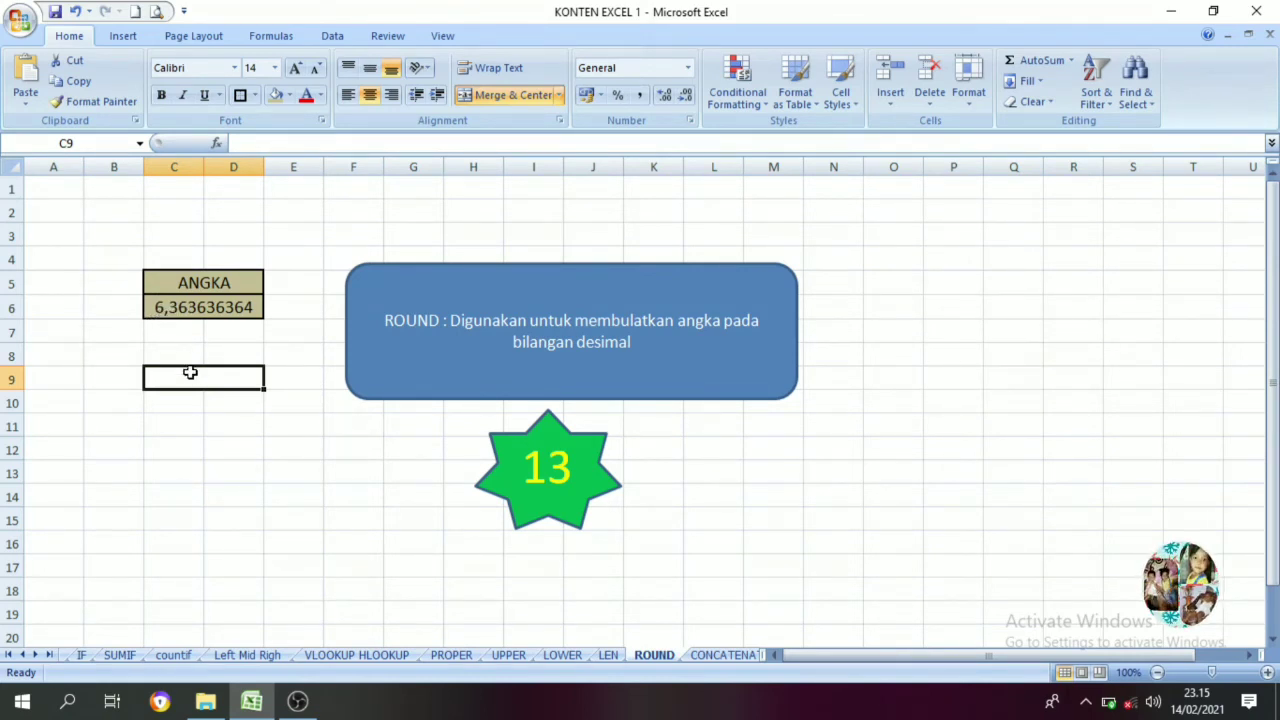
text(=round)
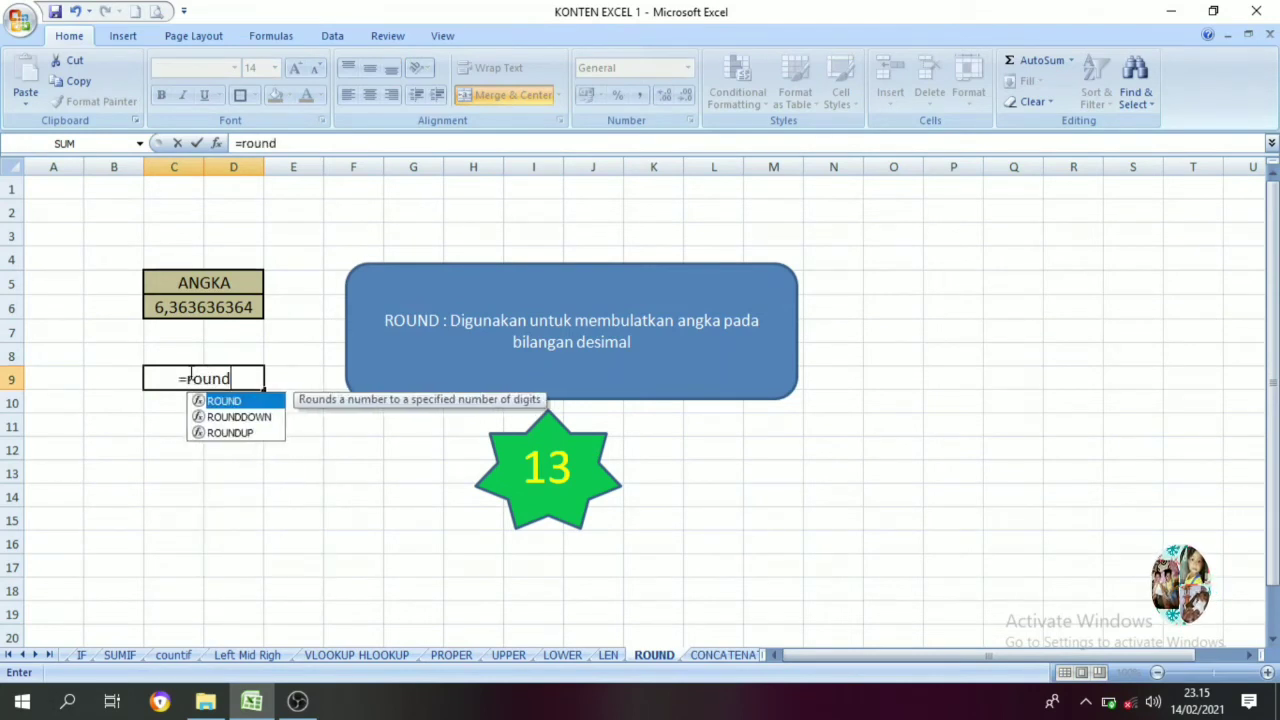
text(()
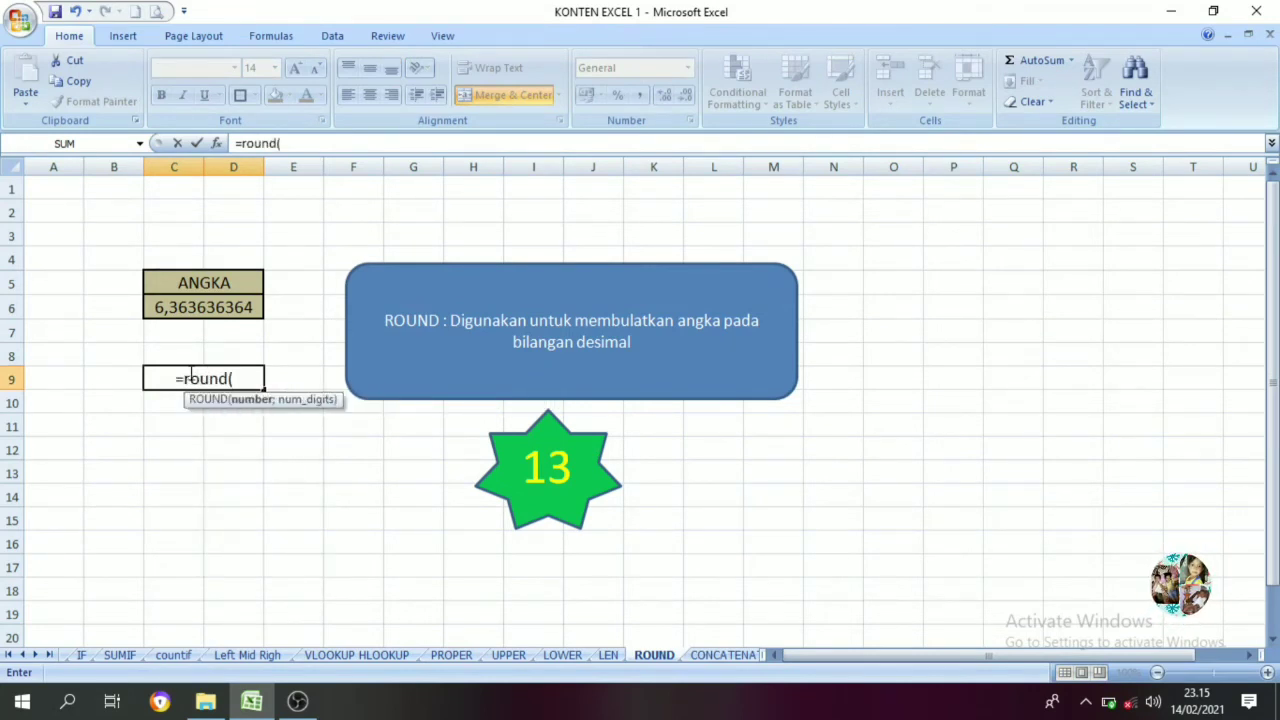
click(212, 314)
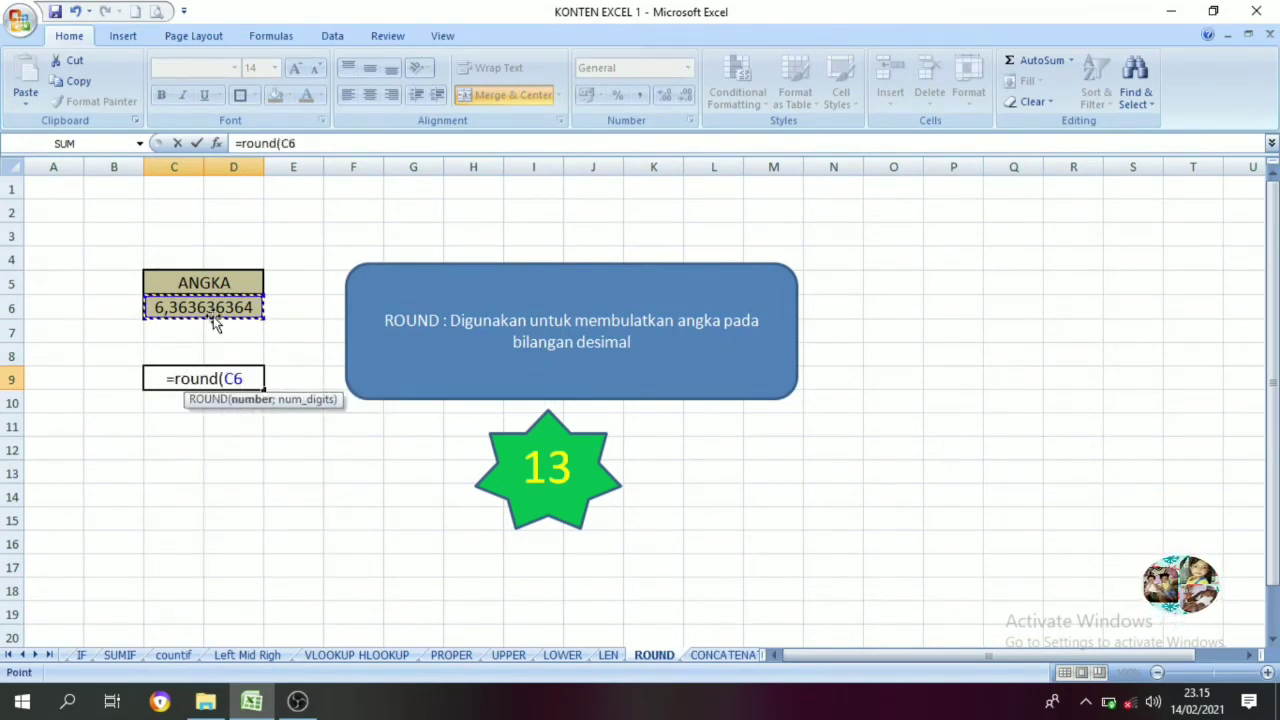
text(;)
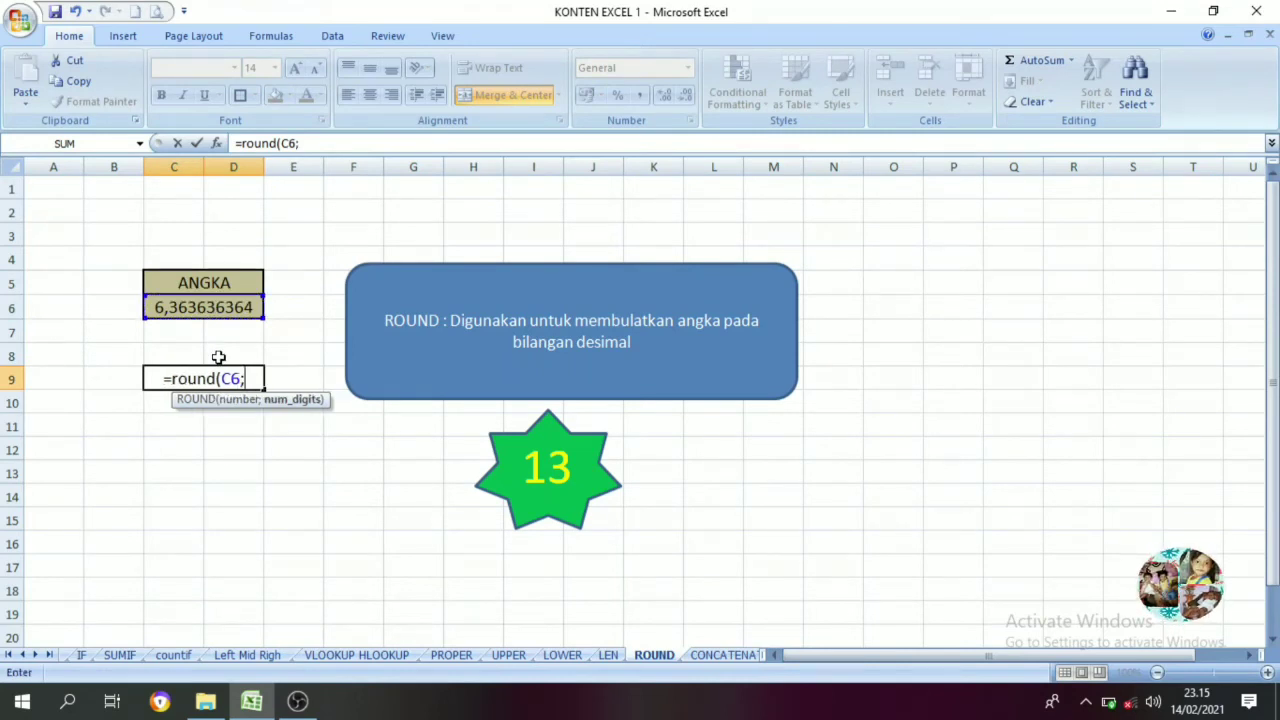
text(2)
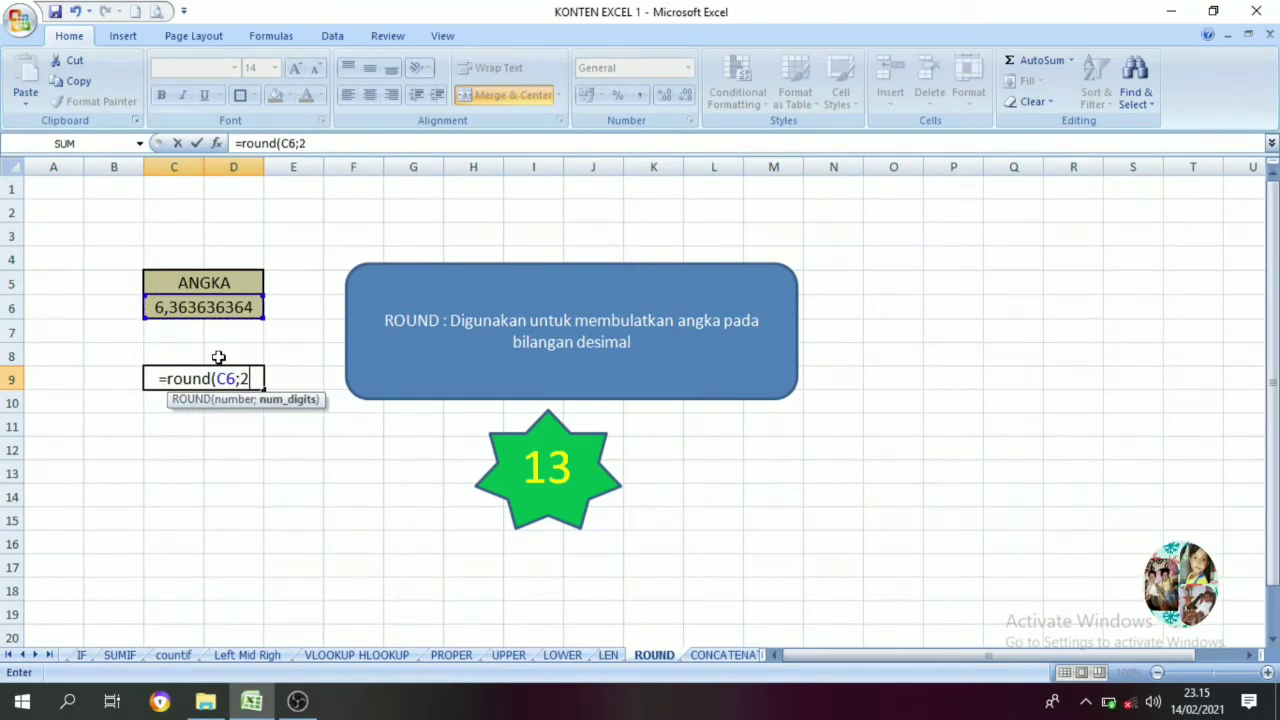
text())
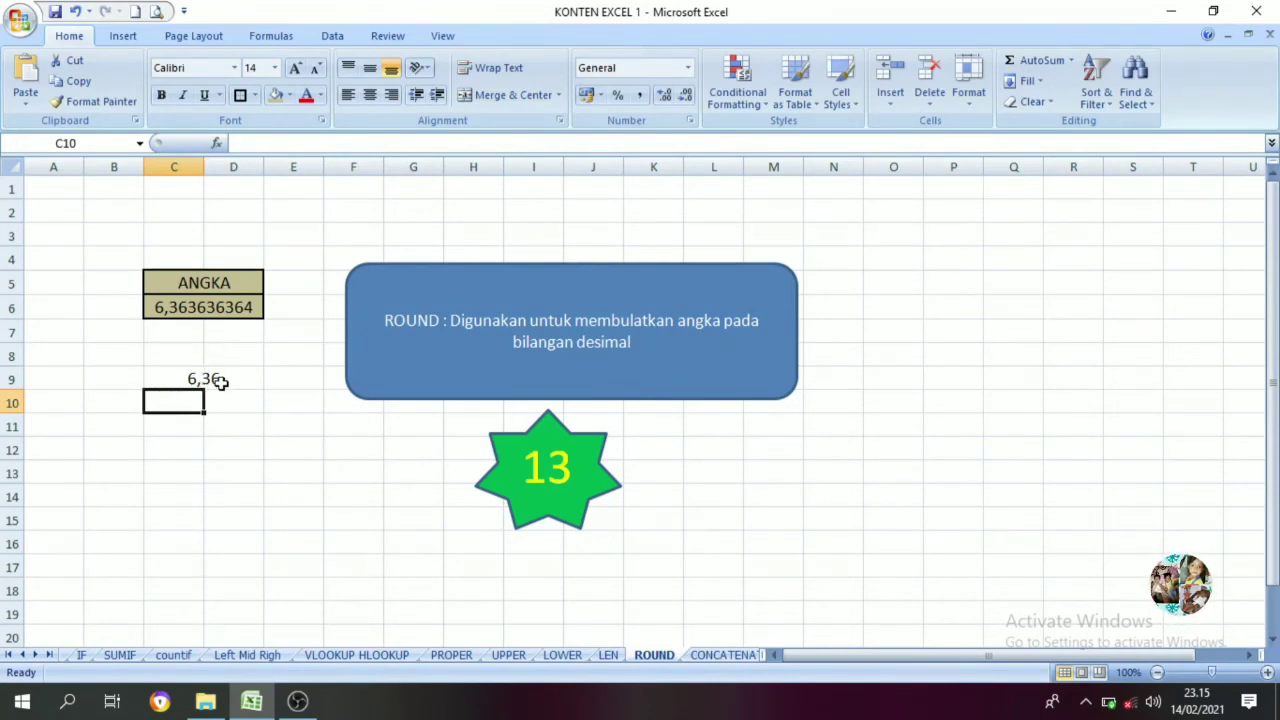
Change the ROUND formula in C9 to round the number in C6 to one decimal, =ROUND(C6;1)
click(220, 382)
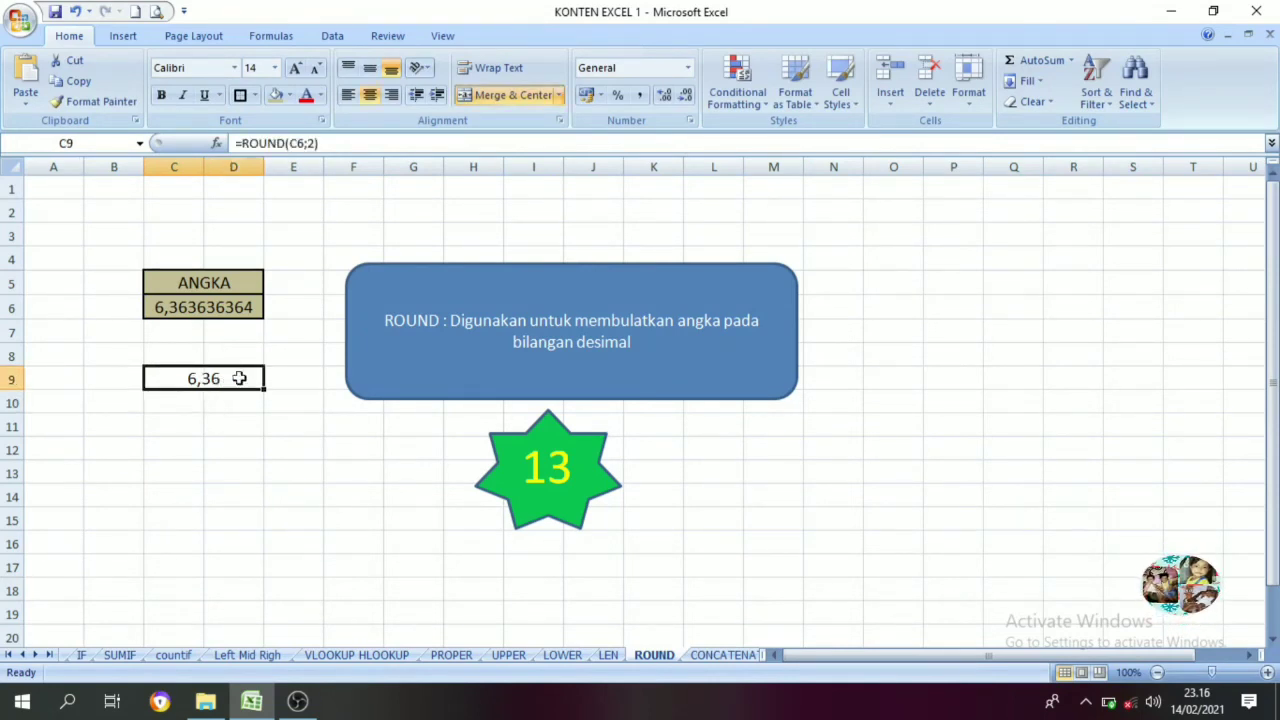
click(312, 143)
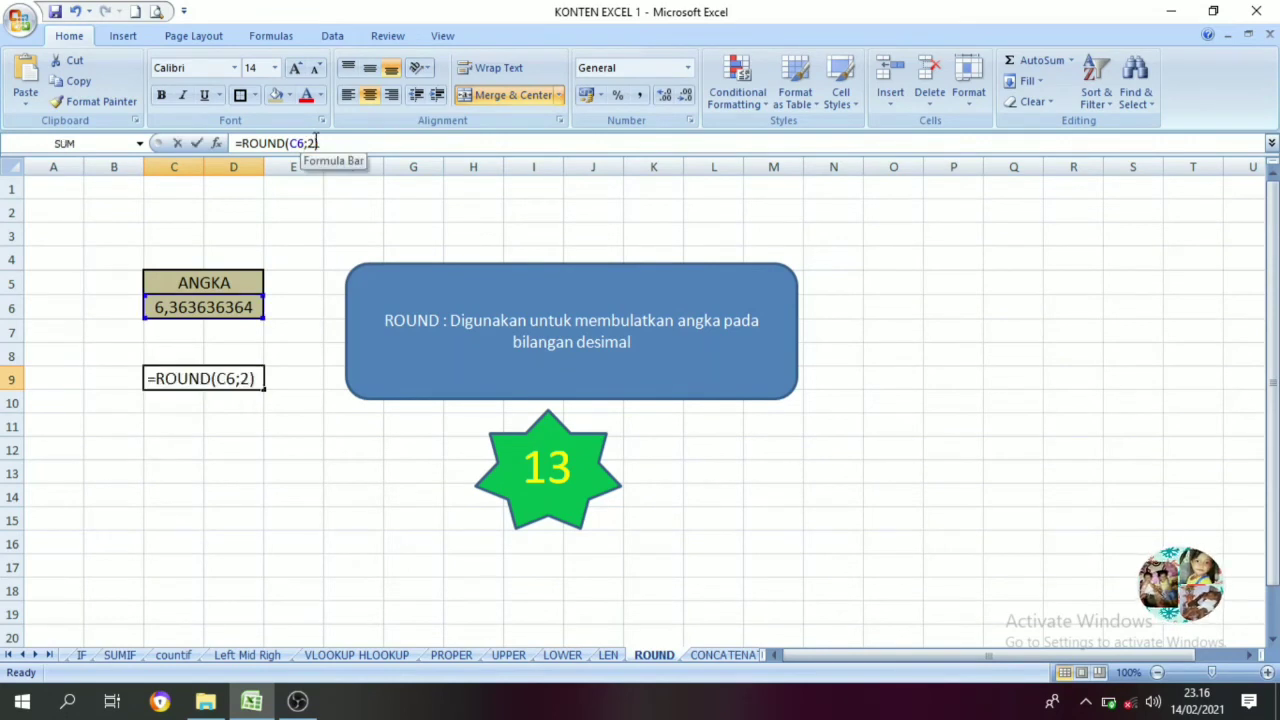
key(BackSpace)
text(1)
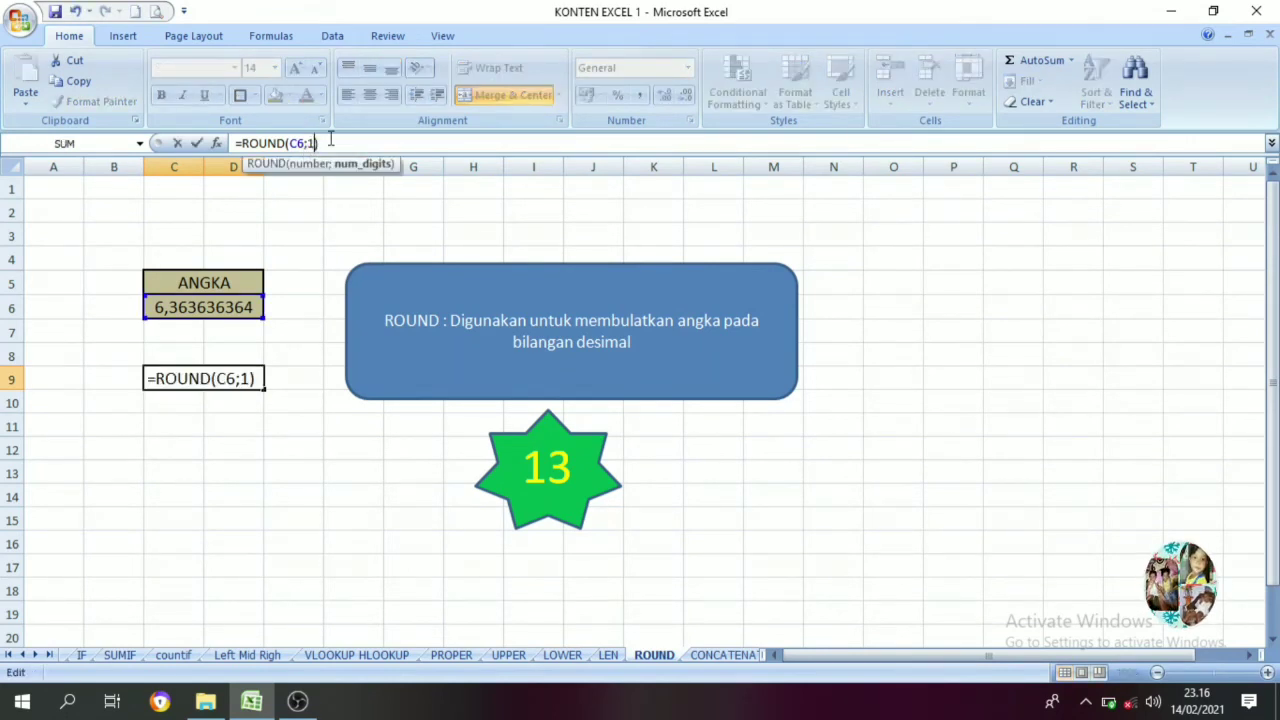
key(Return)
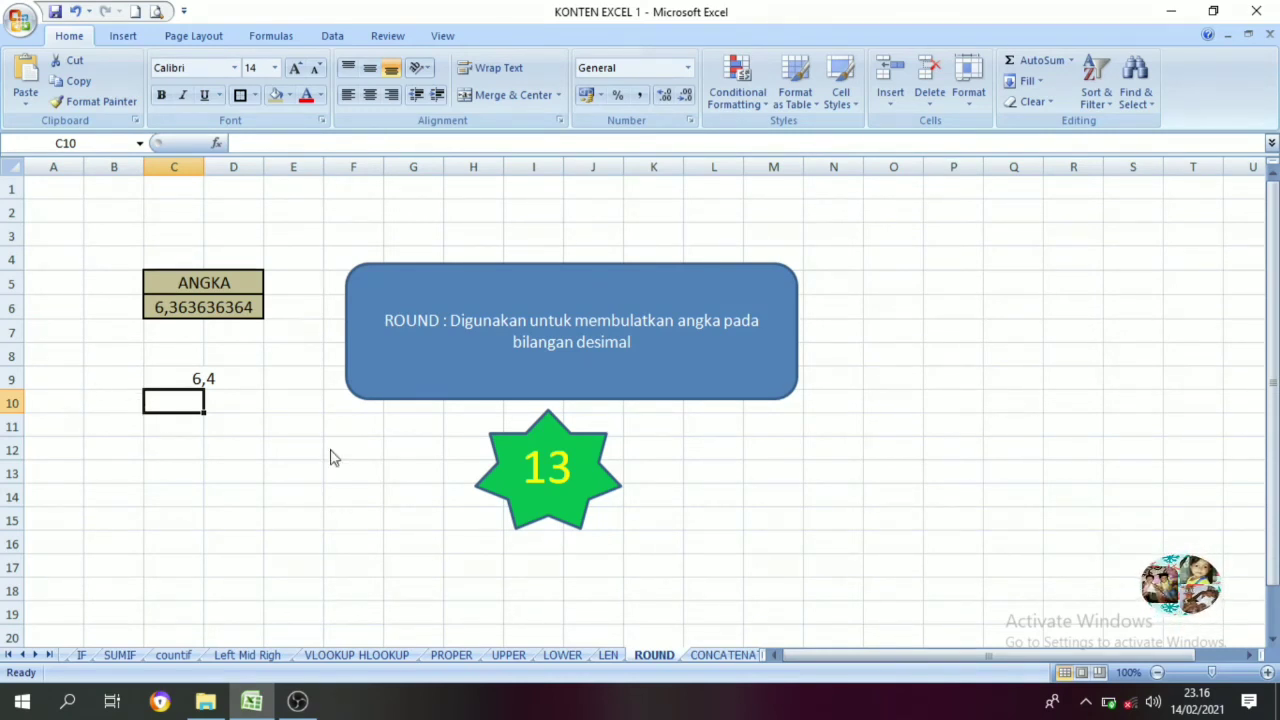
On the CONCATENATE sheet, join the texts of B5, C5 and D5 in cell B9 with =concatenate(B5;C5;D5)
click(700, 655)
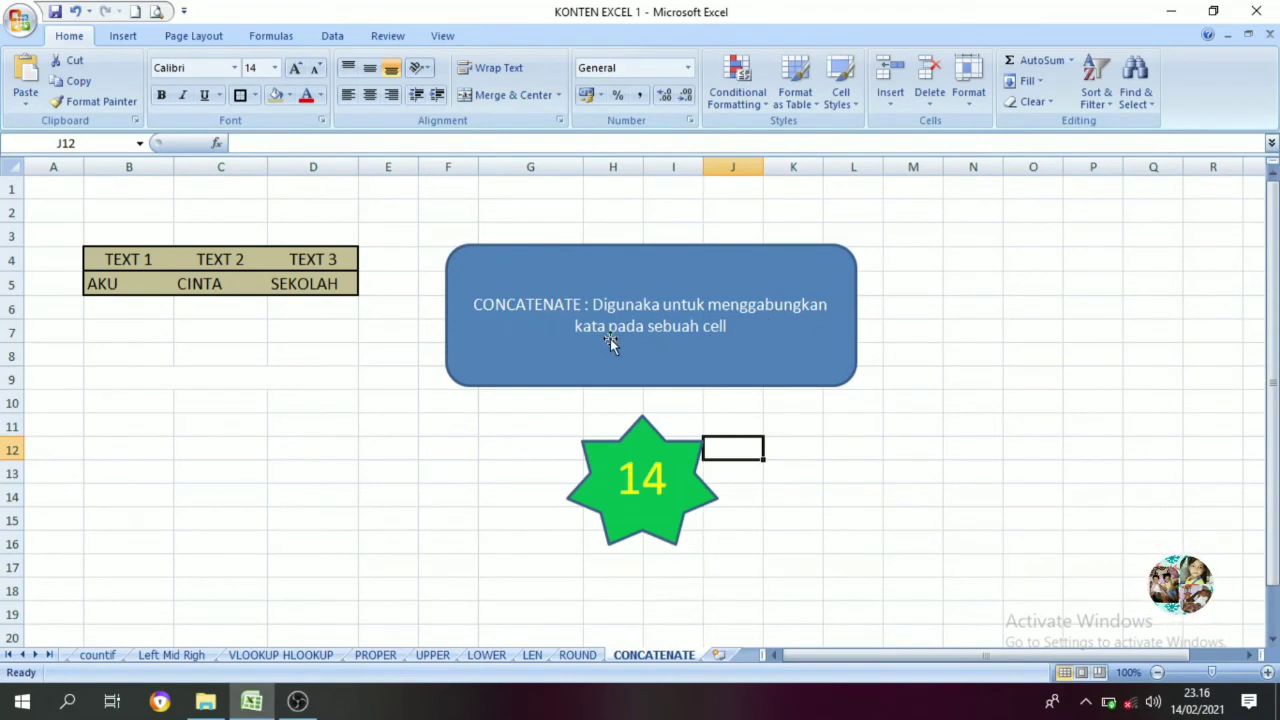
click(129, 382)
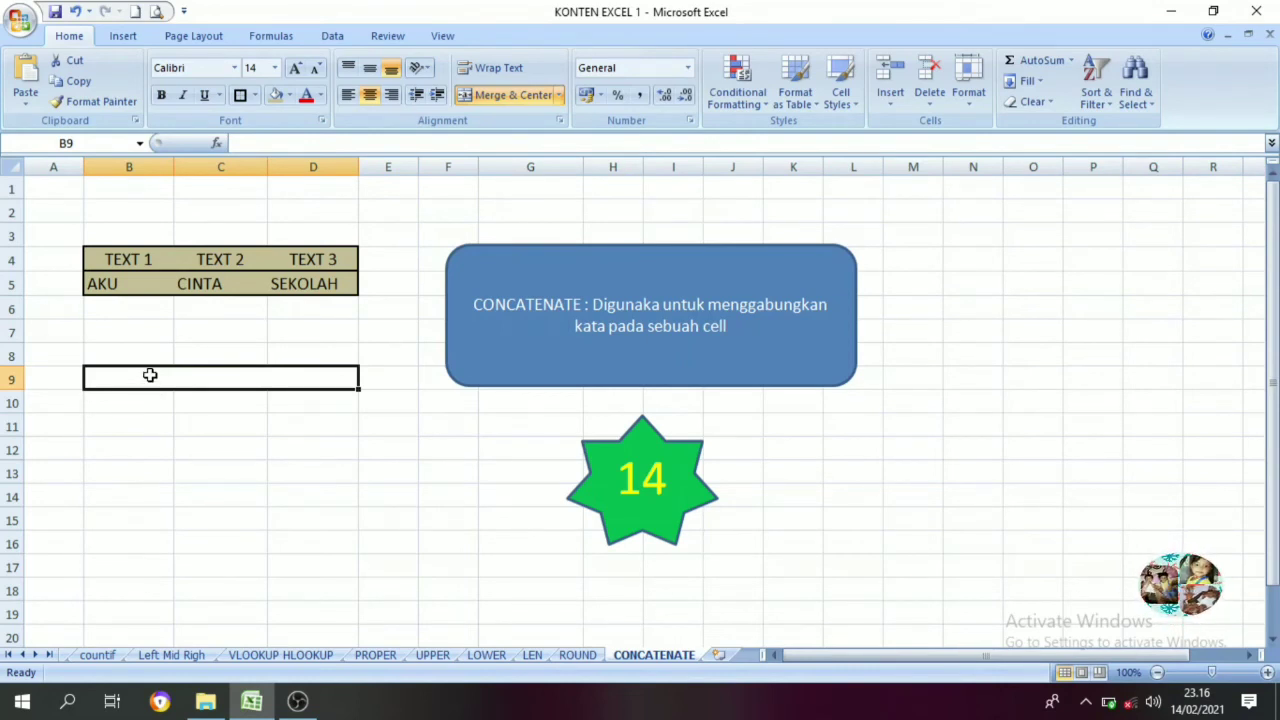
text(=con)
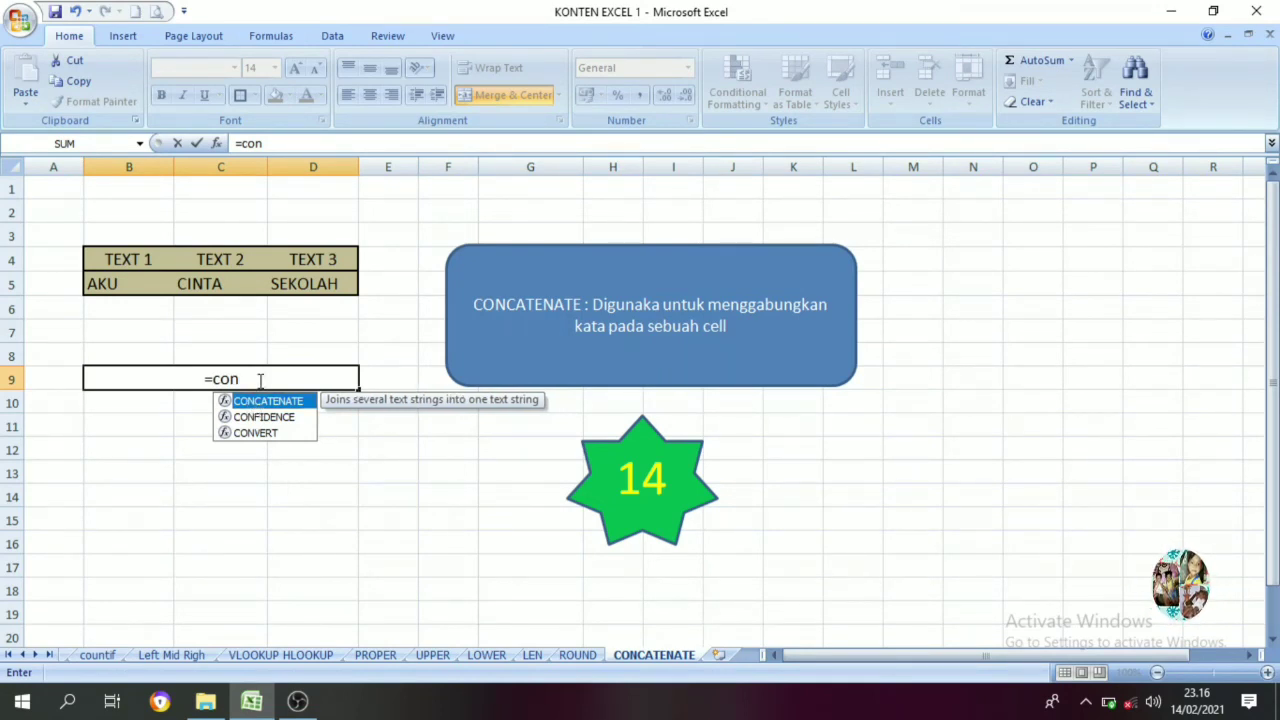
text(catenate)
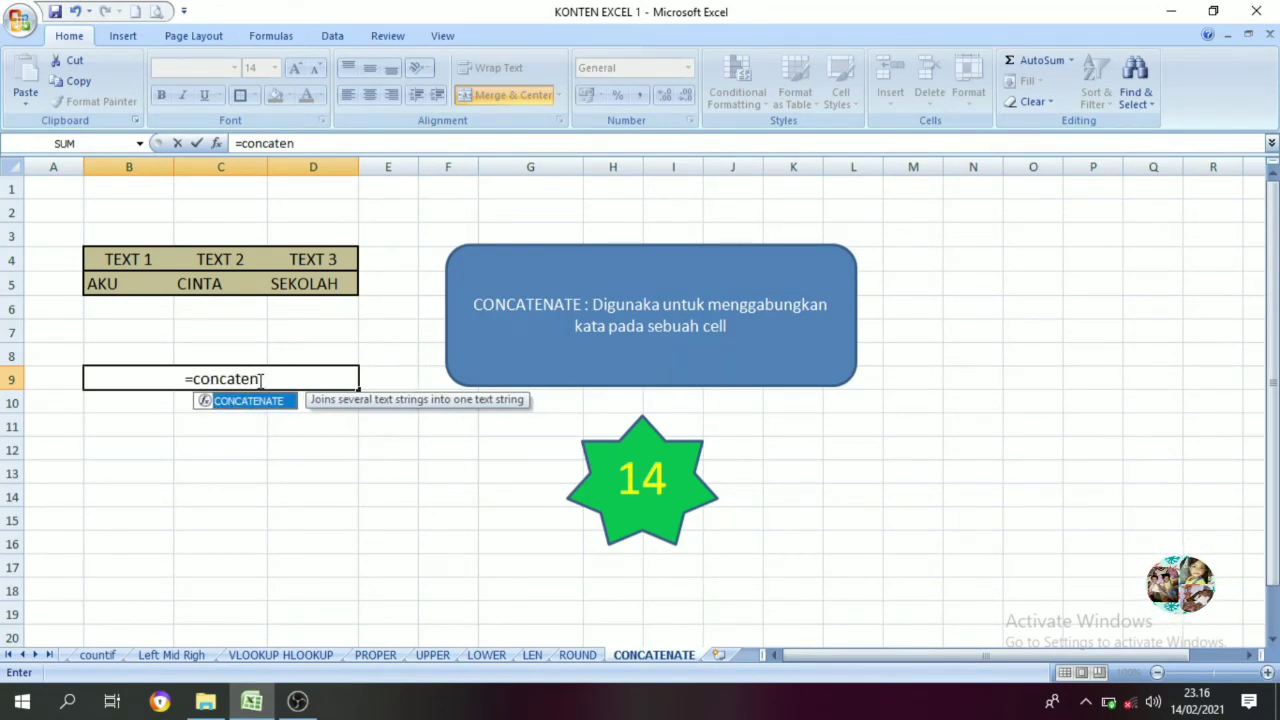
text(()
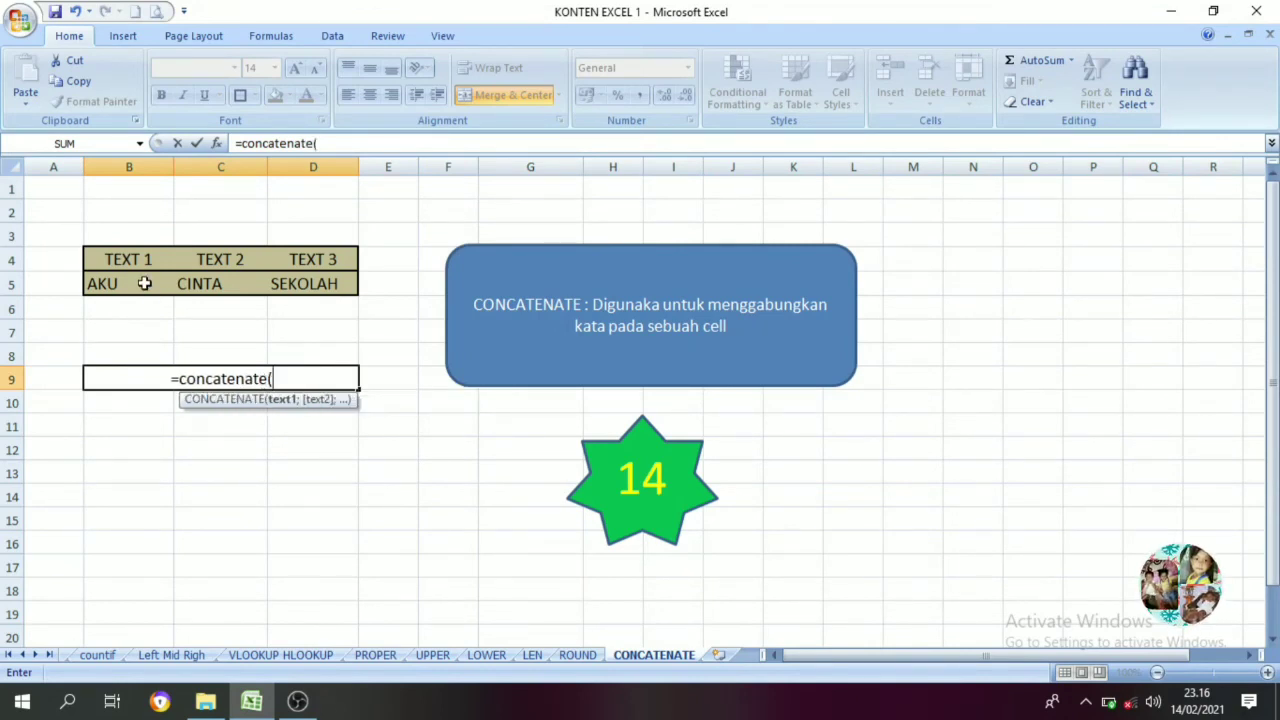
drag(145, 284, 172, 295)
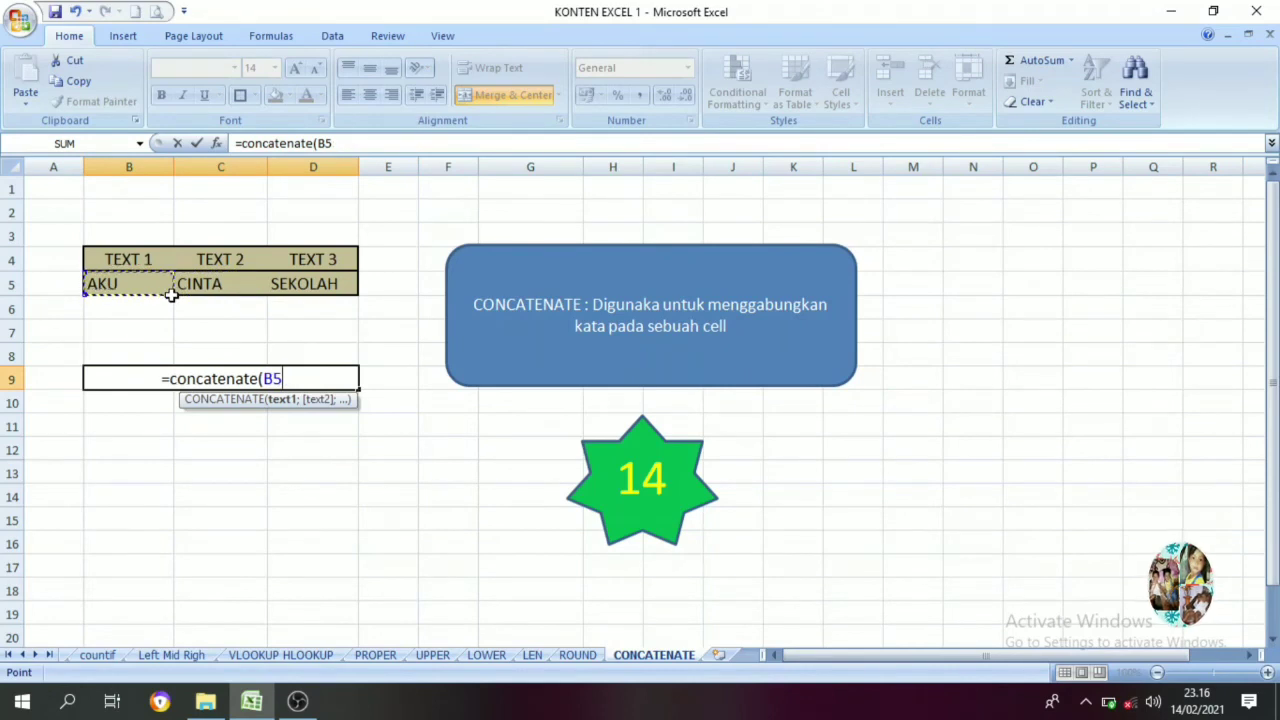
text(;)
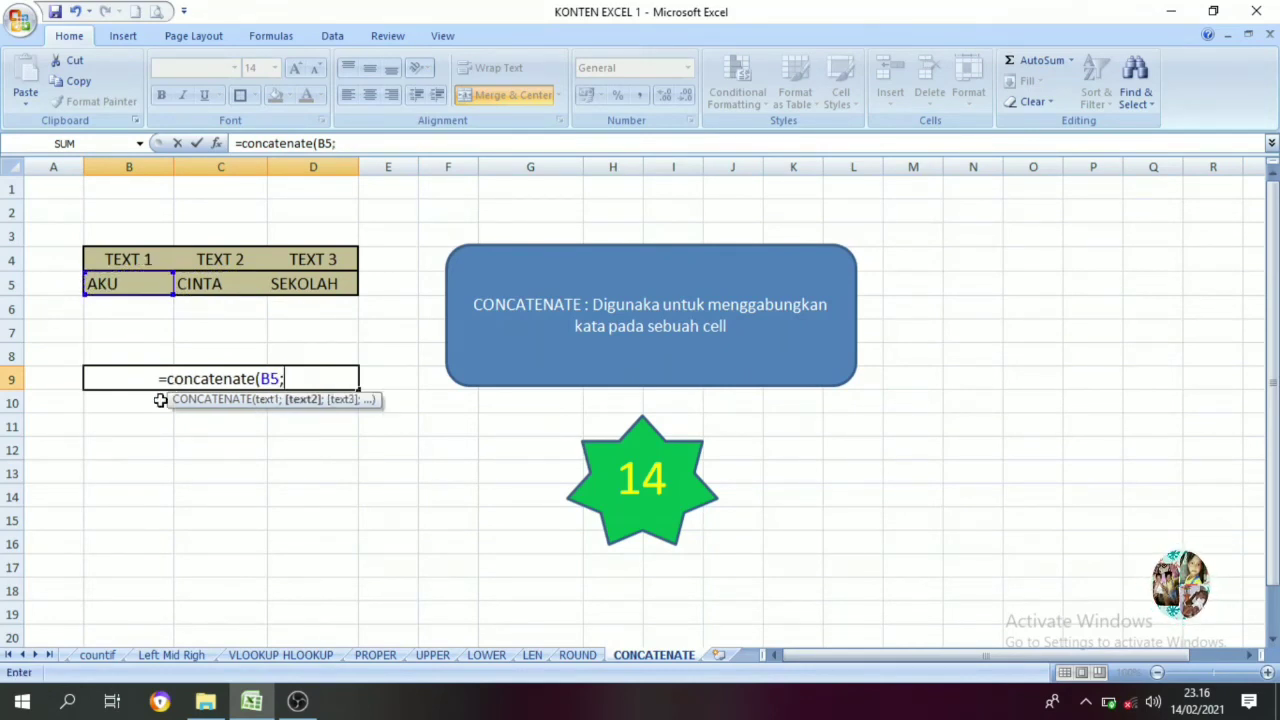
click(223, 288)
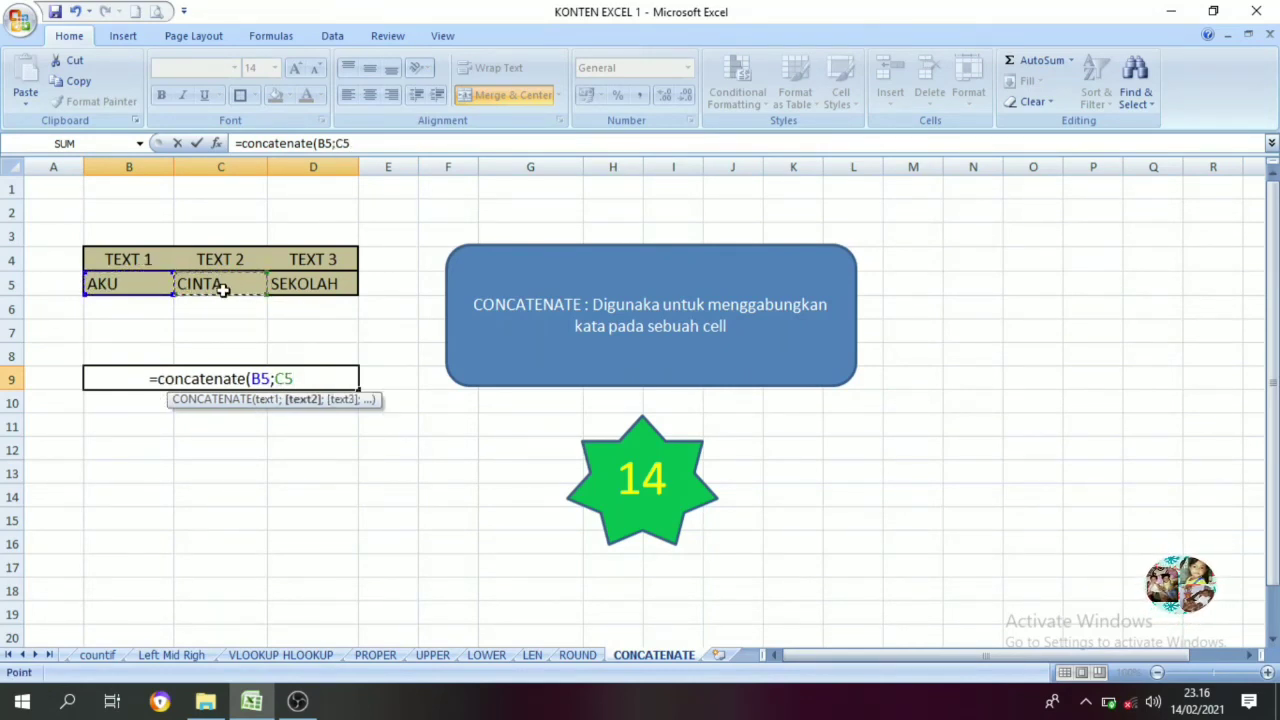
text(;)
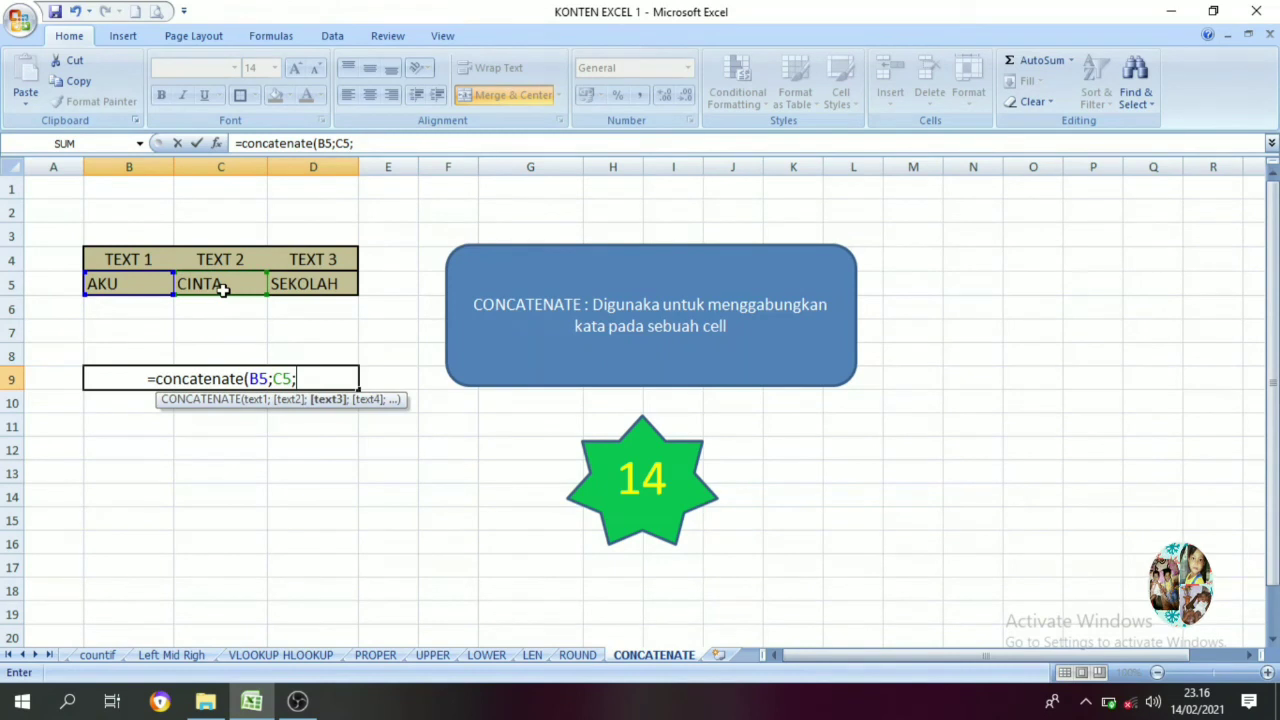
click(289, 280)
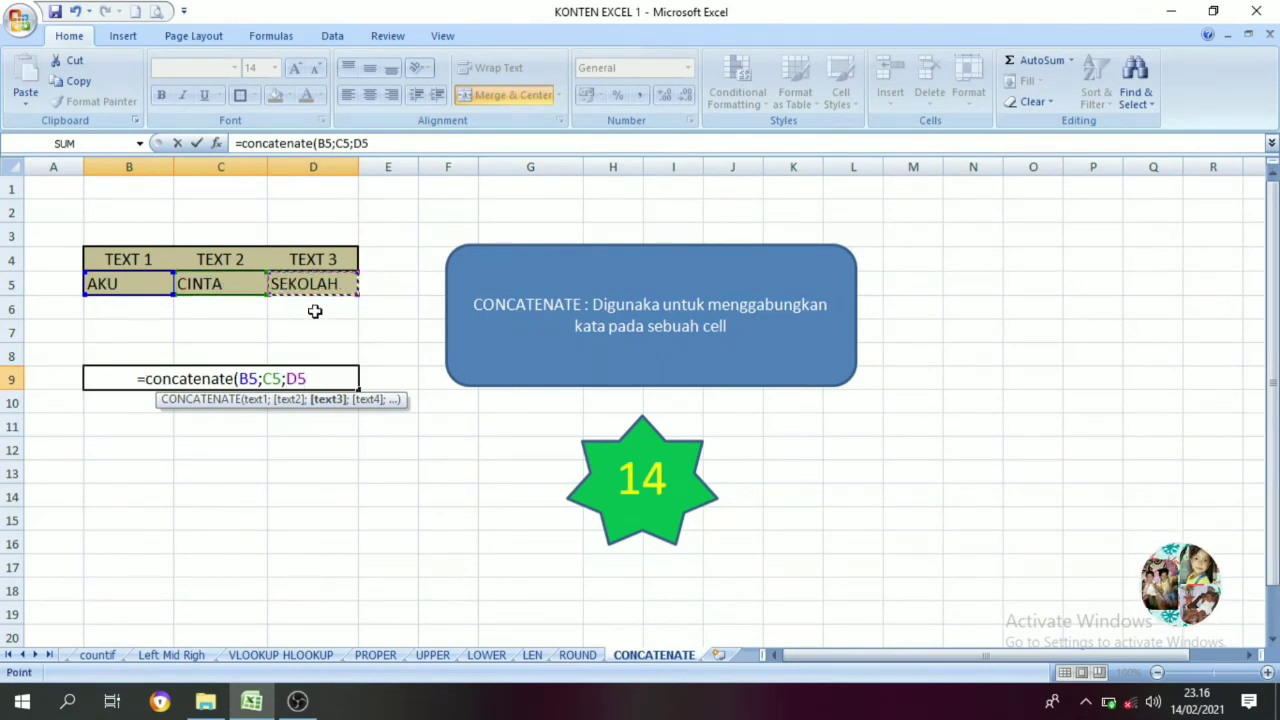
text())
key(Return)
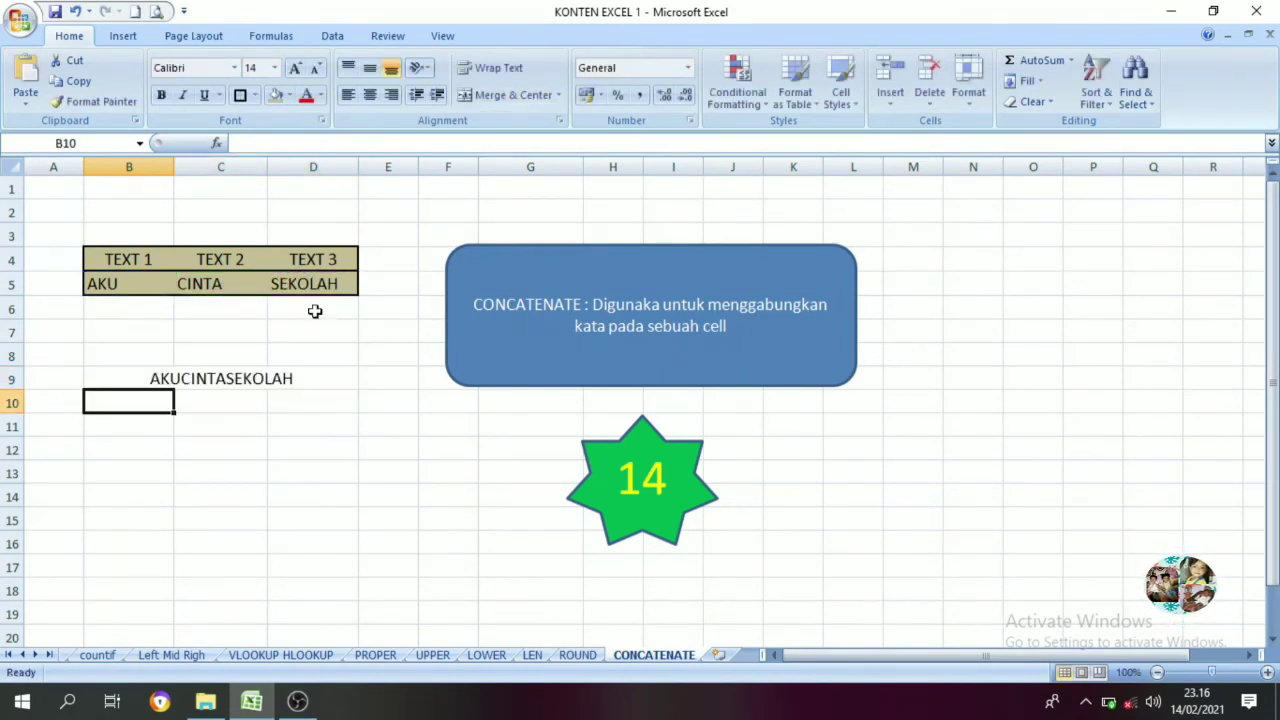
Add a space after each joined word in B9 by changing the formula to =CONCATENATE(B5;" ";C5;" ";D5;" ")
click(197, 378)
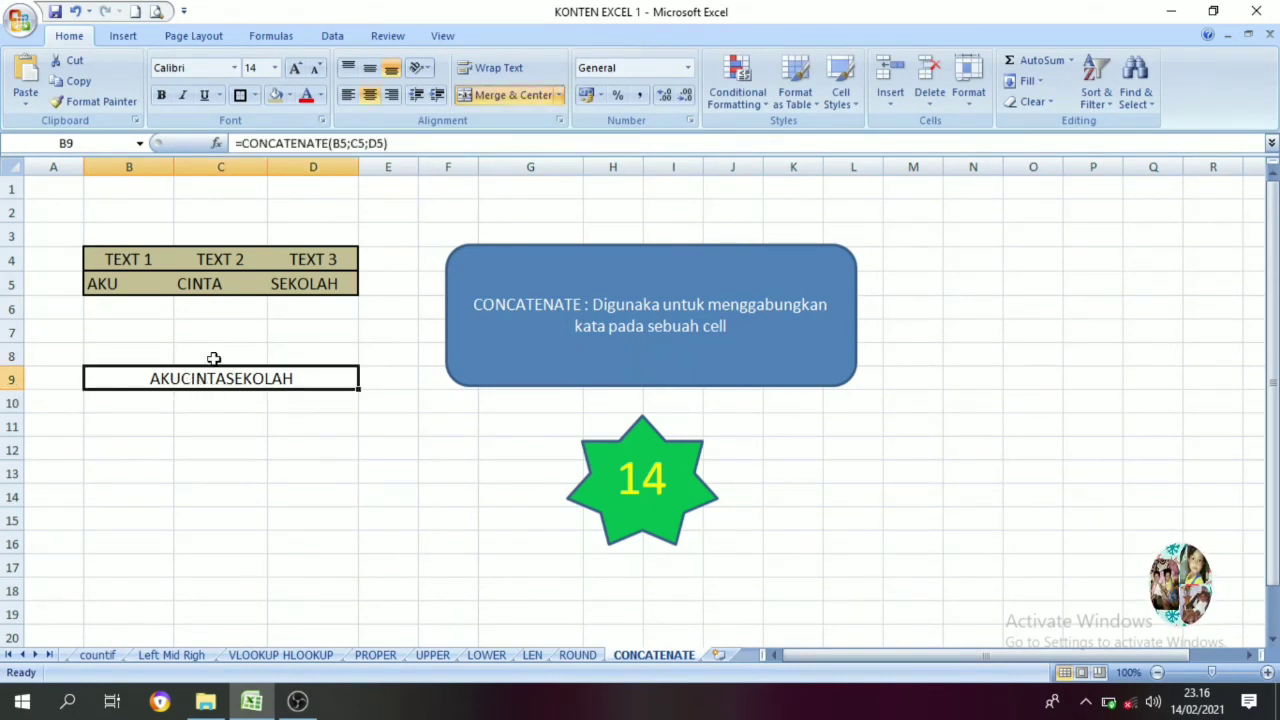
click(353, 143)
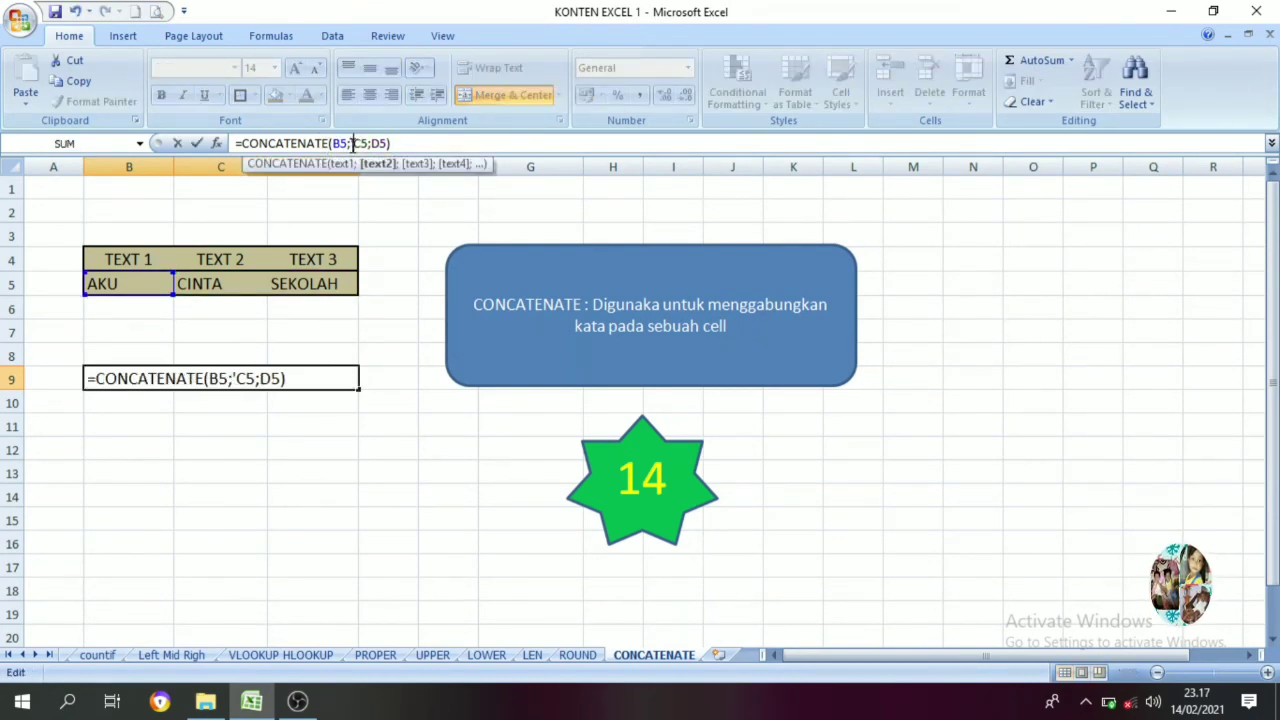
text(")
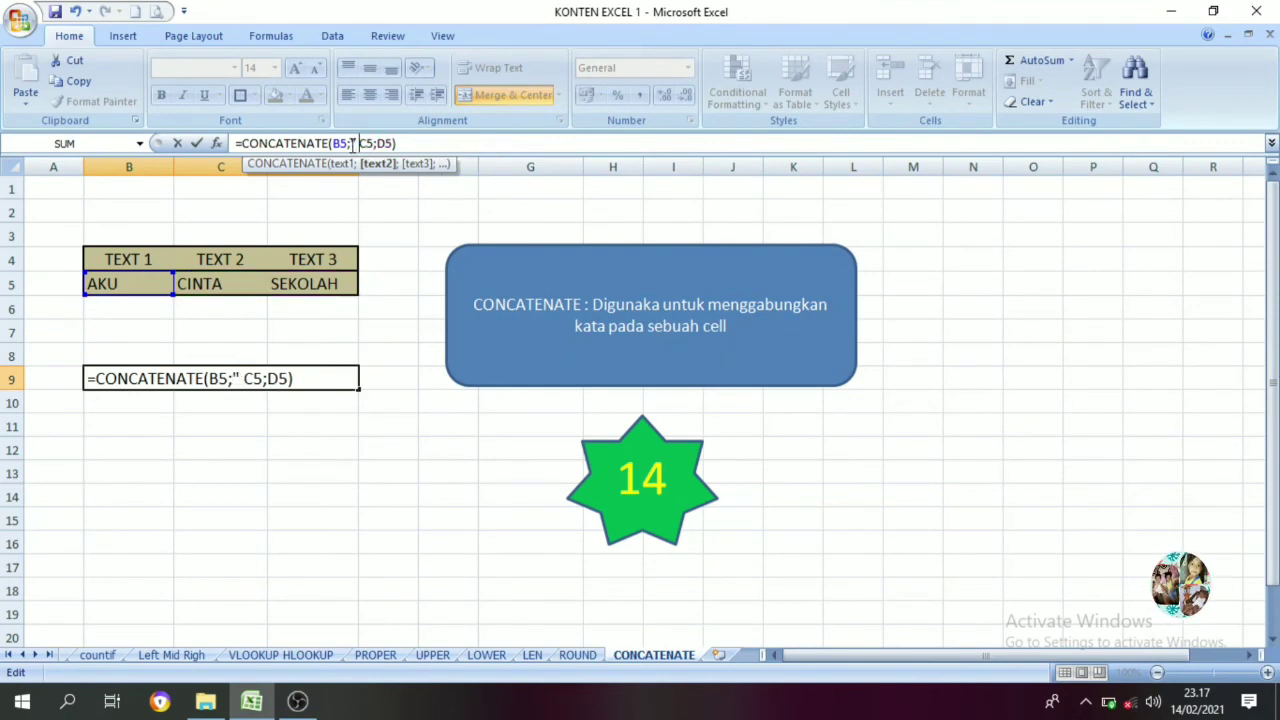
text( ";)
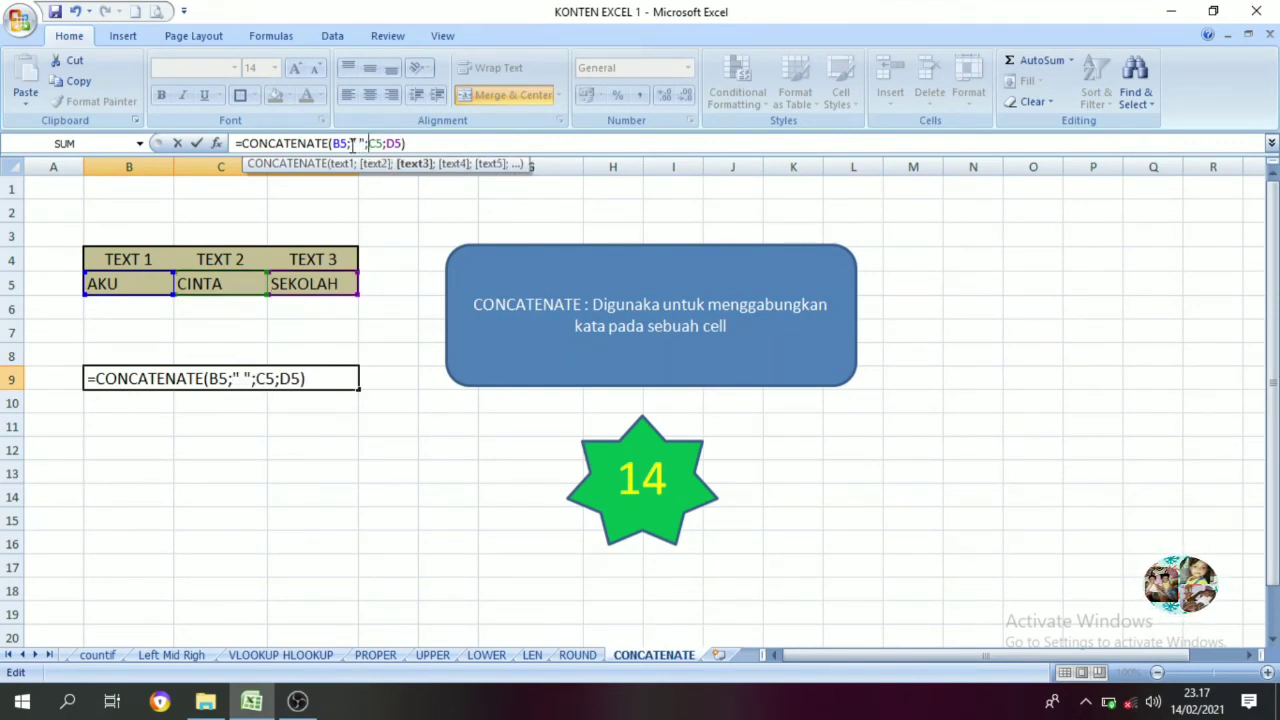
key(Right)
key(Right)
key(Right)
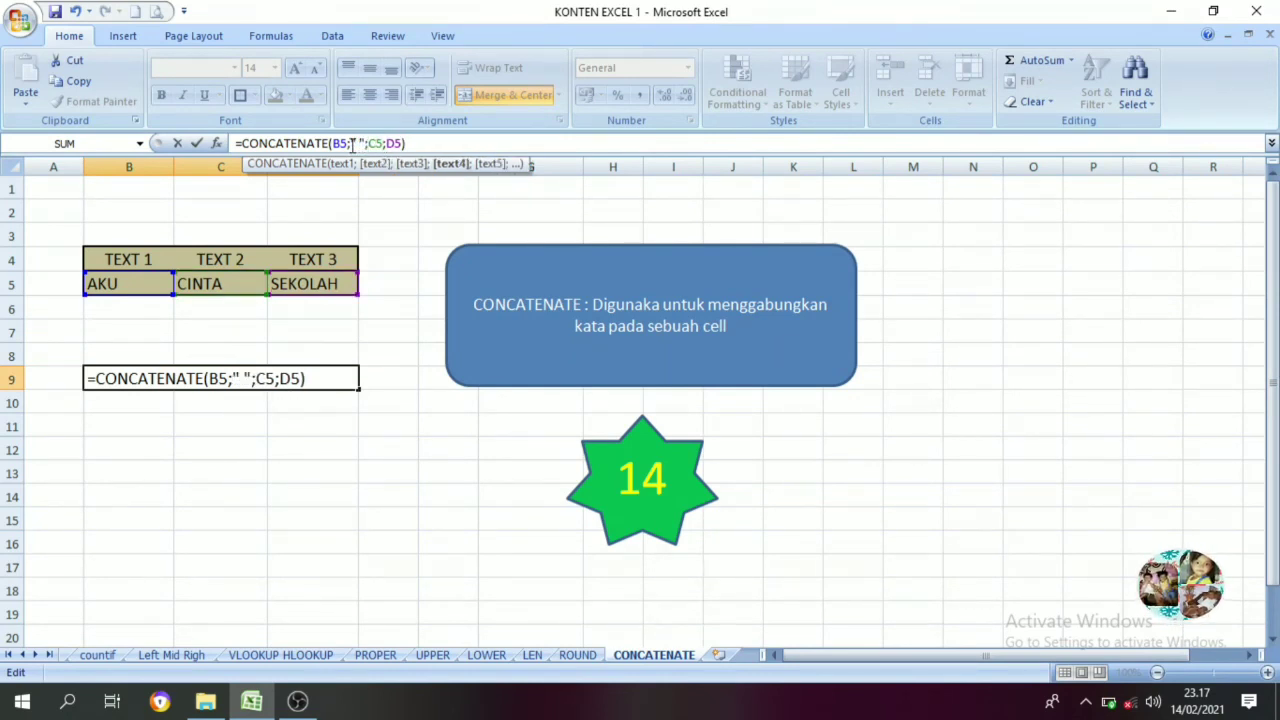
text(" ")
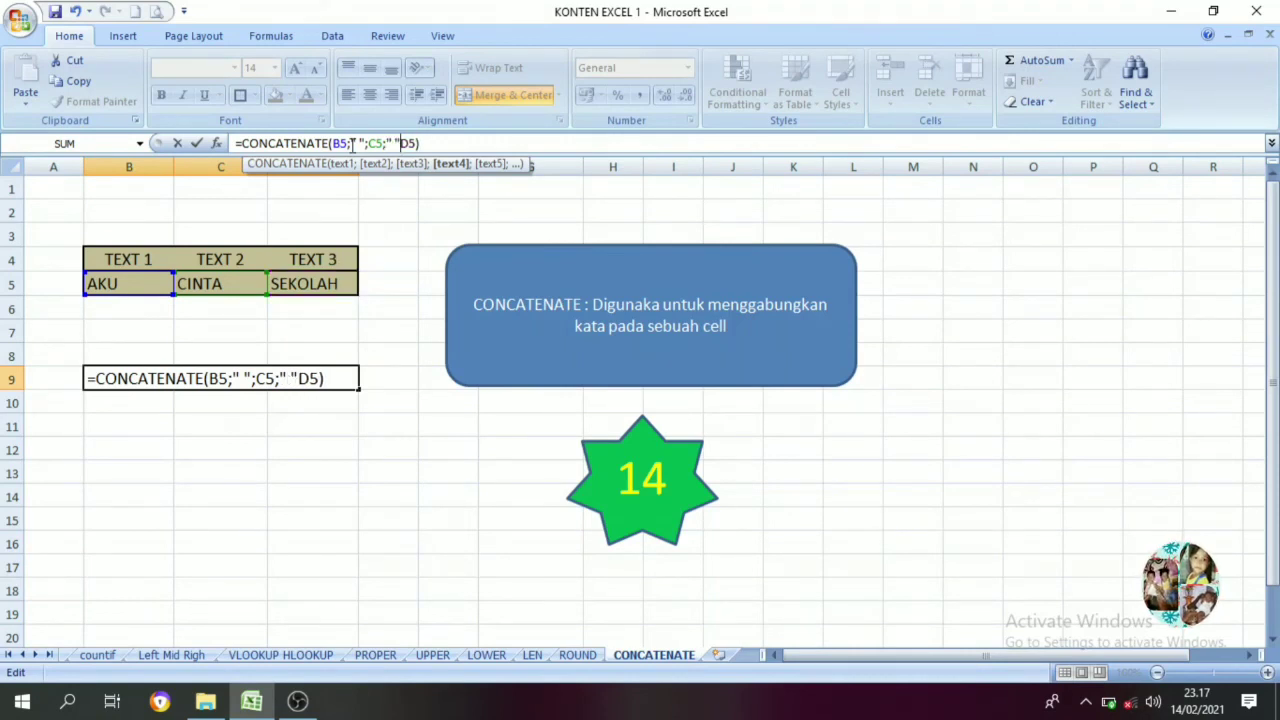
text(;C5)
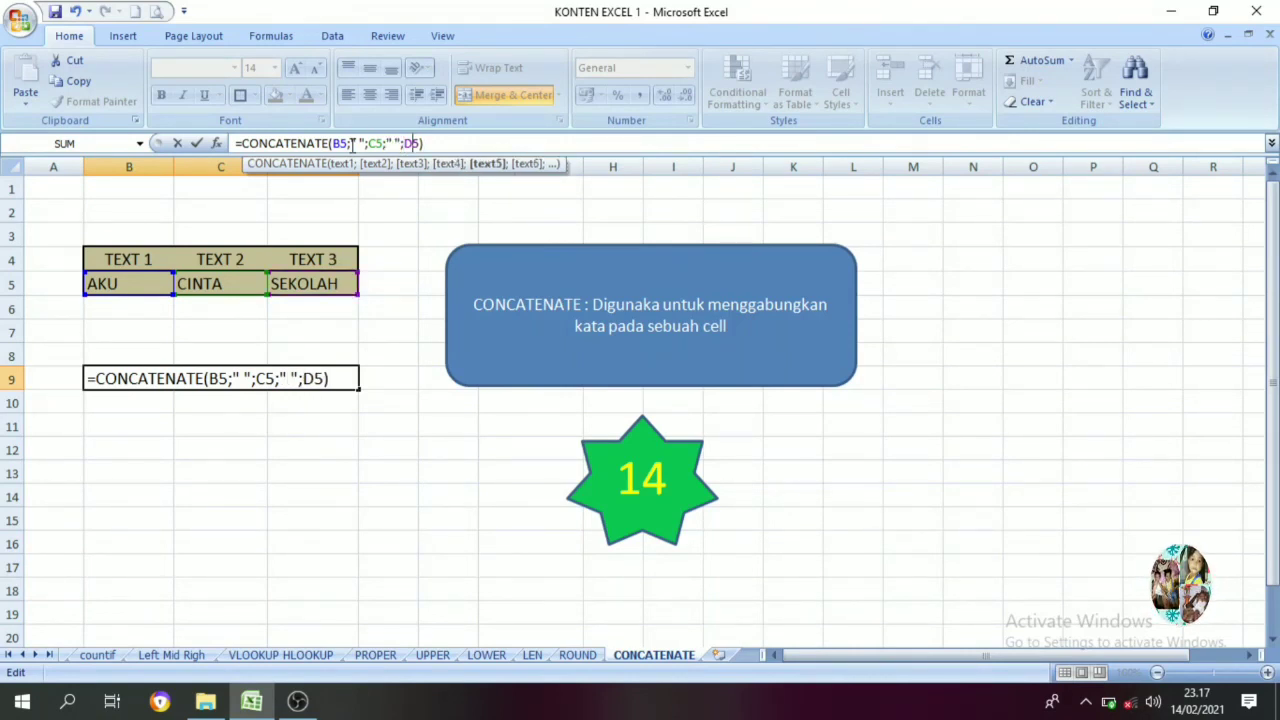
text(;)
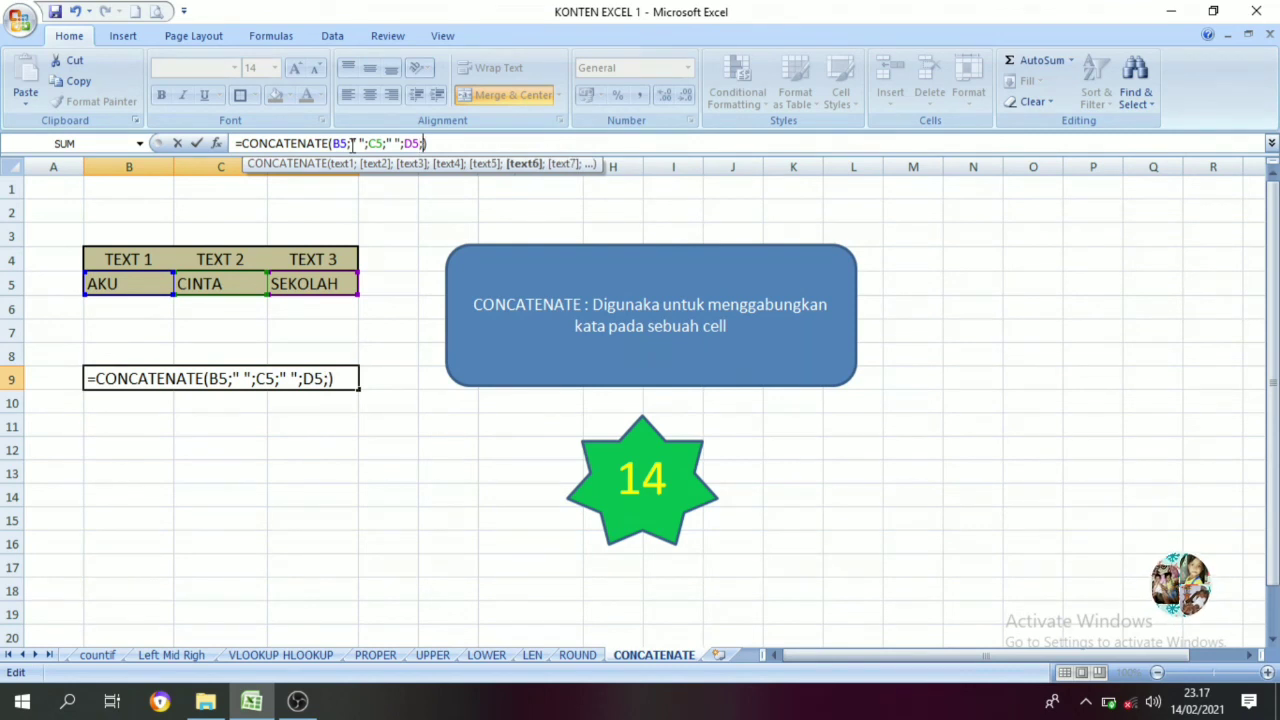
text(" ")
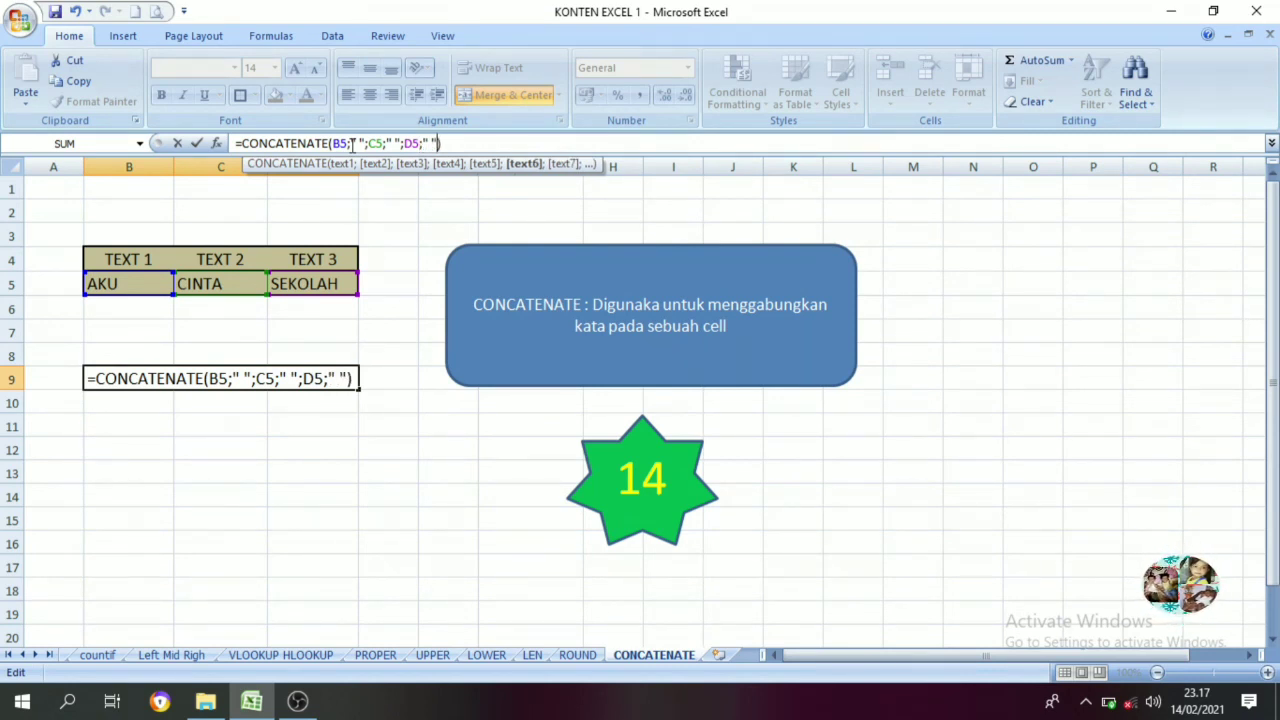
key(Return)
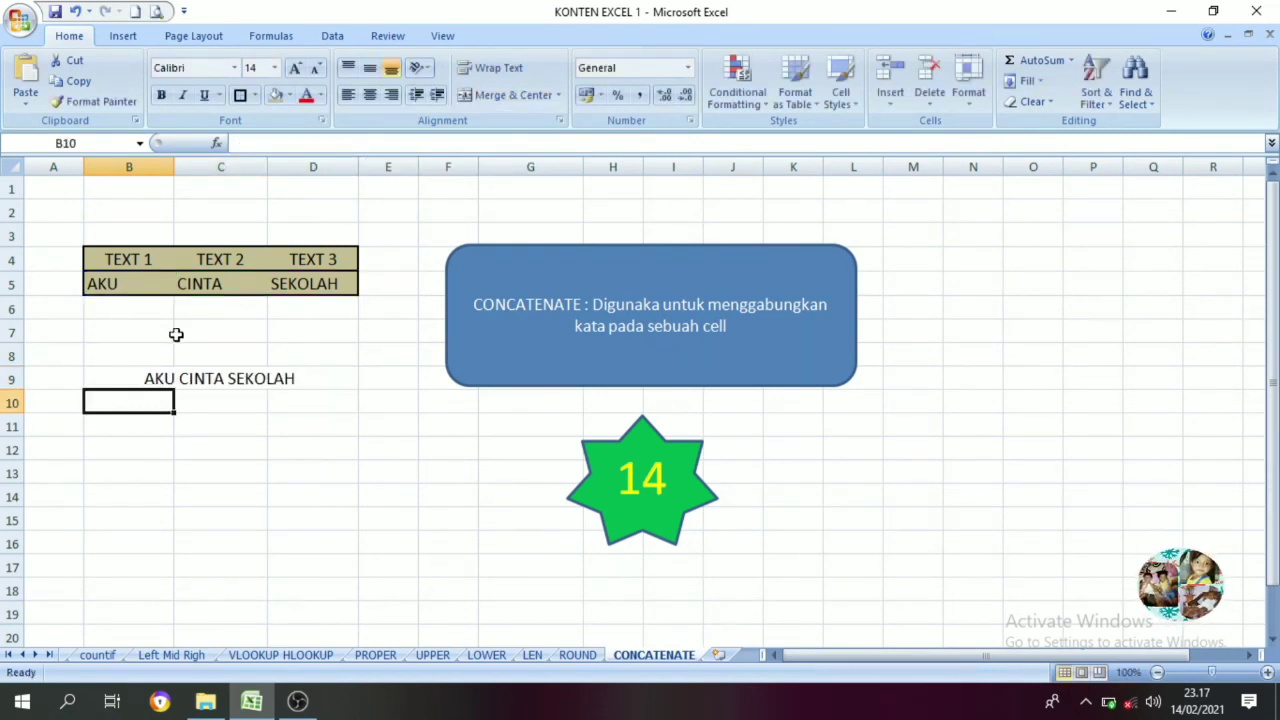
click(199, 385)
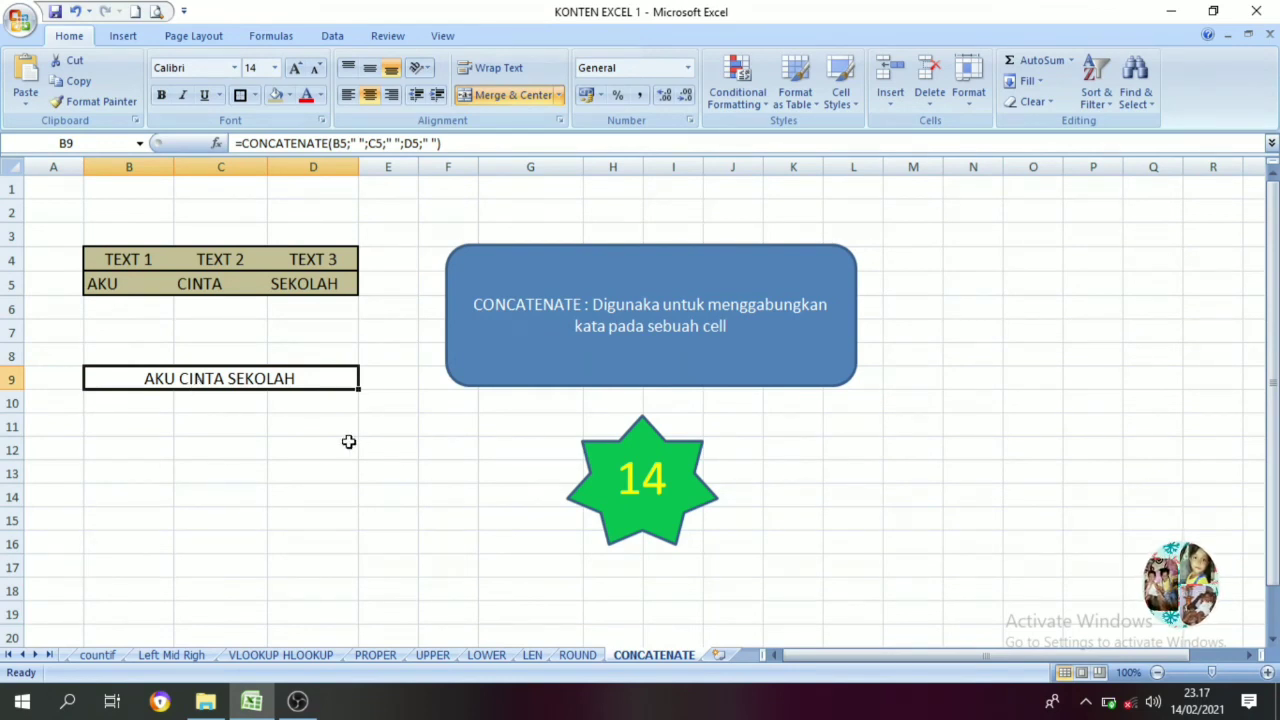